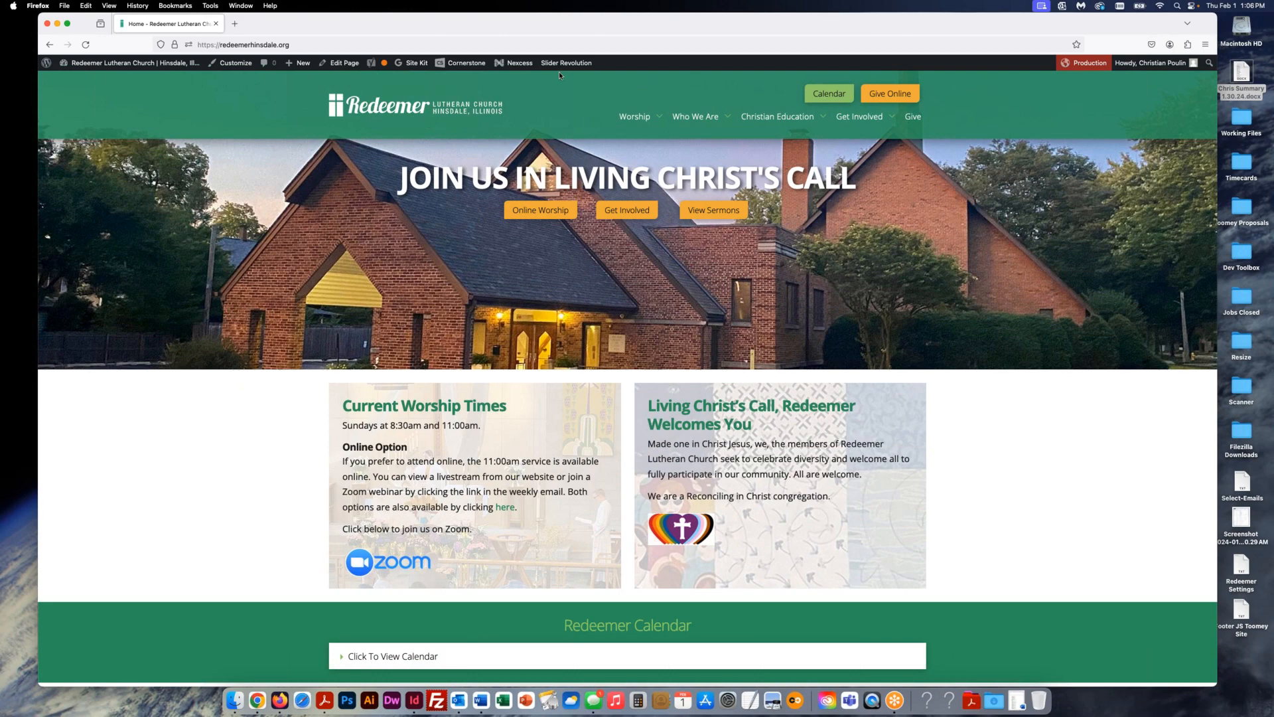
- Show the Slider Revolution admin-bar menu so its Announcements entry is visible
{"action": "mouse_move", "coordinate": [566, 67]}
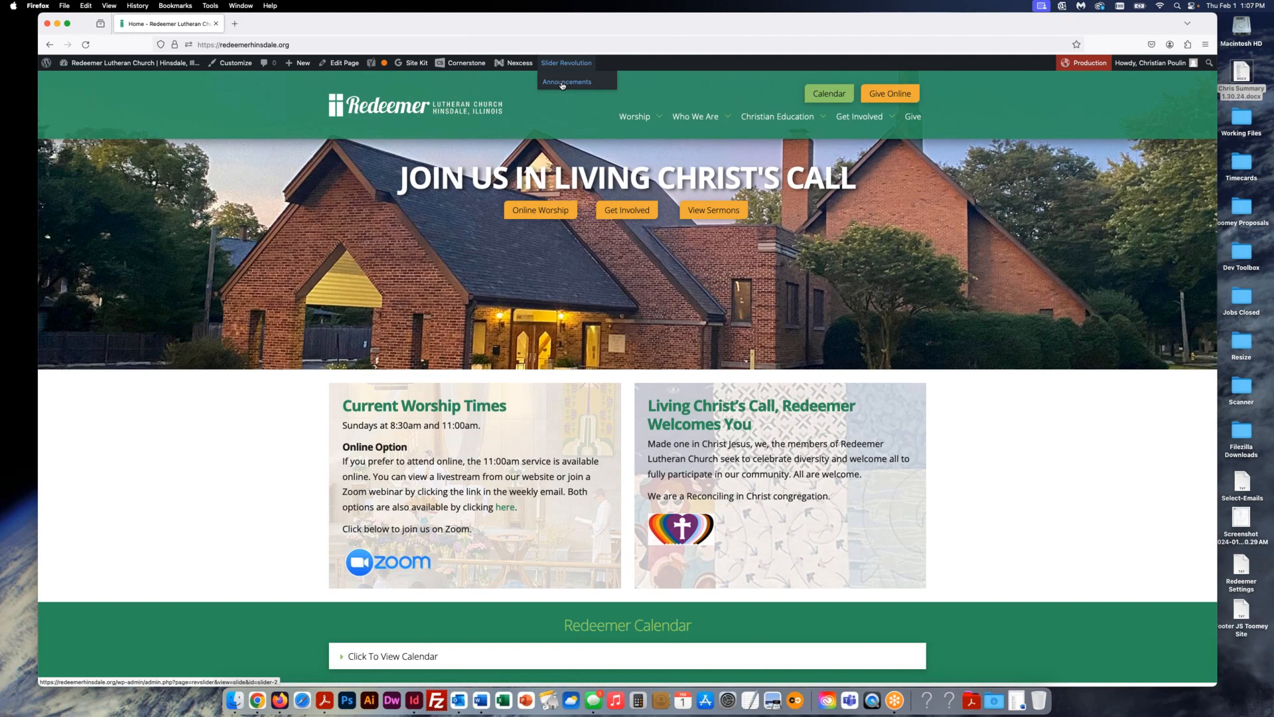
- Open the Announcements slider and select slide #13, the Beautiful Carole King Musical slide
{"action": "left_click", "coordinate": [563, 83]}
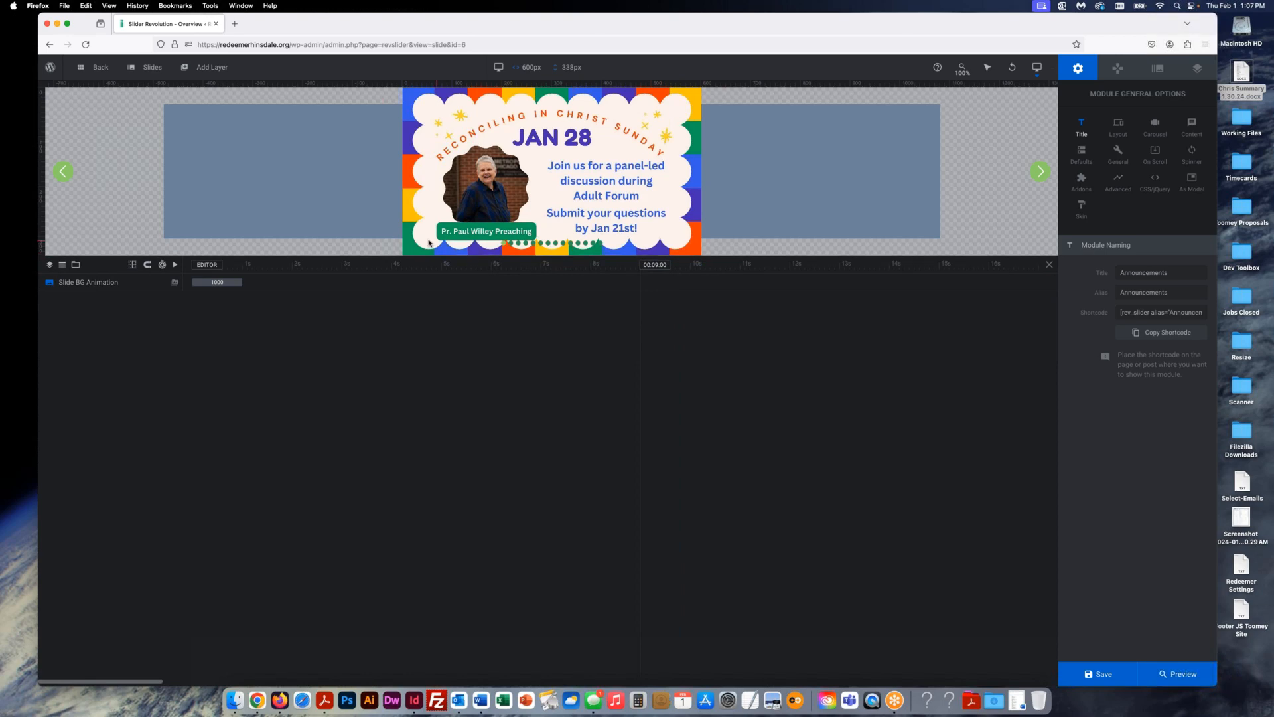
{"action": "mouse_move", "coordinate": [151, 71]}
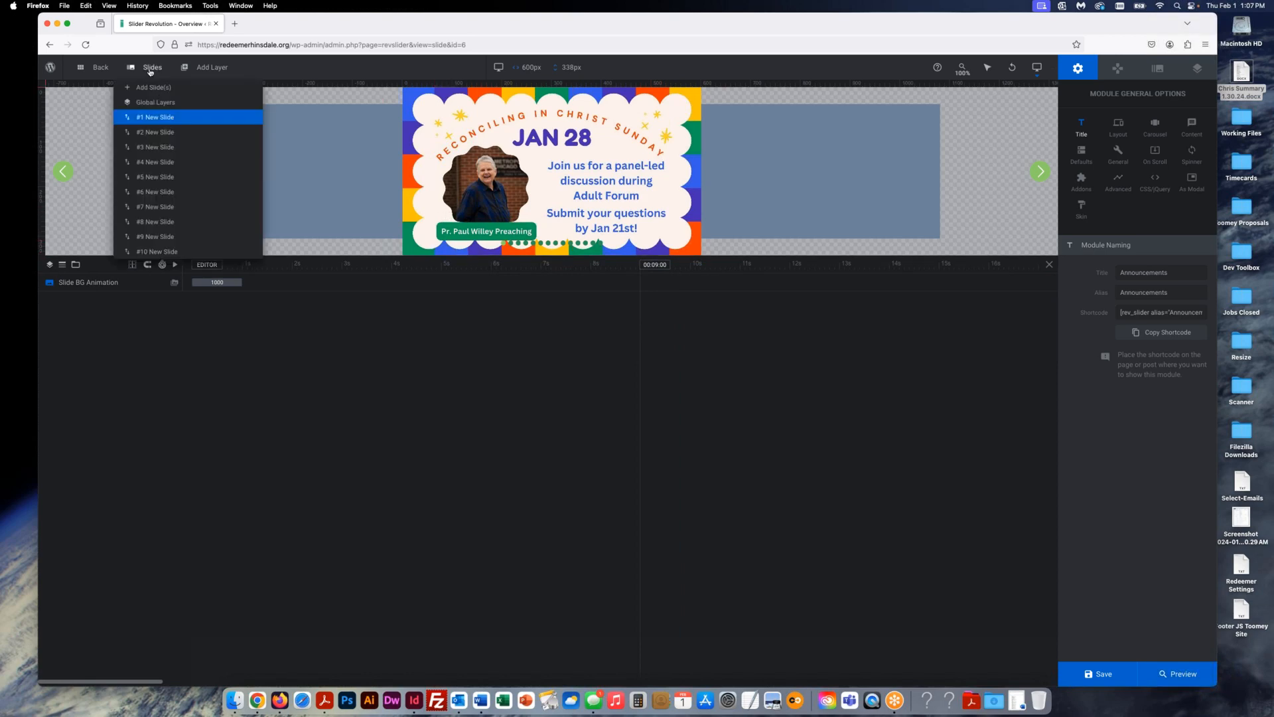
{"action": "mouse_move", "coordinate": [152, 117]}
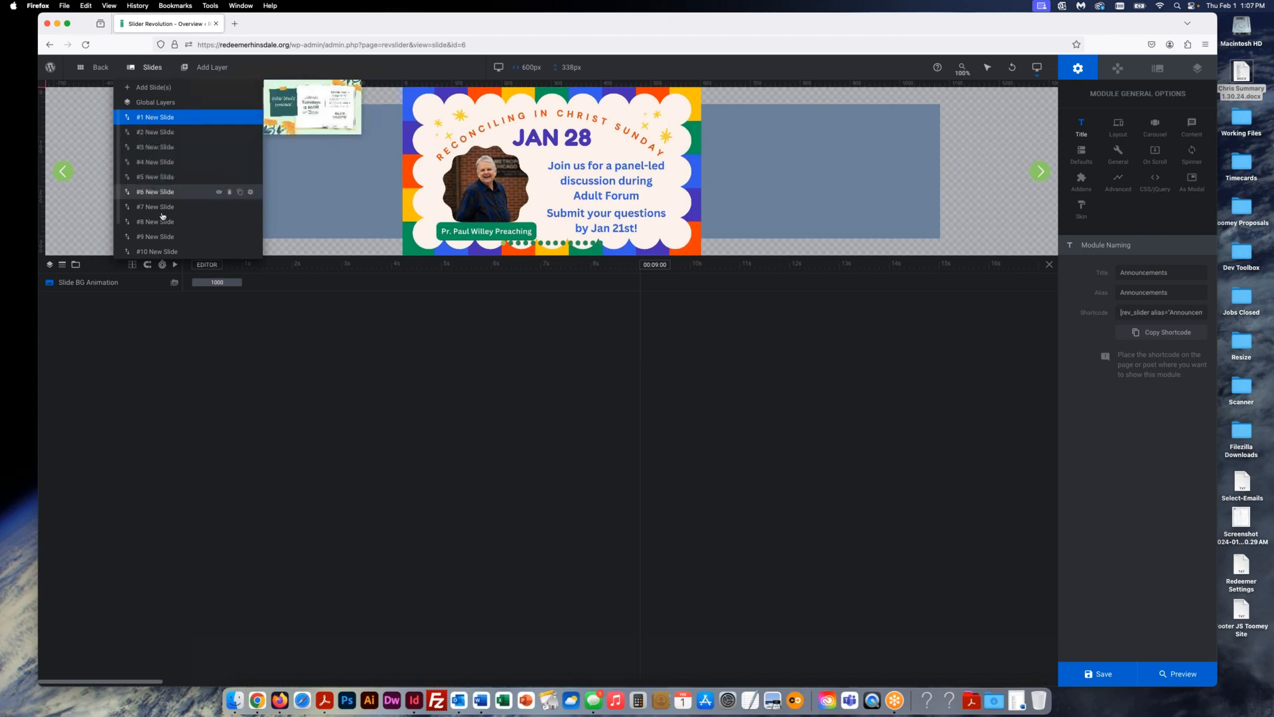
{"action": "scroll", "coordinate": [164, 218], "scroll_direction": "down", "scroll_amount": 2}
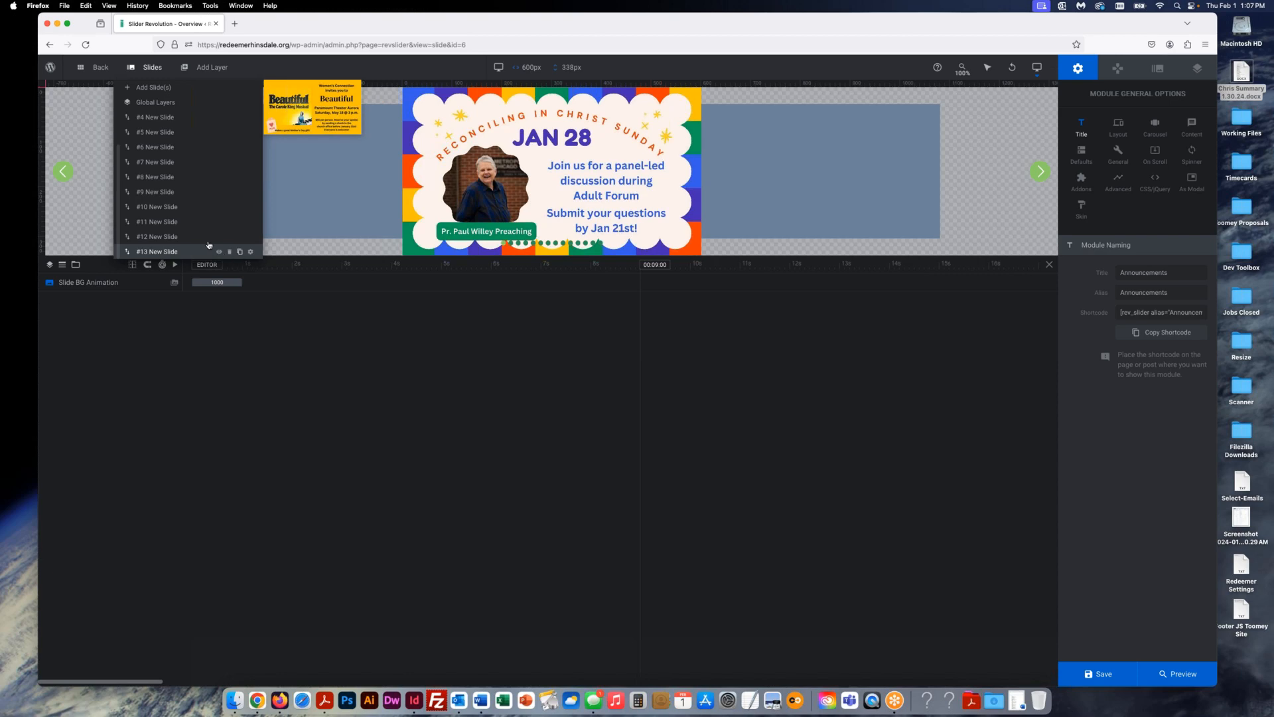
{"action": "scroll", "coordinate": [176, 238], "scroll_direction": "up", "scroll_amount": 2}
{"action": "scroll", "coordinate": [176, 238], "scroll_direction": "down", "scroll_amount": 2}
{"action": "left_click", "coordinate": [241, 252]}
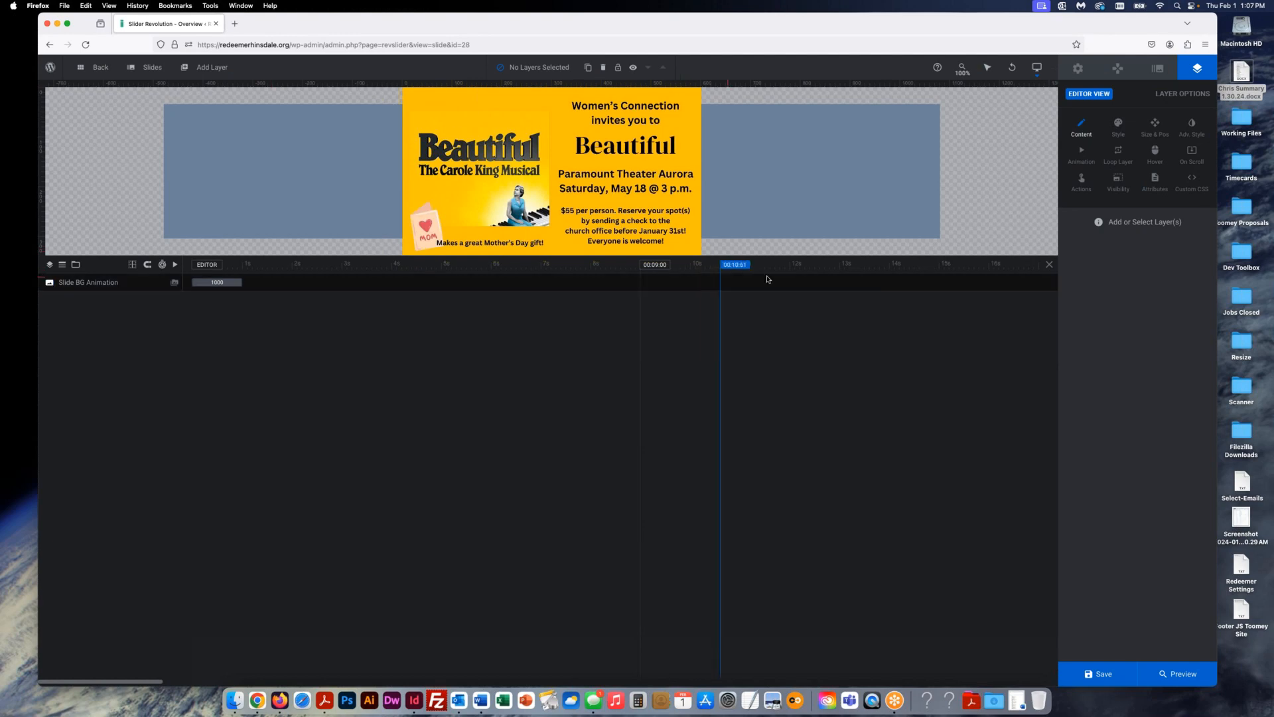
- Set the slide's background to the Confirmation image 5-1.jpg from the Media Library
{"action": "left_click", "coordinate": [1158, 69]}
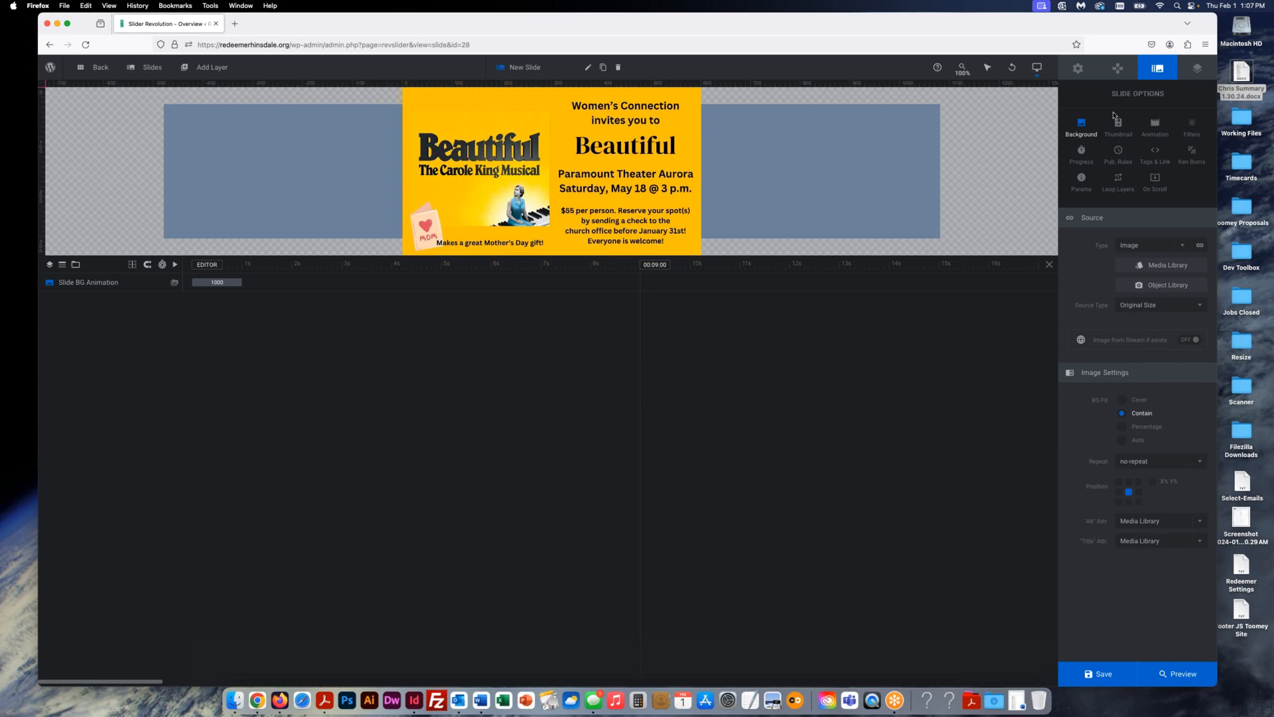
{"action": "left_click", "coordinate": [1163, 266]}
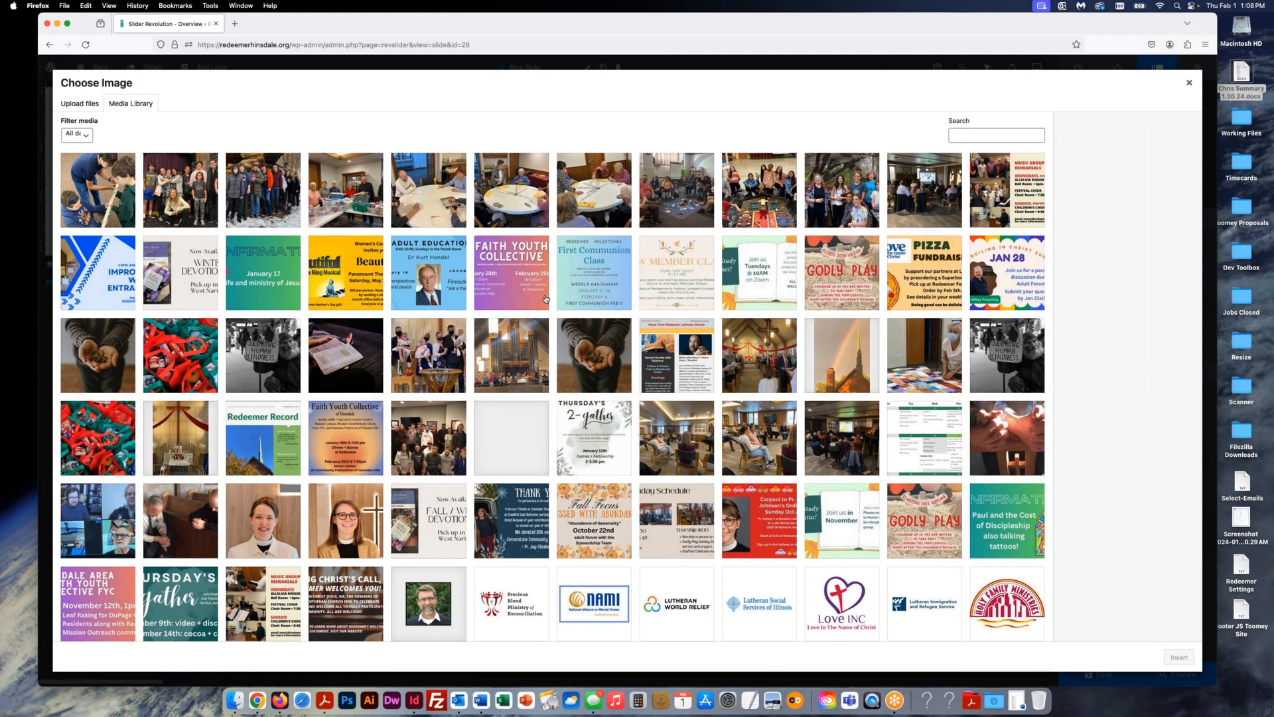
{"action": "left_click", "coordinate": [77, 109]}
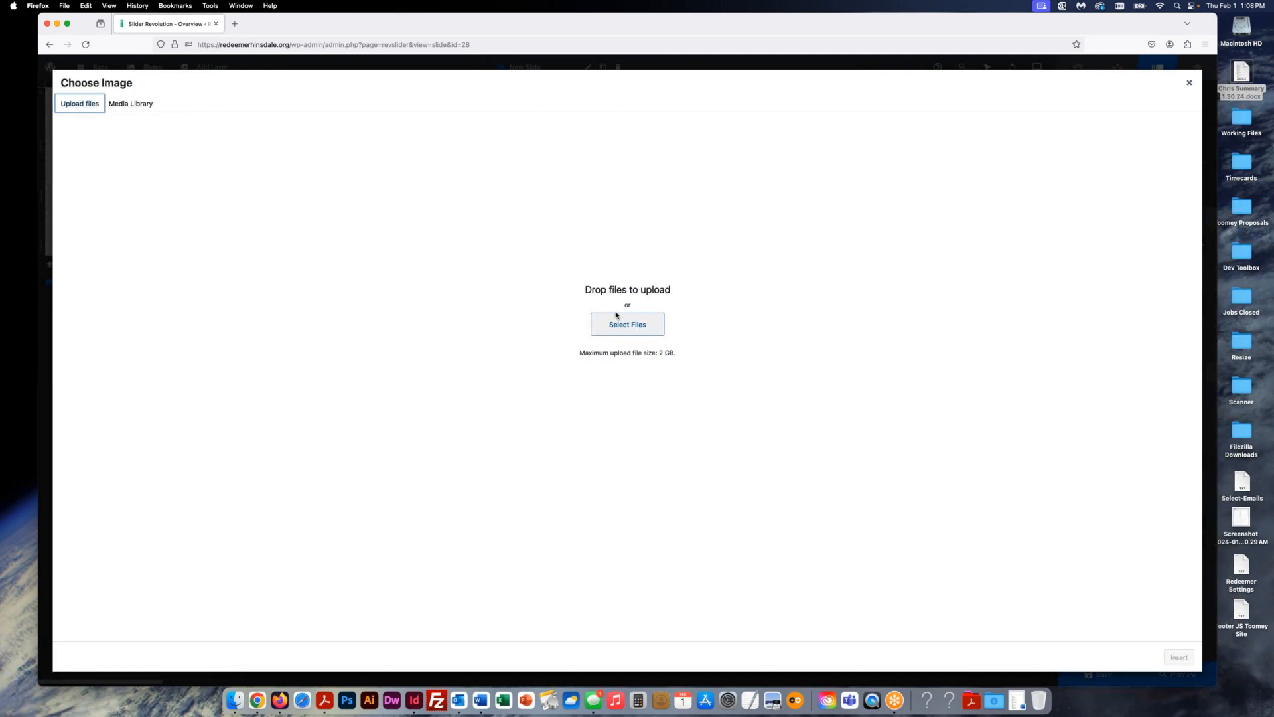
{"action": "left_click", "coordinate": [650, 322]}
{"action": "left_click", "coordinate": [131, 104]}
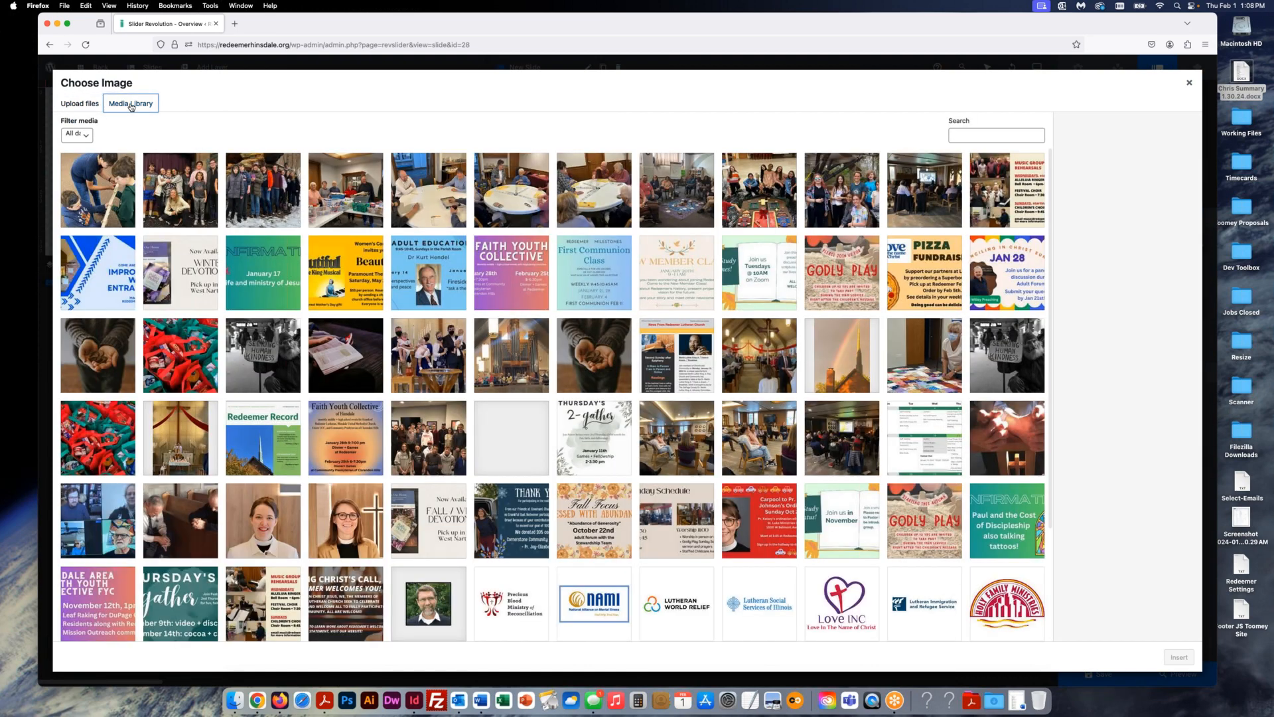
{"action": "left_click", "coordinate": [257, 277]}
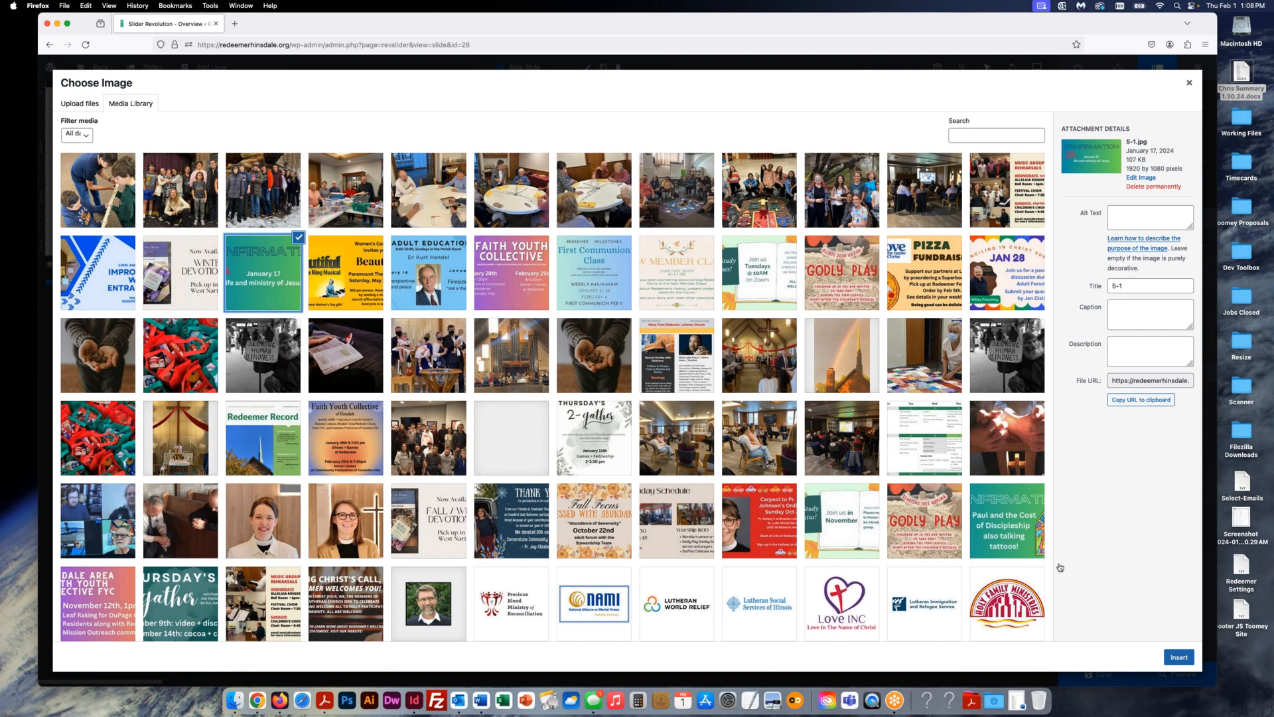
{"action": "left_click", "coordinate": [1179, 658]}
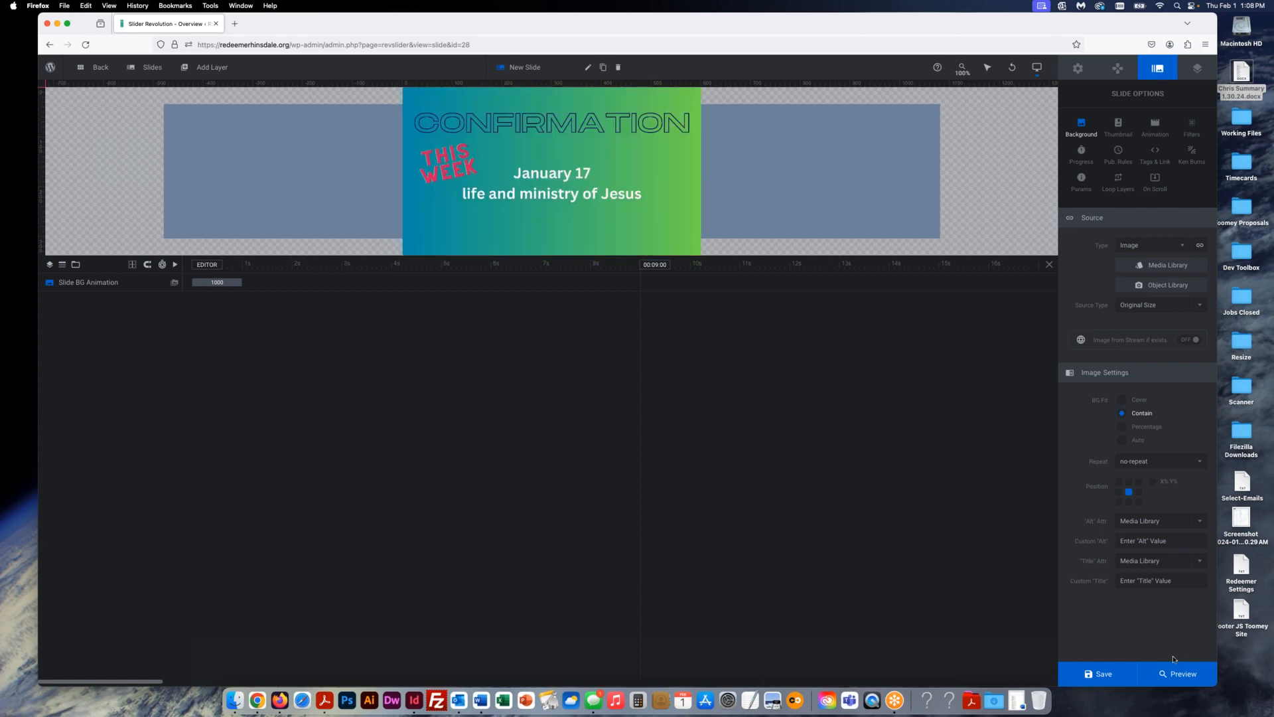
- Drag the Confirmation slide to first place in the slide order and save the slider
{"action": "mouse_move", "coordinate": [152, 67]}
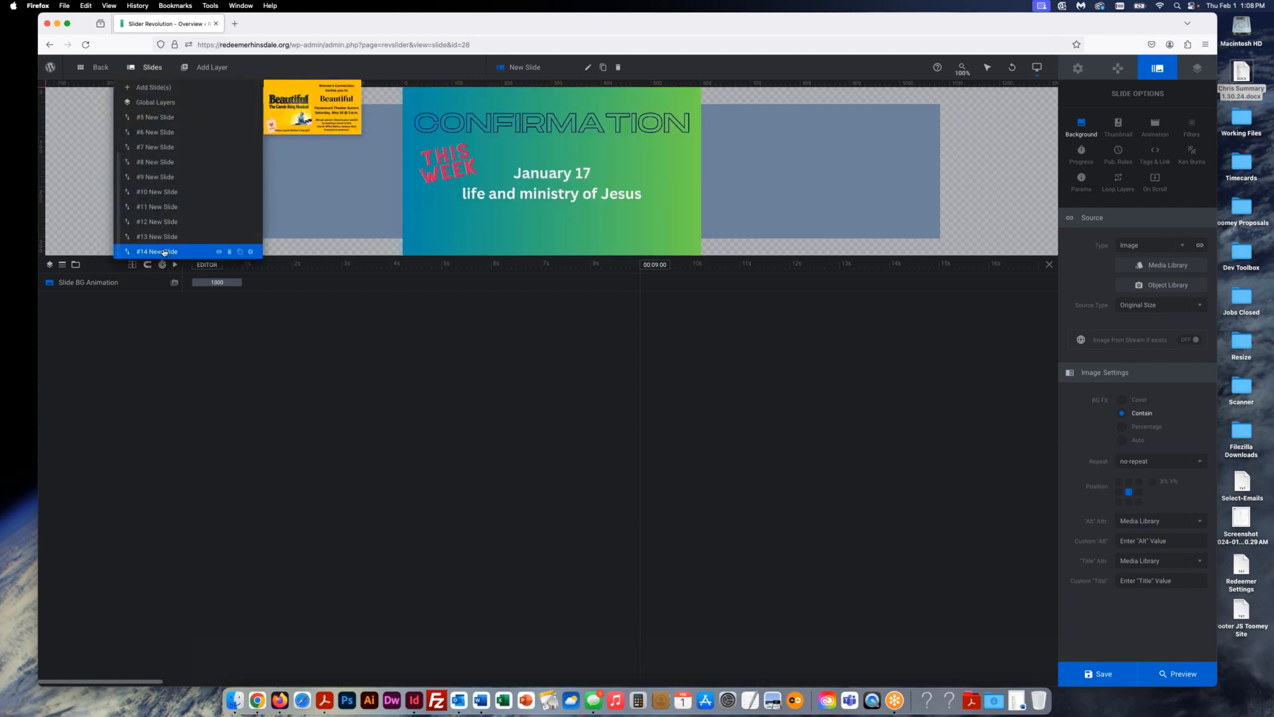
{"action": "left_click", "coordinate": [164, 251]}
{"action": "mouse_move", "coordinate": [199, 67]}
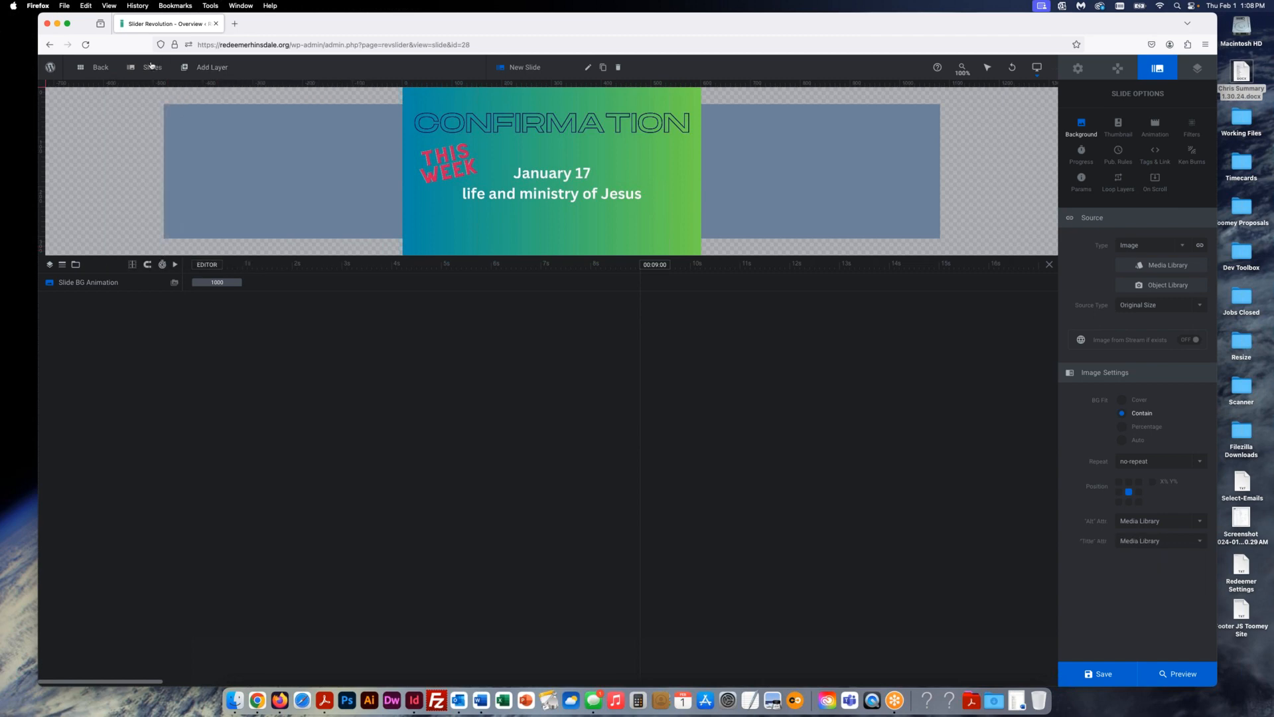
{"action": "mouse_move", "coordinate": [152, 67]}
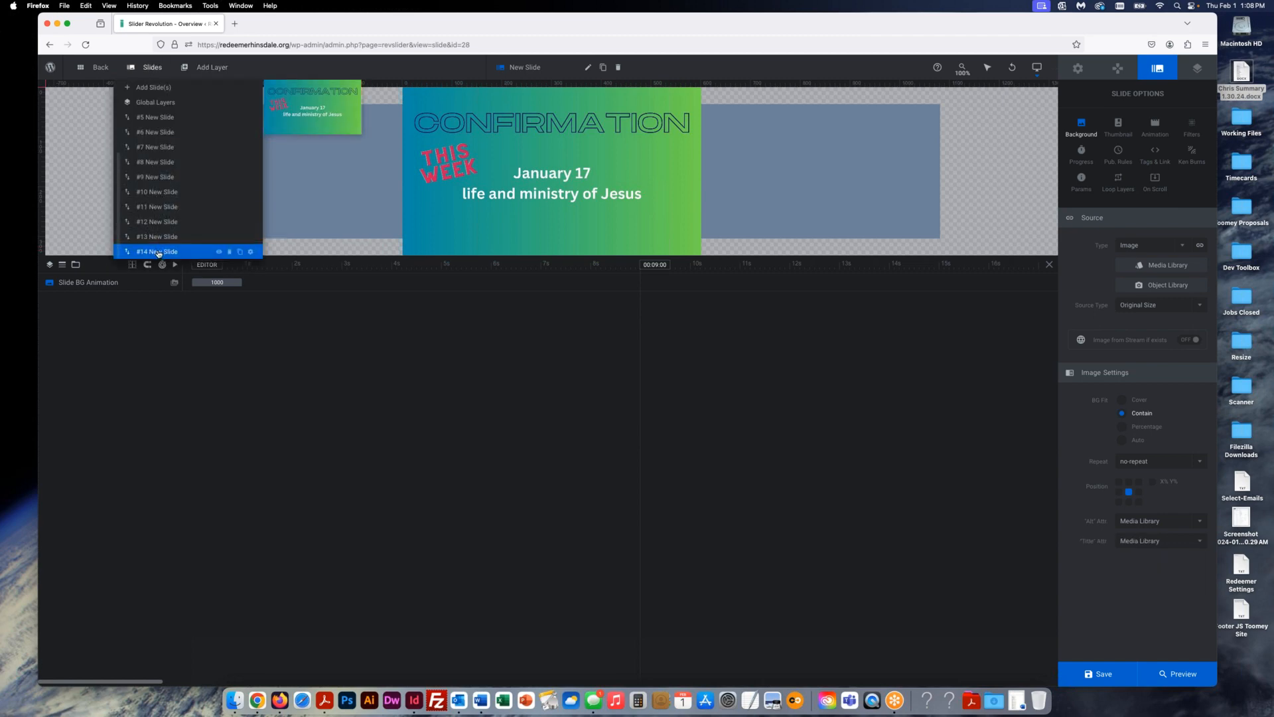
{"action": "left_click_drag", "start_coordinate": [158, 254], "coordinate": [175, 105]}
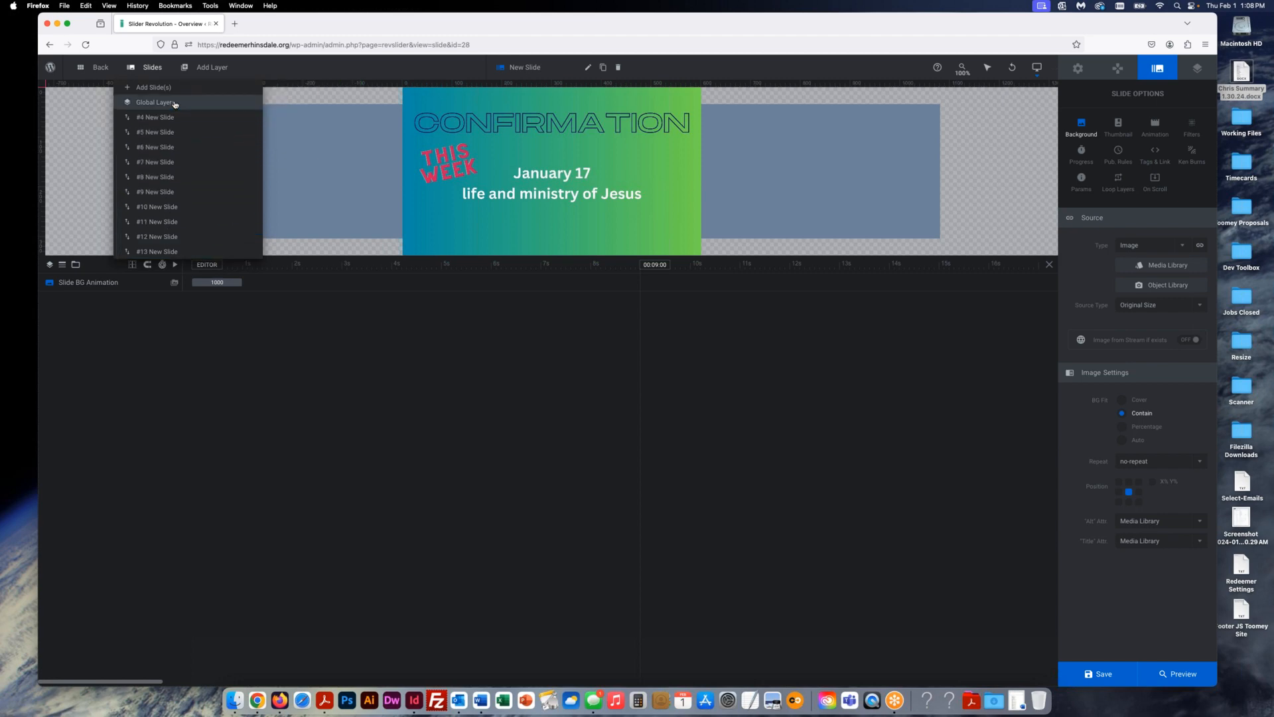
{"action": "scroll", "coordinate": [178, 149], "scroll_direction": "up", "scroll_amount": 3}
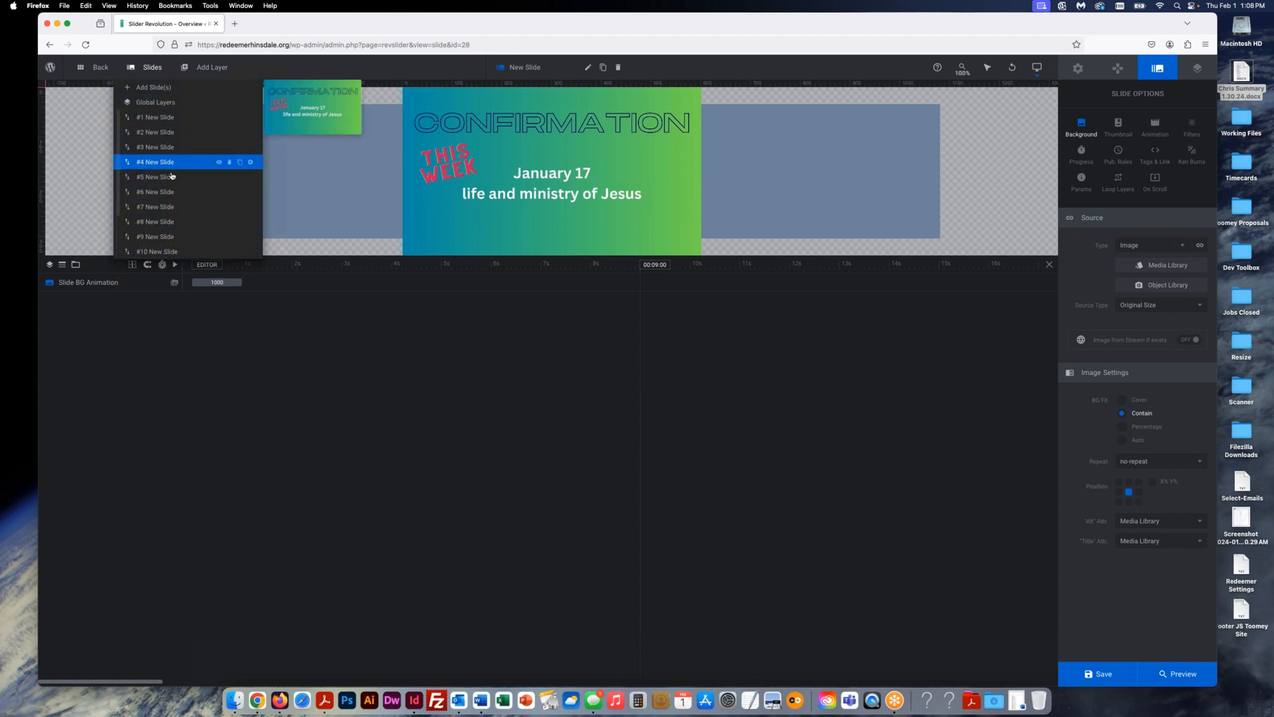
{"action": "left_click_drag", "start_coordinate": [162, 162], "coordinate": [162, 128]}
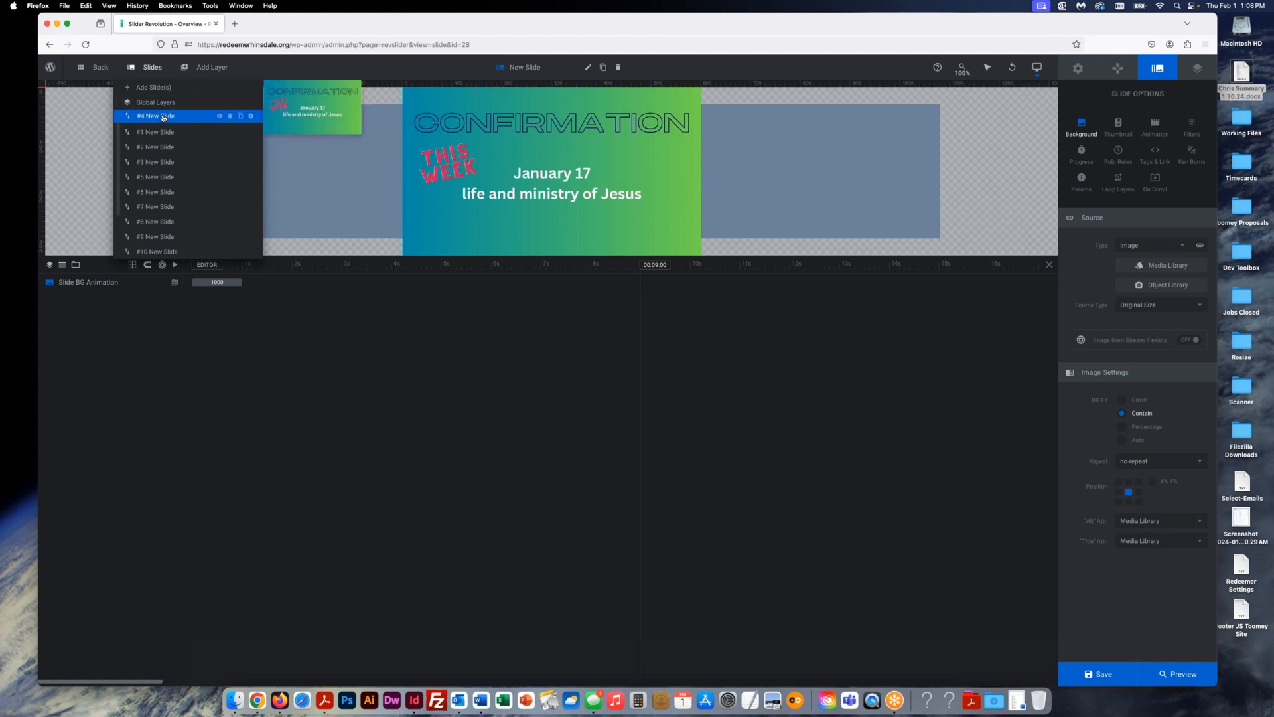
{"action": "mouse_move", "coordinate": [149, 67]}
{"action": "mouse_move", "coordinate": [1100, 680]}
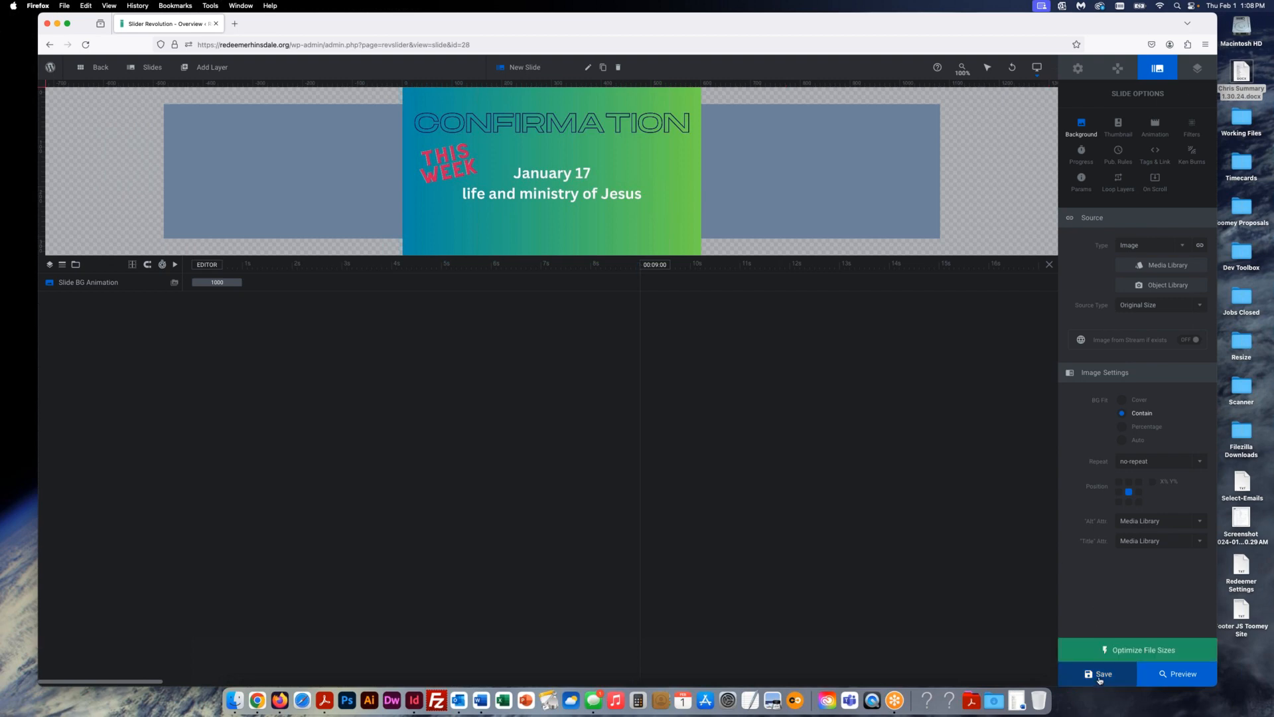
{"action": "left_click", "coordinate": [1100, 681]}
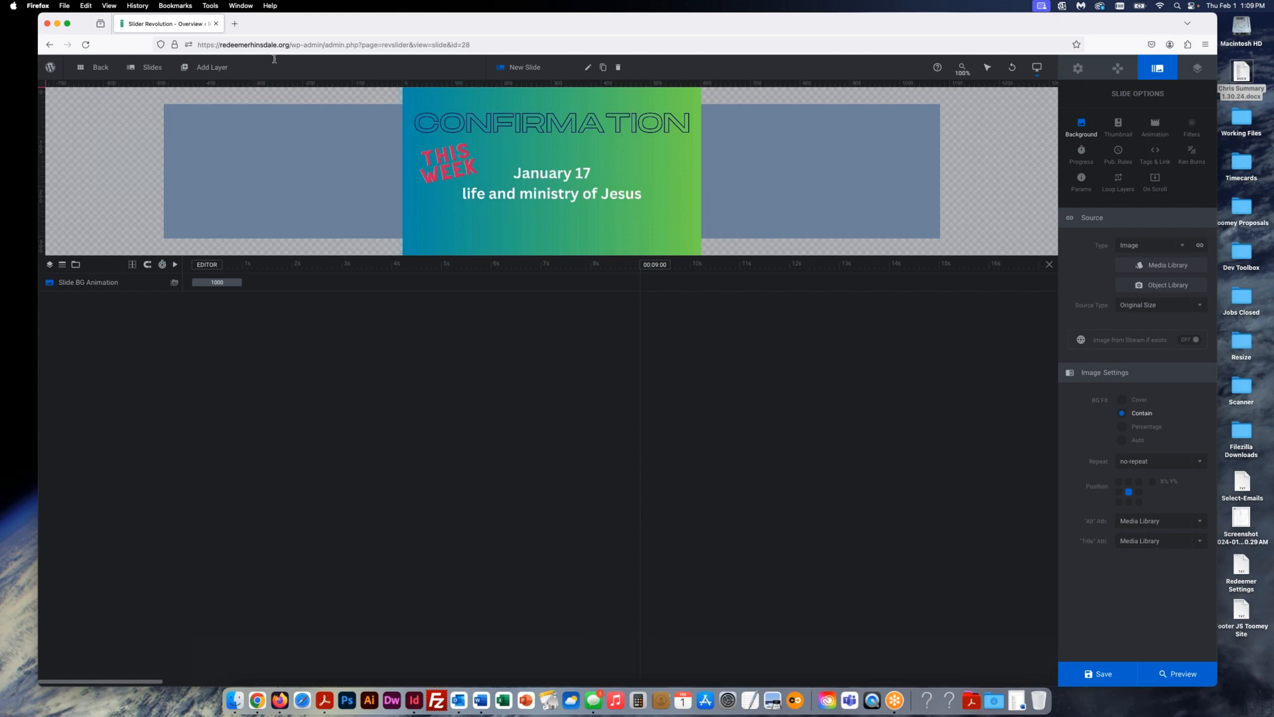
- Load the church home page in a new browser tab using the copied site address
{"action": "left_click_drag", "start_coordinate": [292, 44], "coordinate": [244, 17]}
{"action": "key", "text": "super+c"}
{"action": "left_click", "coordinate": [234, 24]}
{"action": "key", "text": "super+v"}
{"action": "key", "text": "Return"}
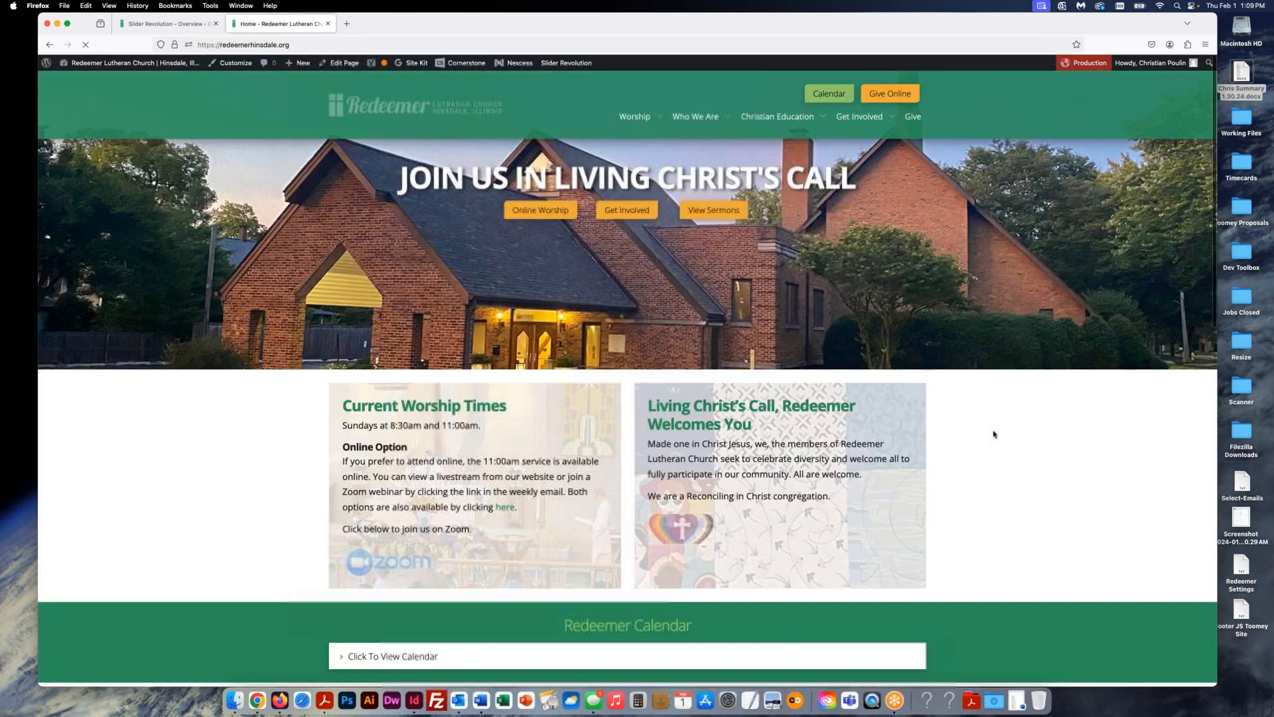
- Scroll down the church home page to the Announcements & Events carousel
{"action": "scroll", "coordinate": [994, 434], "scroll_direction": "down", "scroll_amount": 5}
{"action": "scroll", "coordinate": [994, 434], "scroll_direction": "down", "scroll_amount": 3}
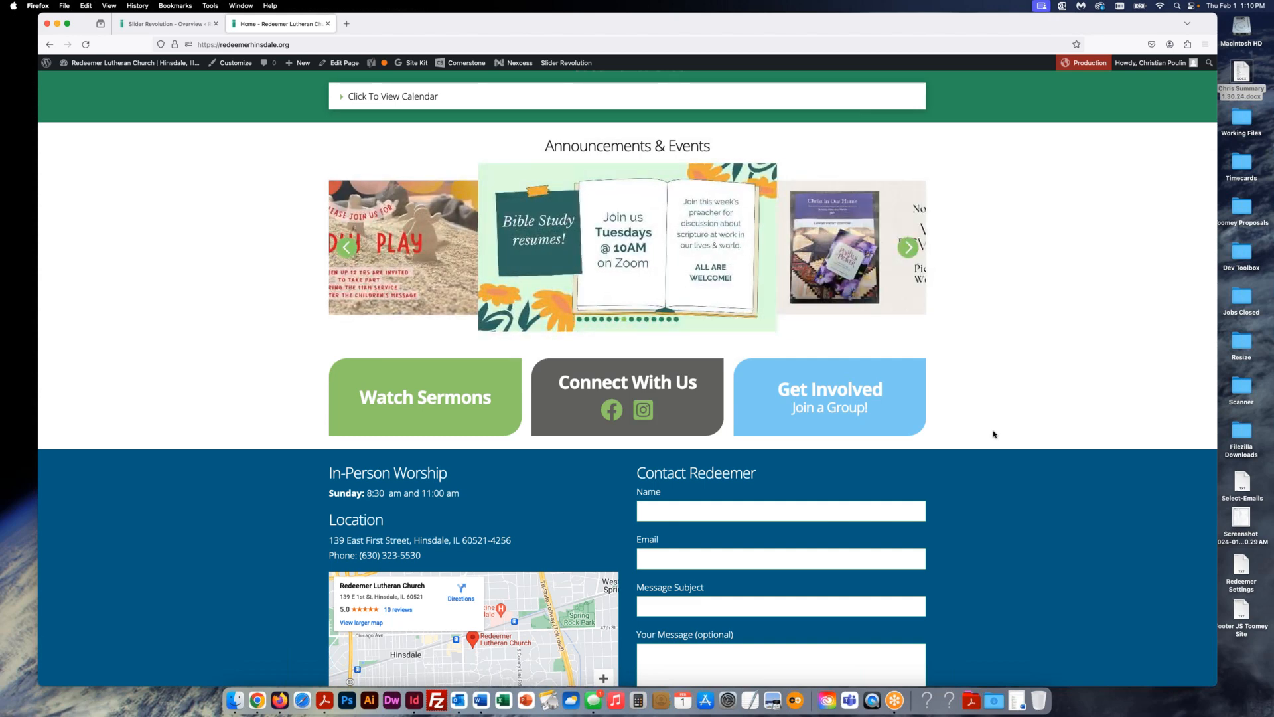
- Delete slide #1 from the Announcements slider, save, and return to the home page tab
{"action": "left_click", "coordinate": [171, 29]}
{"action": "mouse_move", "coordinate": [161, 65]}
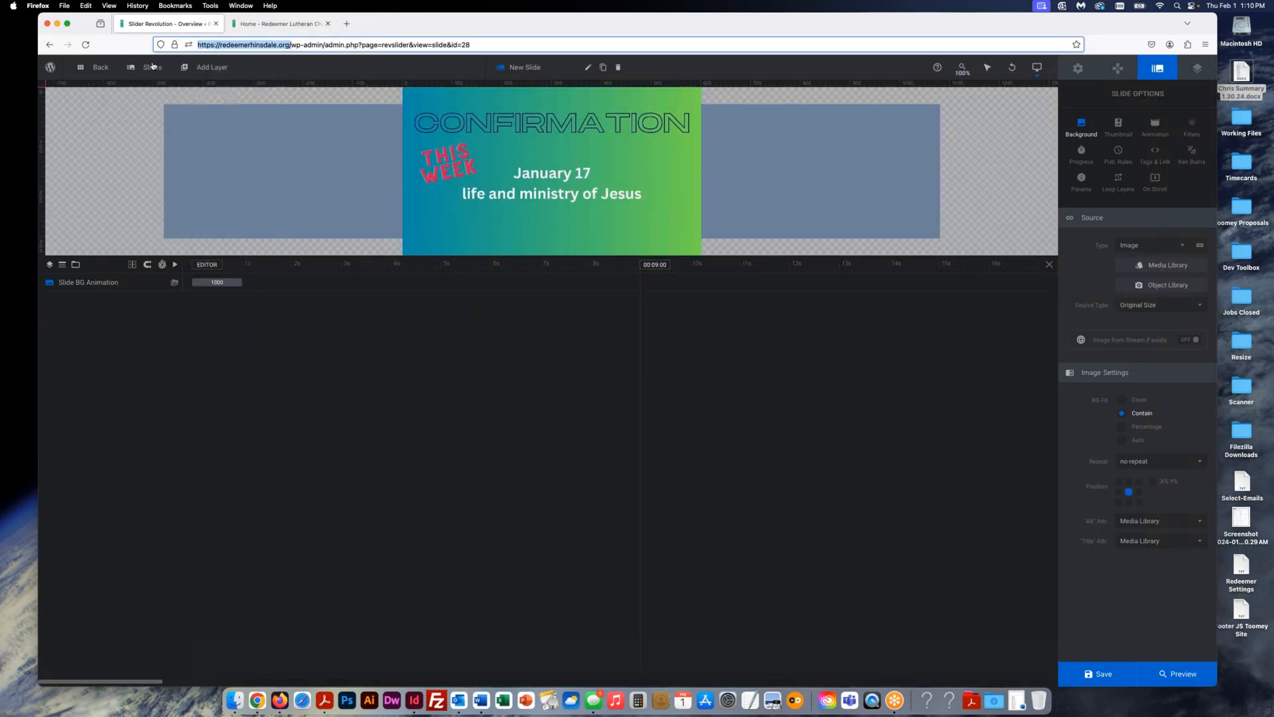
{"action": "mouse_move", "coordinate": [154, 119]}
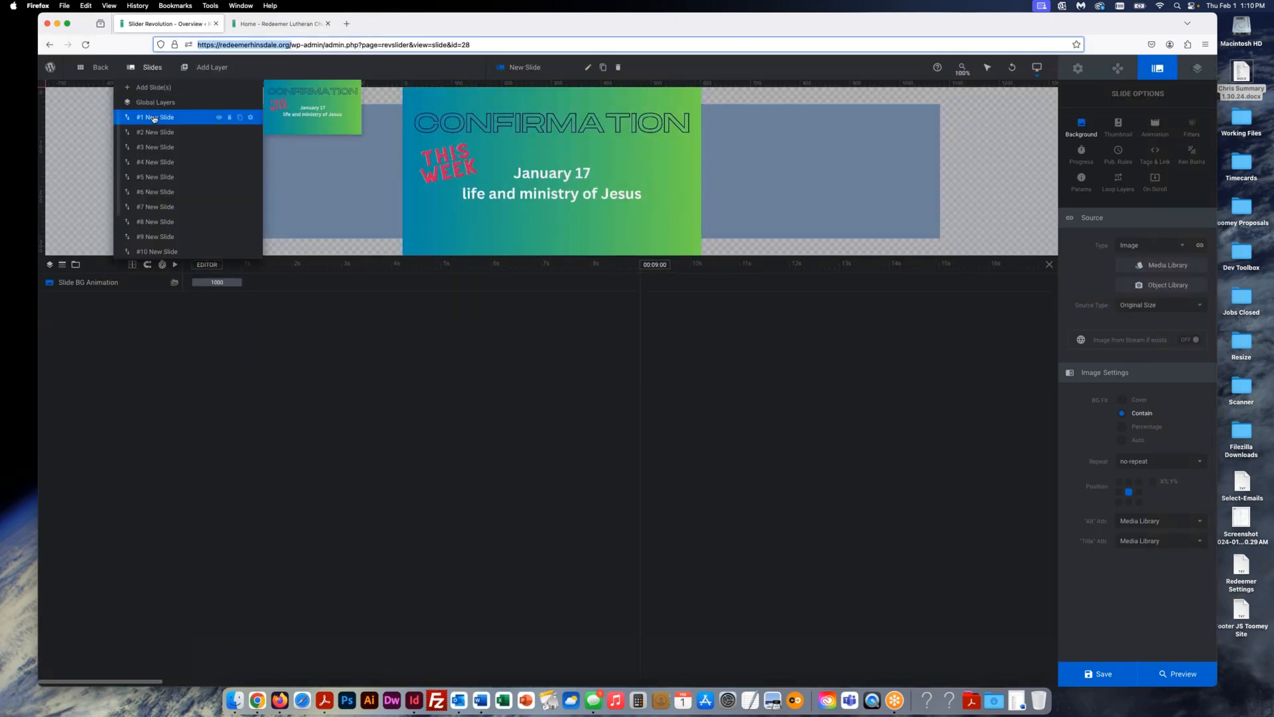
{"action": "left_click", "coordinate": [229, 118]}
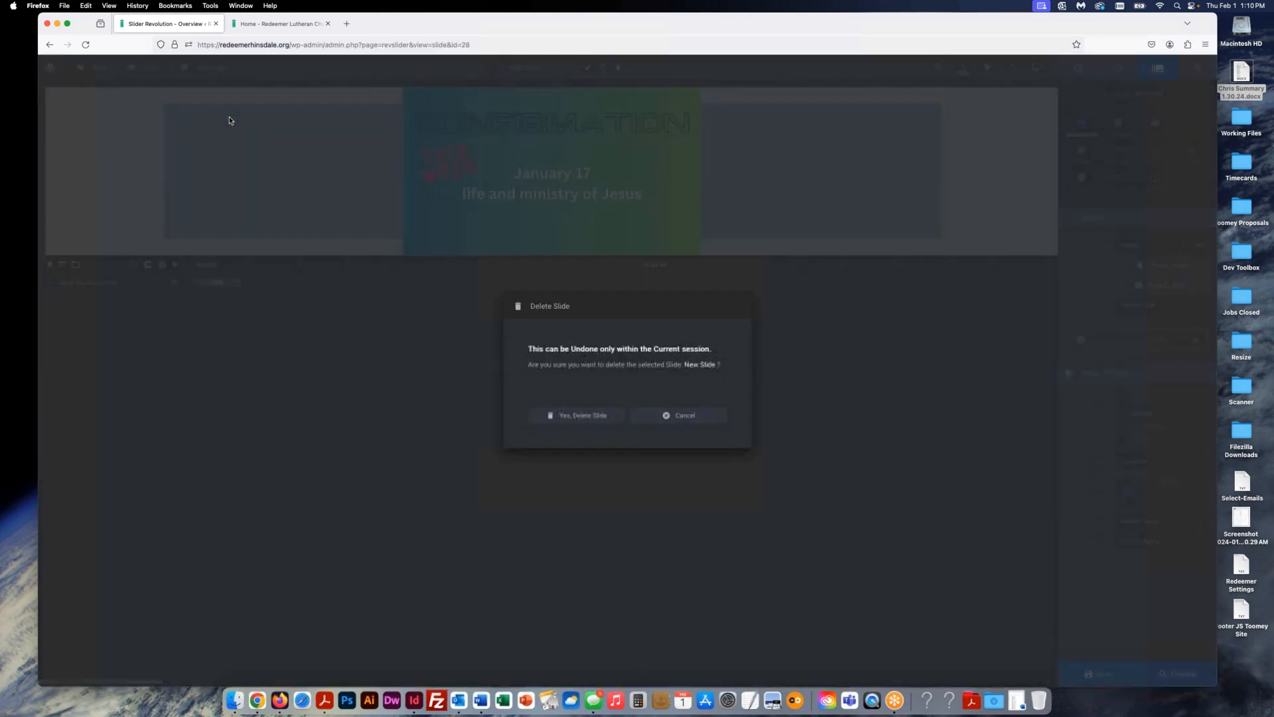
{"action": "left_click", "coordinate": [582, 417]}
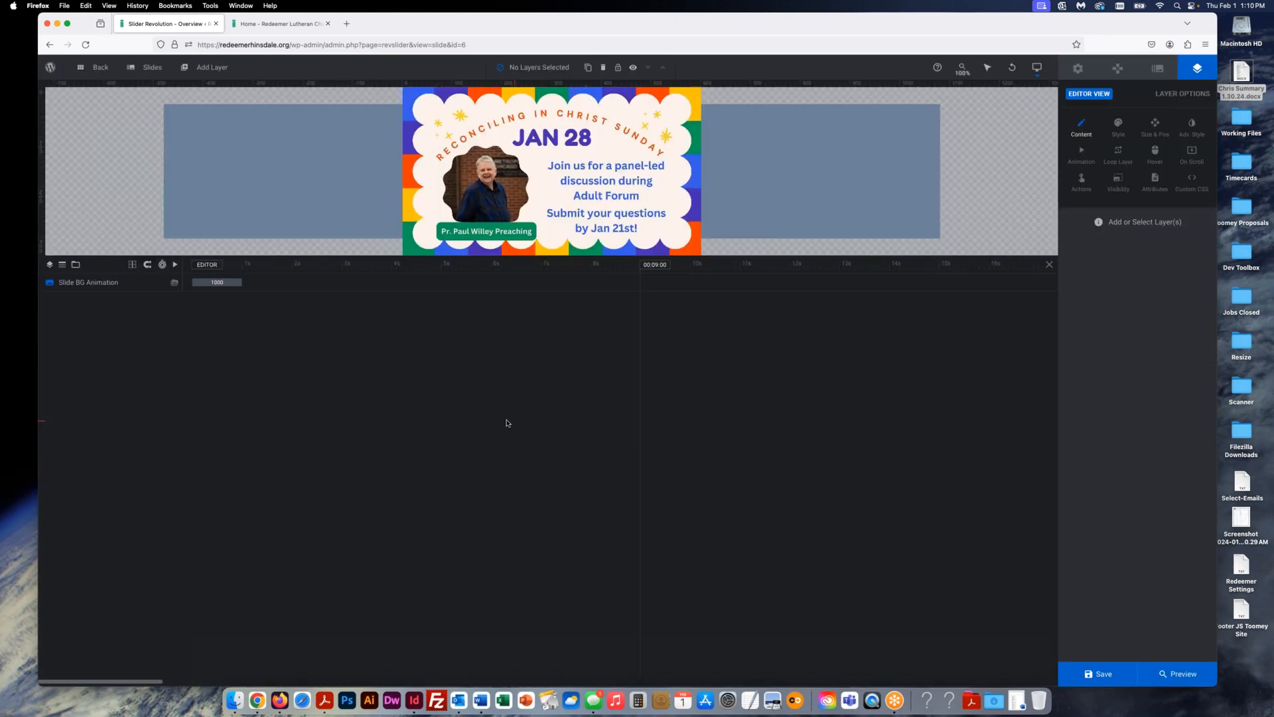
{"action": "mouse_move", "coordinate": [1104, 673]}
{"action": "left_click", "coordinate": [1103, 673]}
{"action": "left_click", "coordinate": [277, 28]}
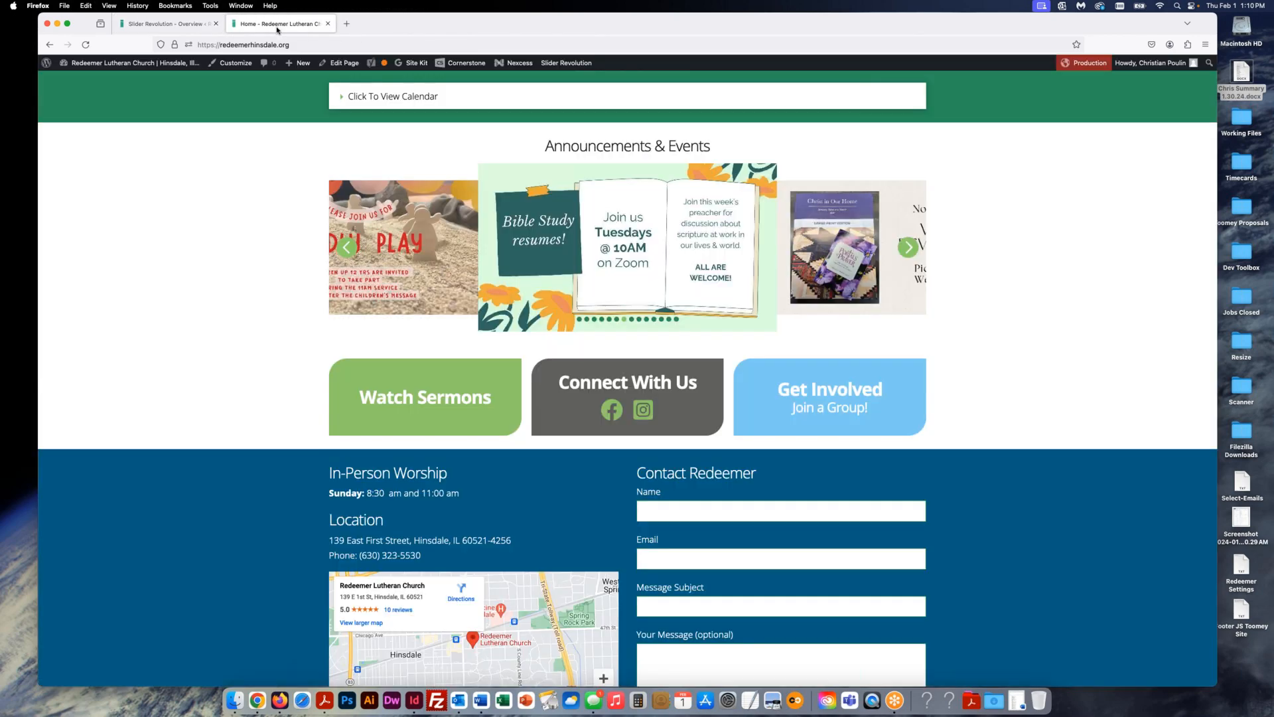
- Reload the home page and advance the carousel three slides to the Confirmation 'January 17' slide
{"action": "left_click", "coordinate": [87, 45]}
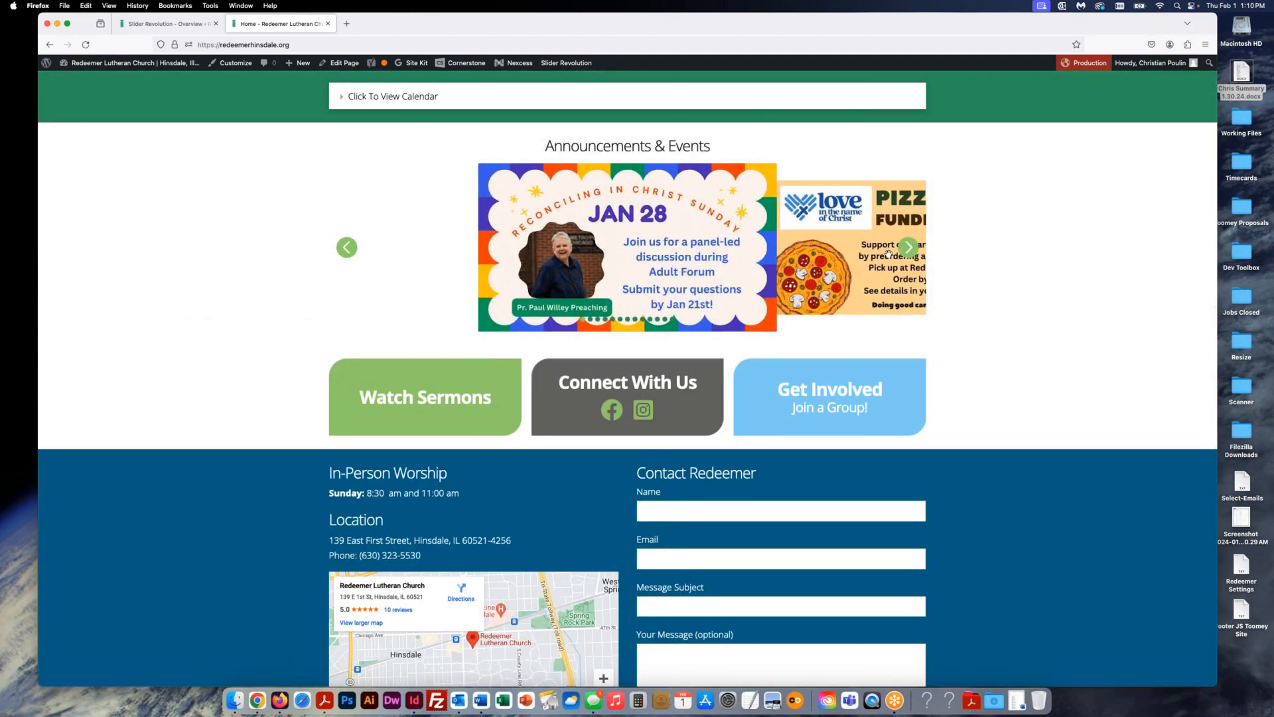
{"action": "left_click", "coordinate": [909, 252]}
{"action": "left_click", "coordinate": [910, 255]}
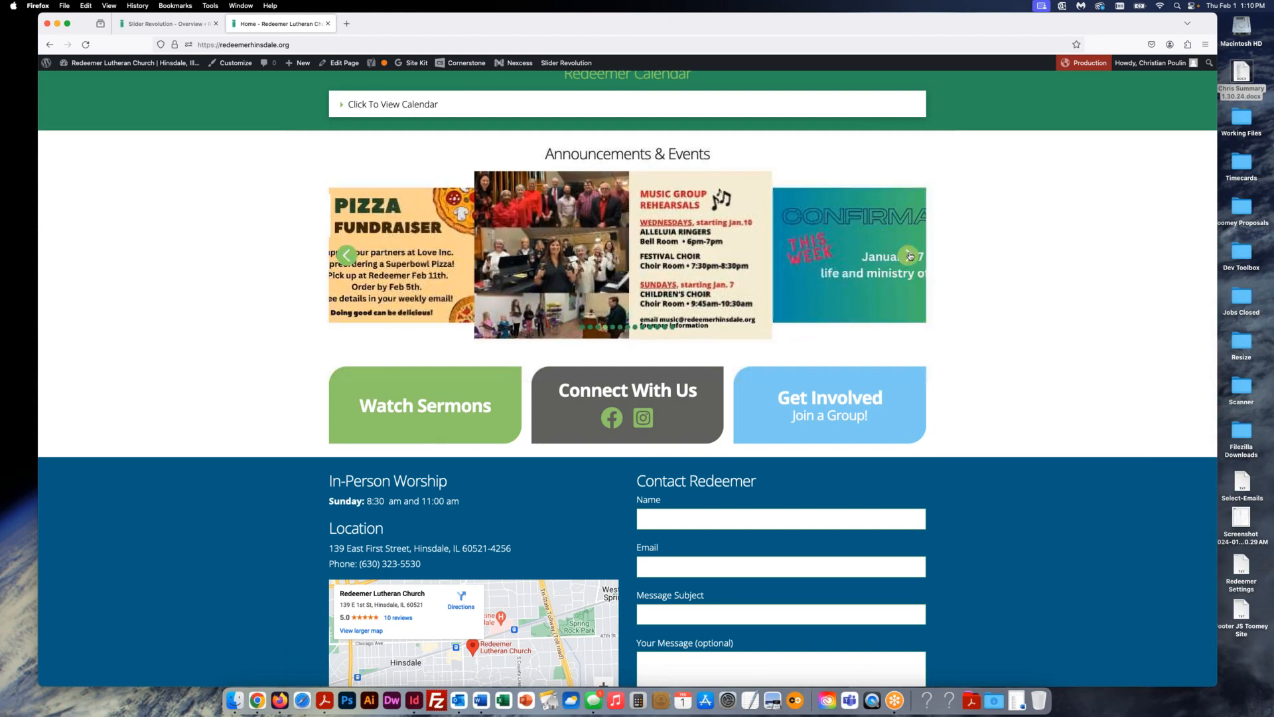
{"action": "left_click", "coordinate": [906, 256]}
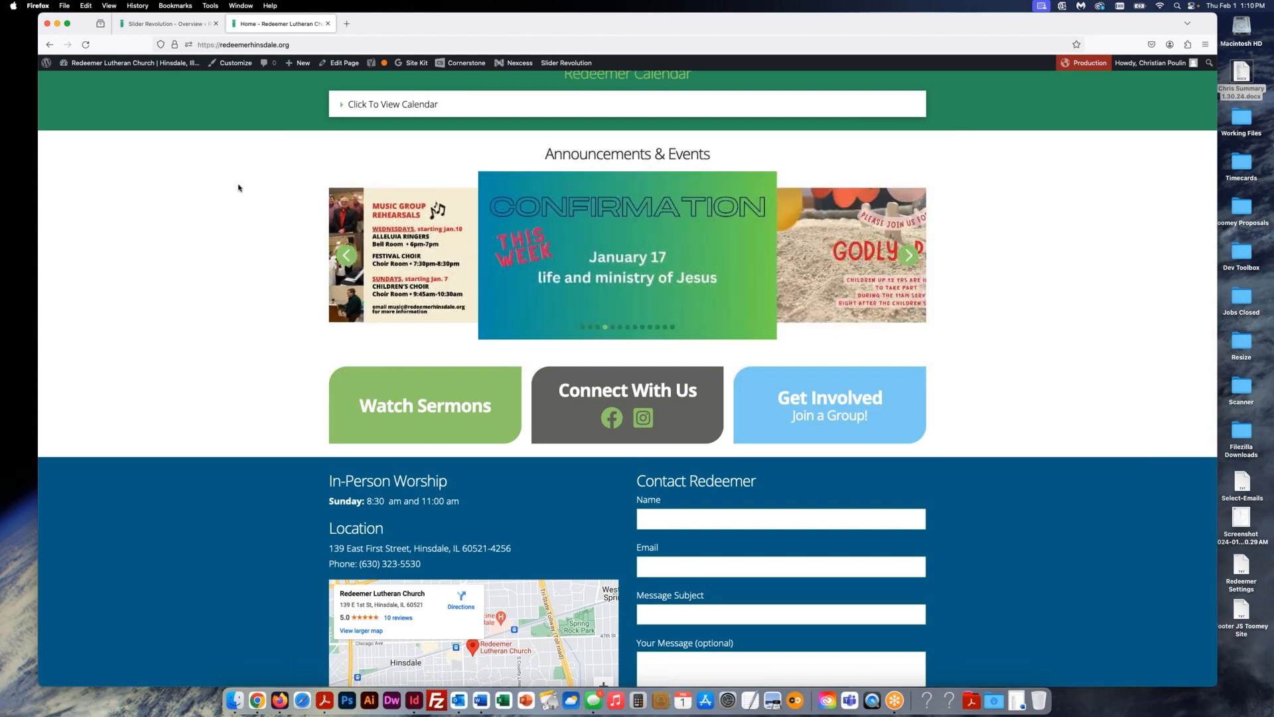
{"action": "scroll", "coordinate": [238, 184], "scroll_direction": "up", "scroll_amount": 10}
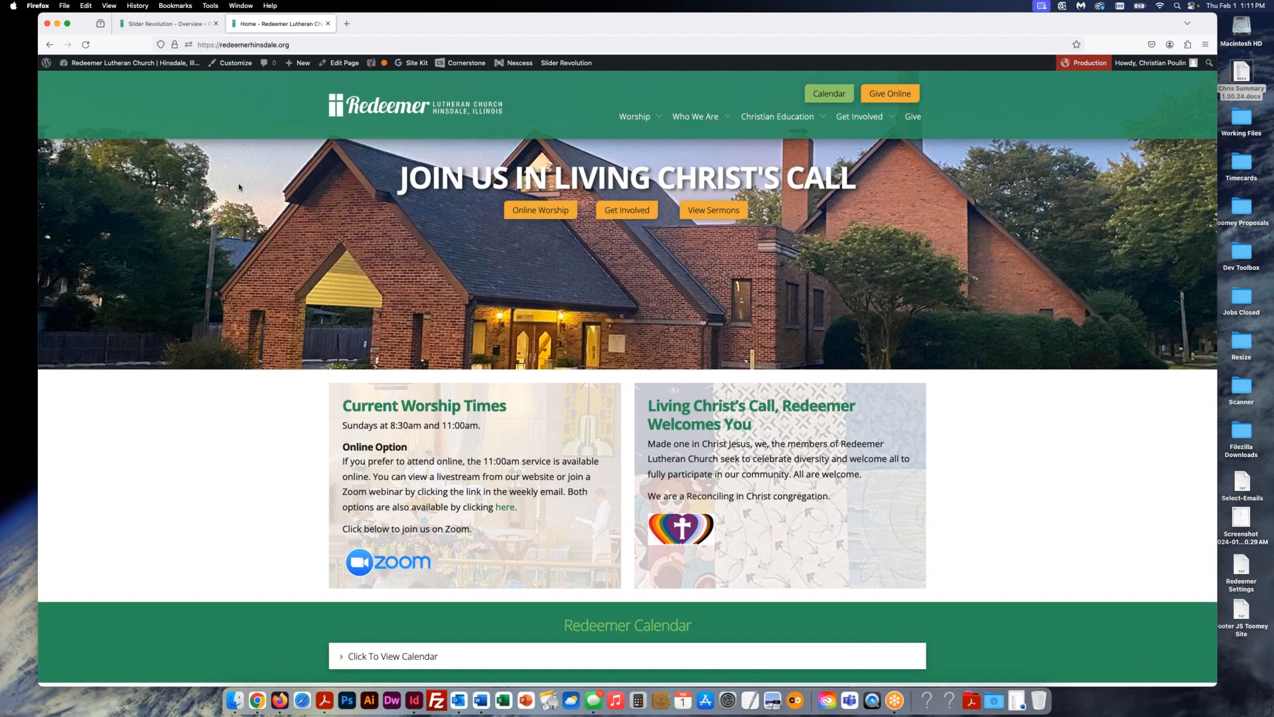
- Exit the slide editor via Back and trim the address to /wp-admin/ for the Dashboard
{"action": "left_click", "coordinate": [171, 27]}
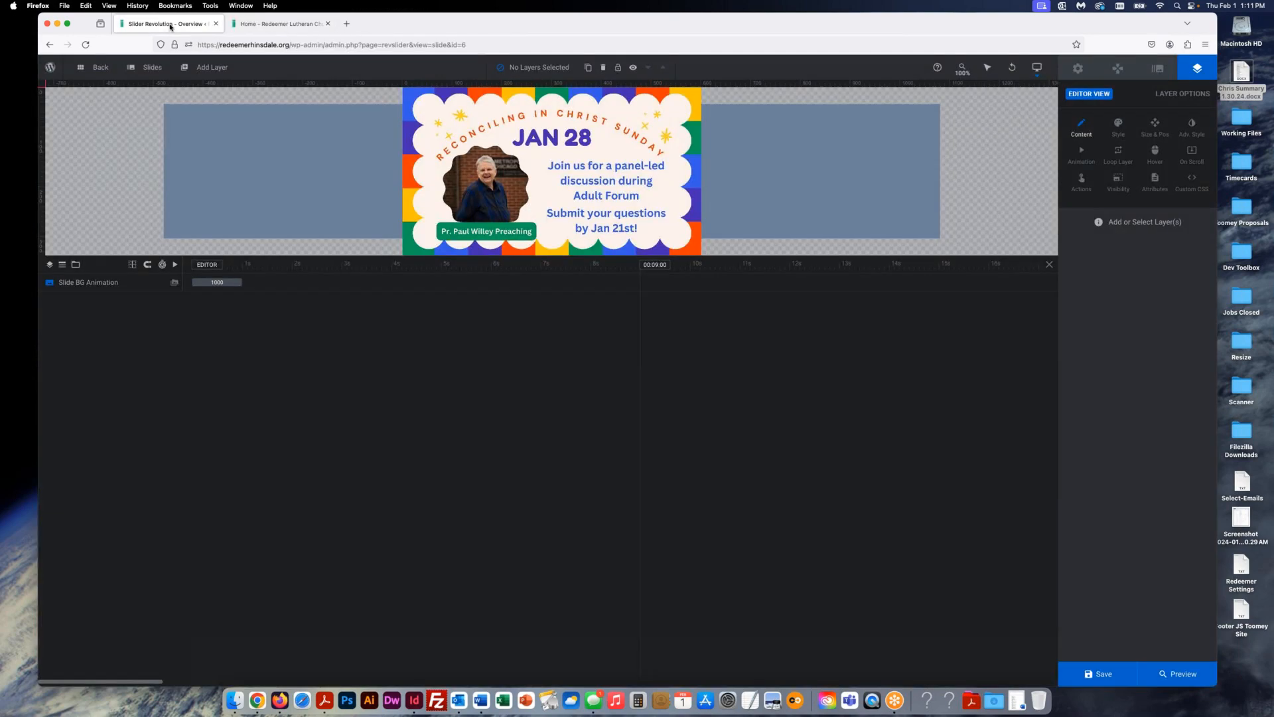
{"action": "left_click", "coordinate": [95, 67]}
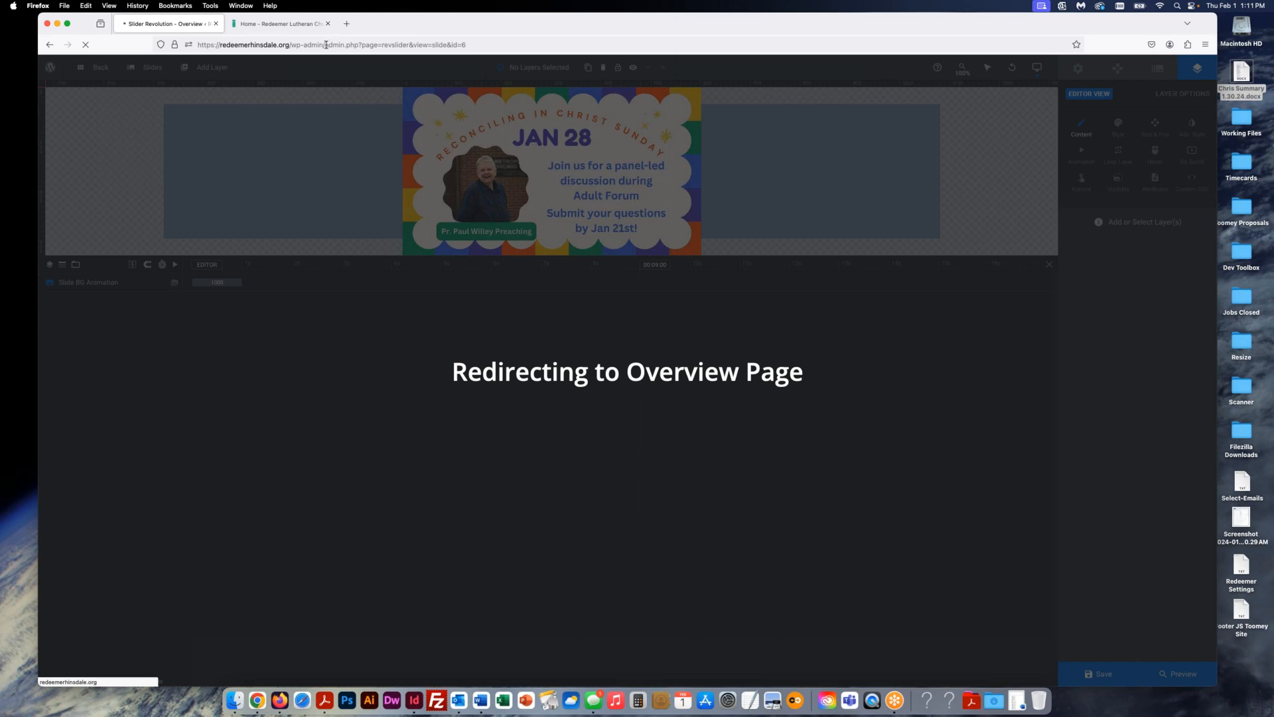
{"action": "left_click_drag", "start_coordinate": [326, 44], "coordinate": [557, 40]}
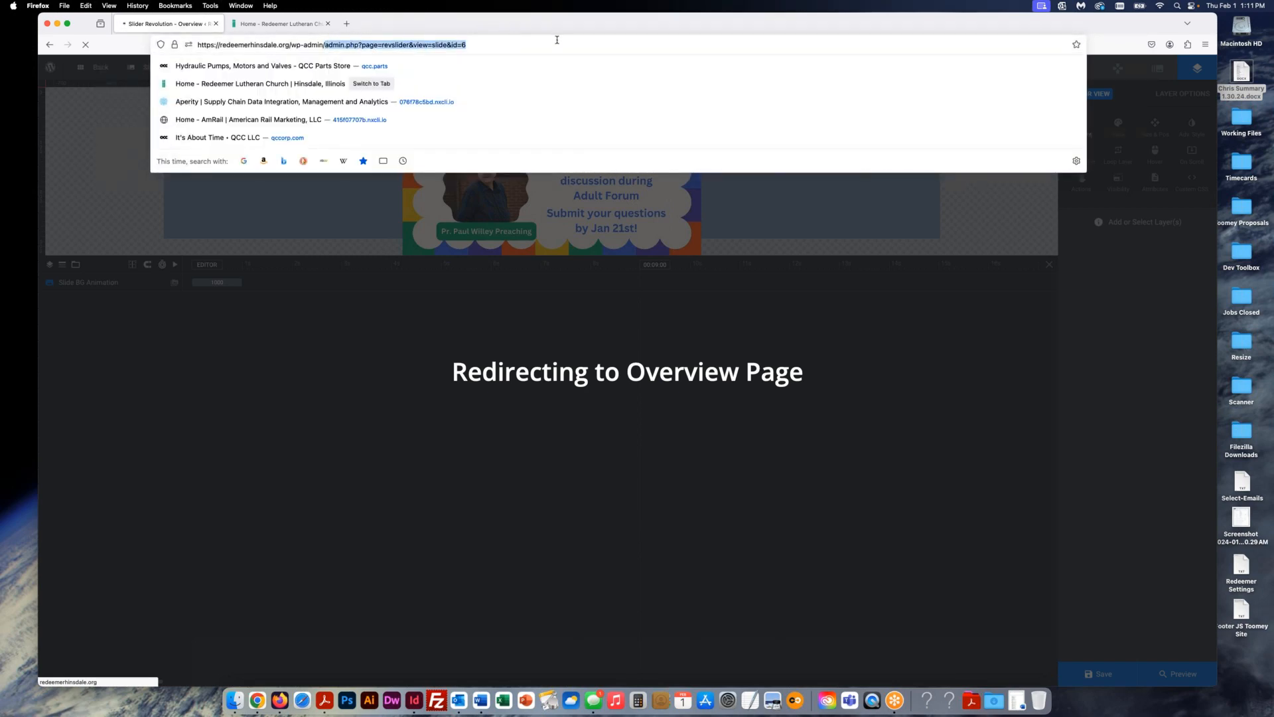
{"action": "key", "text": "BackSpace"}
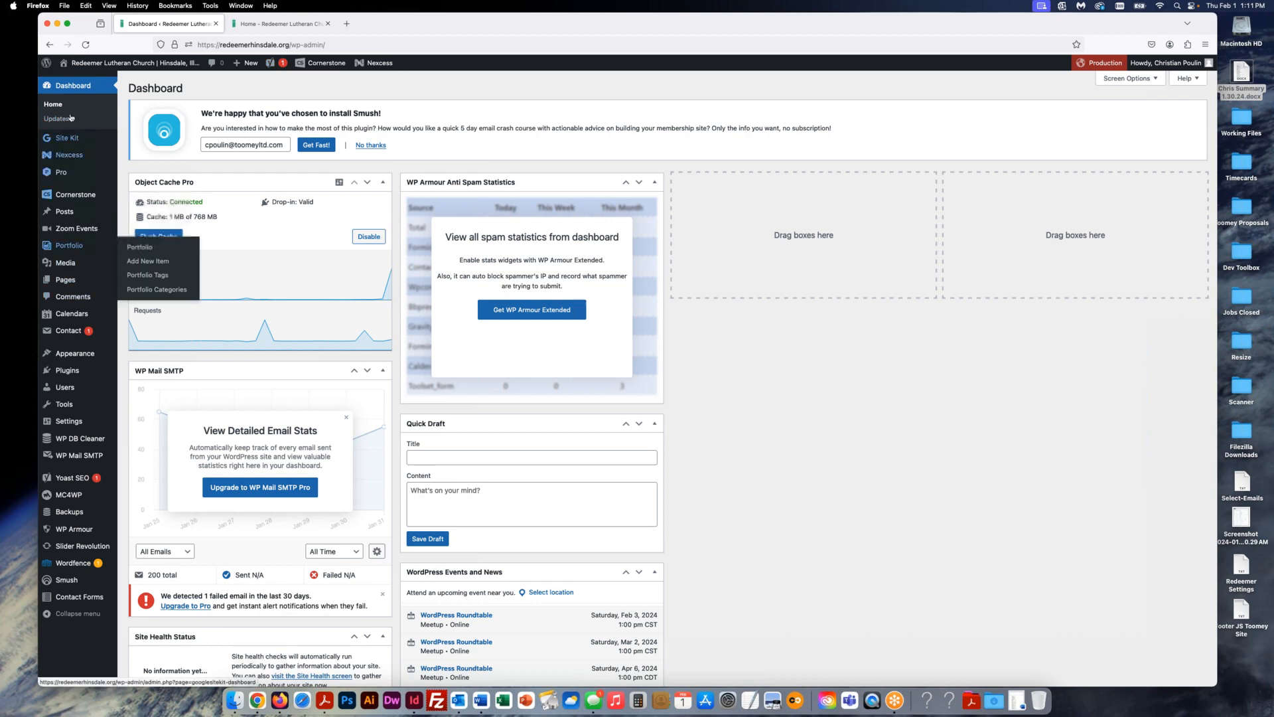
- Go to the Media Library and show the attachment details of Confirmation-2.jpg
{"action": "mouse_move", "coordinate": [83, 191]}
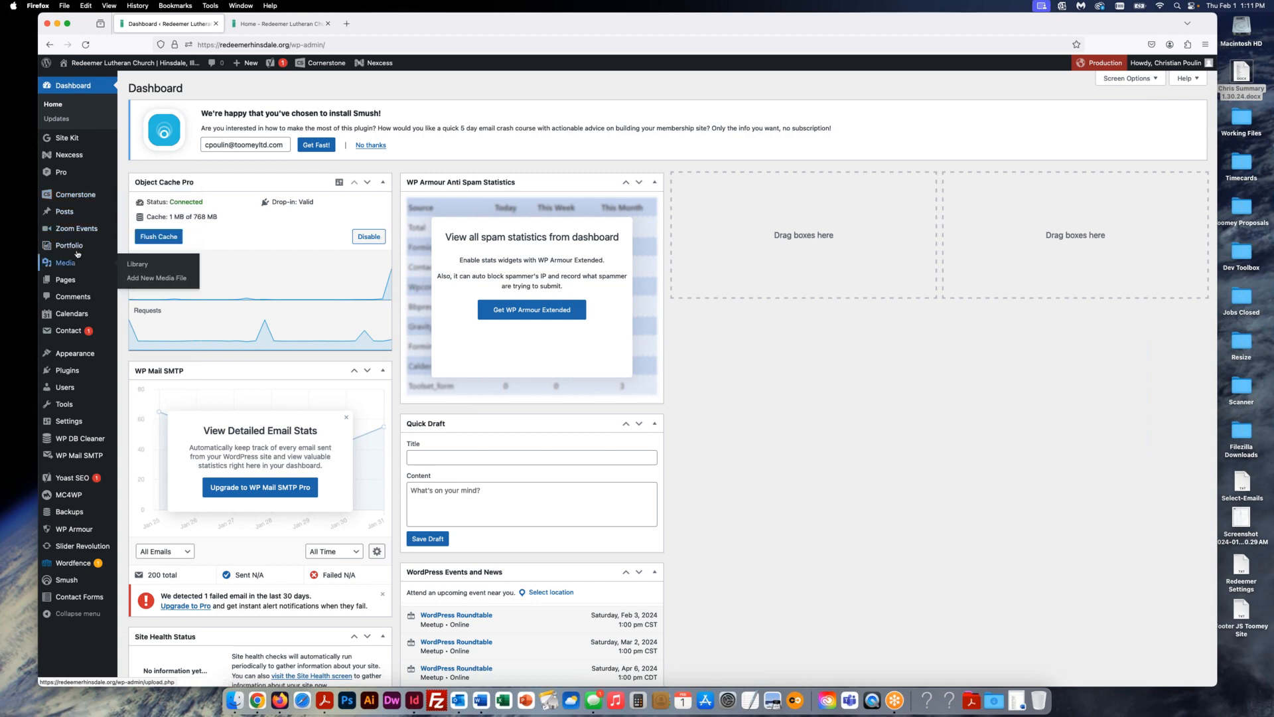
{"action": "mouse_move", "coordinate": [76, 277]}
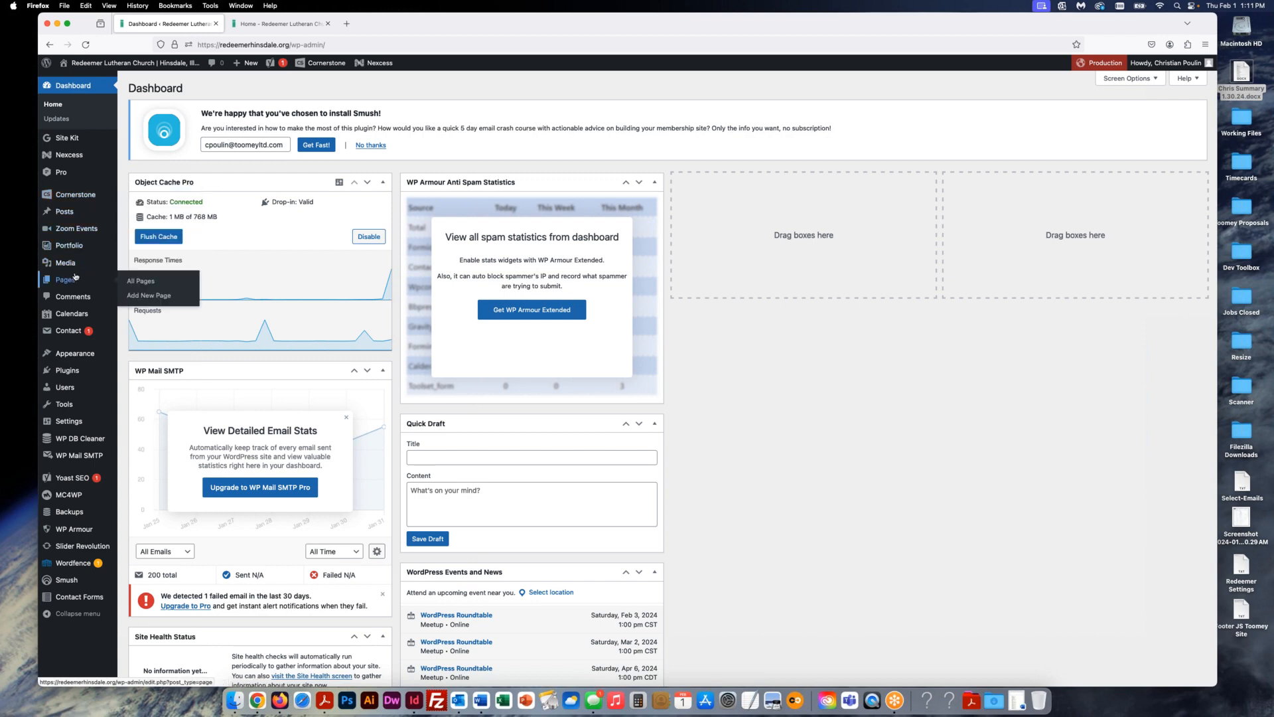
{"action": "mouse_move", "coordinate": [71, 212]}
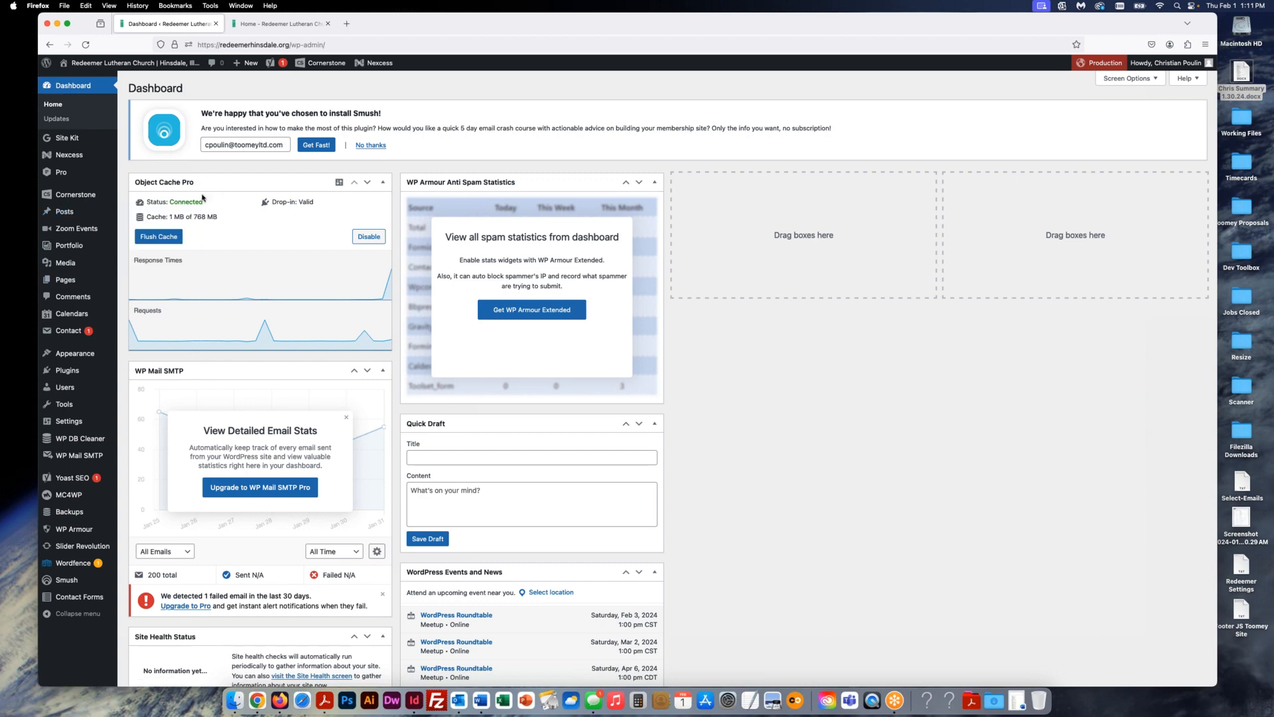
{"action": "left_click", "coordinate": [71, 265]}
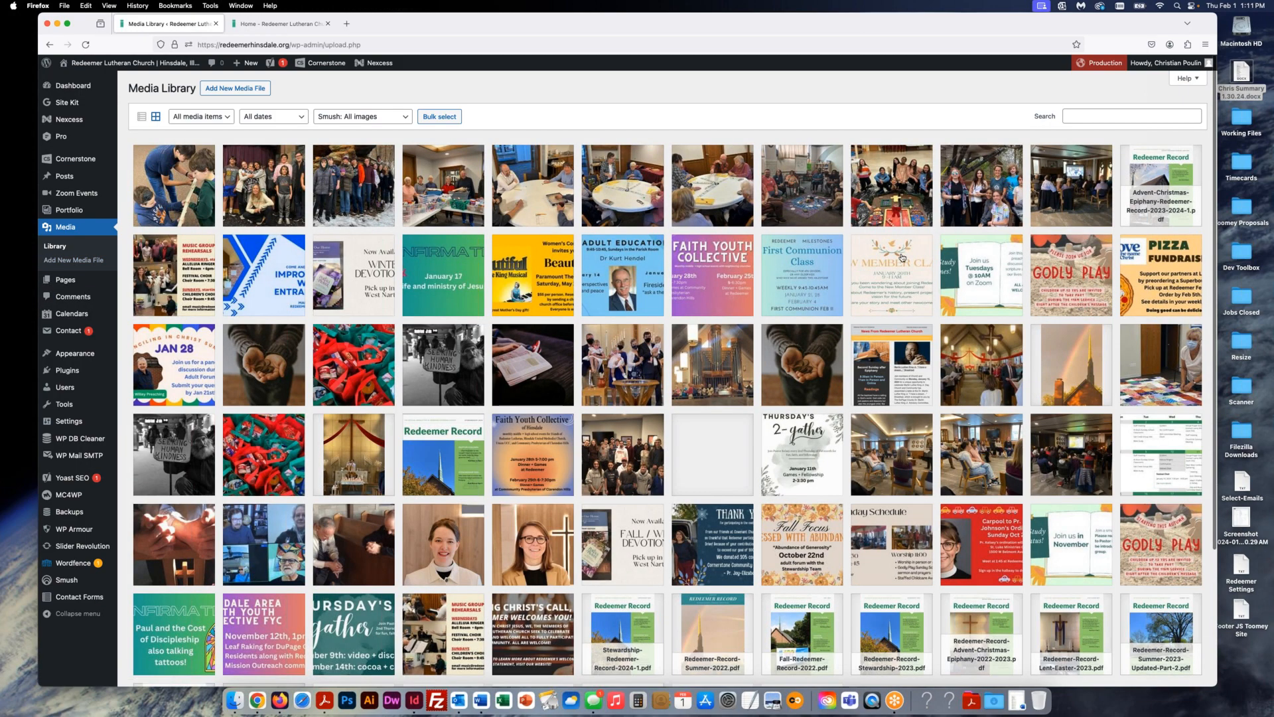
{"action": "scroll", "coordinate": [636, 455], "scroll_direction": "down", "scroll_amount": 1}
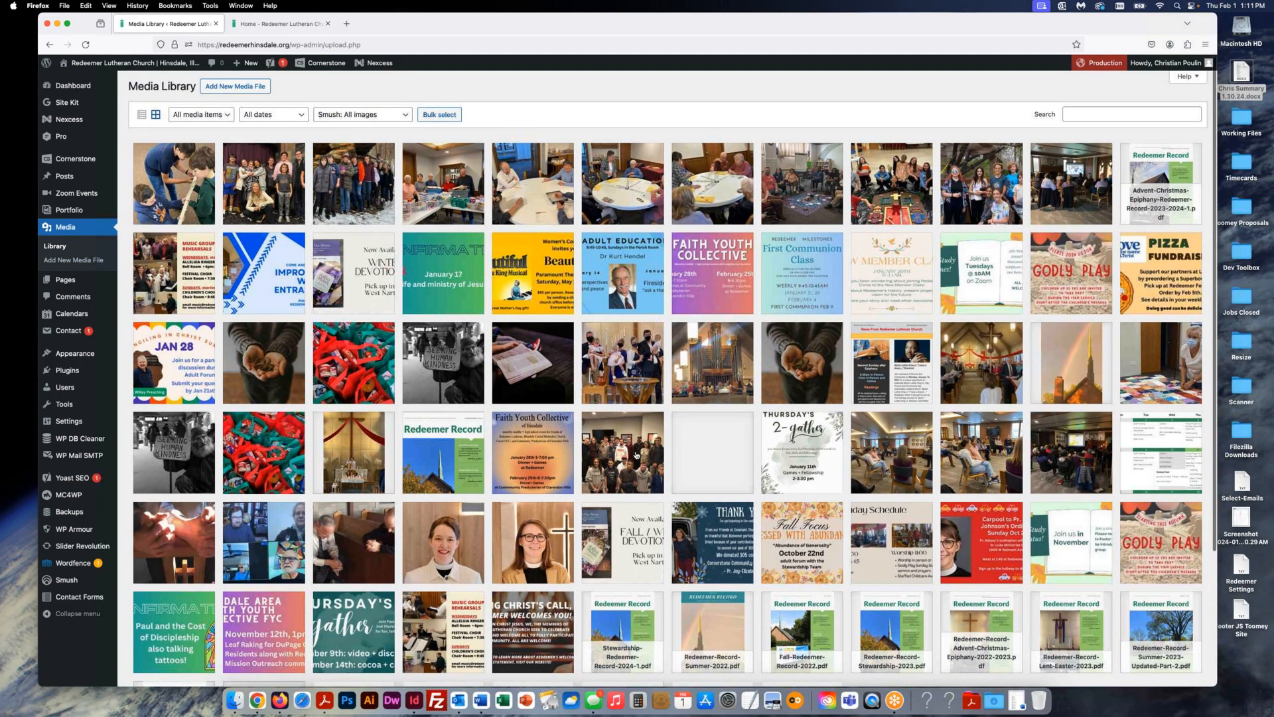
{"action": "scroll", "coordinate": [636, 456], "scroll_direction": "down", "scroll_amount": 5}
{"action": "scroll", "coordinate": [636, 455], "scroll_direction": "up", "scroll_amount": 5}
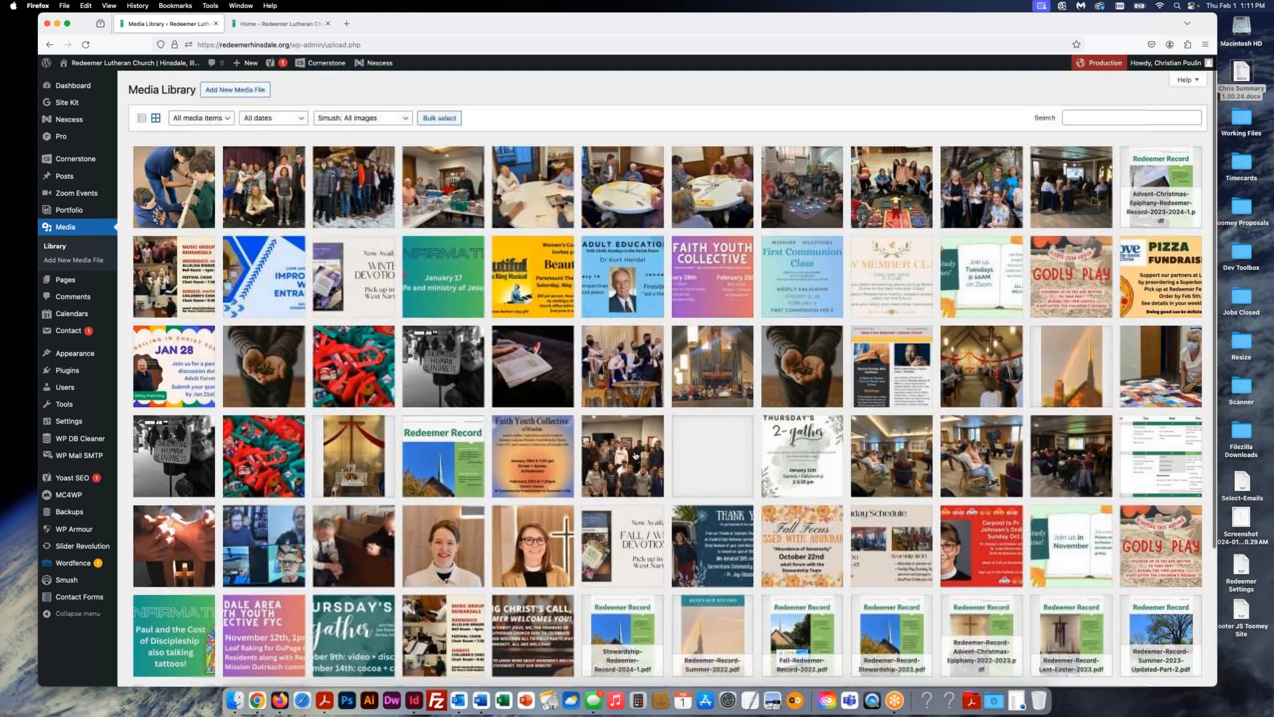
{"action": "left_click", "coordinate": [189, 191]}
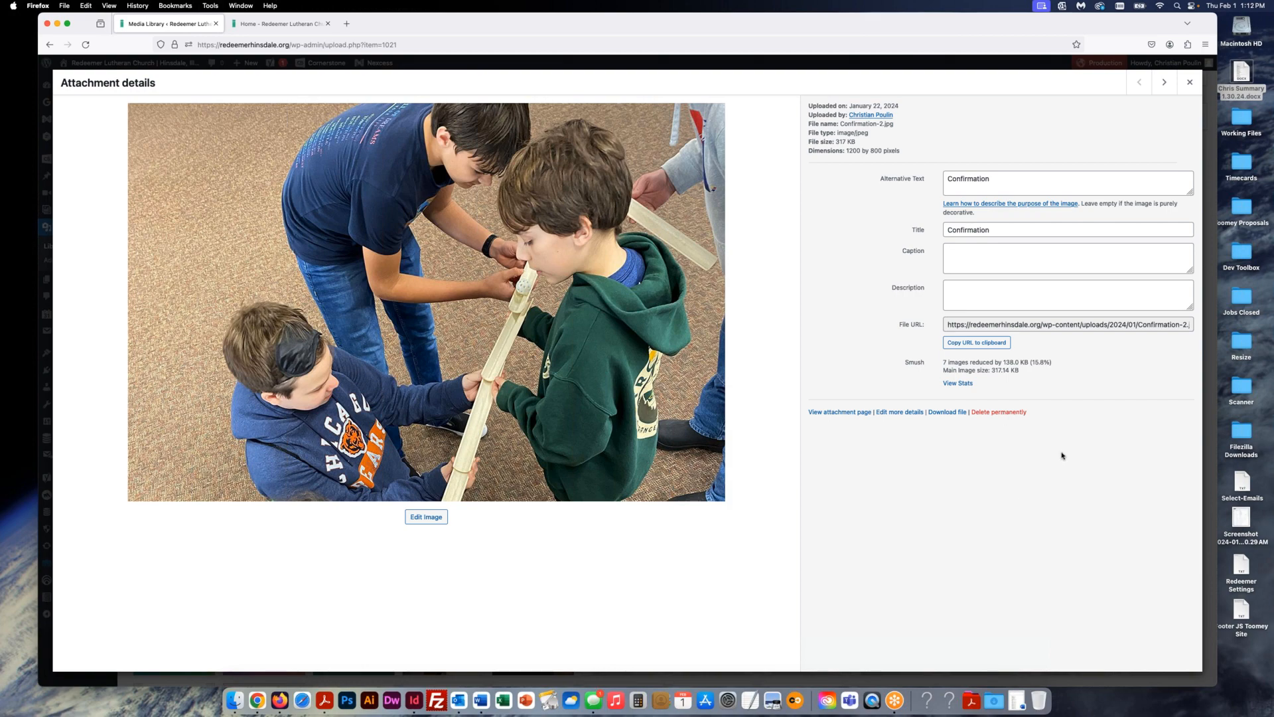
- Close the Confirmation-2.jpg attachment details window
{"action": "left_click", "coordinate": [1189, 82]}
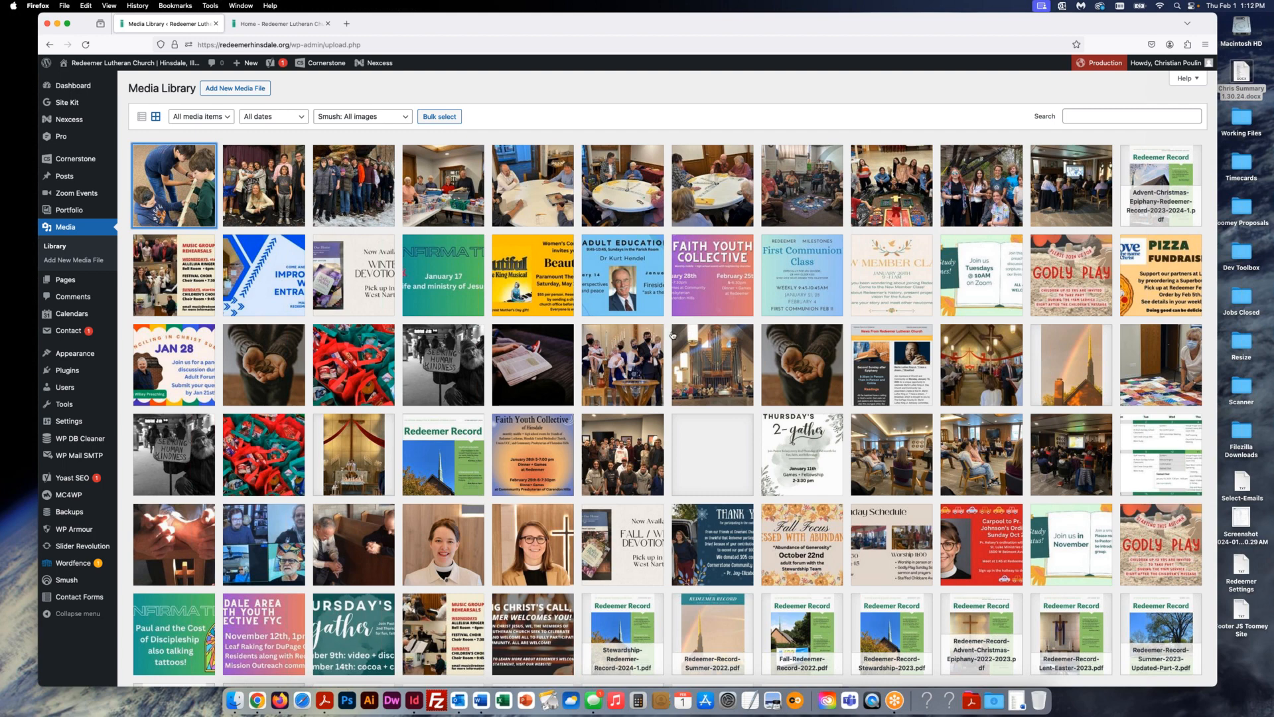
{"action": "scroll", "coordinate": [675, 335], "scroll_direction": "down", "scroll_amount": 2}
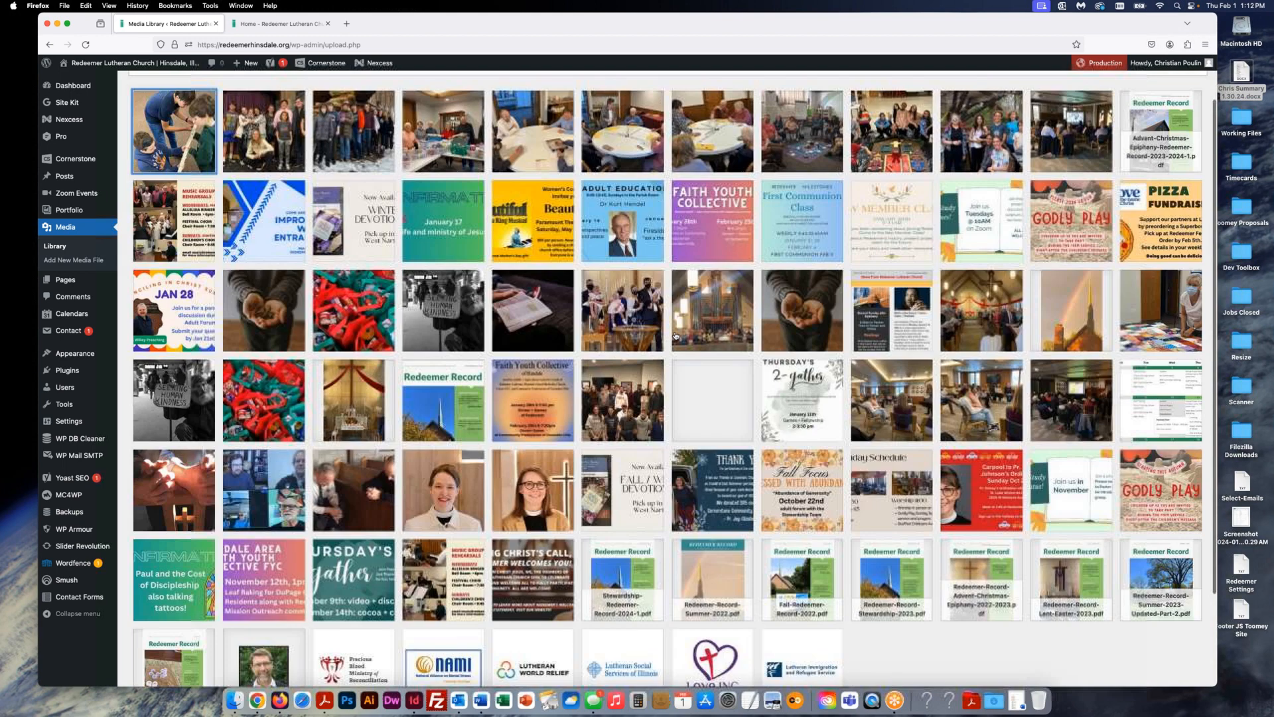
{"action": "scroll", "coordinate": [675, 336], "scroll_direction": "up", "scroll_amount": 2}
{"action": "scroll", "coordinate": [676, 336], "scroll_direction": "down", "scroll_amount": 3}
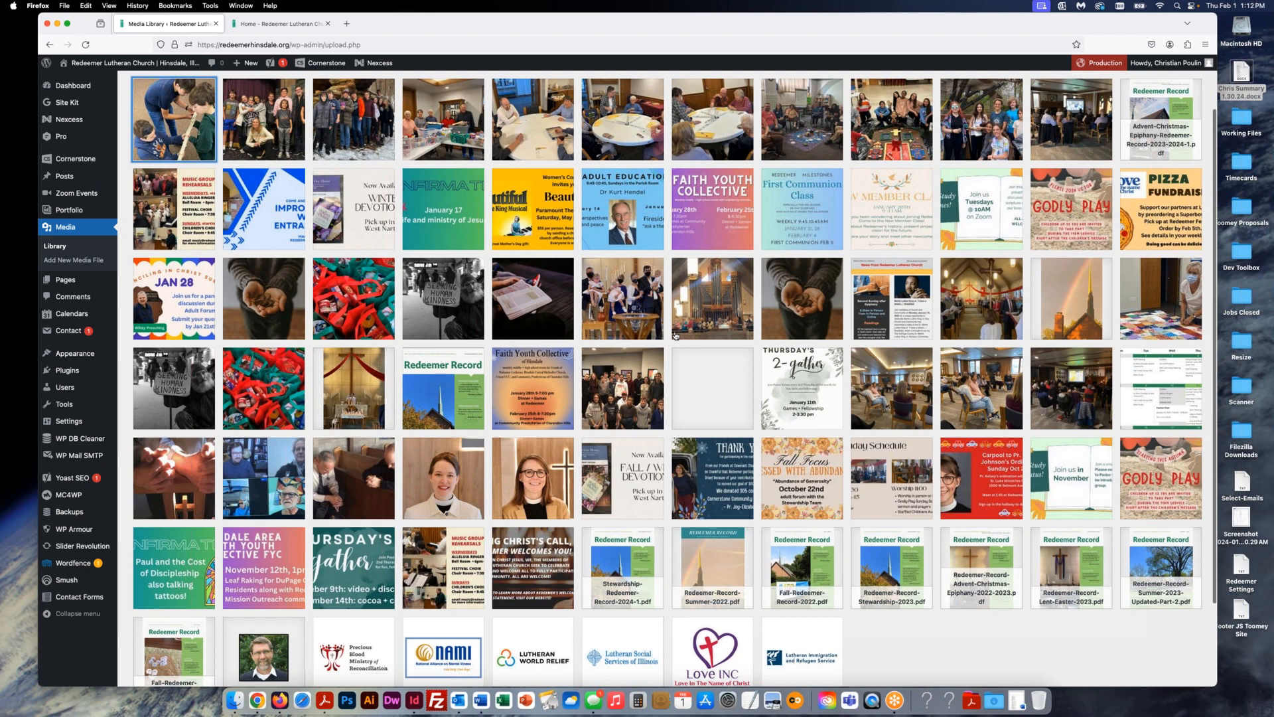
{"action": "scroll", "coordinate": [675, 335], "scroll_direction": "down", "scroll_amount": 1}
{"action": "scroll", "coordinate": [675, 336], "scroll_direction": "down", "scroll_amount": 1}
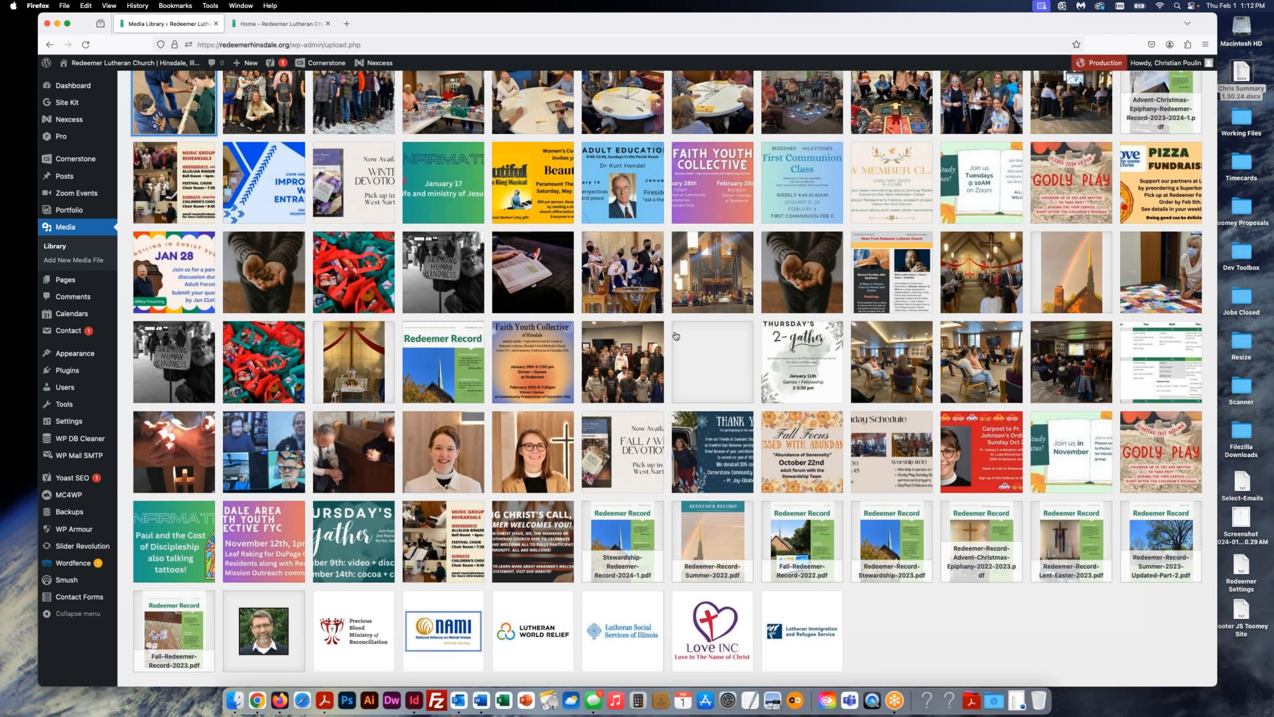
{"action": "scroll", "coordinate": [675, 336], "scroll_direction": "down", "scroll_amount": 3}
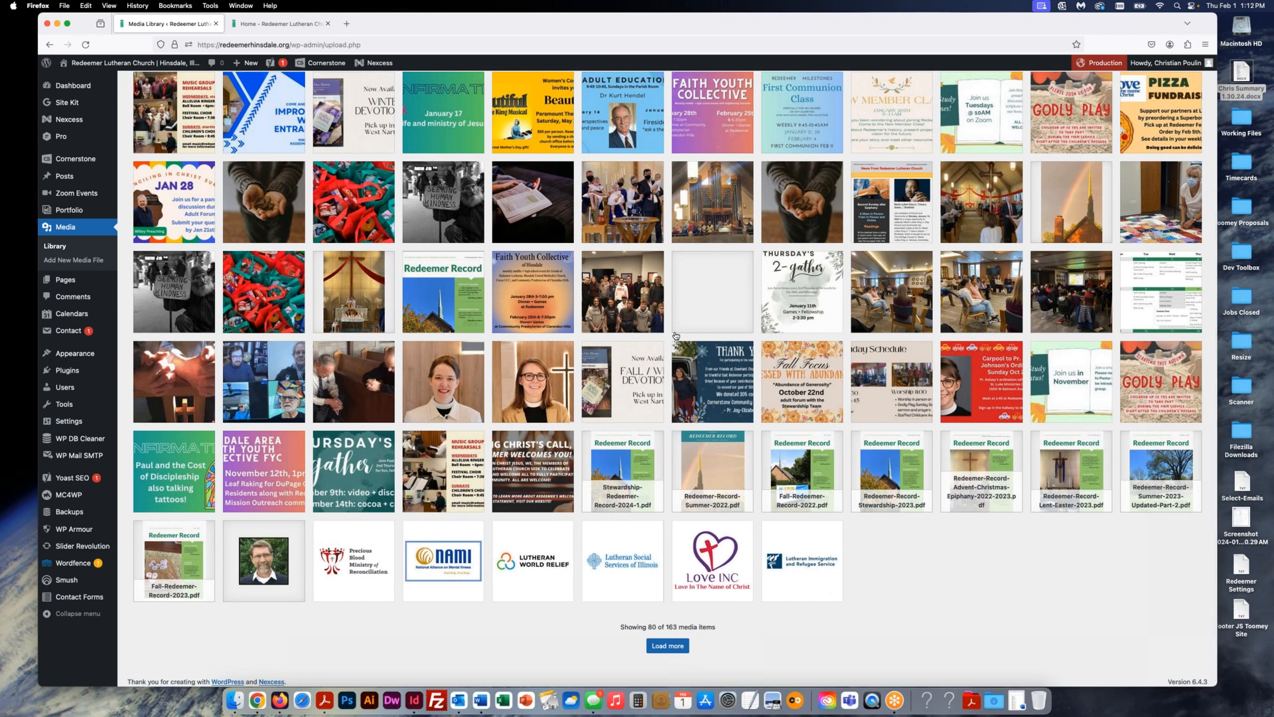
{"action": "scroll", "coordinate": [676, 336], "scroll_direction": "up", "scroll_amount": 1}
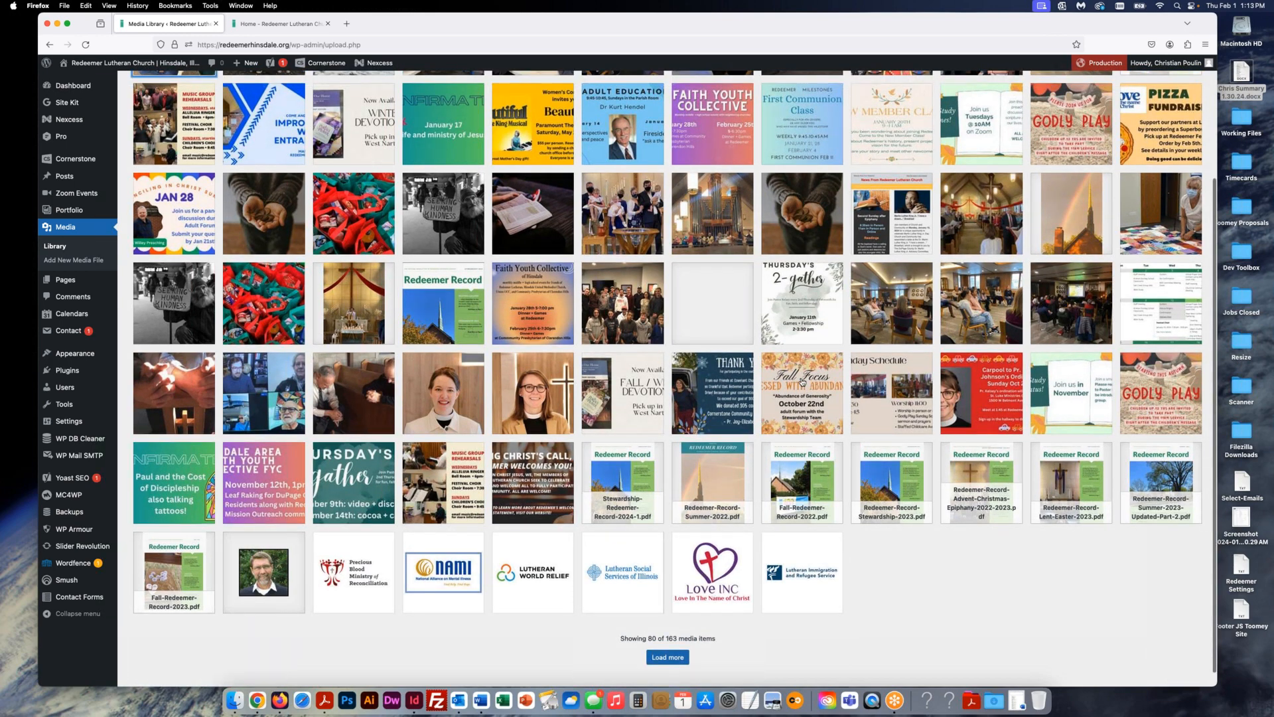
- Permanently delete the Fall Focus – Blessed with Abundance image from the Media Library
{"action": "left_click", "coordinate": [824, 369]}
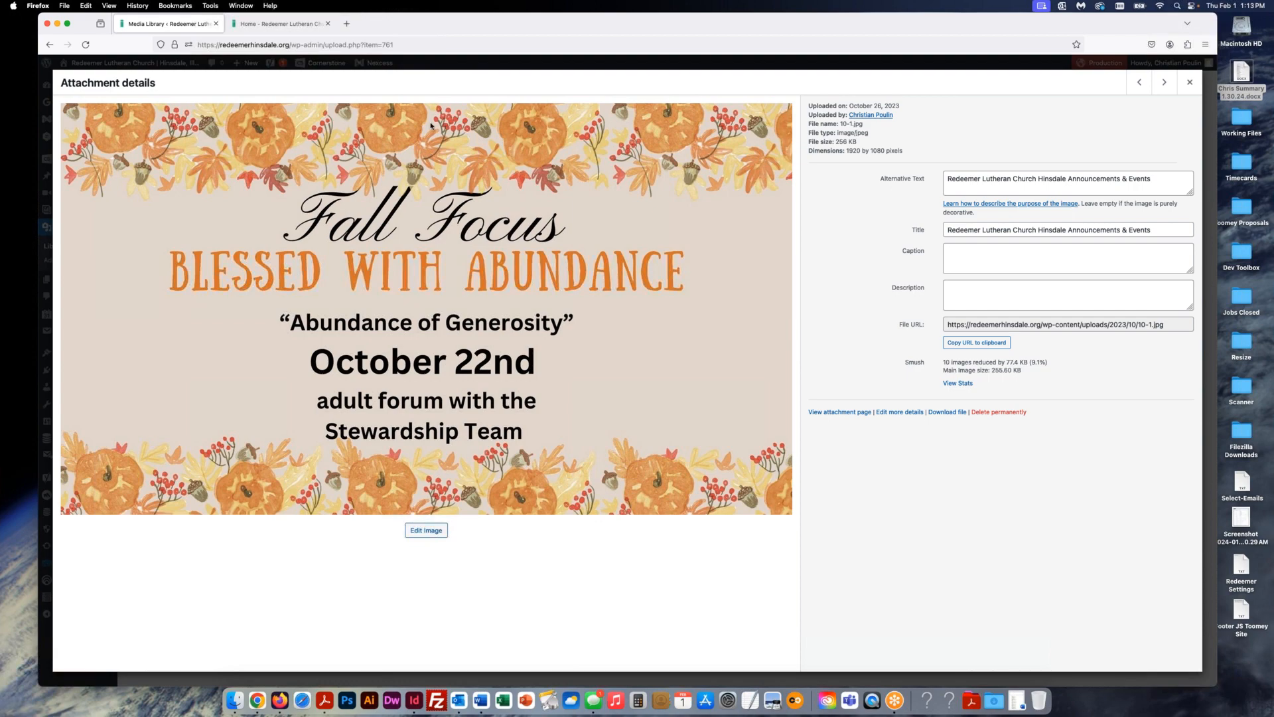
{"action": "left_click", "coordinate": [1002, 413]}
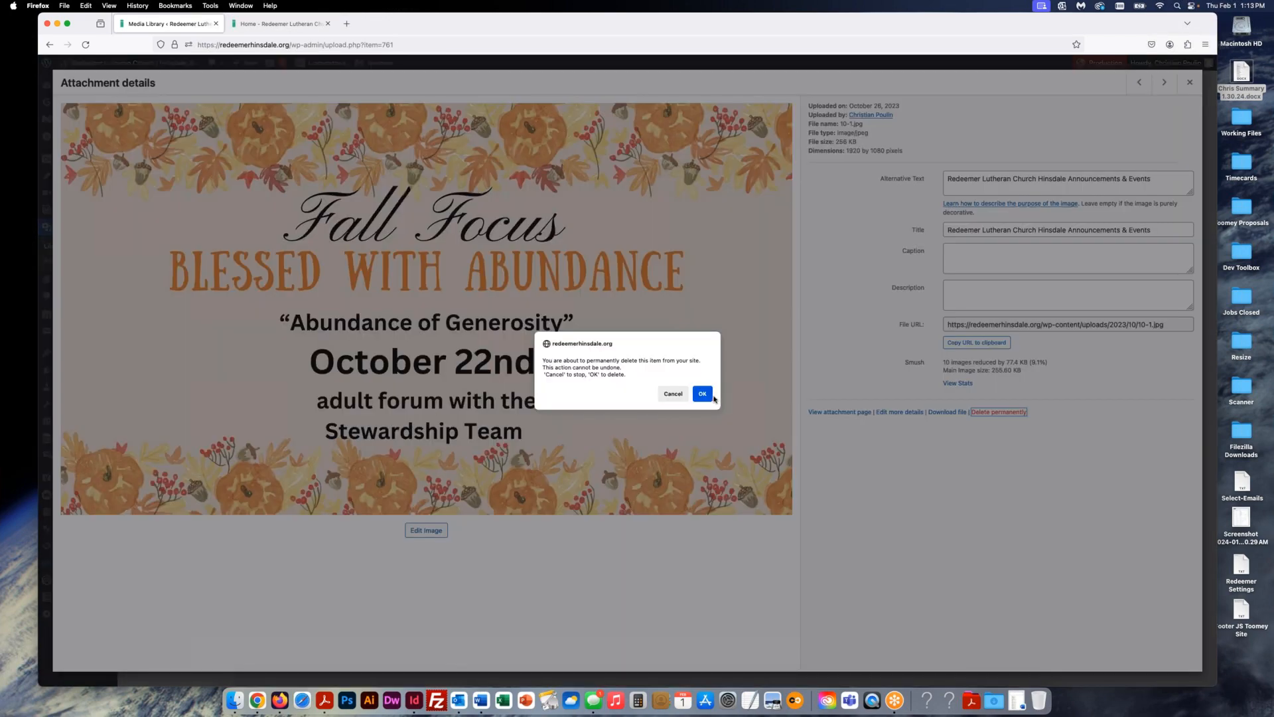
{"action": "left_click", "coordinate": [703, 396]}
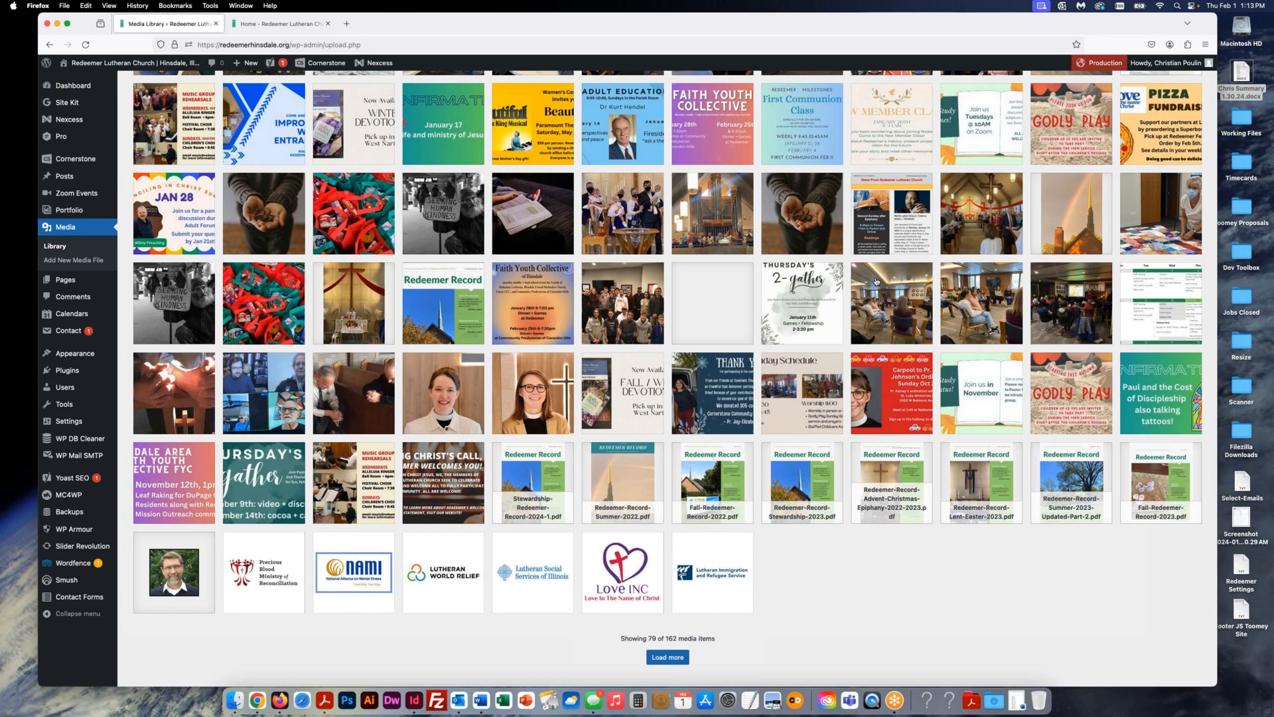
- Load more Media Library items until 159 of 162 are shown, then return to the top
{"action": "left_click", "coordinate": [667, 658]}
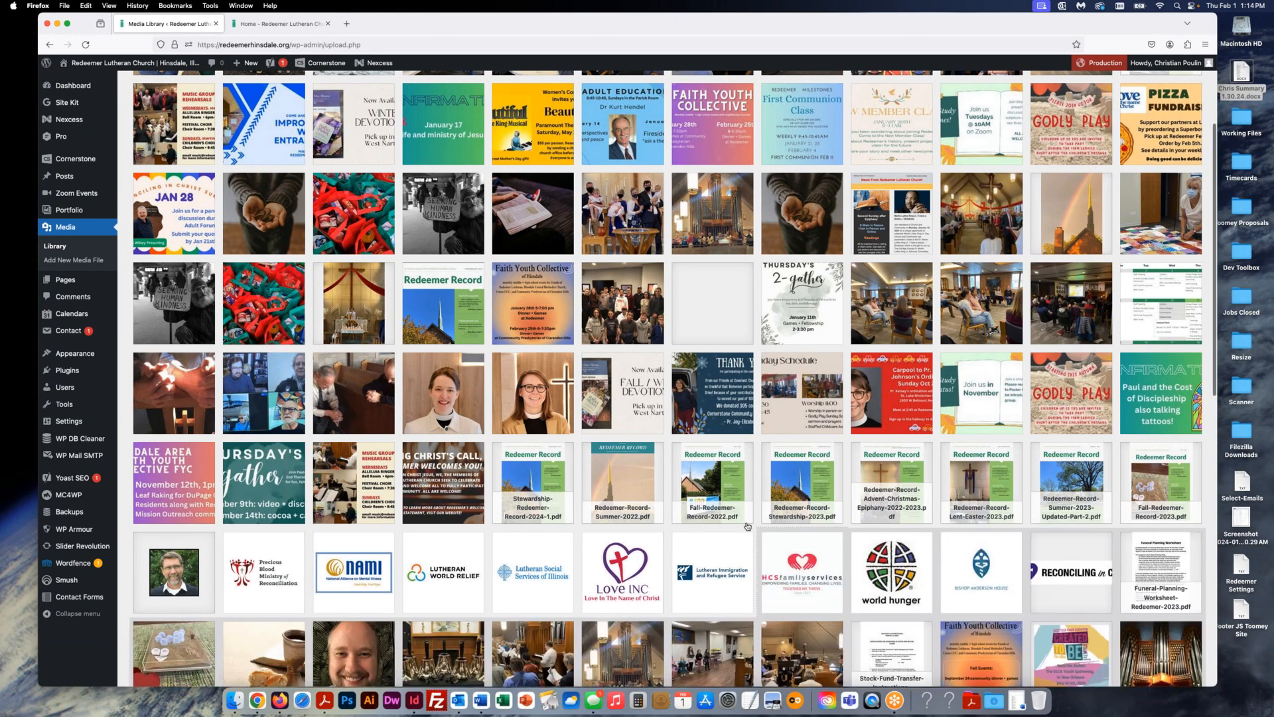
{"action": "scroll", "coordinate": [748, 527], "scroll_direction": "down", "scroll_amount": 10}
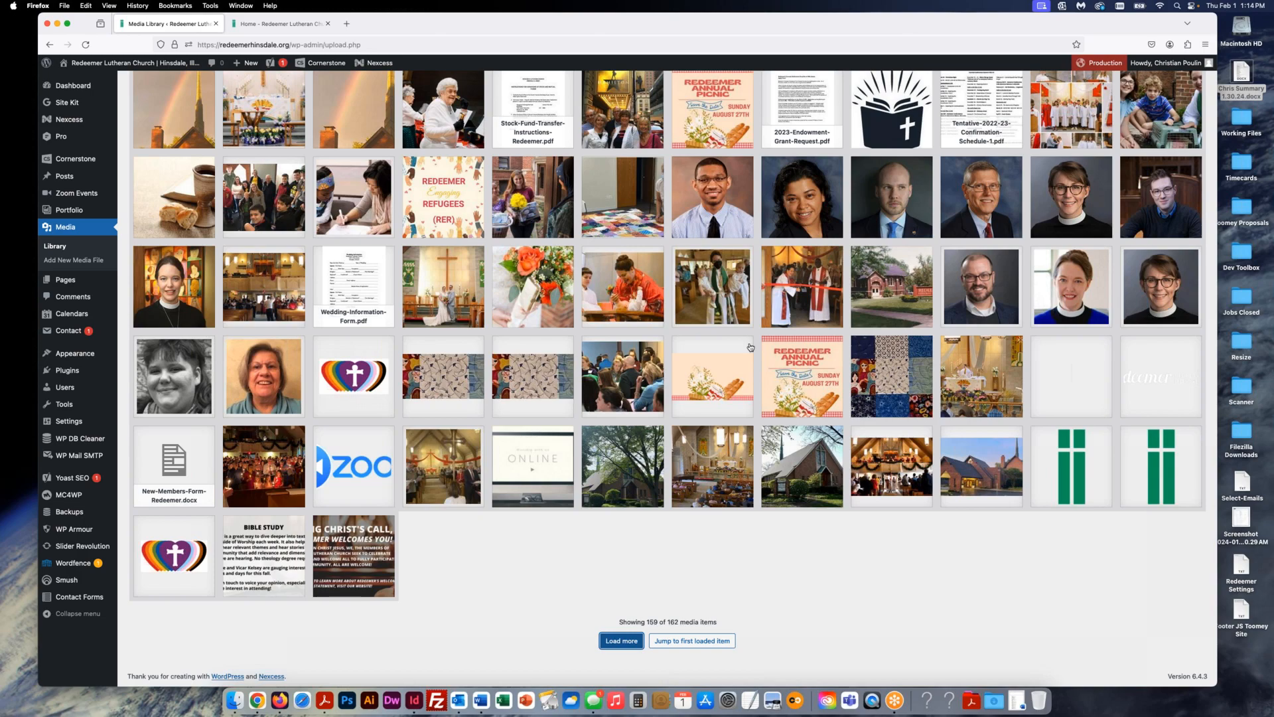
{"action": "scroll", "coordinate": [734, 349], "scroll_direction": "up", "scroll_amount": 3}
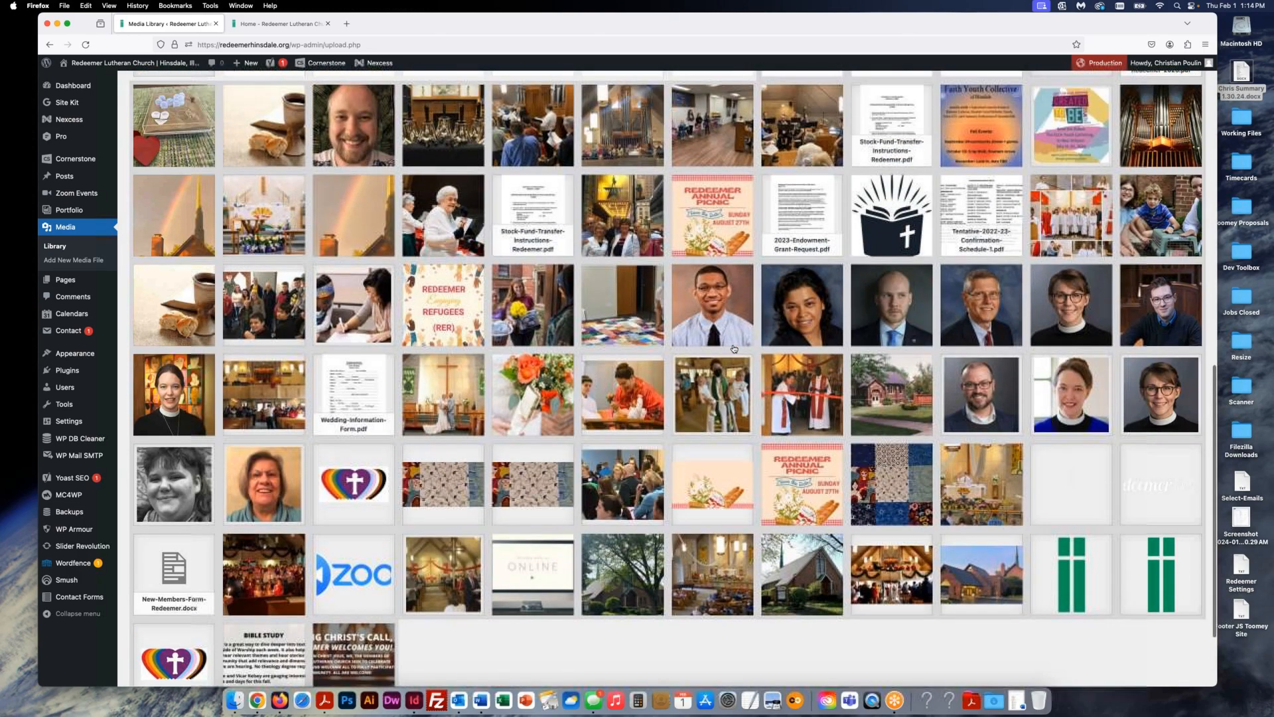
{"action": "scroll", "coordinate": [735, 350], "scroll_direction": "up", "scroll_amount": 10}
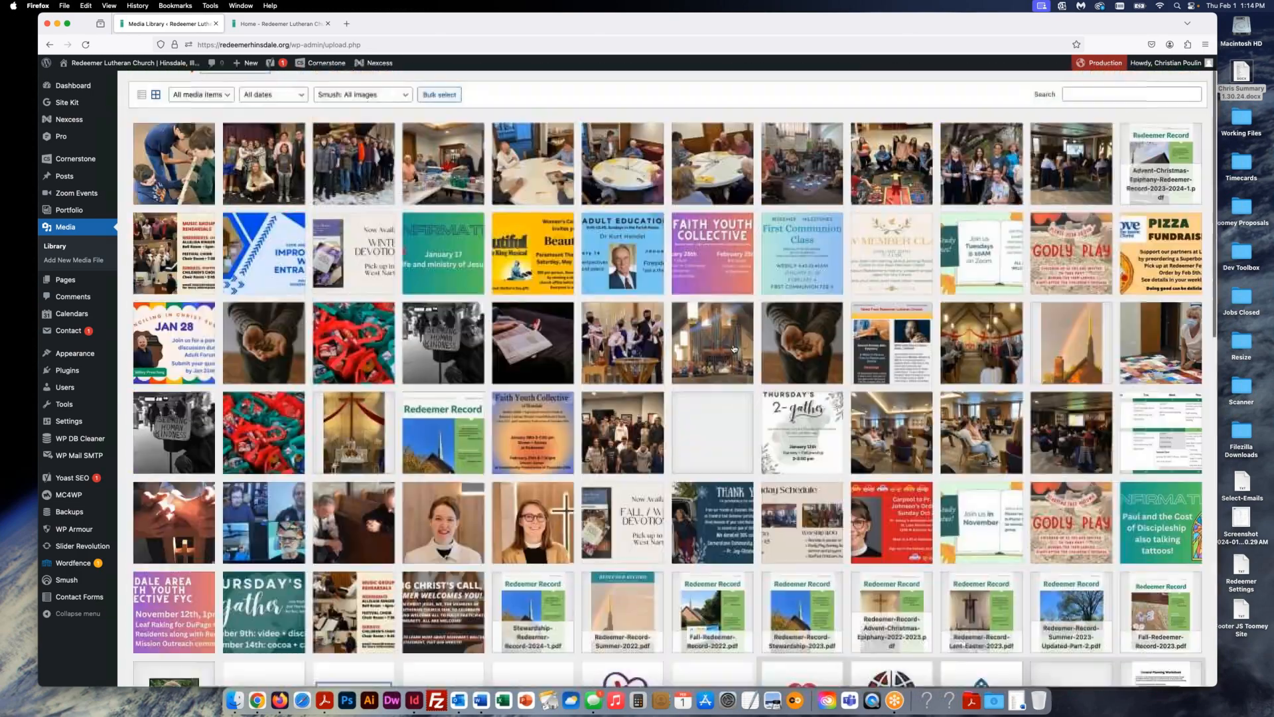
{"action": "scroll", "coordinate": [734, 349], "scroll_direction": "up", "scroll_amount": 1}
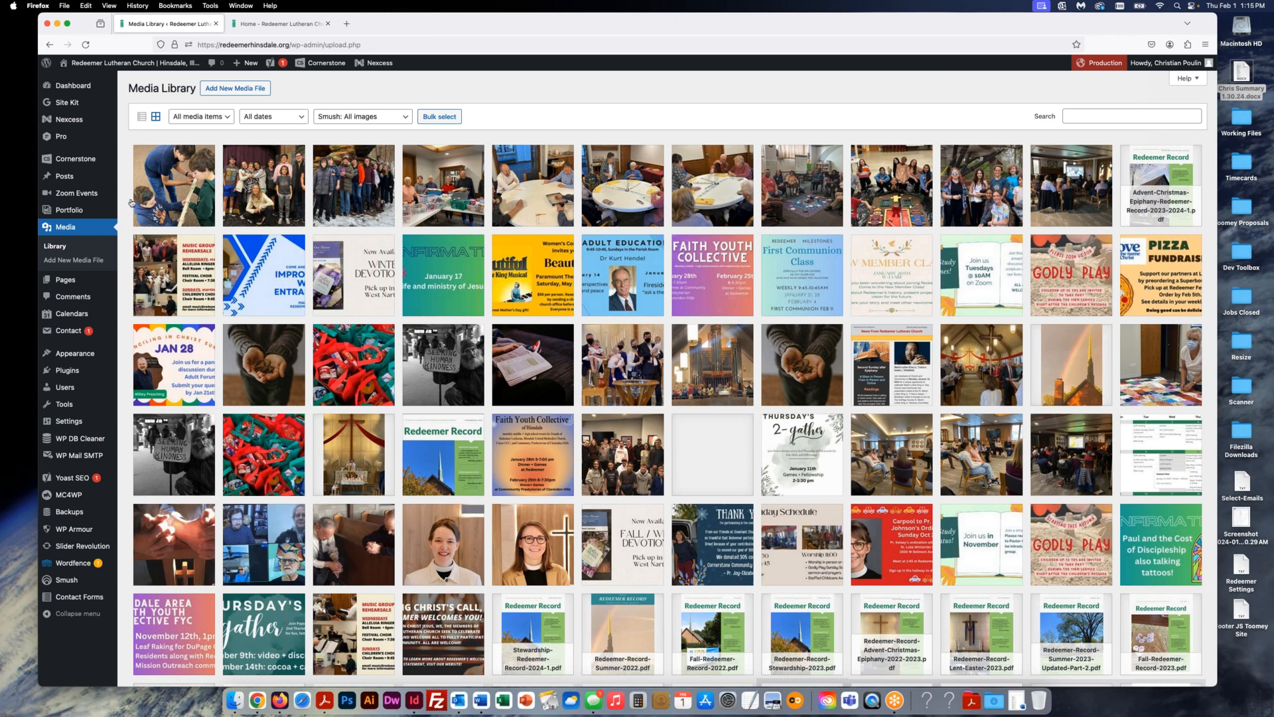
- On the church homepage tab, go to Worship > Recorded Sermons
{"action": "left_click", "coordinate": [269, 26]}
{"action": "mouse_move", "coordinate": [650, 118]}
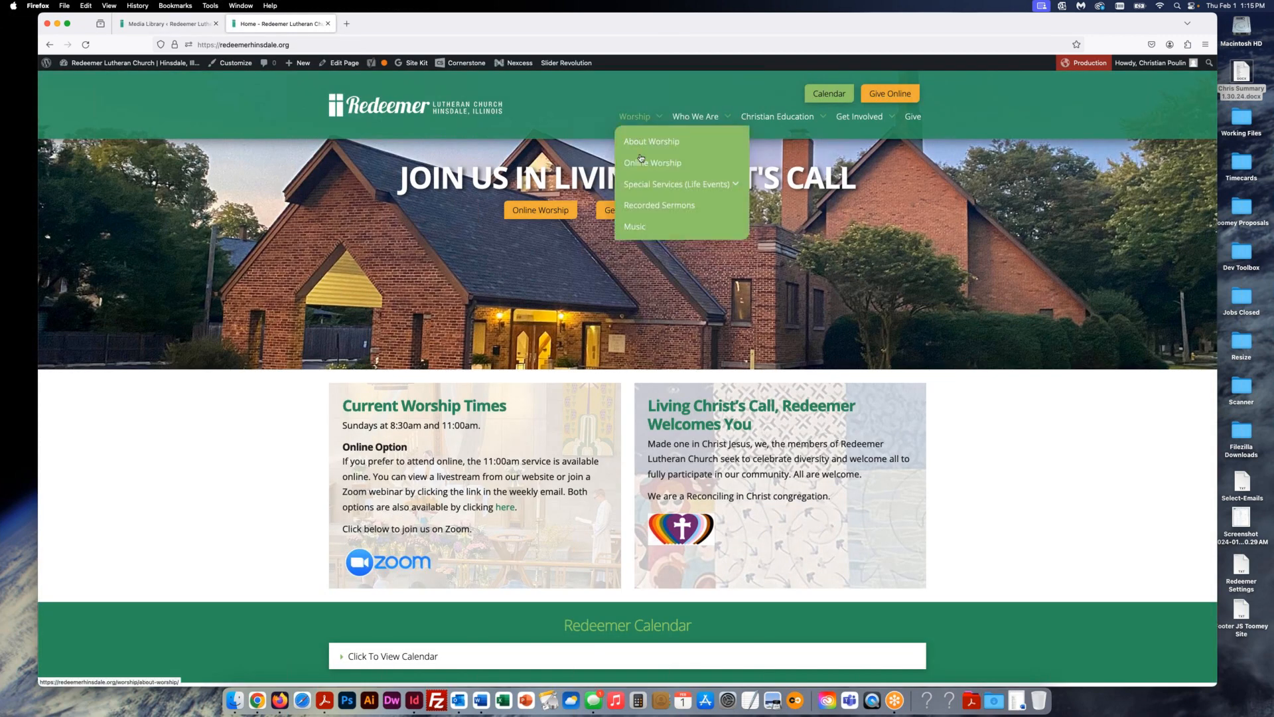
{"action": "left_click", "coordinate": [649, 206]}
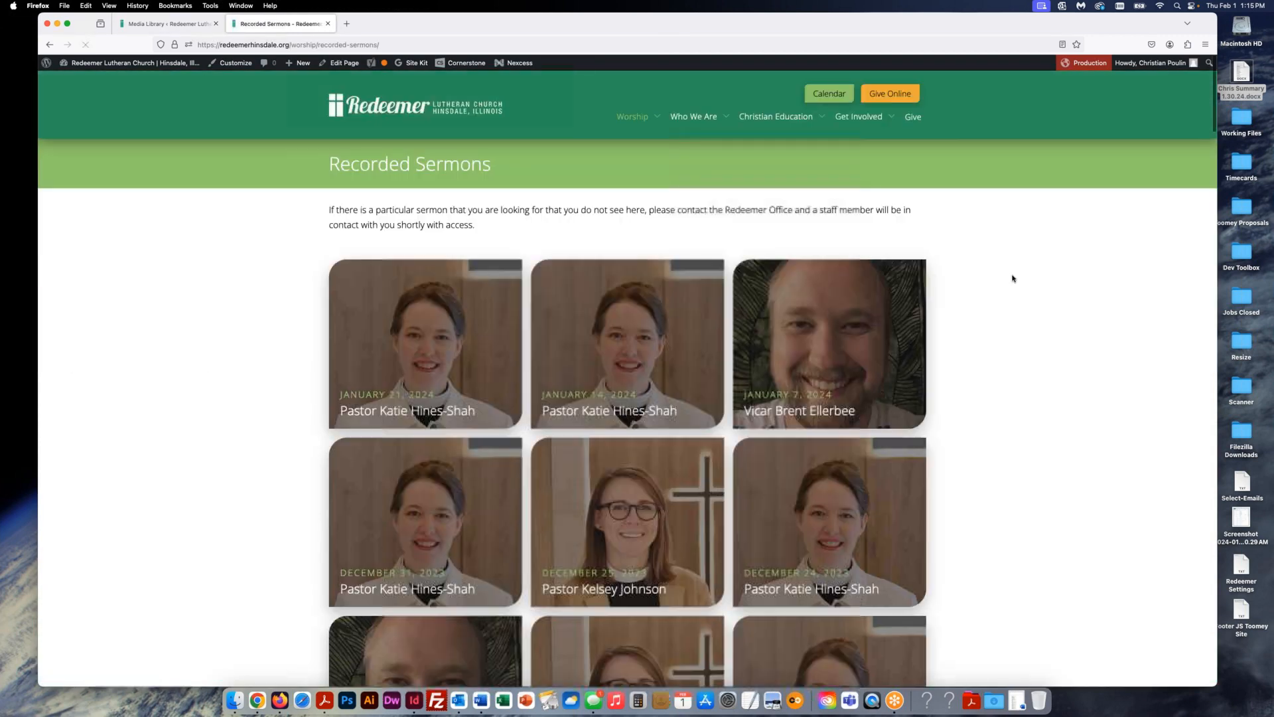
{"action": "scroll", "coordinate": [1033, 315], "scroll_direction": "down", "scroll_amount": 2}
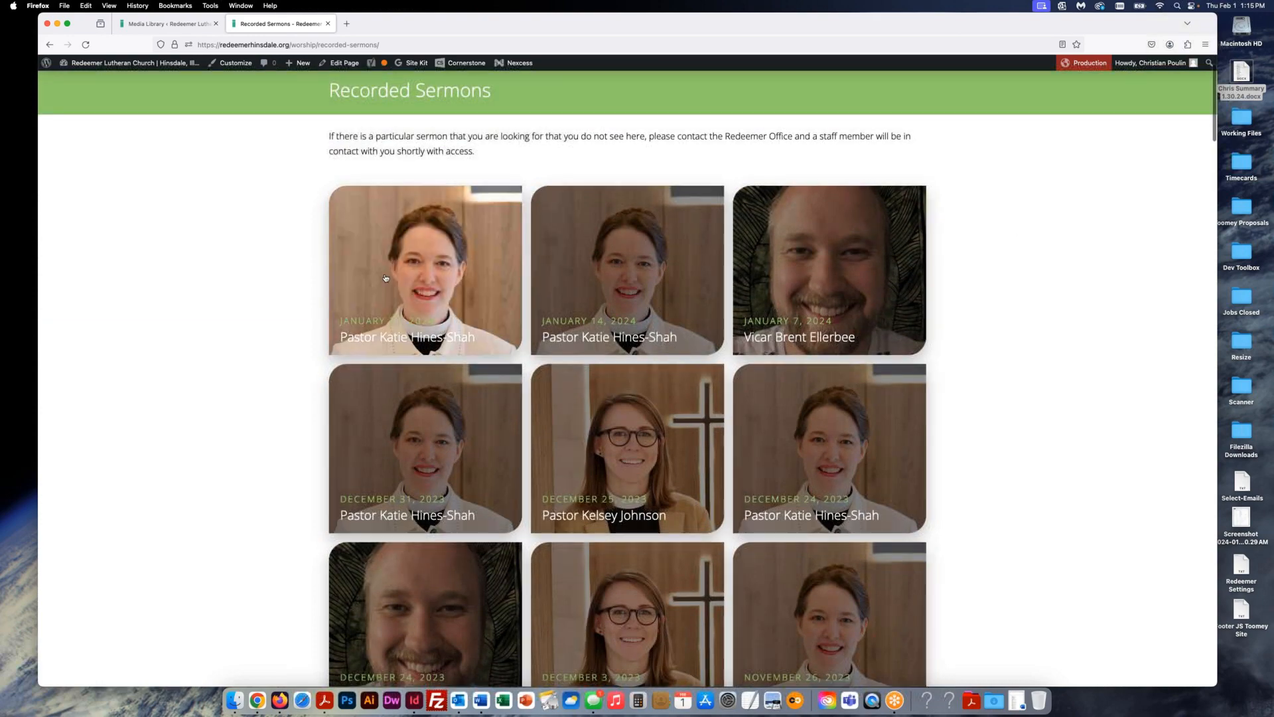
{"action": "scroll", "coordinate": [209, 237], "scroll_direction": "up", "scroll_amount": 2}
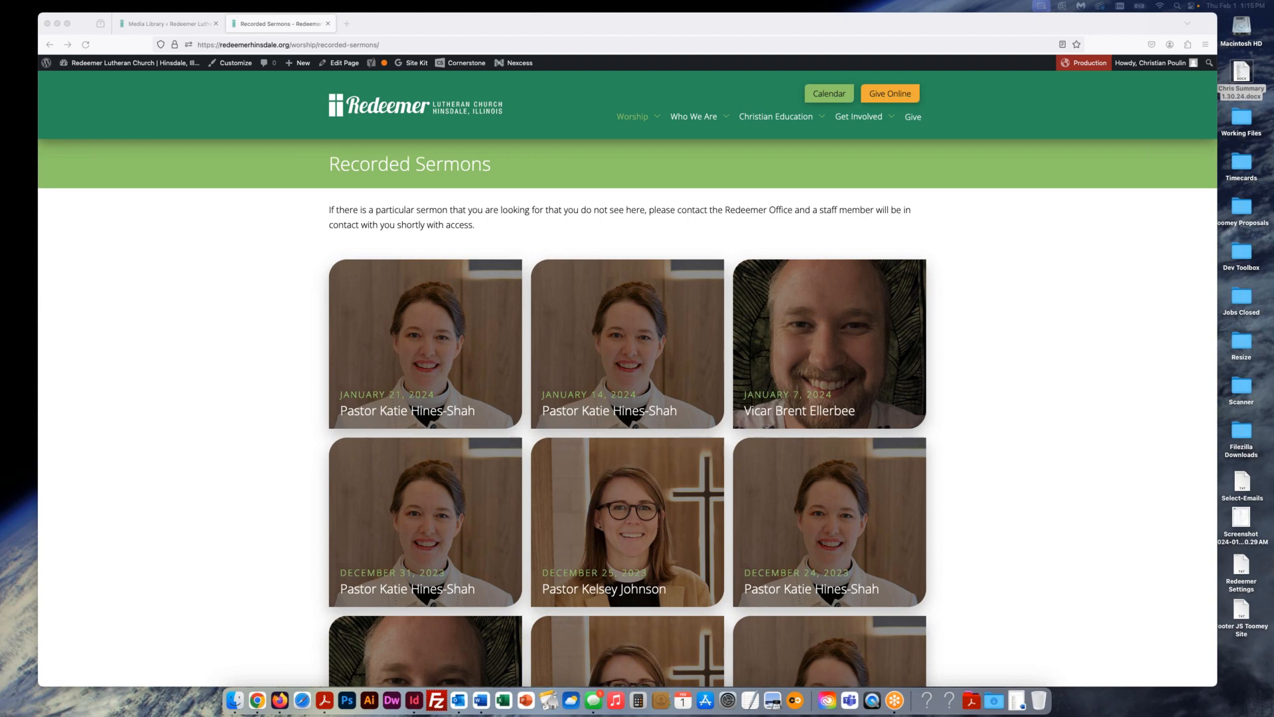
{"action": "left_click", "coordinate": [1015, 282]}
{"action": "left_click", "coordinate": [1010, 312]}
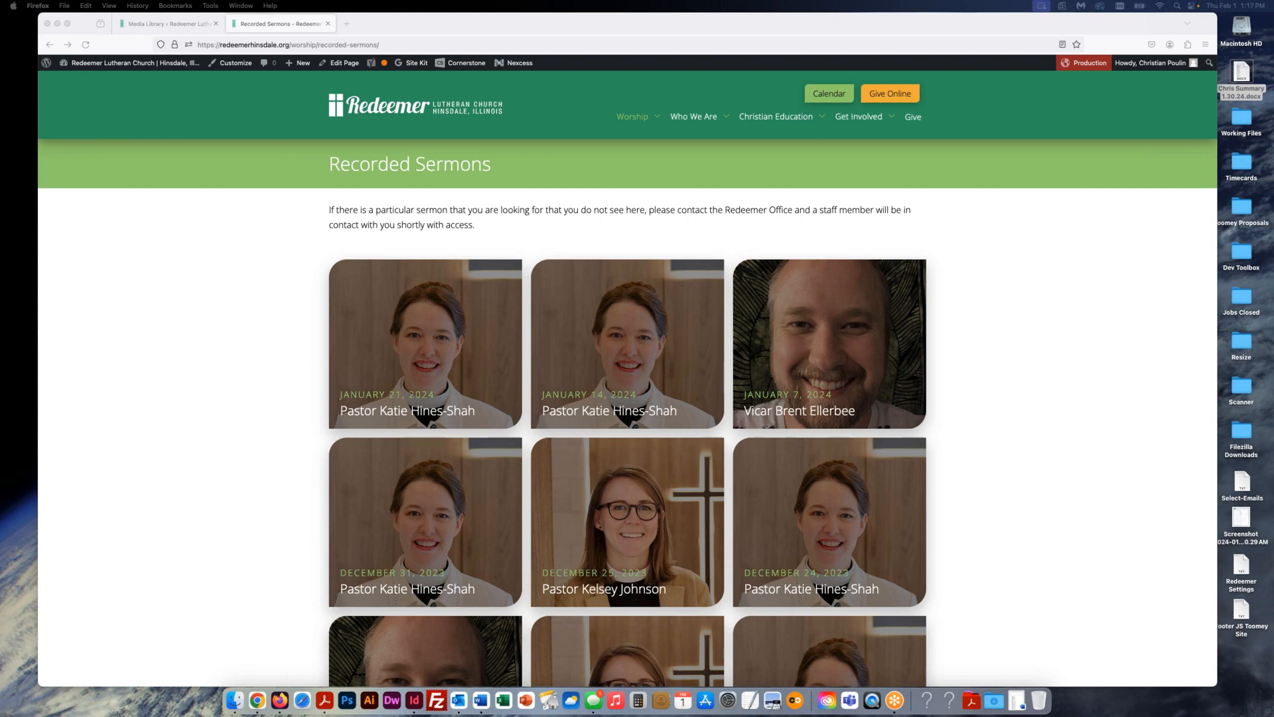
- View the pastor's portrait details in the Media Library, then return to the grid
{"action": "left_click", "coordinate": [174, 27]}
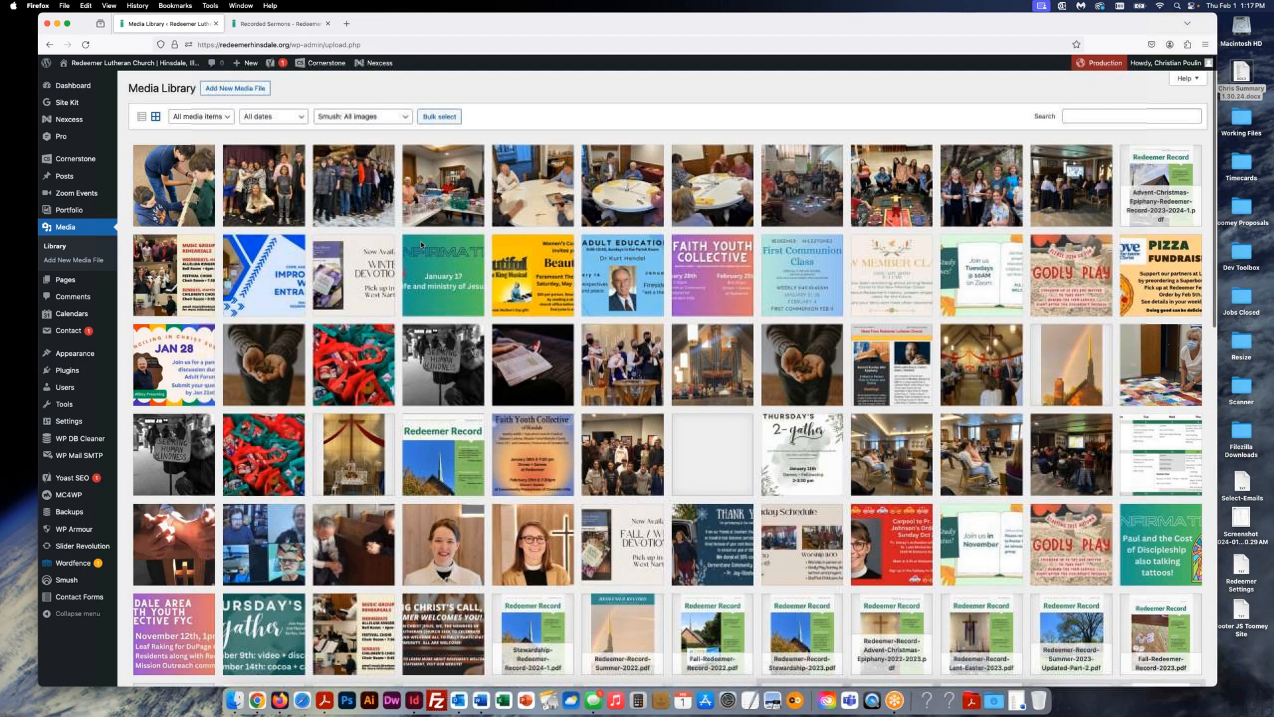
{"action": "left_click", "coordinate": [443, 545]}
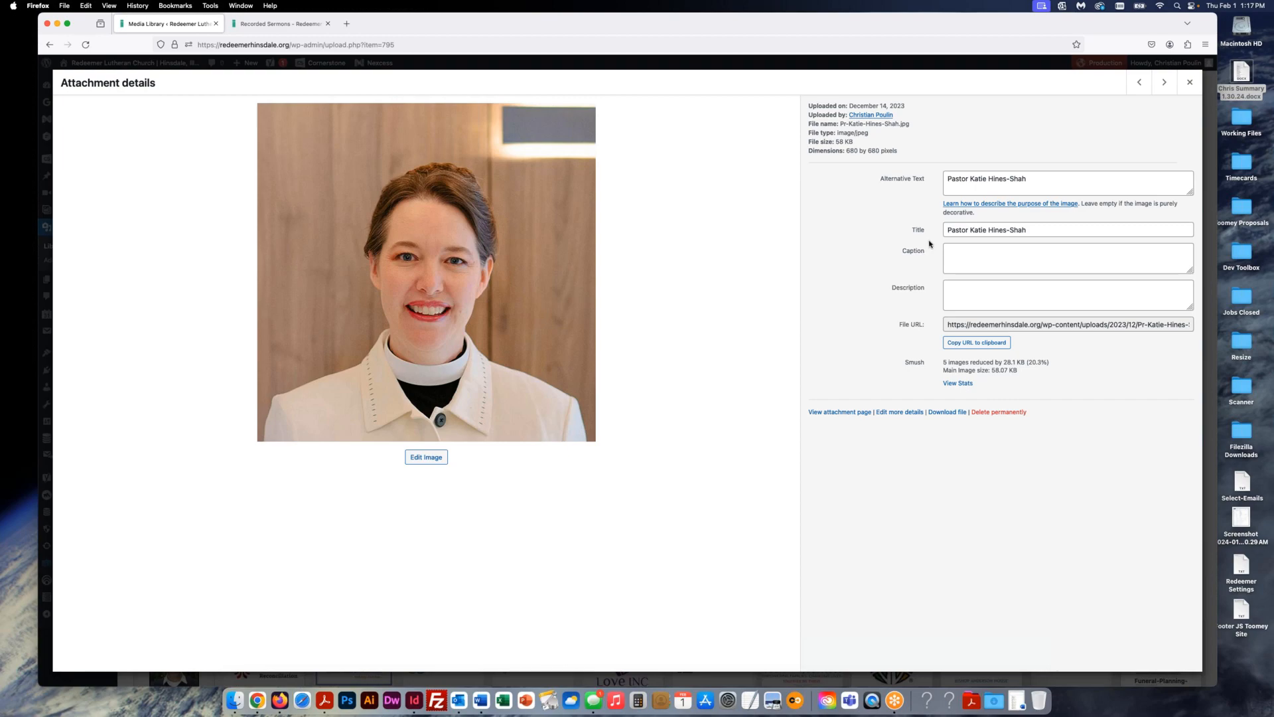
{"action": "left_click", "coordinate": [1189, 83]}
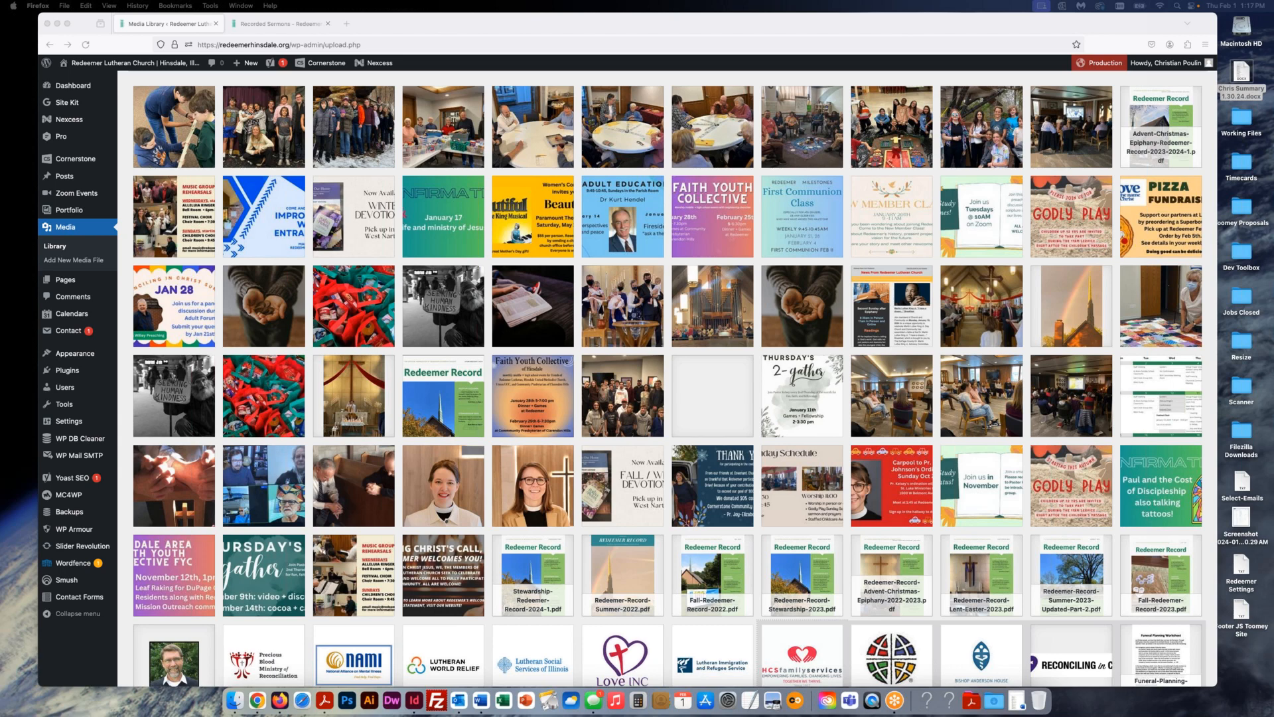
- Bring Firefox forward, nudge its window left, and launch Photoshop from the Dock
{"action": "key", "text": "super+Tab"}
{"action": "left_click", "coordinate": [974, 25]}
{"action": "mouse_move", "coordinate": [973, 26]}
{"action": "left_mouse_down"}
{"action": "mouse_move", "coordinate": [957, 23]}
{"action": "mouse_move", "coordinate": [969, 6]}
{"action": "left_mouse_up"}
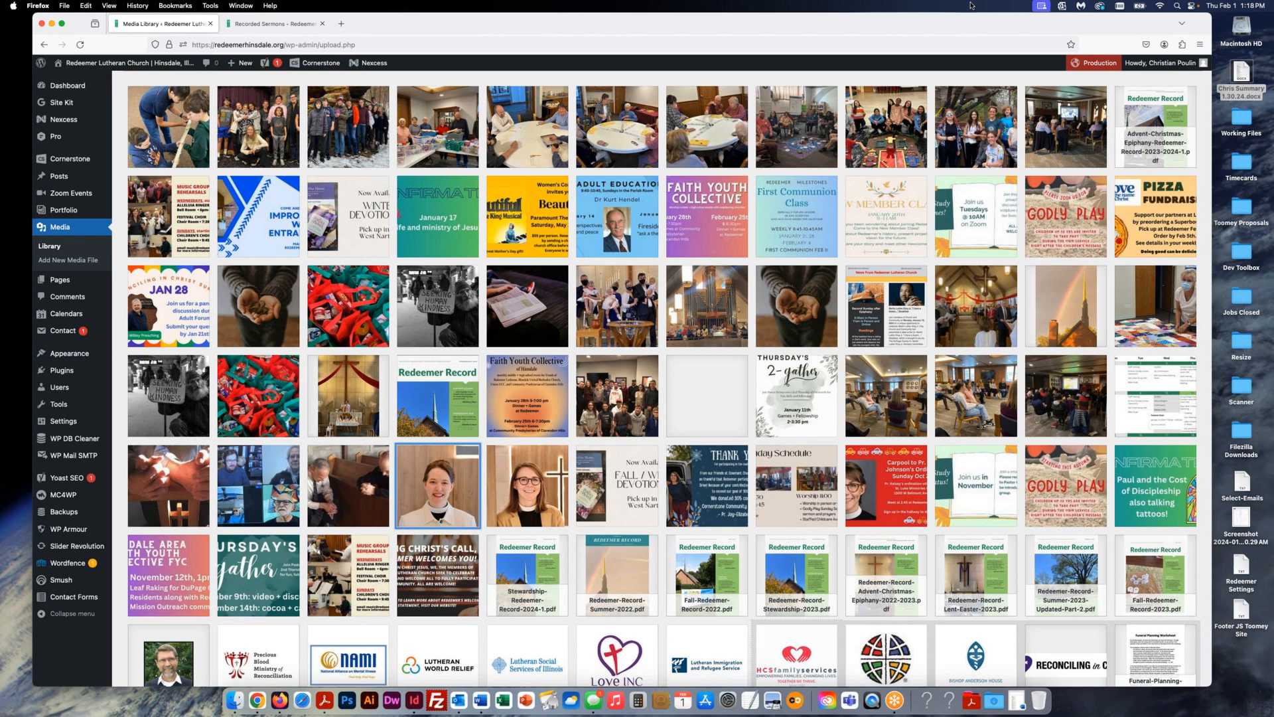
{"action": "left_click", "coordinate": [345, 705]}
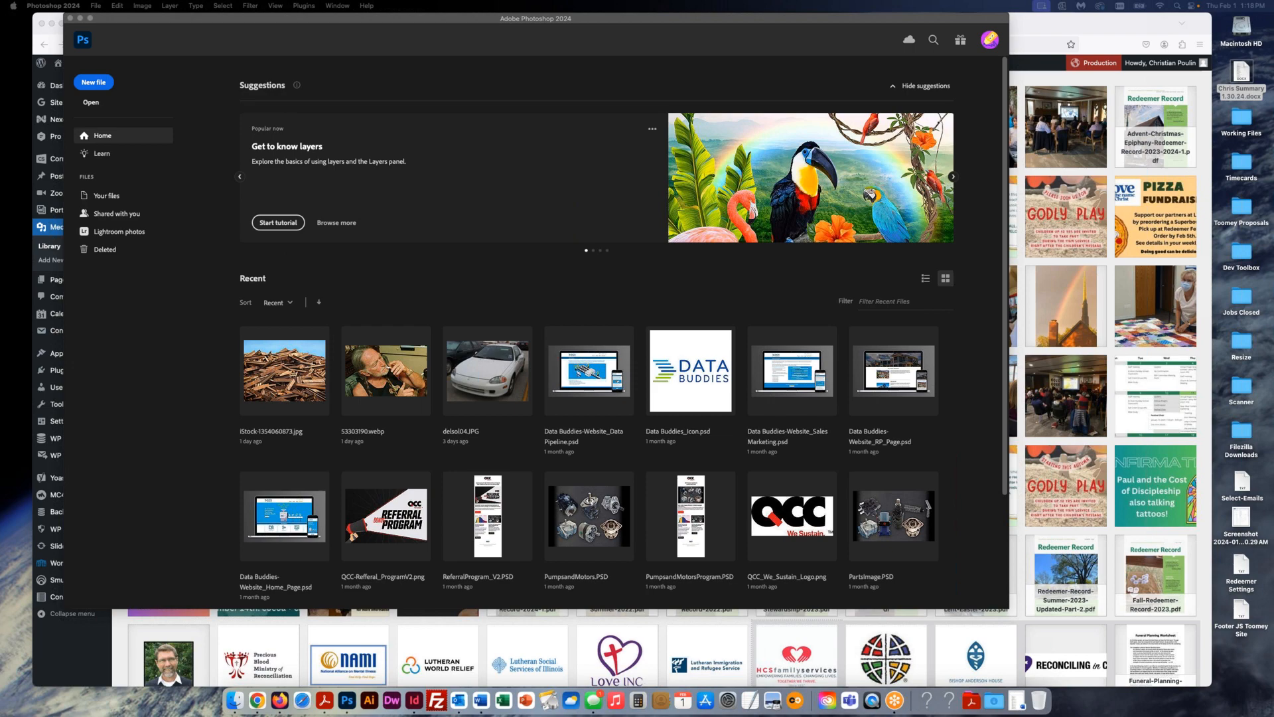
- Open Unknown.jpeg in Photoshop and set the crop size to 680 × 680 px
{"action": "left_click_drag", "start_coordinate": [1198, 492], "coordinate": [1214, 369]}
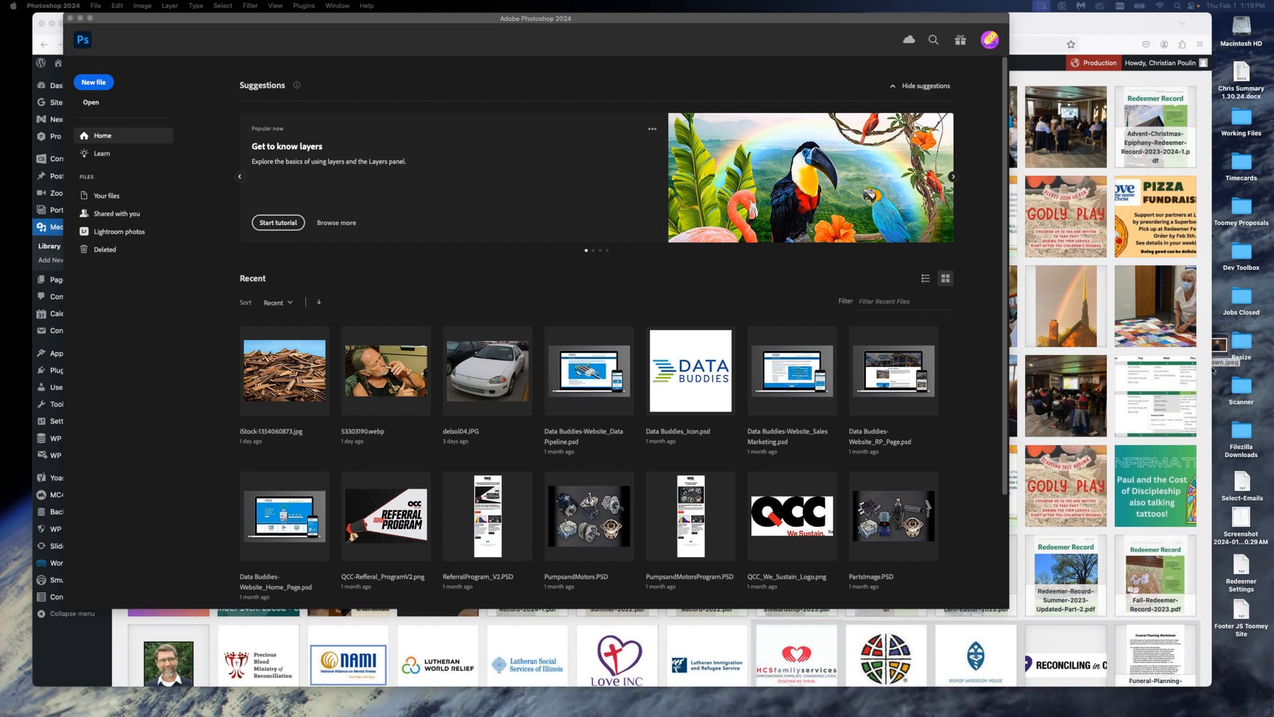
{"action": "left_click_drag", "start_coordinate": [1213, 368], "coordinate": [346, 700]}
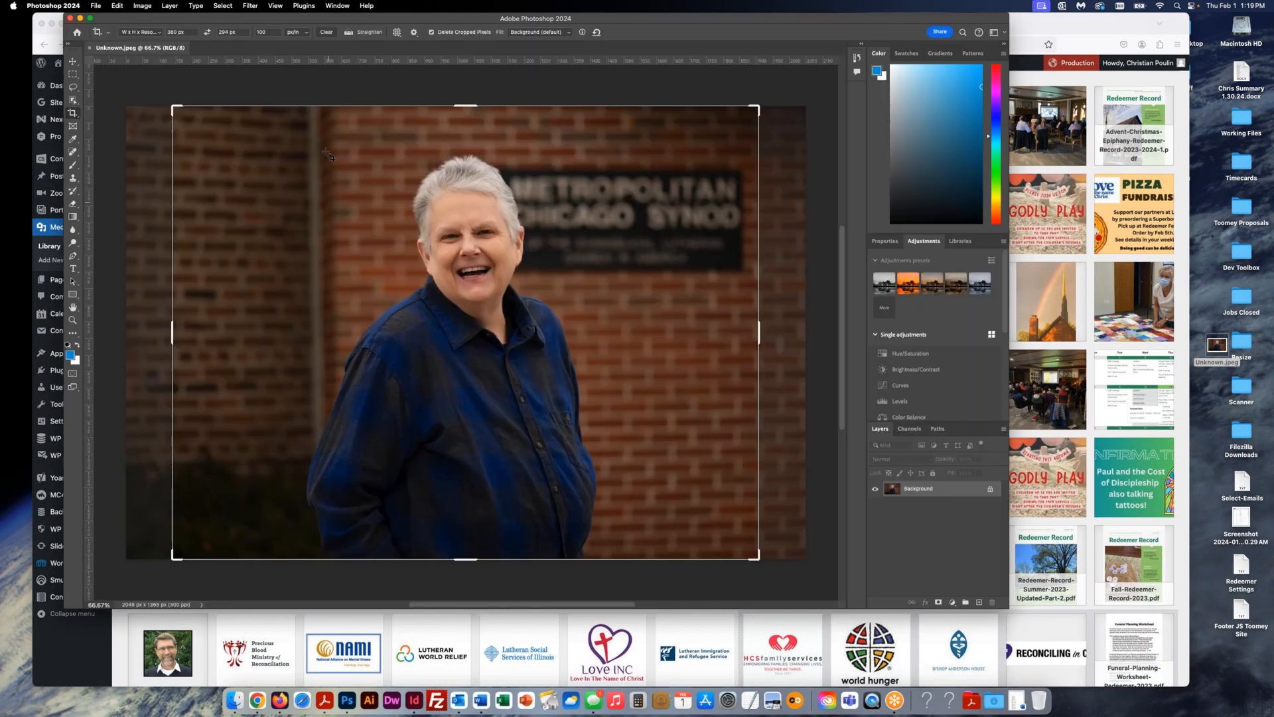
{"action": "left_click", "coordinate": [173, 32]}
{"action": "type", "text": "680"}
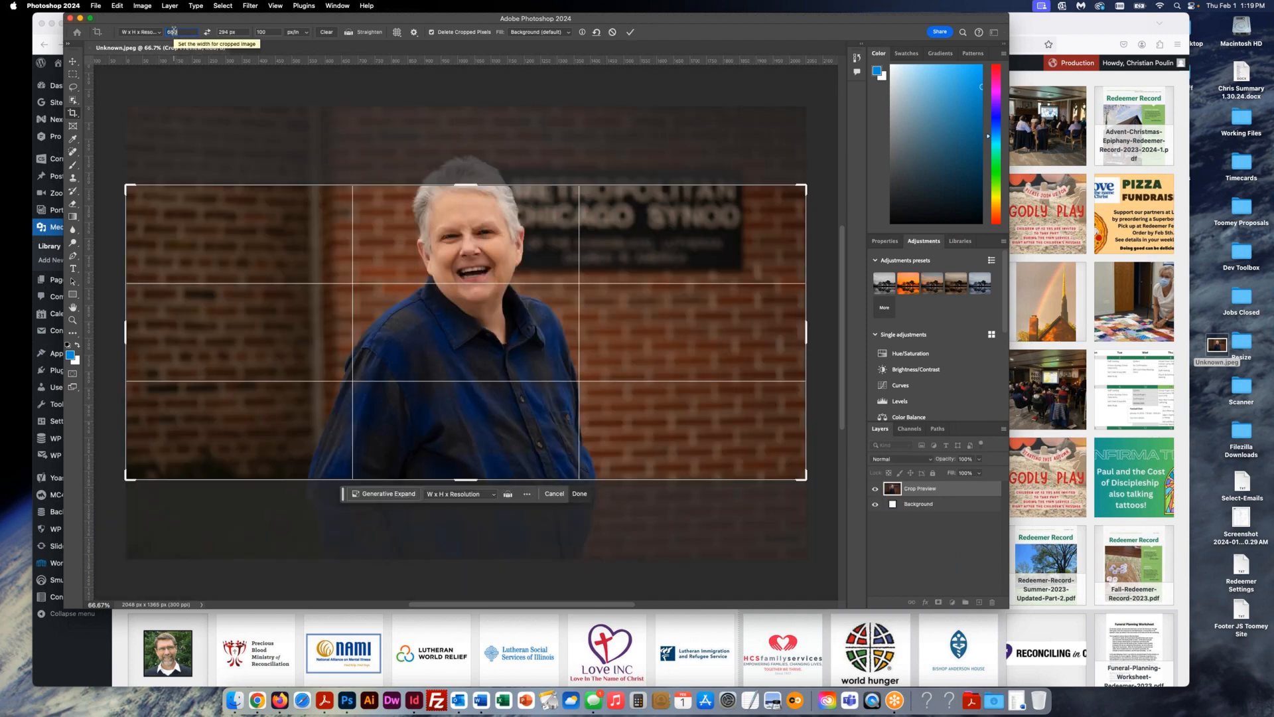
{"action": "key", "text": "Tab"}
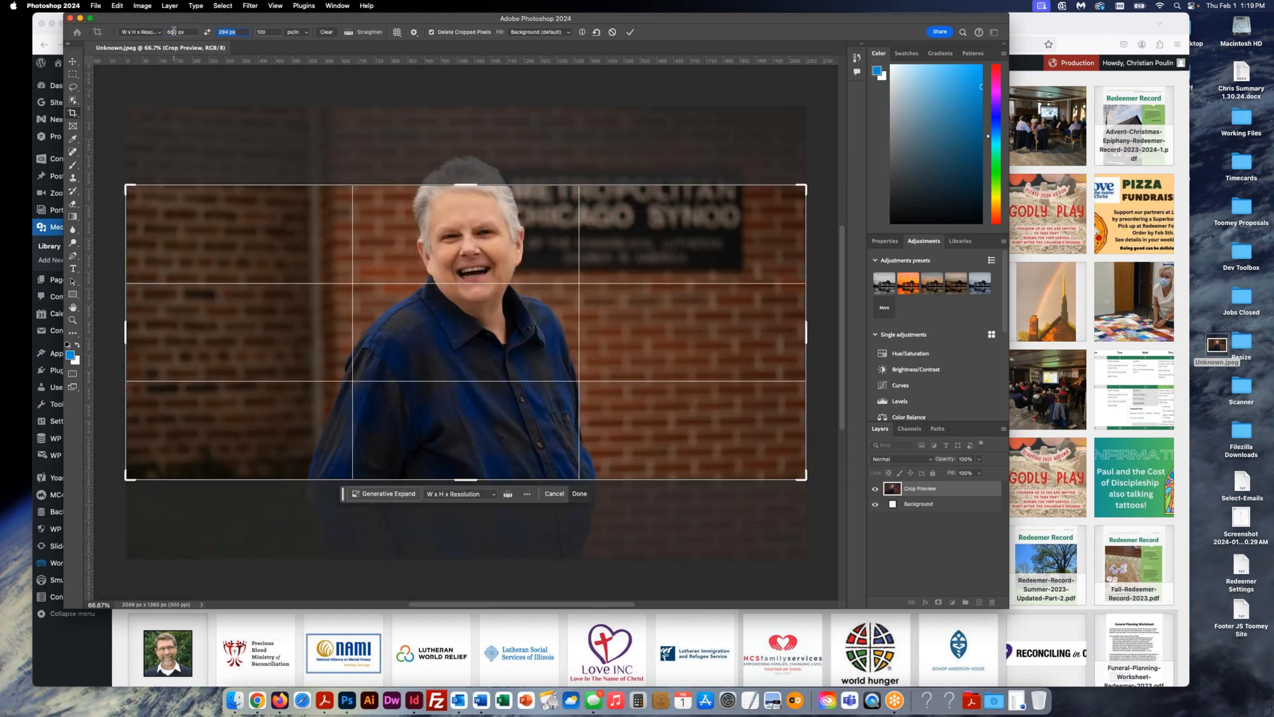
{"action": "type", "text": "680"}
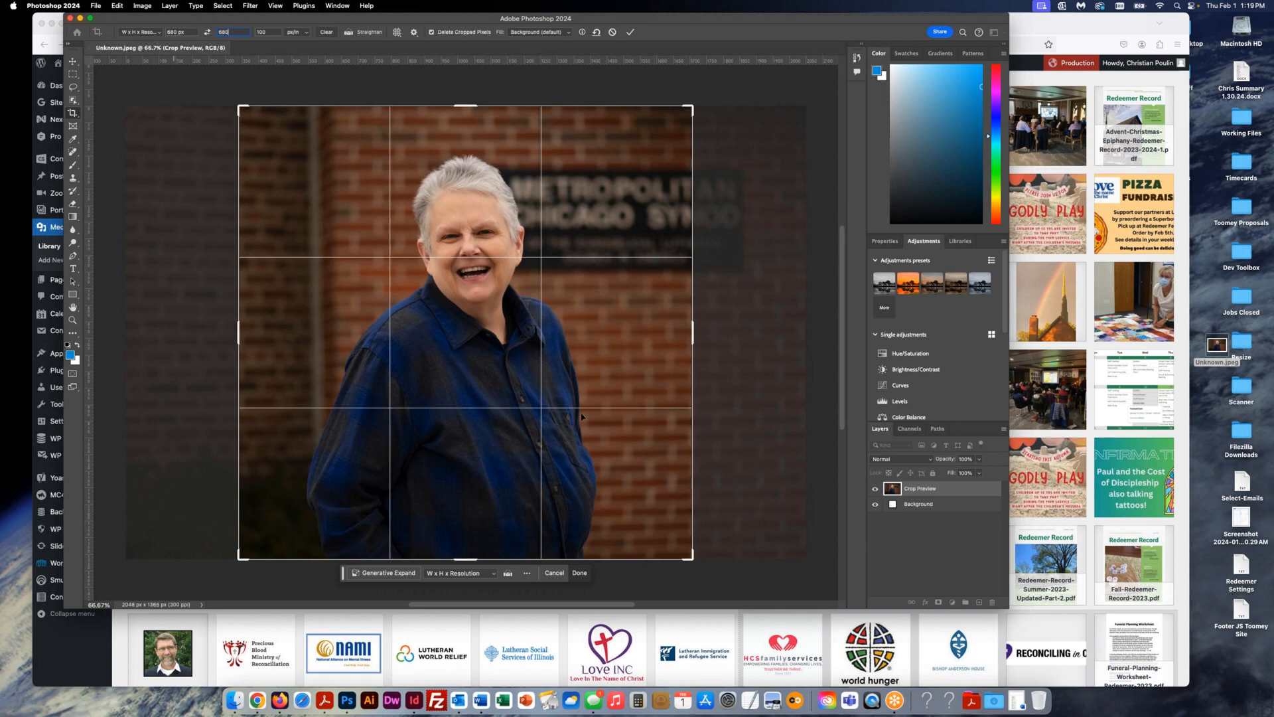
{"action": "key", "text": "Return"}
- Frame the woman's head and shoulders in the square crop and apply it
{"action": "left_click_drag", "start_coordinate": [239, 558], "coordinate": [300, 479]}
{"action": "left_click_drag", "start_coordinate": [470, 364], "coordinate": [524, 364]}
{"action": "left_click_drag", "start_coordinate": [630, 497], "coordinate": [600, 470]}
{"action": "mouse_move", "coordinate": [543, 432]}
{"action": "left_mouse_down"}
{"action": "mouse_move", "coordinate": [519, 432]}
{"action": "mouse_move", "coordinate": [539, 439]}
{"action": "left_mouse_up"}
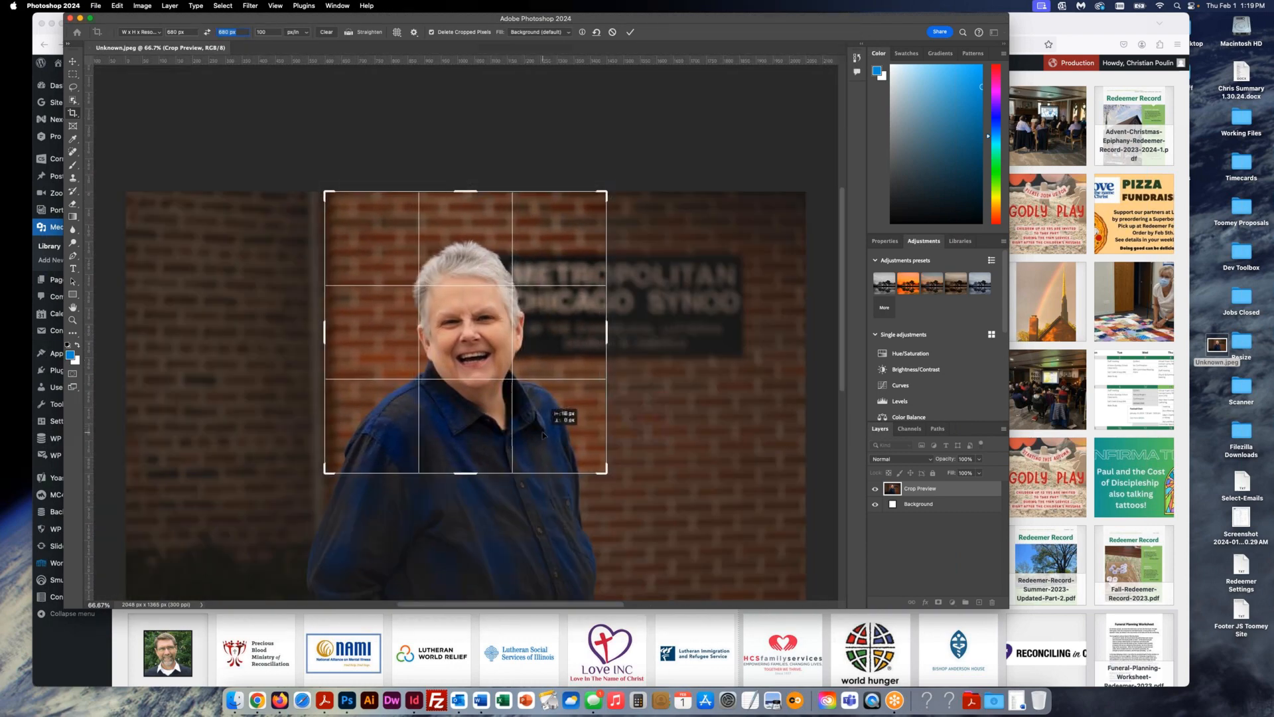
{"action": "left_click_drag", "start_coordinate": [605, 474], "coordinate": [556, 441]}
{"action": "key", "text": "Return"}
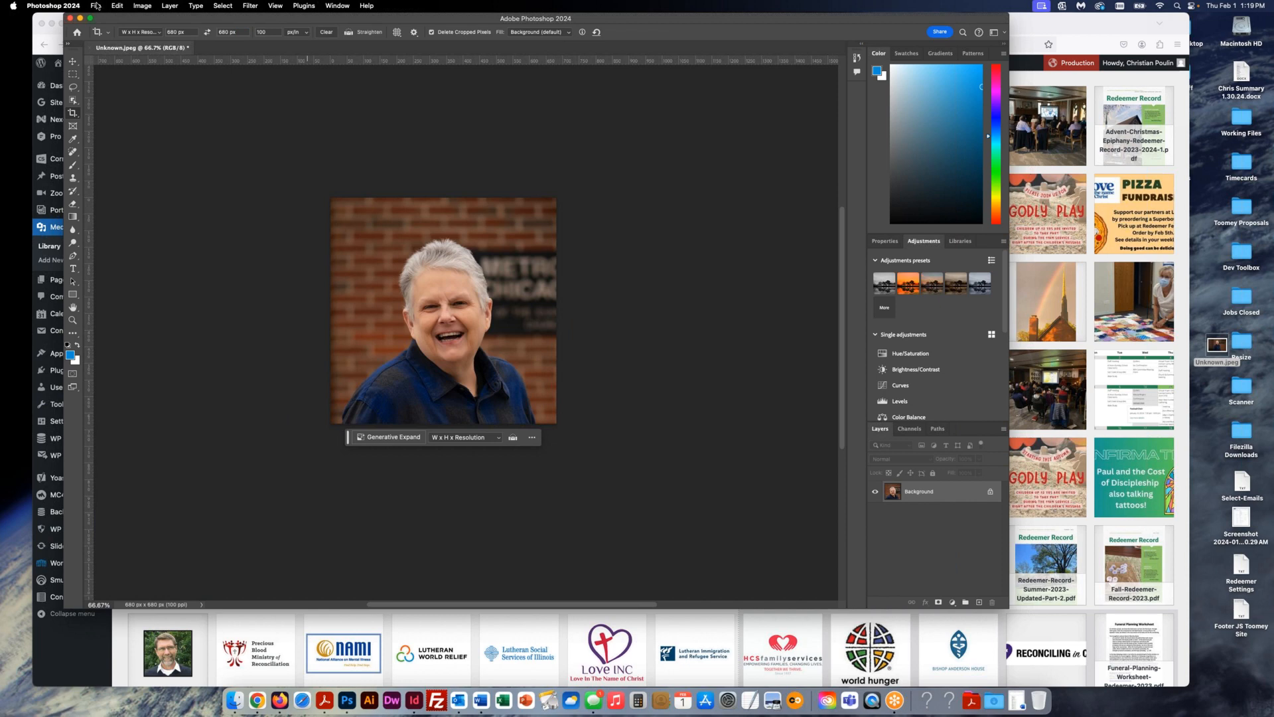
- Save for Web as a JPEG named after the pastor on the Desktop, then close without saving
{"action": "left_click", "coordinate": [96, 7]}
{"action": "mouse_move", "coordinate": [153, 165]}
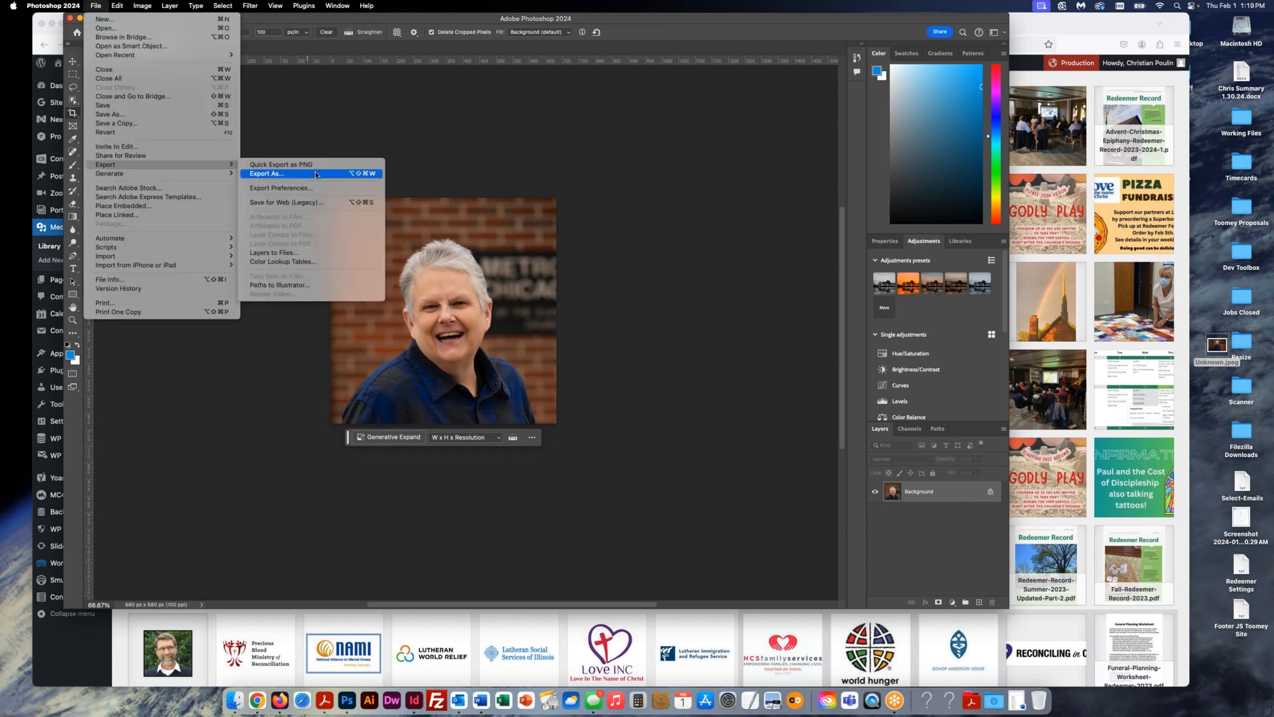
{"action": "left_click", "coordinate": [310, 205]}
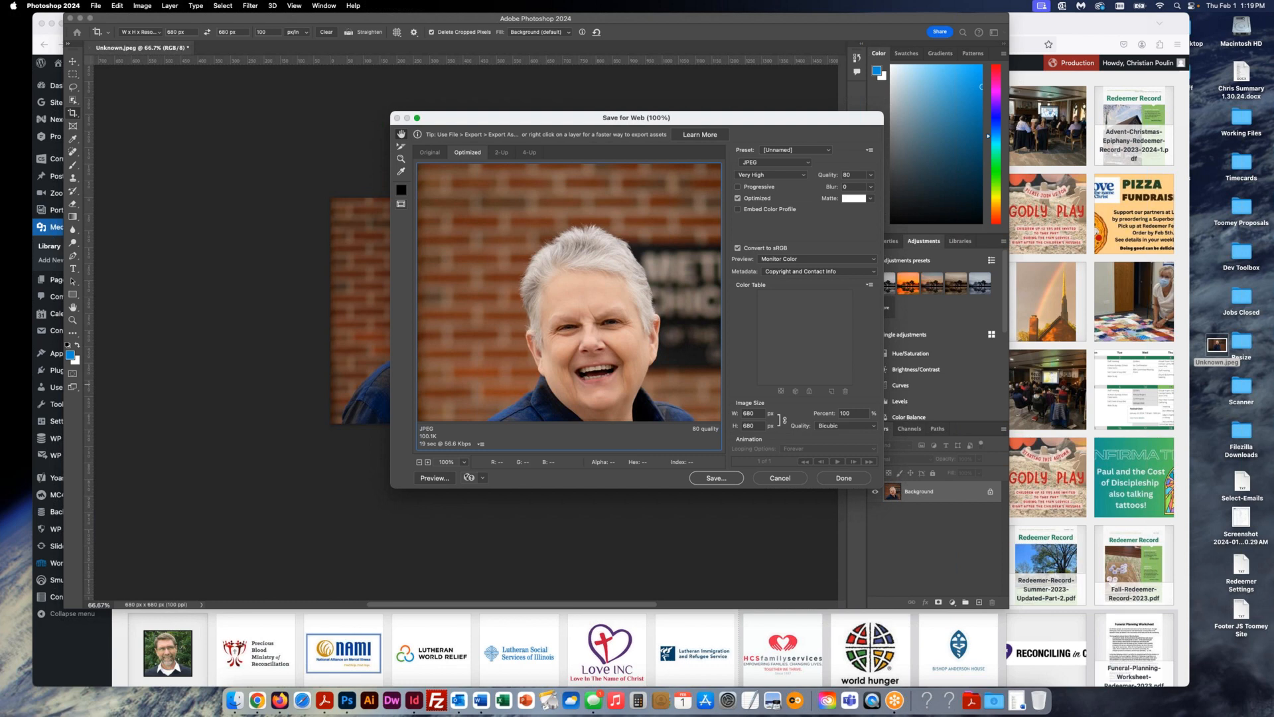
{"action": "left_click", "coordinate": [716, 478]}
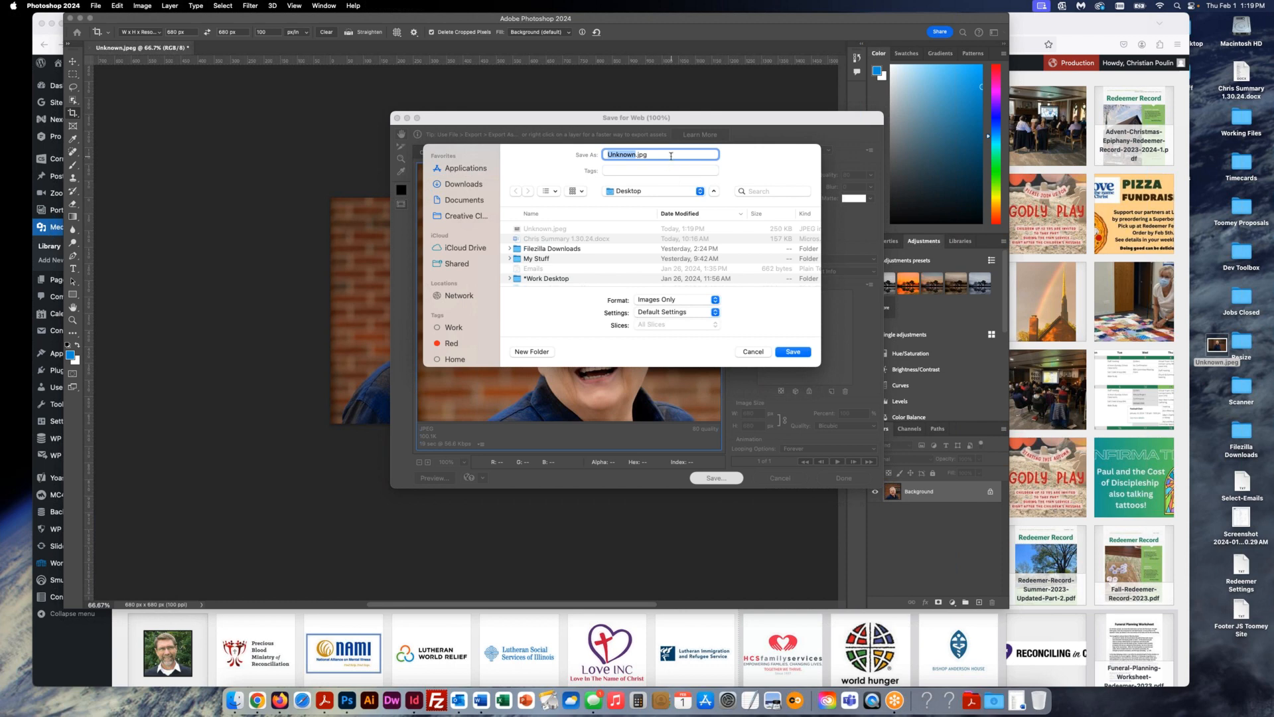
{"action": "left_click_drag", "start_coordinate": [639, 154], "coordinate": [586, 155]}
{"action": "left_click", "coordinate": [790, 352]}
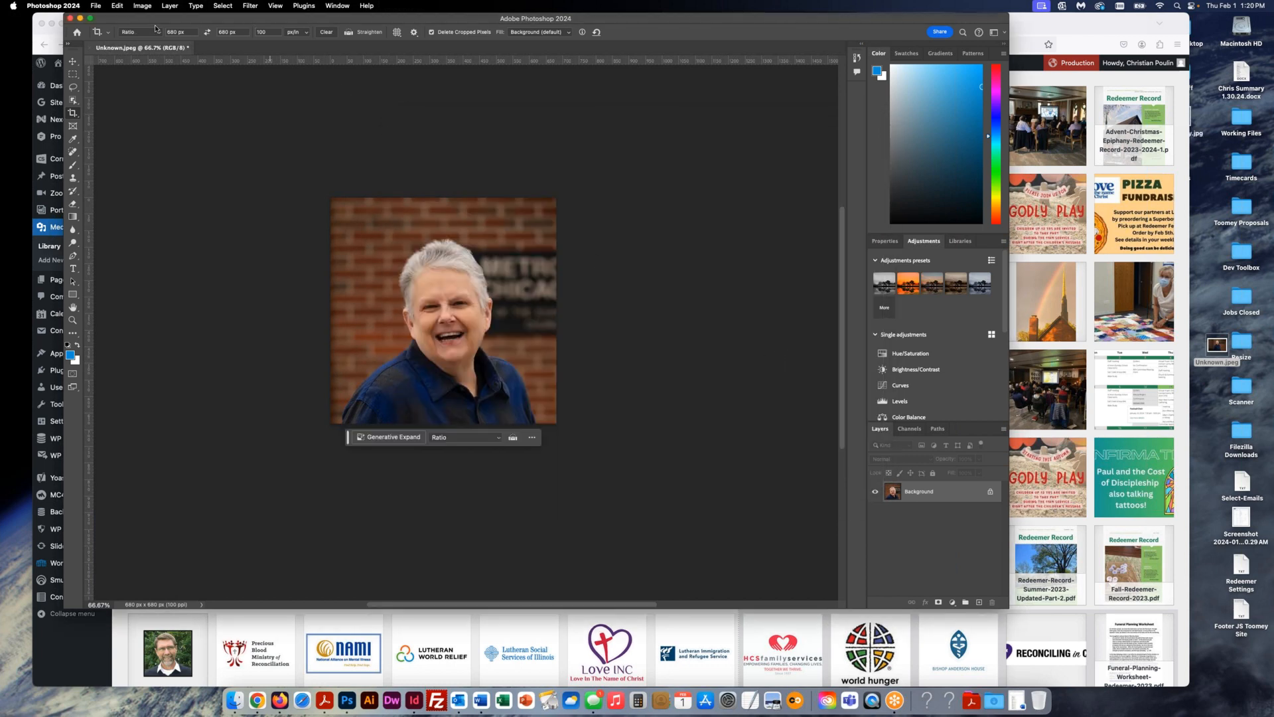
{"action": "left_click", "coordinate": [94, 48]}
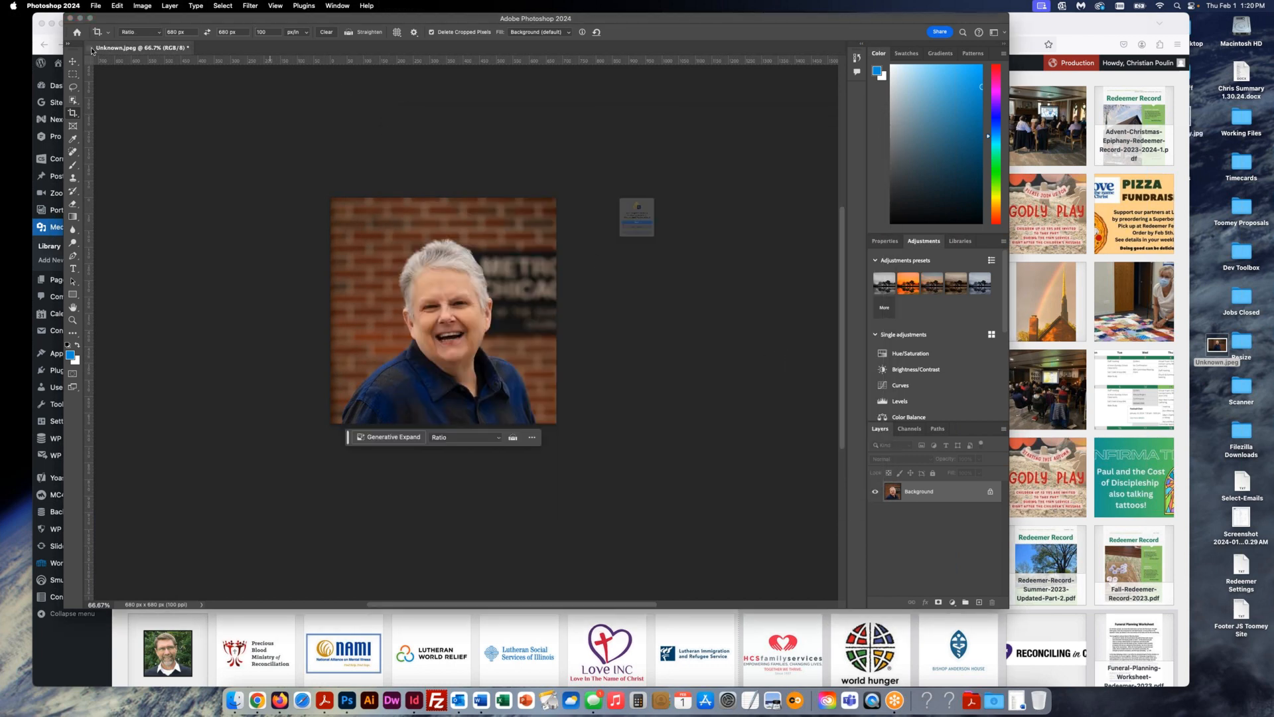
{"action": "left_click", "coordinate": [638, 253]}
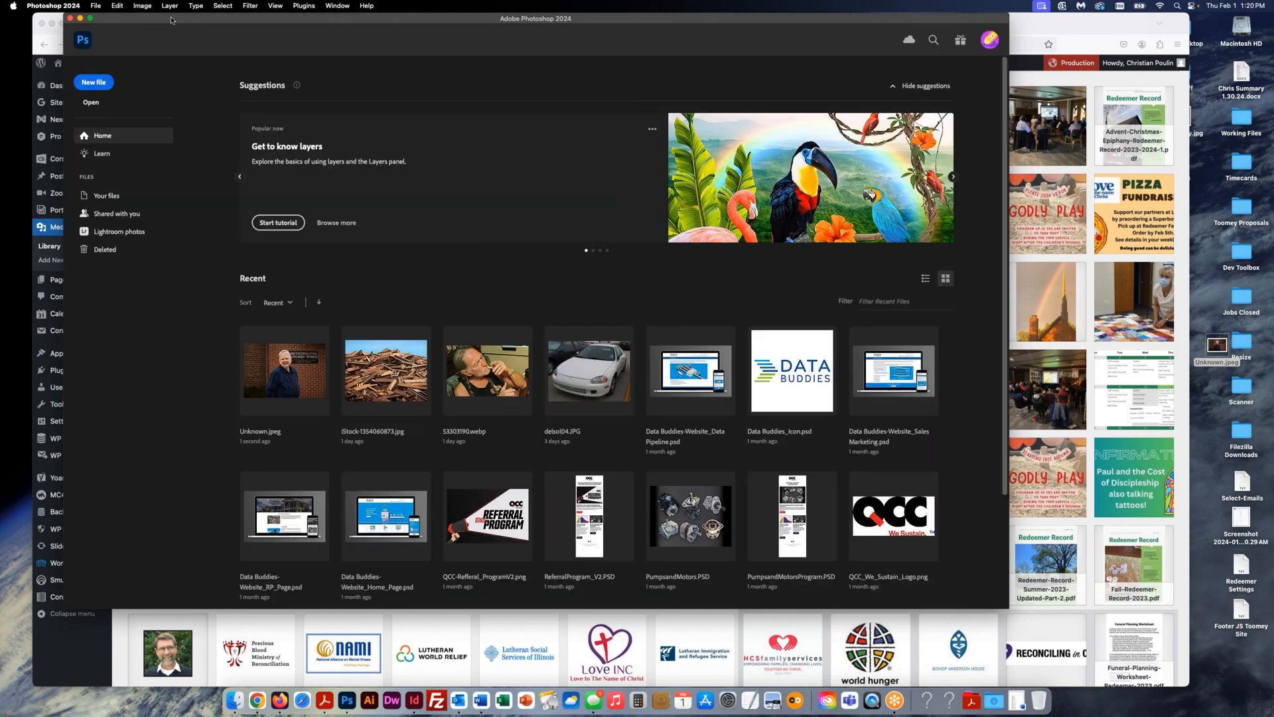
- Quit Photoshop and upload the exported portrait JPEG from the Desktop via Add New Media File
{"action": "left_click", "coordinate": [71, 20]}
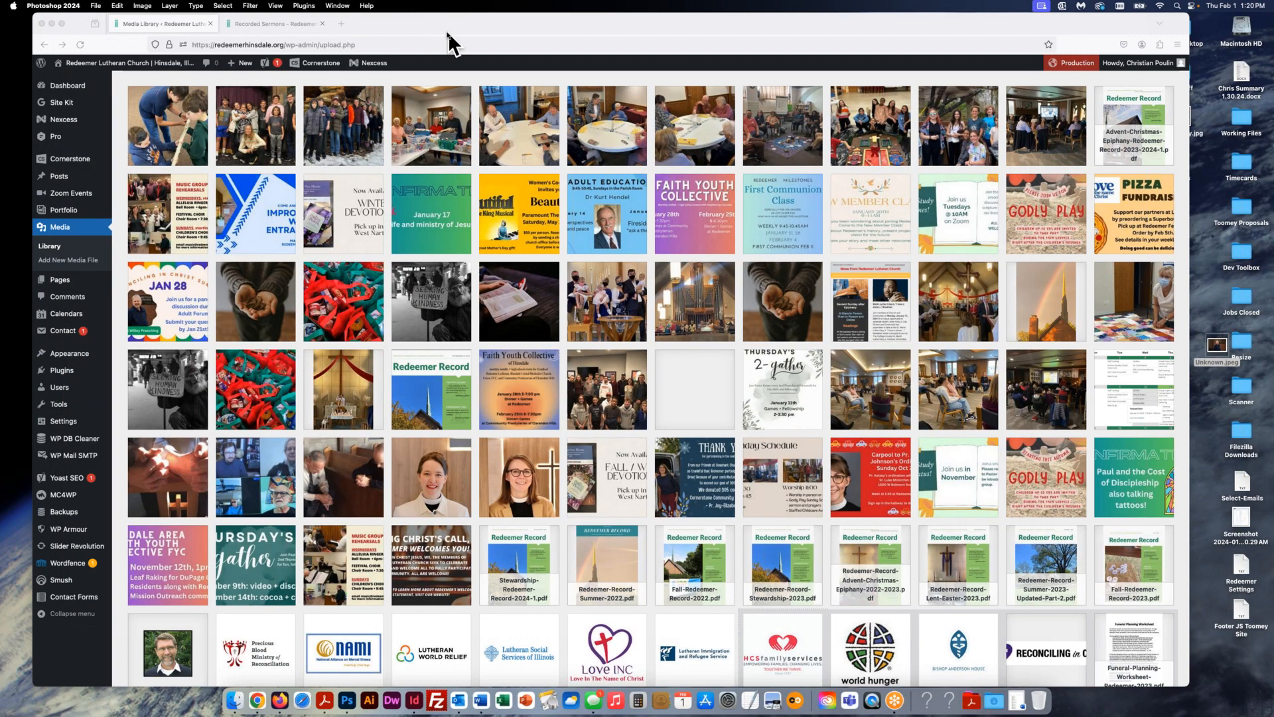
{"action": "scroll", "coordinate": [454, 156], "scroll_direction": "up", "scroll_amount": 2}
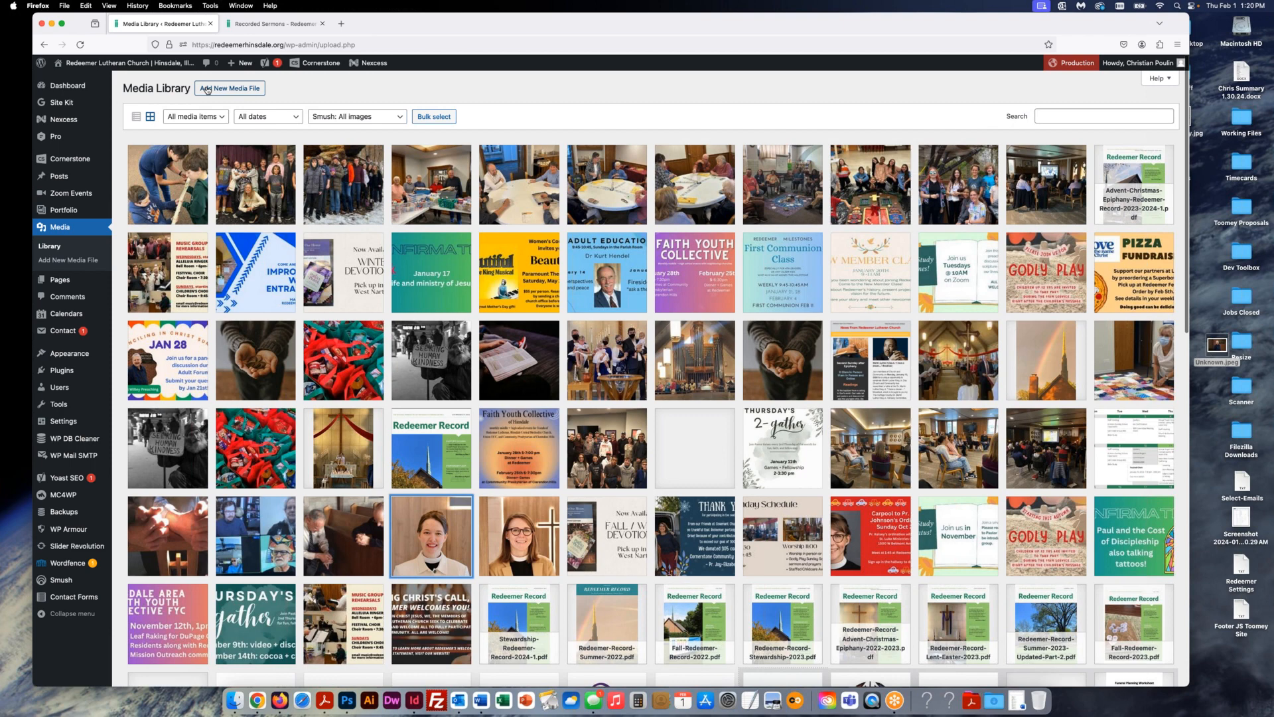
{"action": "left_click", "coordinate": [207, 90]}
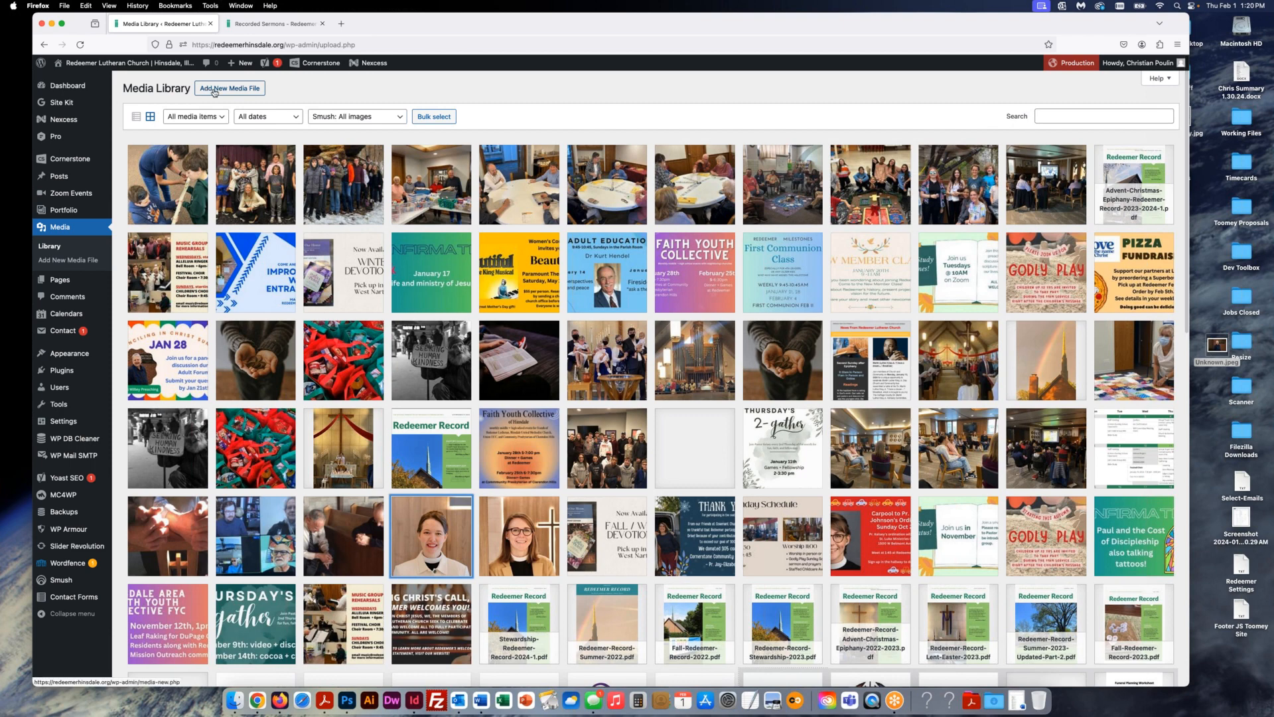
{"action": "left_click_drag", "start_coordinate": [1108, 218], "coordinate": [1108, 217]}
{"action": "left_click_drag", "start_coordinate": [1177, 124], "coordinate": [584, 160]}
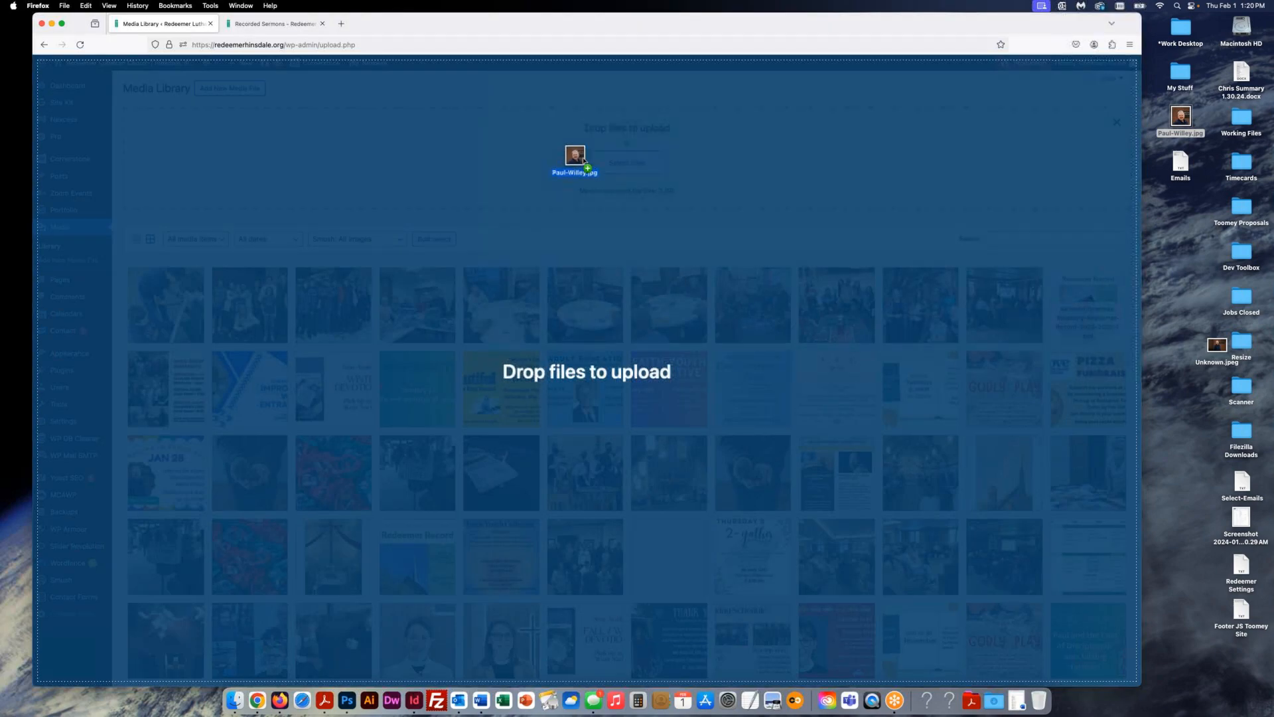
{"action": "left_click_drag", "start_coordinate": [584, 160], "coordinate": [584, 160]}
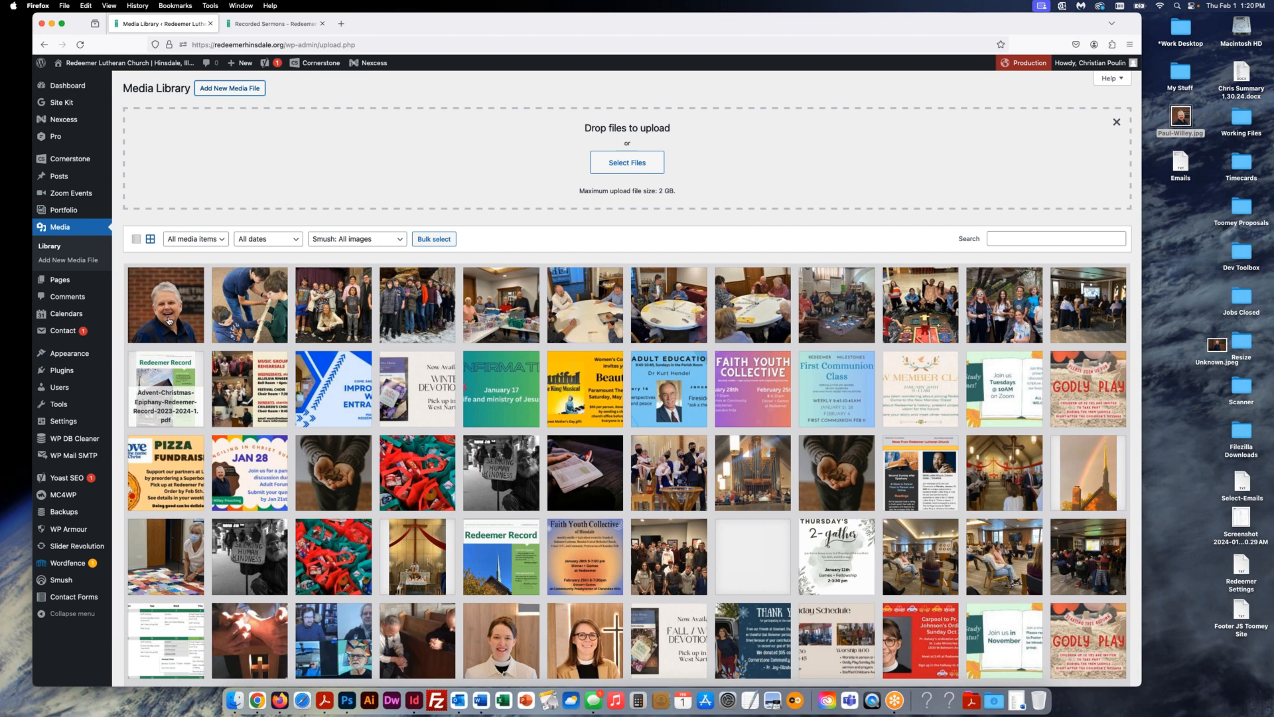
- Set the new portrait's alt text and title both to the pastor's name, then close its details
{"action": "left_click", "coordinate": [169, 322]}
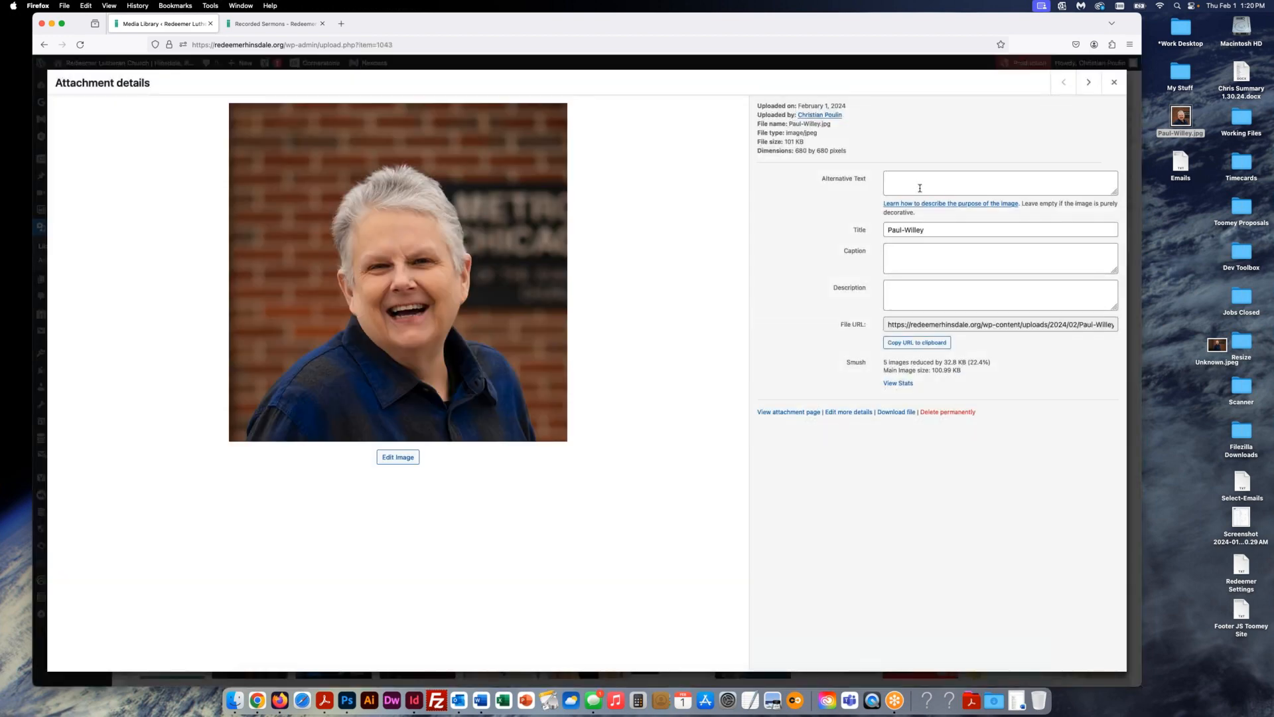
{"action": "left_click", "coordinate": [919, 187]}
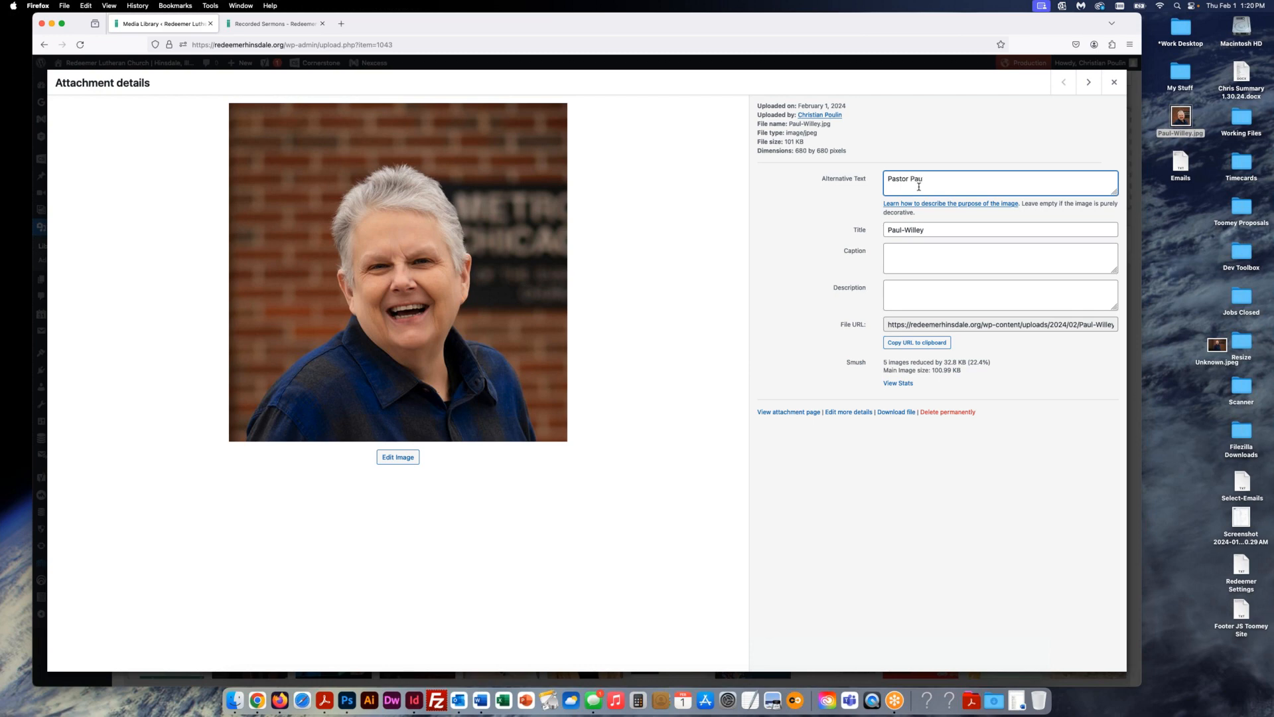
{"action": "key", "text": "super+a"}
{"action": "key", "text": "super+c"}
{"action": "left_click", "coordinate": [931, 229]}
{"action": "key", "text": "super+a"}
{"action": "key", "text": "super+v"}
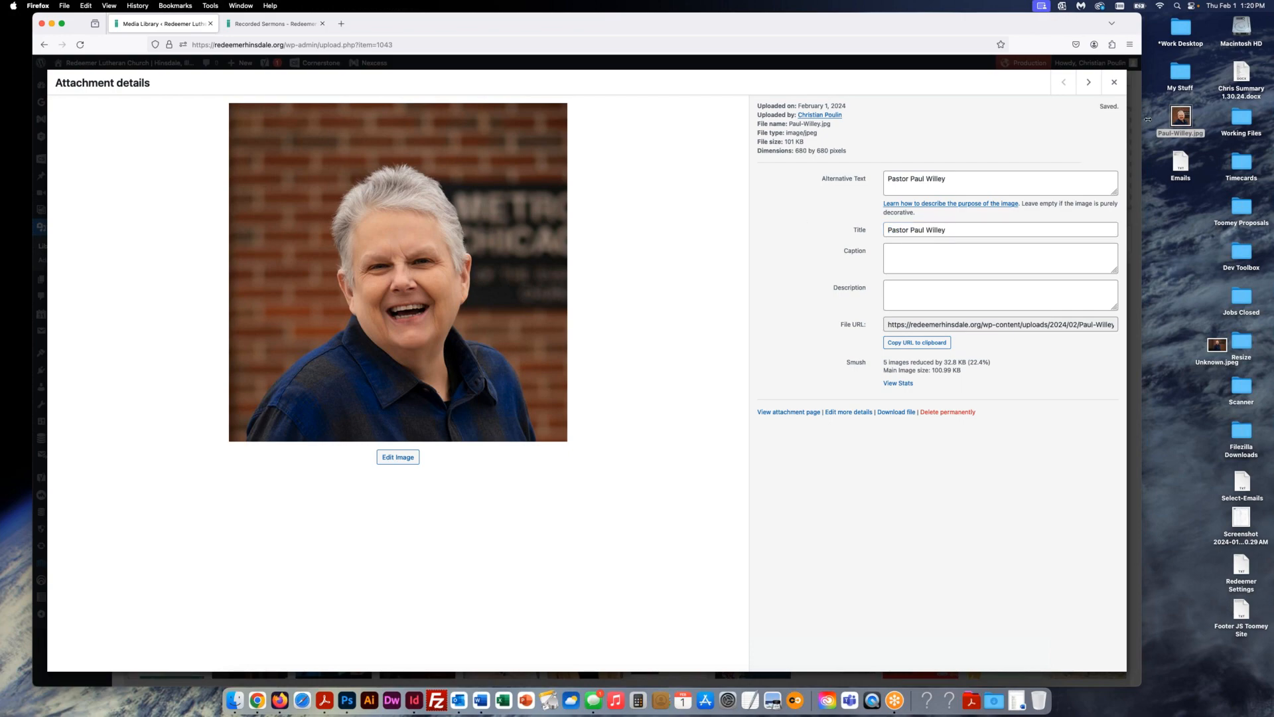
{"action": "left_click", "coordinate": [1114, 82]}
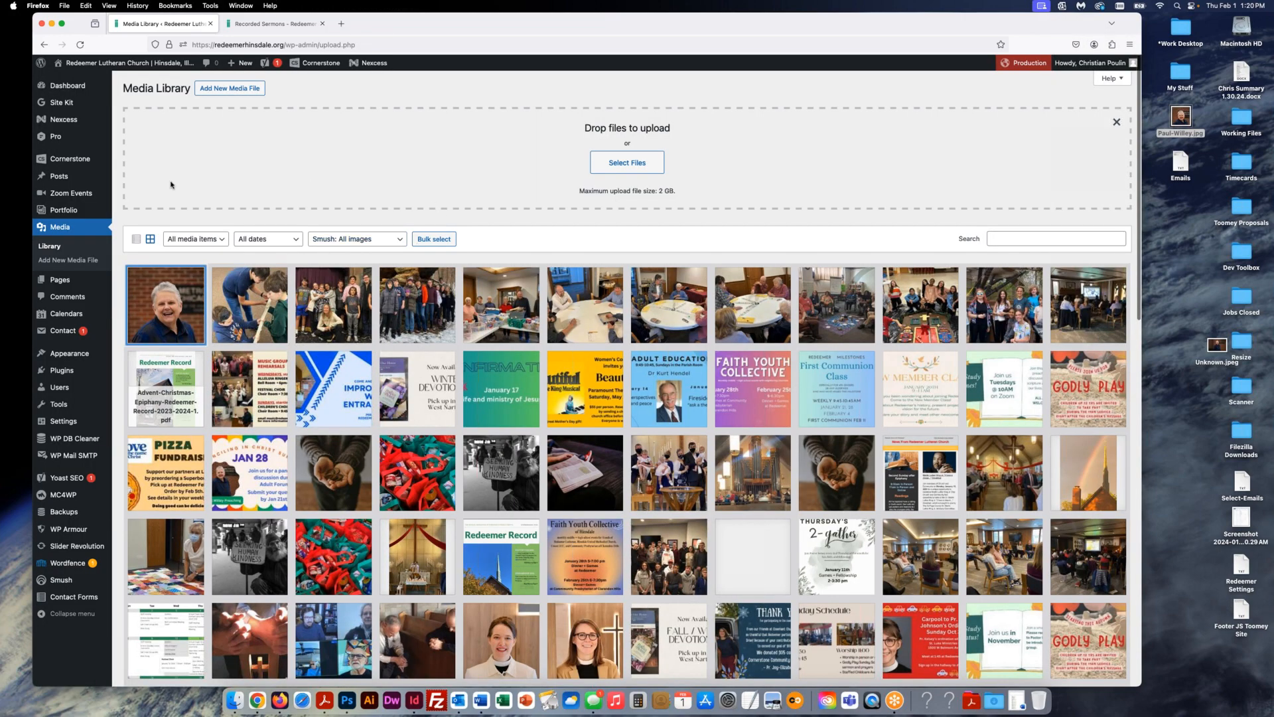
- In All Posts, duplicate the January 21, 2024 post and open the draft copy
{"action": "mouse_move", "coordinate": [85, 176]}
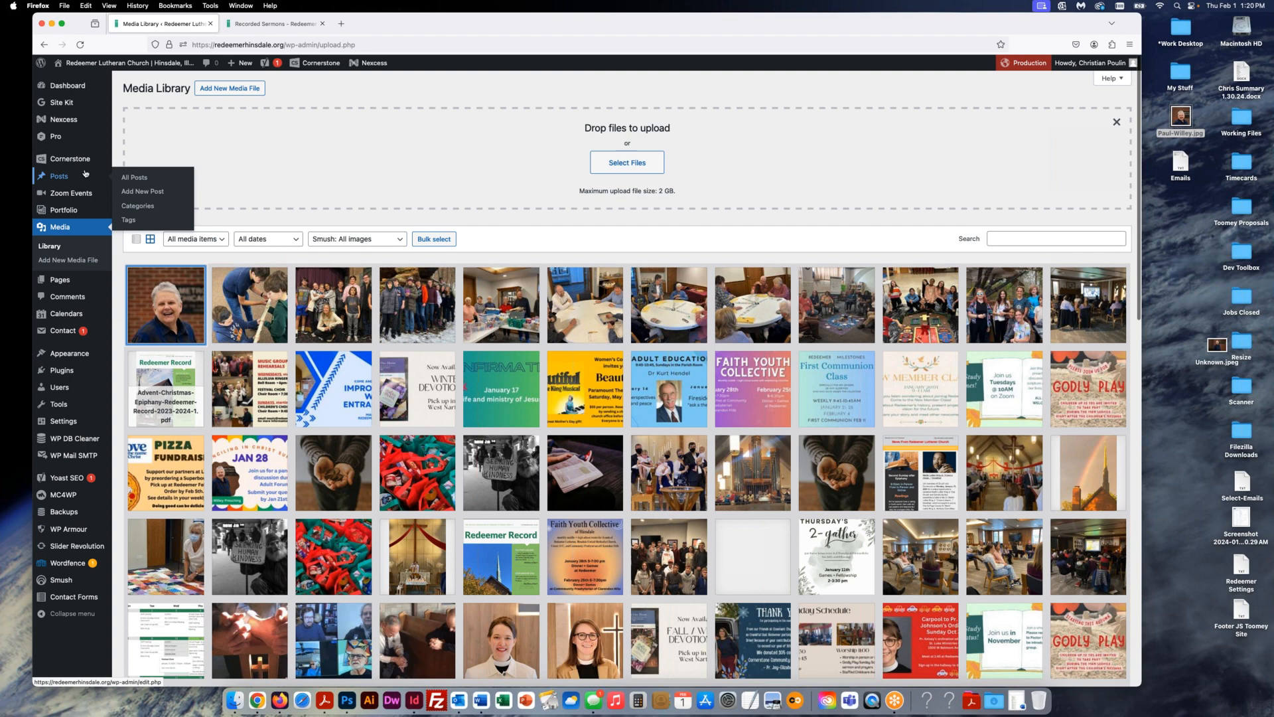
{"action": "mouse_move", "coordinate": [51, 217]}
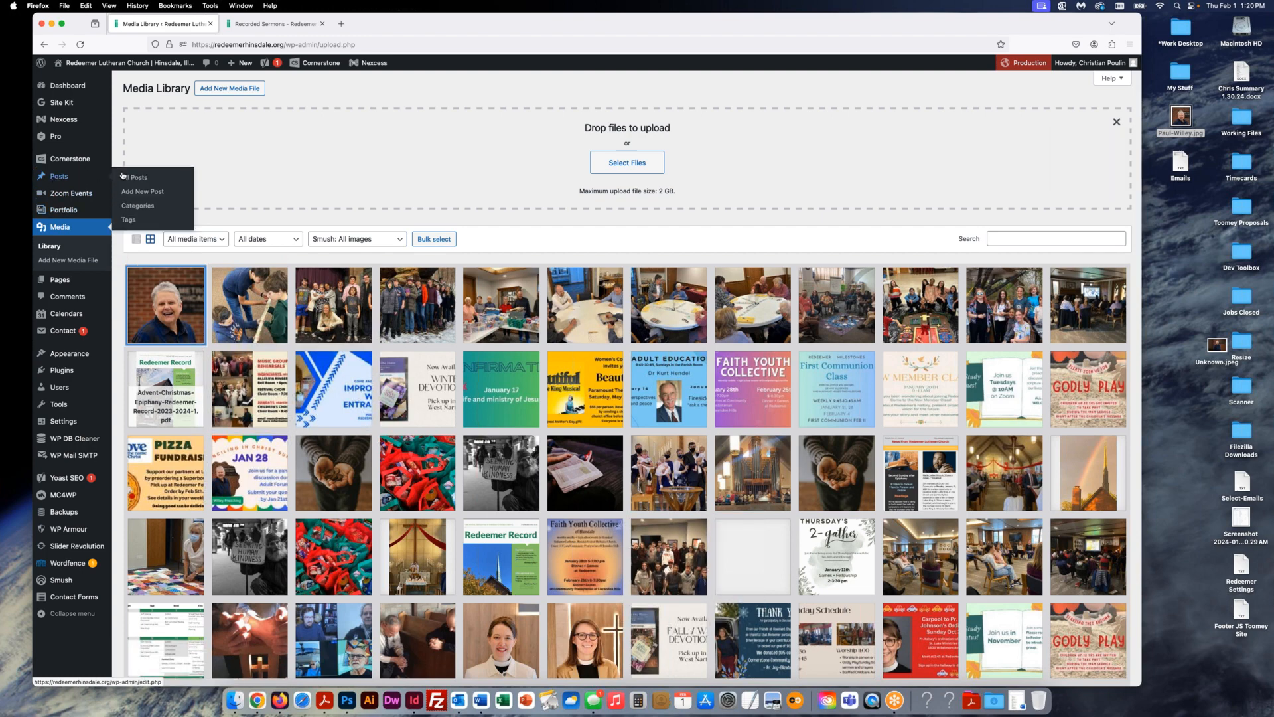
{"action": "left_click", "coordinate": [128, 177]}
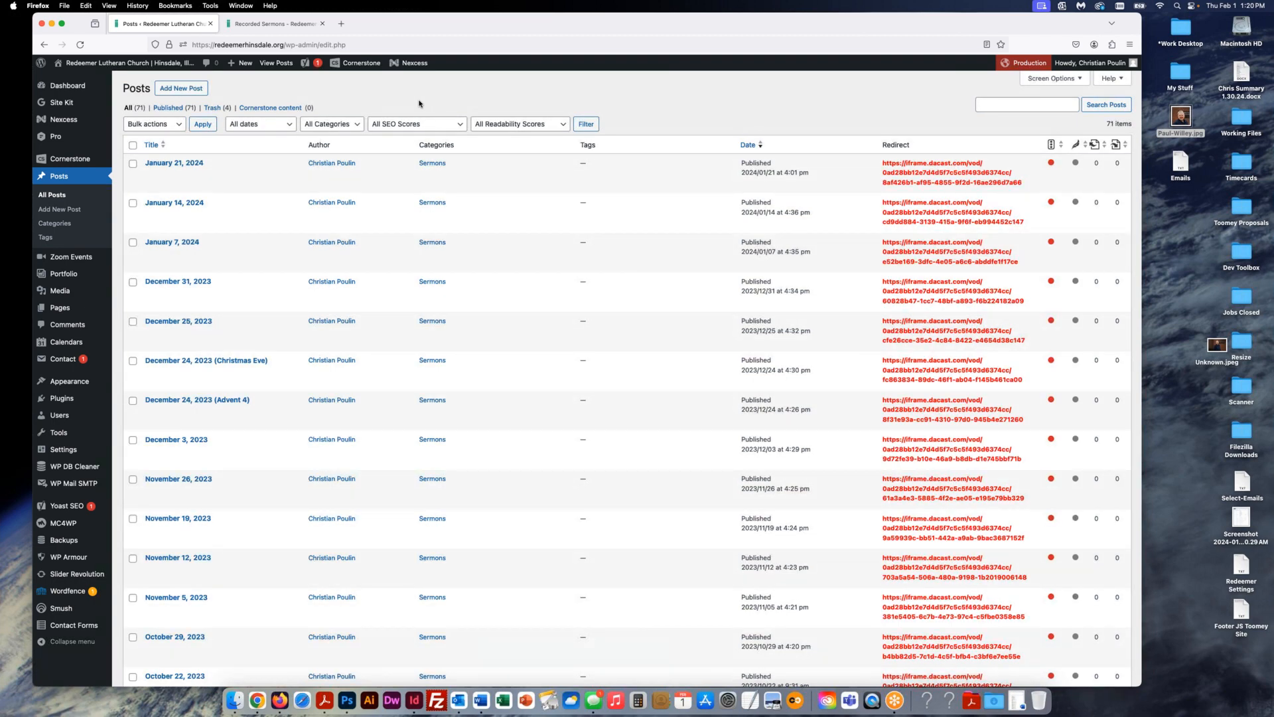
{"action": "mouse_move", "coordinate": [178, 190]}
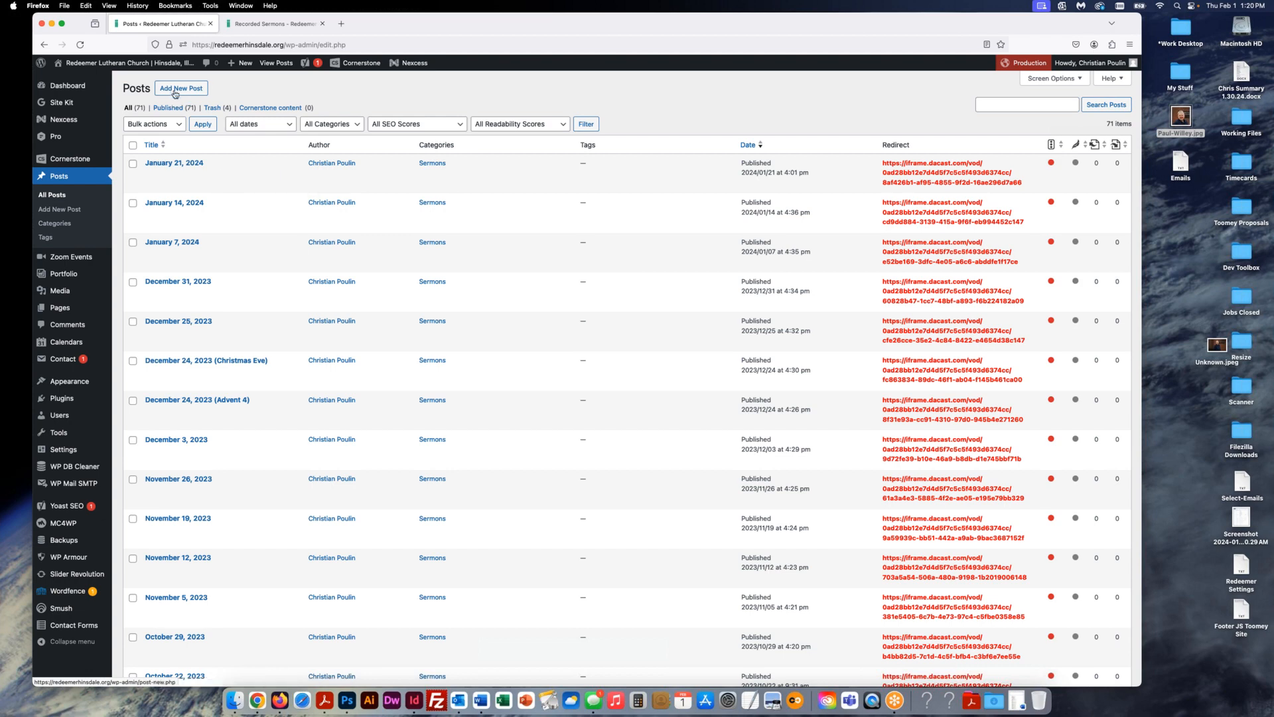
{"action": "mouse_move", "coordinate": [259, 177]}
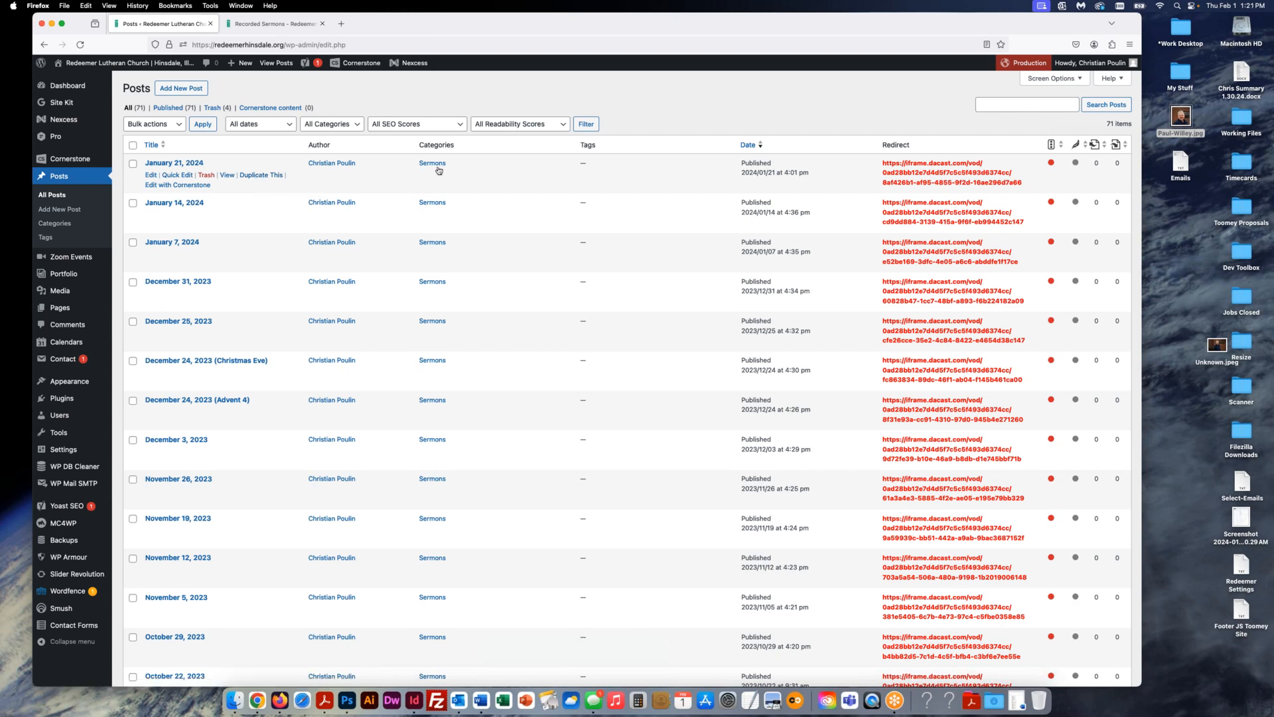
{"action": "left_click", "coordinate": [255, 175]}
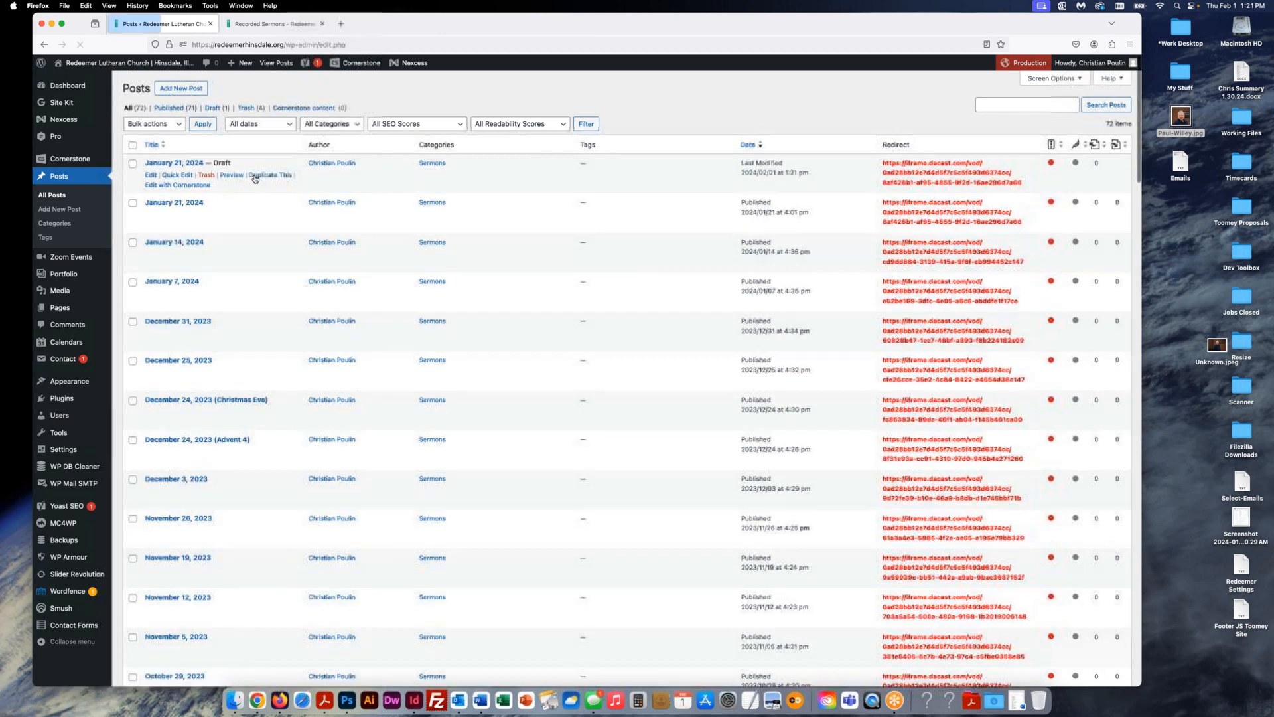
{"action": "left_click", "coordinate": [151, 175]}
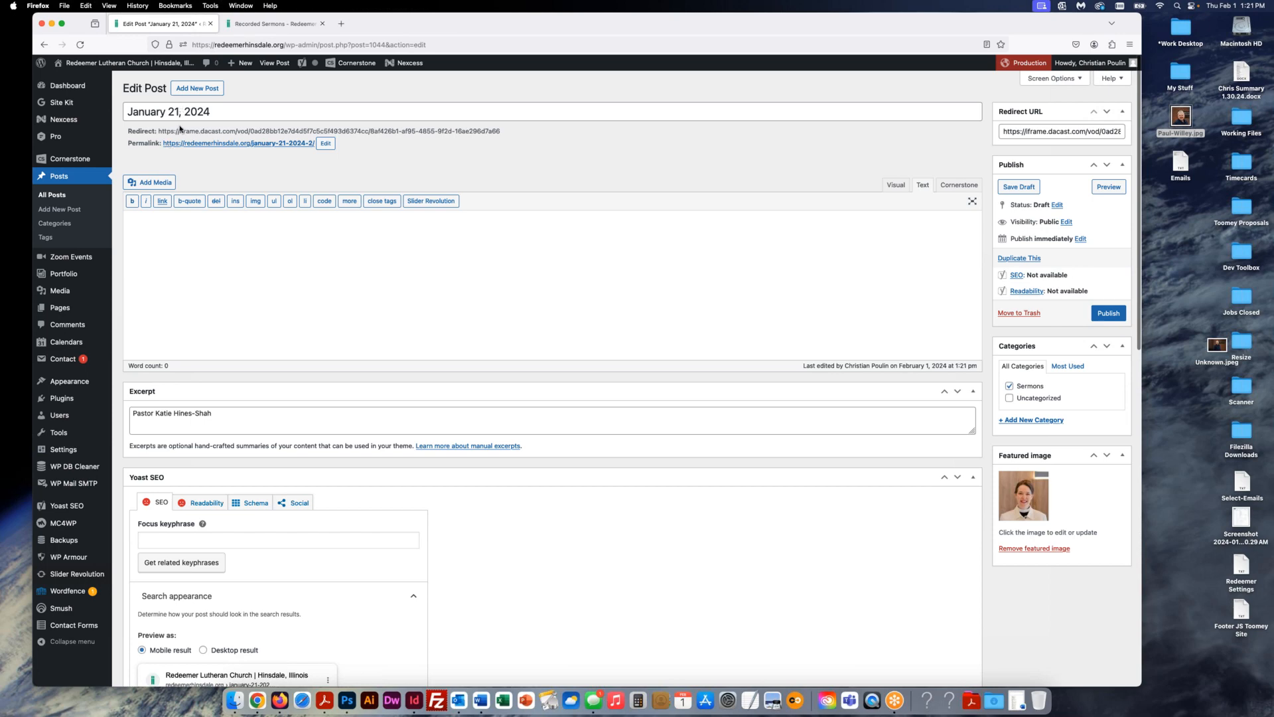
- Retitle the draft January 28, 2024 and change its permalink slug to january-28-2024
{"action": "double_click", "coordinate": [173, 111]}
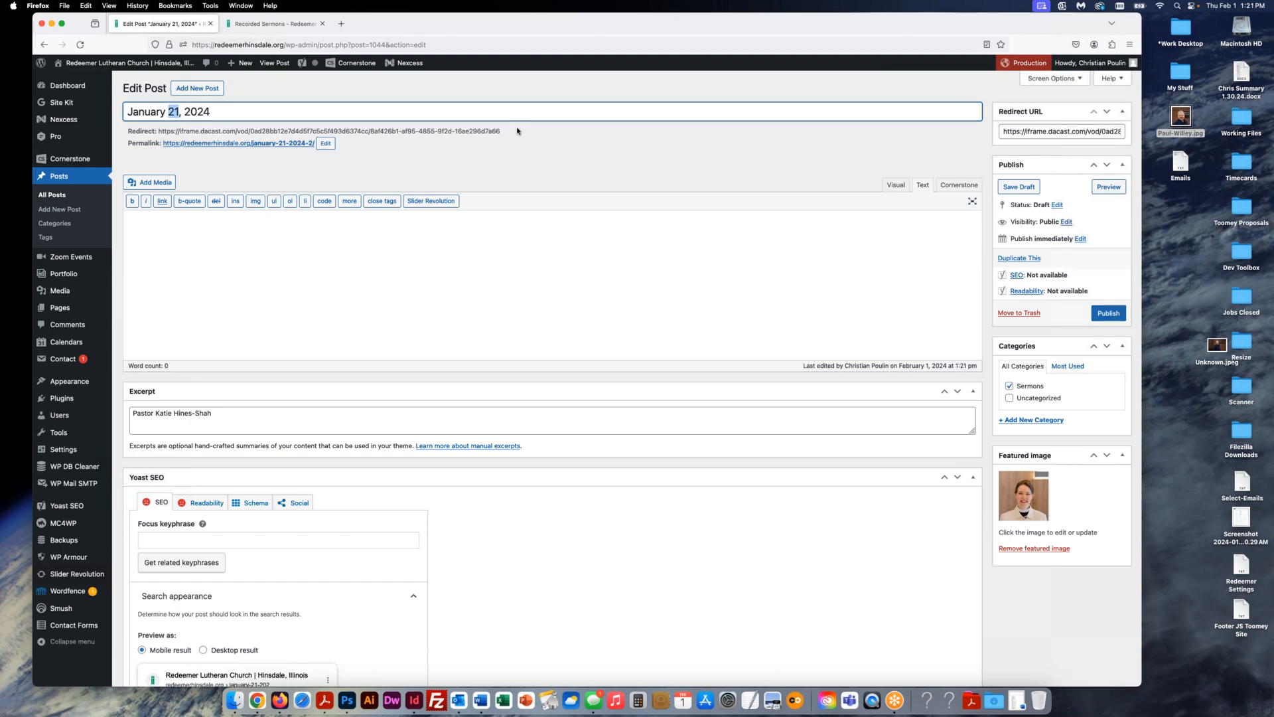
{"action": "type", "text": "28"}
{"action": "left_click", "coordinate": [234, 113]}
{"action": "key", "text": "super+a"}
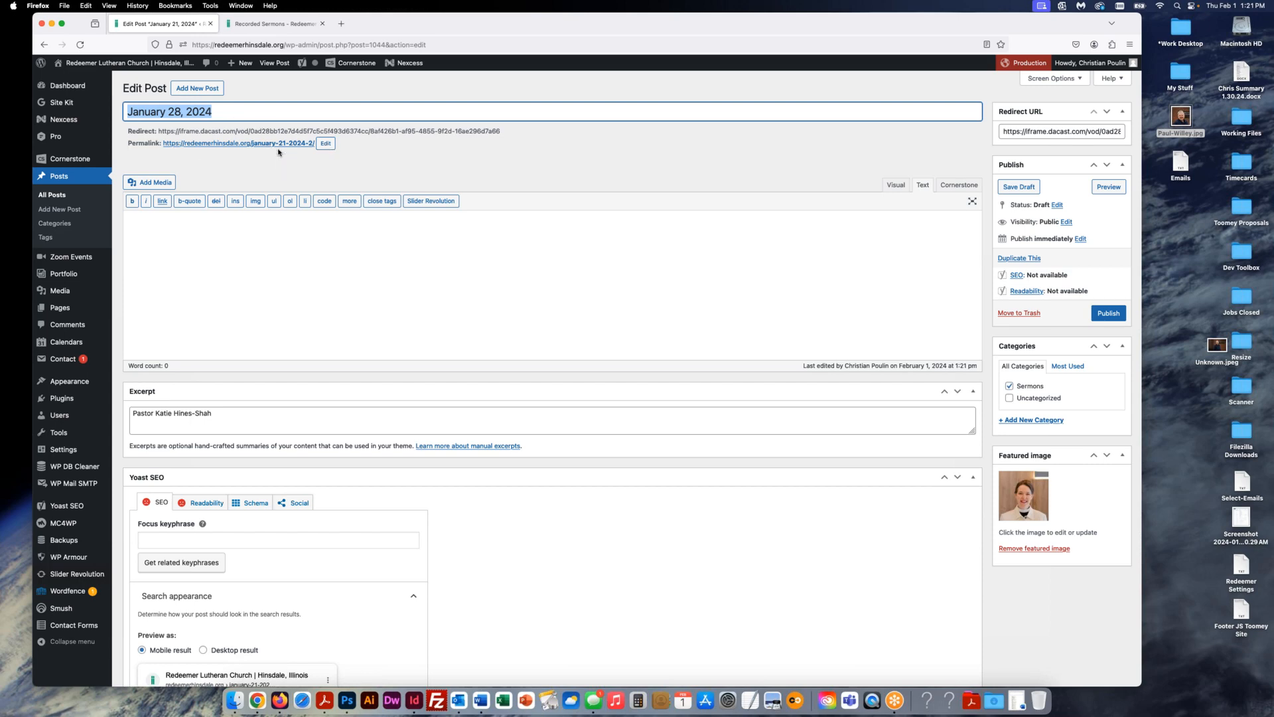
{"action": "left_click", "coordinate": [325, 145]}
{"action": "key", "text": "super+a"}
{"action": "key", "text": "super+v"}
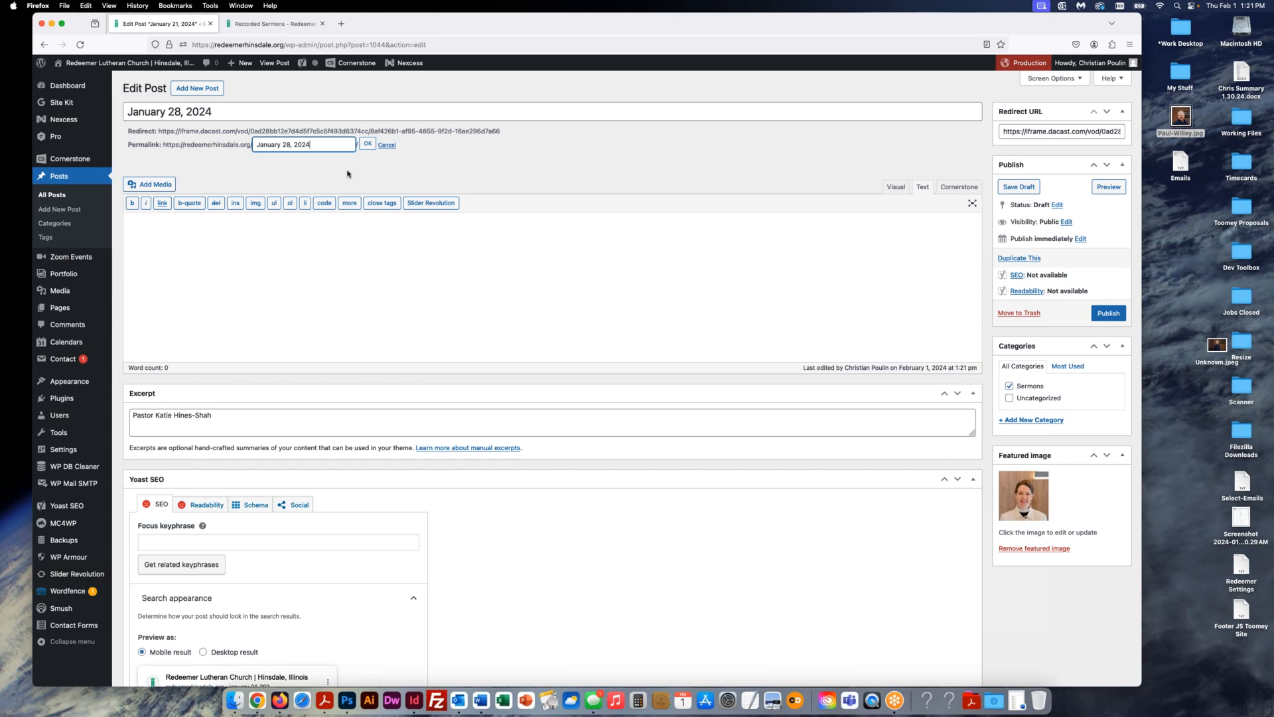
{"action": "left_click", "coordinate": [366, 146]}
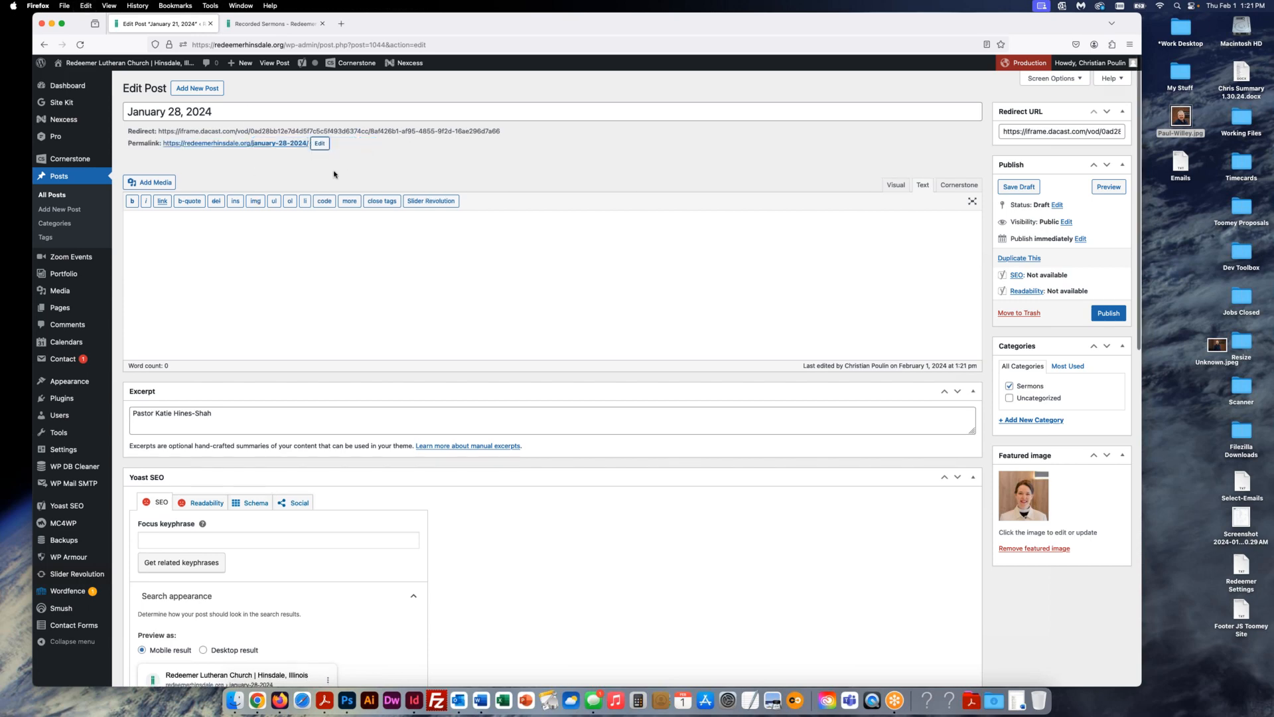
{"action": "left_click", "coordinate": [170, 241]}
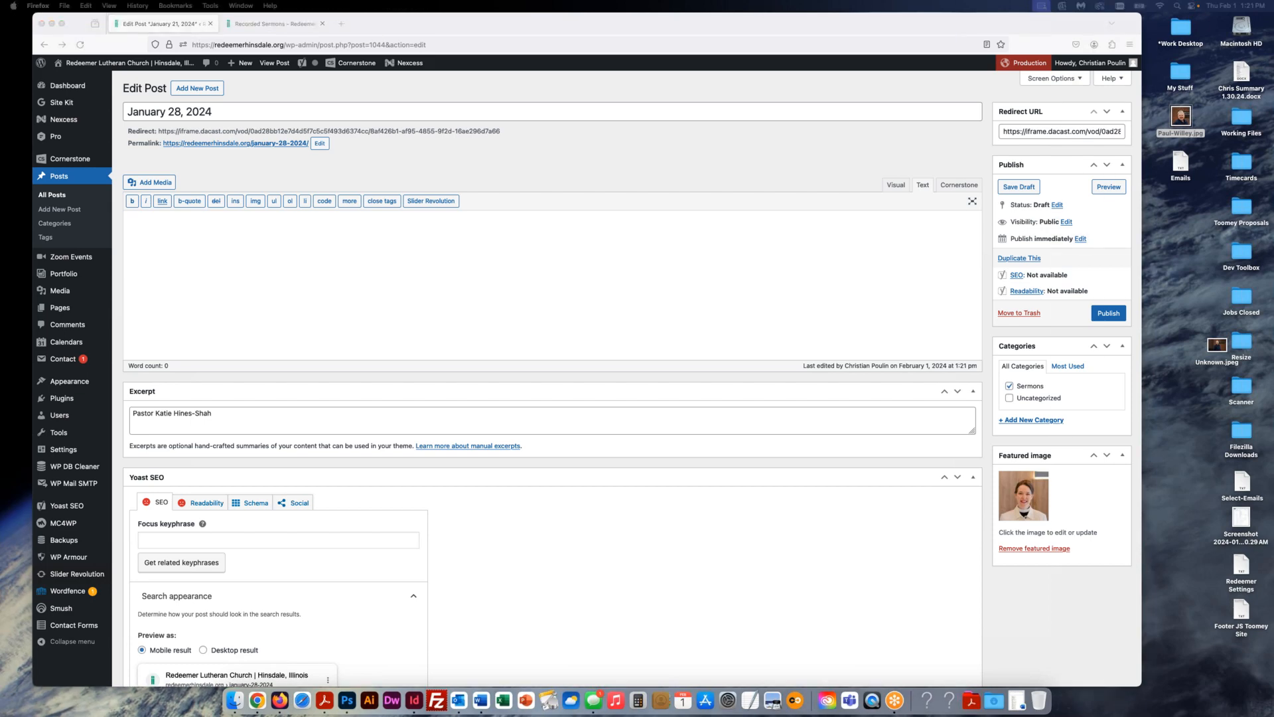
- Replace the post's Redirect URL with the new dacast sermon video URL
{"action": "left_click", "coordinate": [977, 154]}
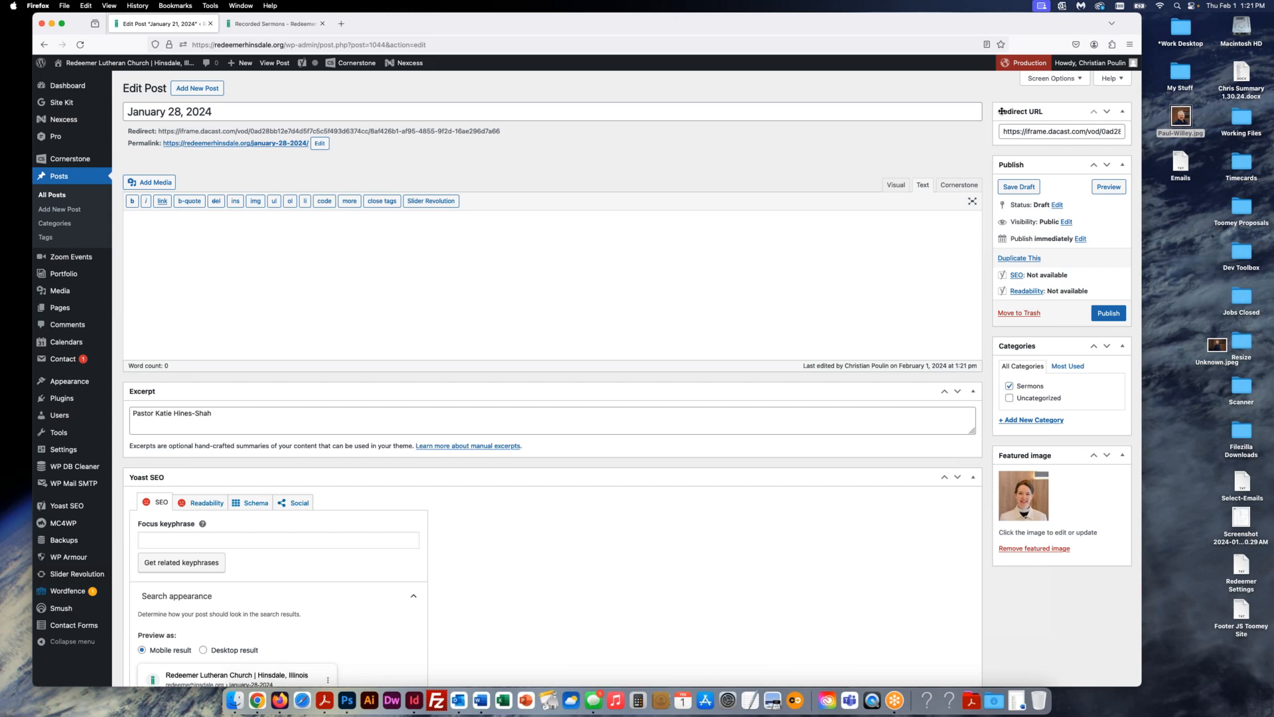
{"action": "left_click", "coordinate": [1024, 131]}
{"action": "key", "text": "super+a"}
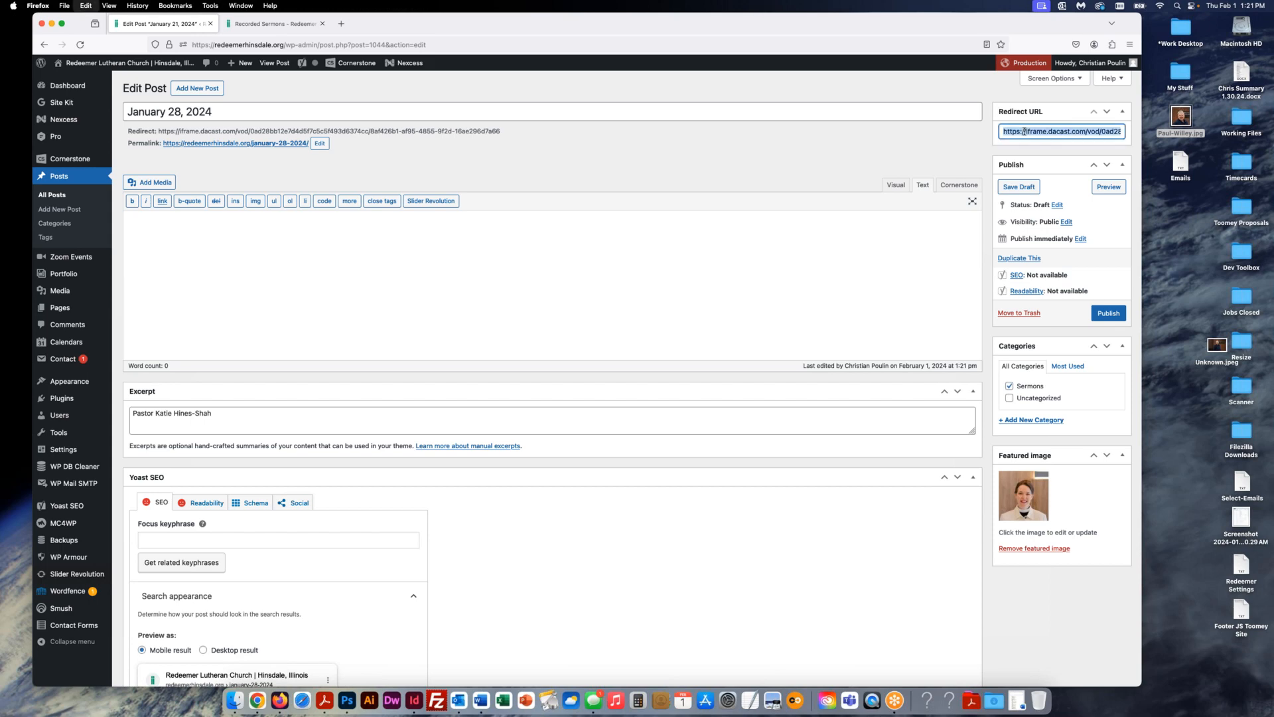
{"action": "key", "text": "super+v"}
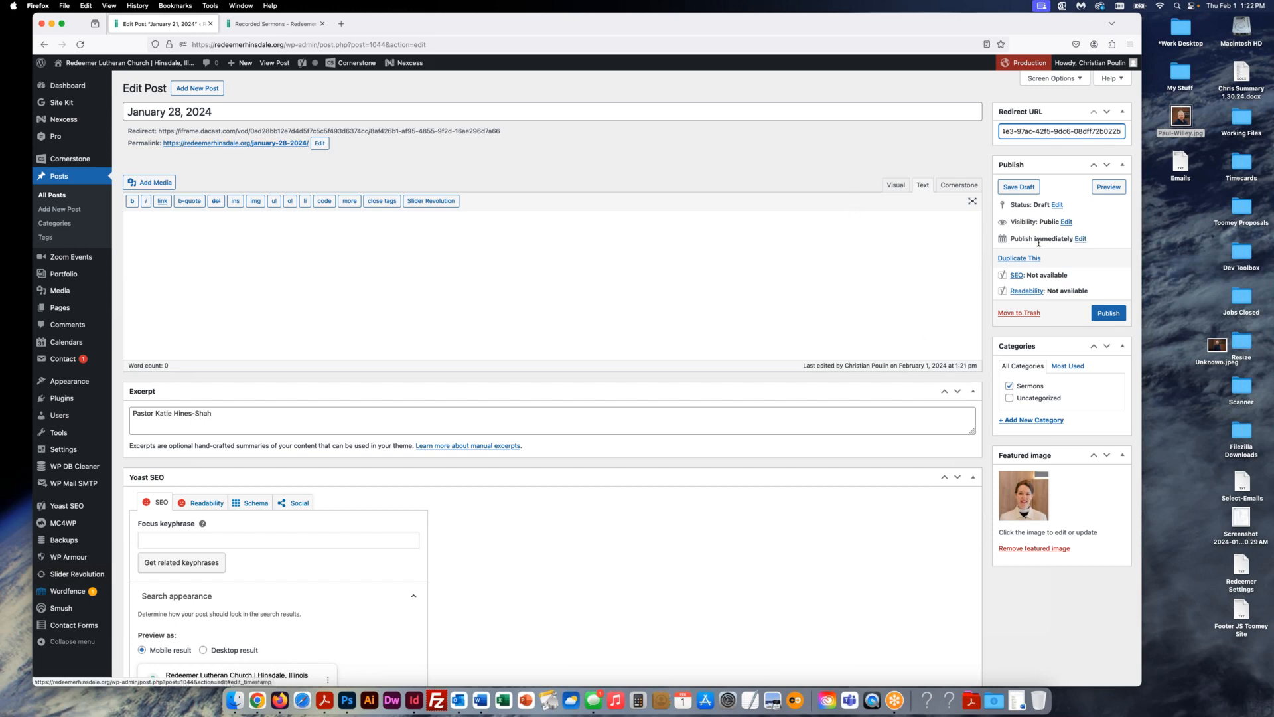
- Set the post's publish date to January 28, 2024 at 13:21 instead of Publish immediately
{"action": "left_click", "coordinate": [1081, 238]}
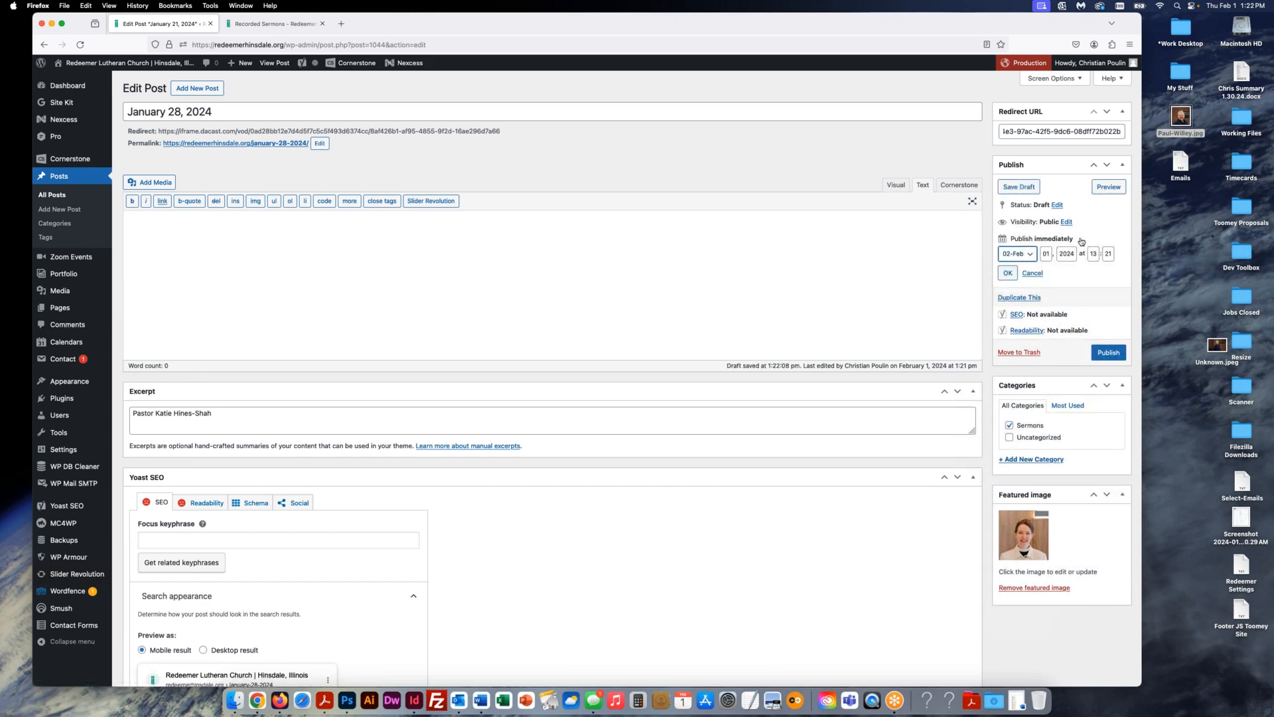
{"action": "left_click", "coordinate": [1027, 256]}
{"action": "left_click", "coordinate": [1016, 243]}
{"action": "left_click", "coordinate": [1046, 255]}
{"action": "type", "text": "28"}
{"action": "left_click", "coordinate": [1007, 275]}
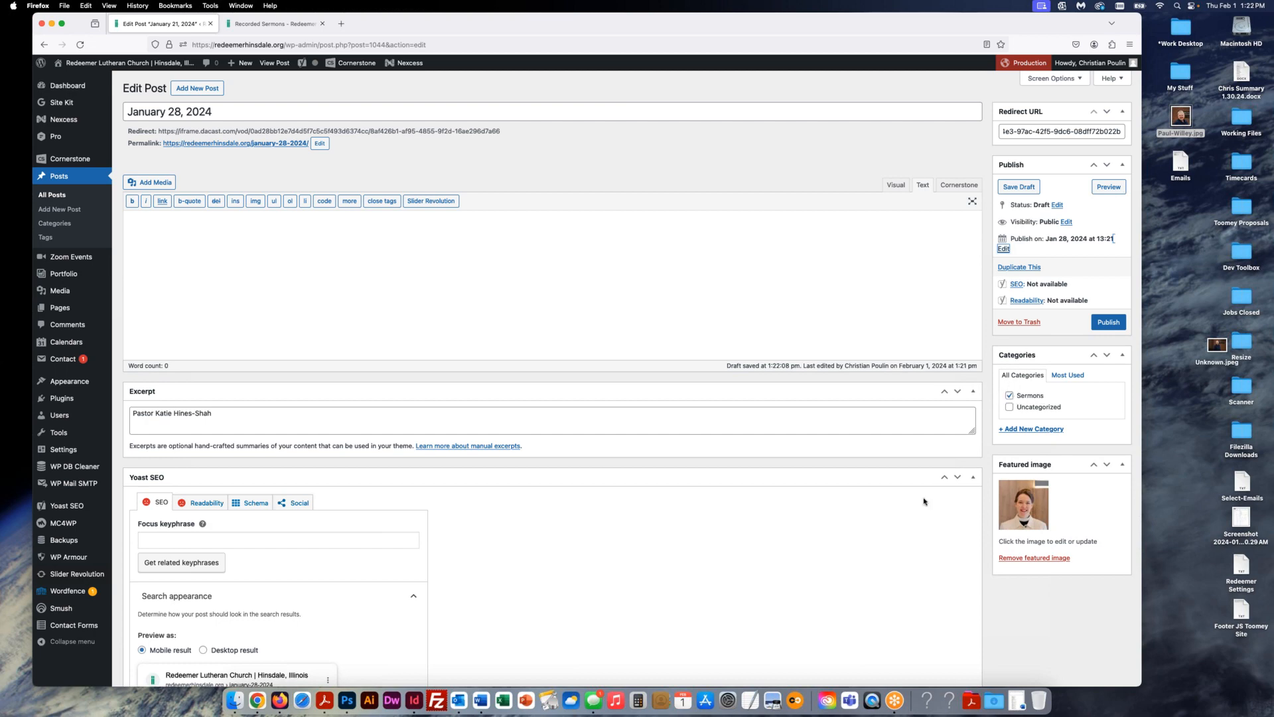
- Replace the featured image with the new preacher's photo from the media library
{"action": "left_click", "coordinate": [1028, 559]}
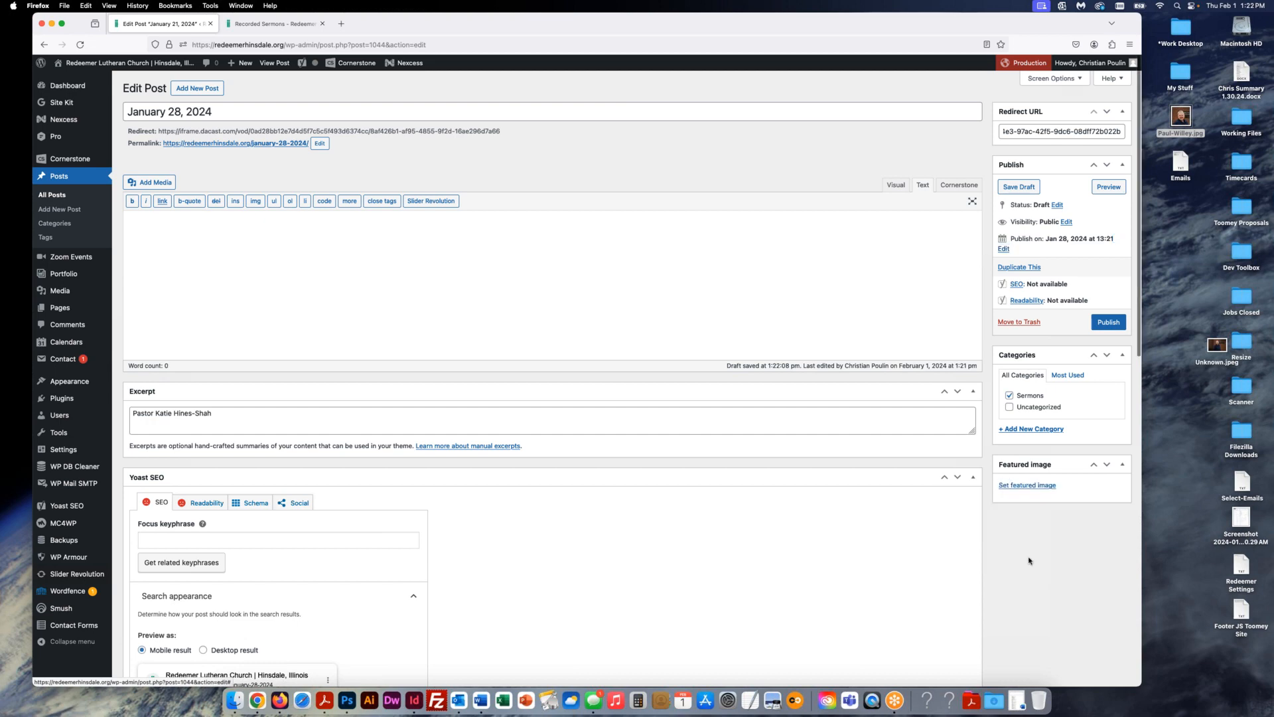
{"action": "left_click", "coordinate": [1028, 487]}
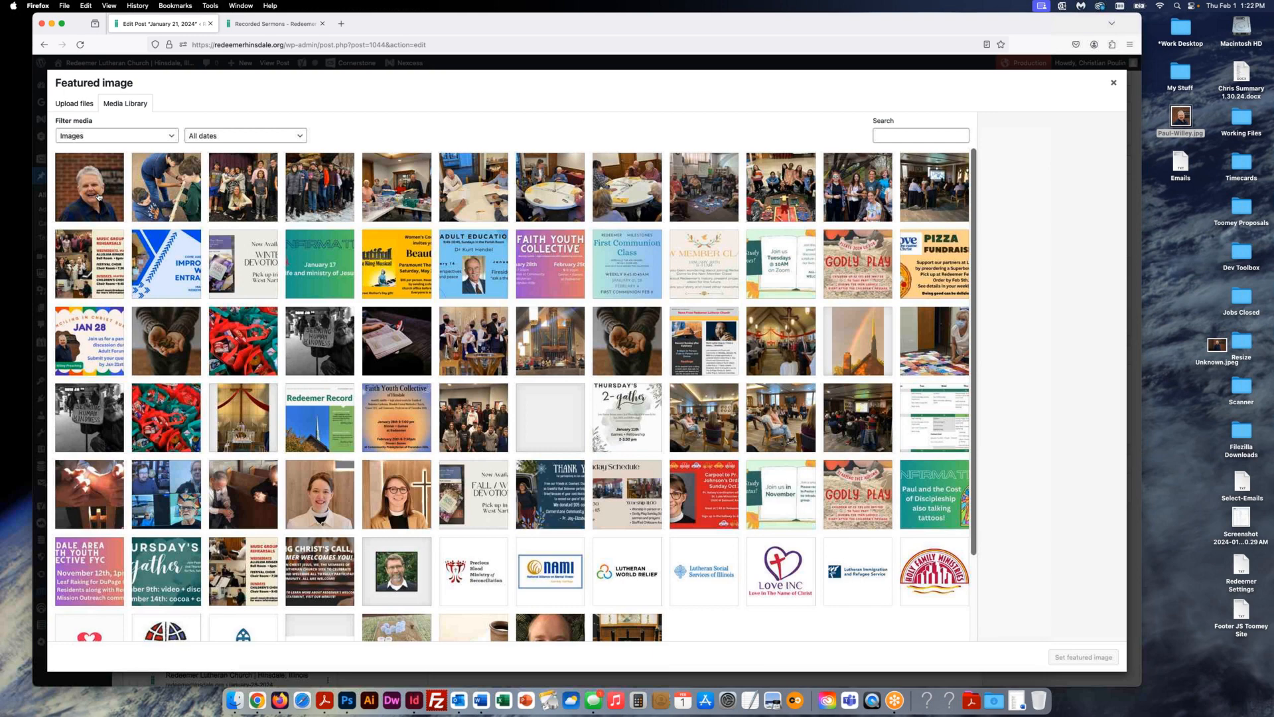
{"action": "left_click", "coordinate": [98, 197]}
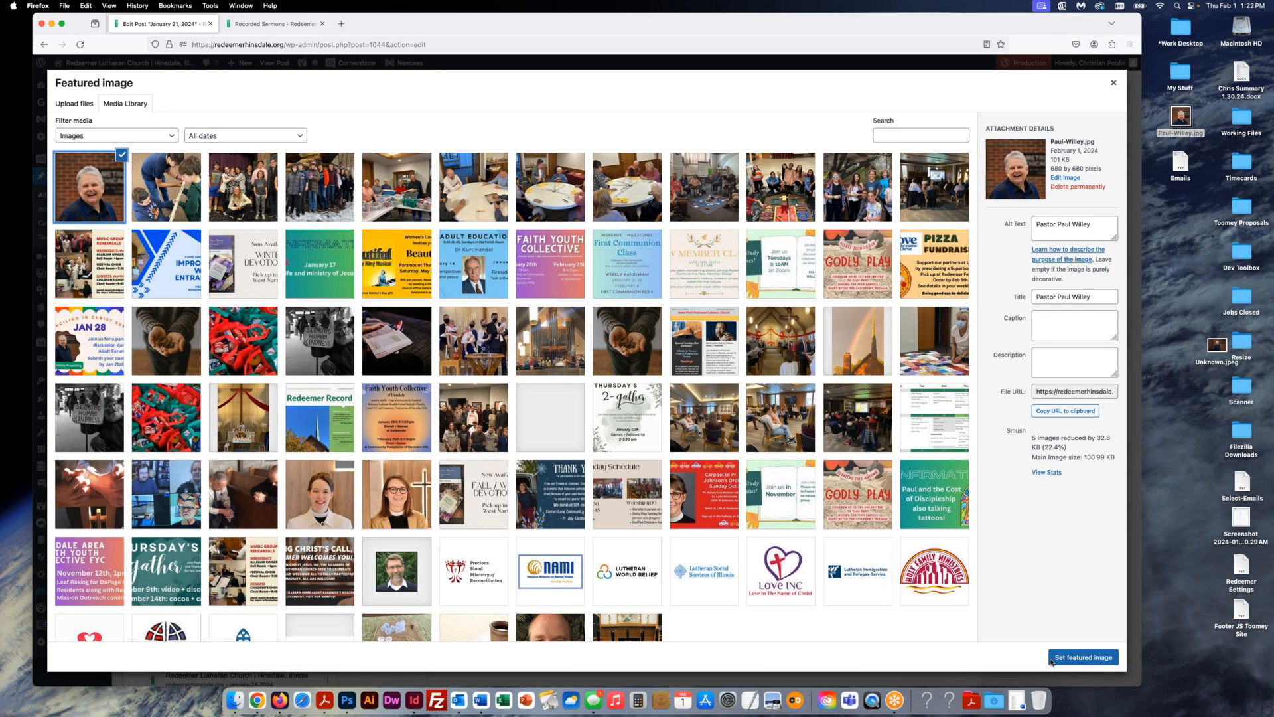
{"action": "left_click", "coordinate": [1082, 657]}
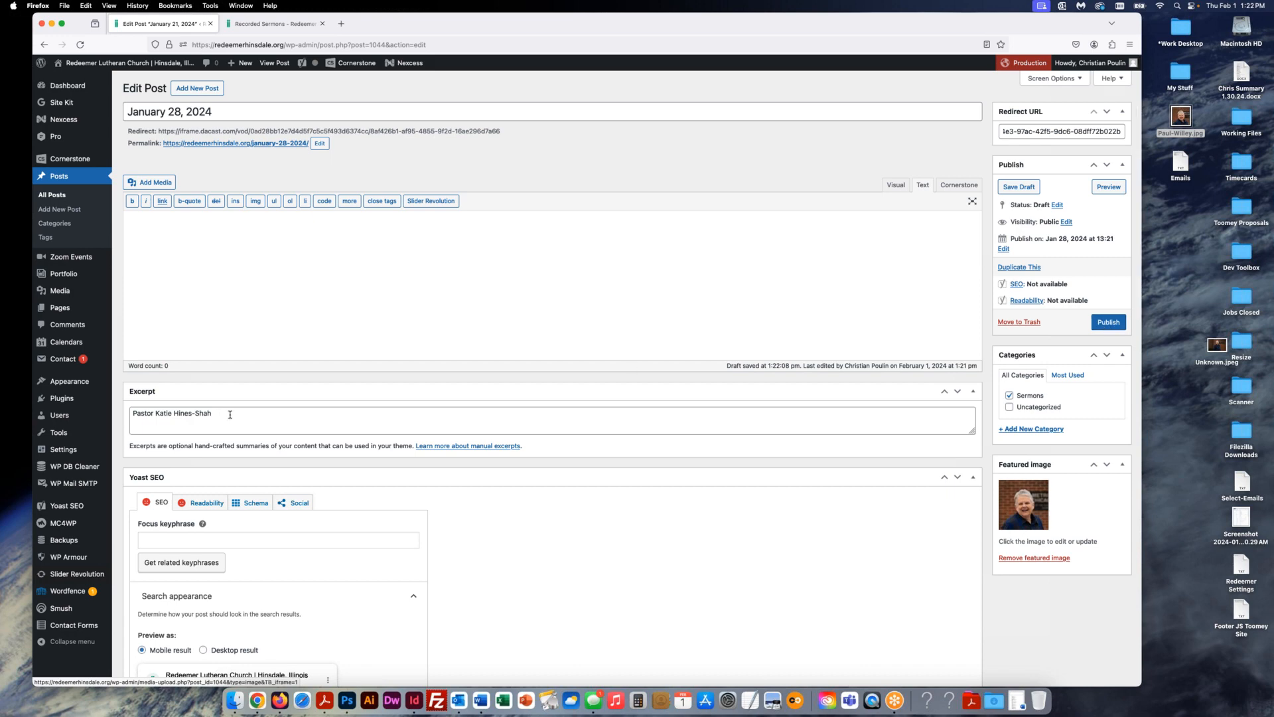
- Replace the name in the excerpt with the new preacher's name
{"action": "left_click_drag", "start_coordinate": [230, 414], "coordinate": [122, 411]}
{"action": "left_click_drag", "start_coordinate": [219, 413], "coordinate": [156, 413]}
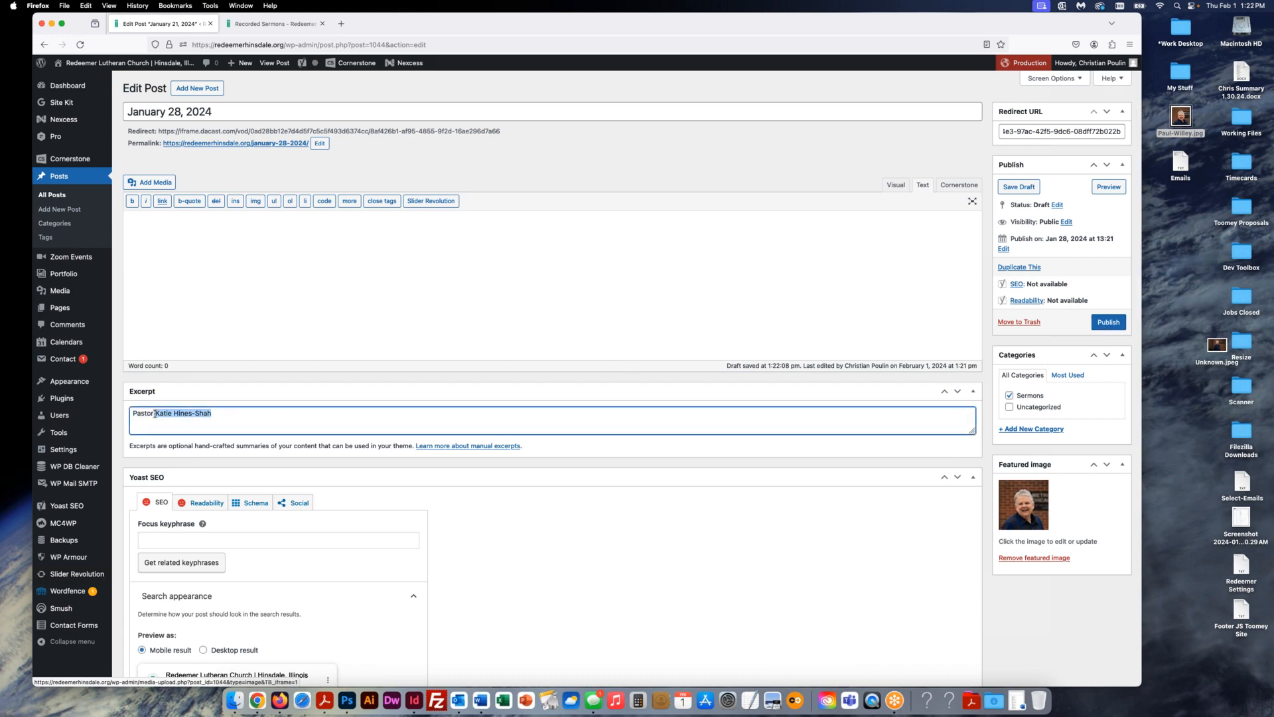
{"action": "type", "text": "y"}
- Publish the sermon post, then update it once more
{"action": "left_click", "coordinate": [1109, 323]}
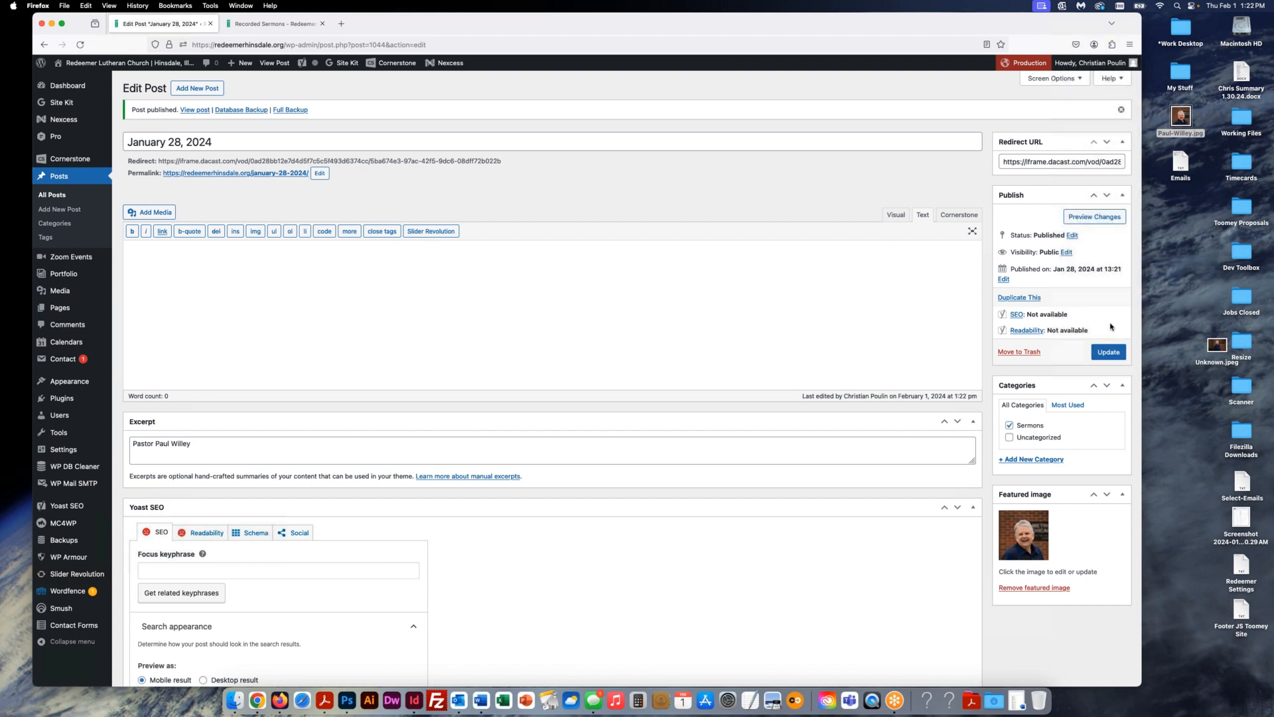
{"action": "scroll", "coordinate": [1111, 327], "scroll_direction": "down", "scroll_amount": 2}
{"action": "scroll", "coordinate": [1099, 330], "scroll_direction": "up", "scroll_amount": 2}
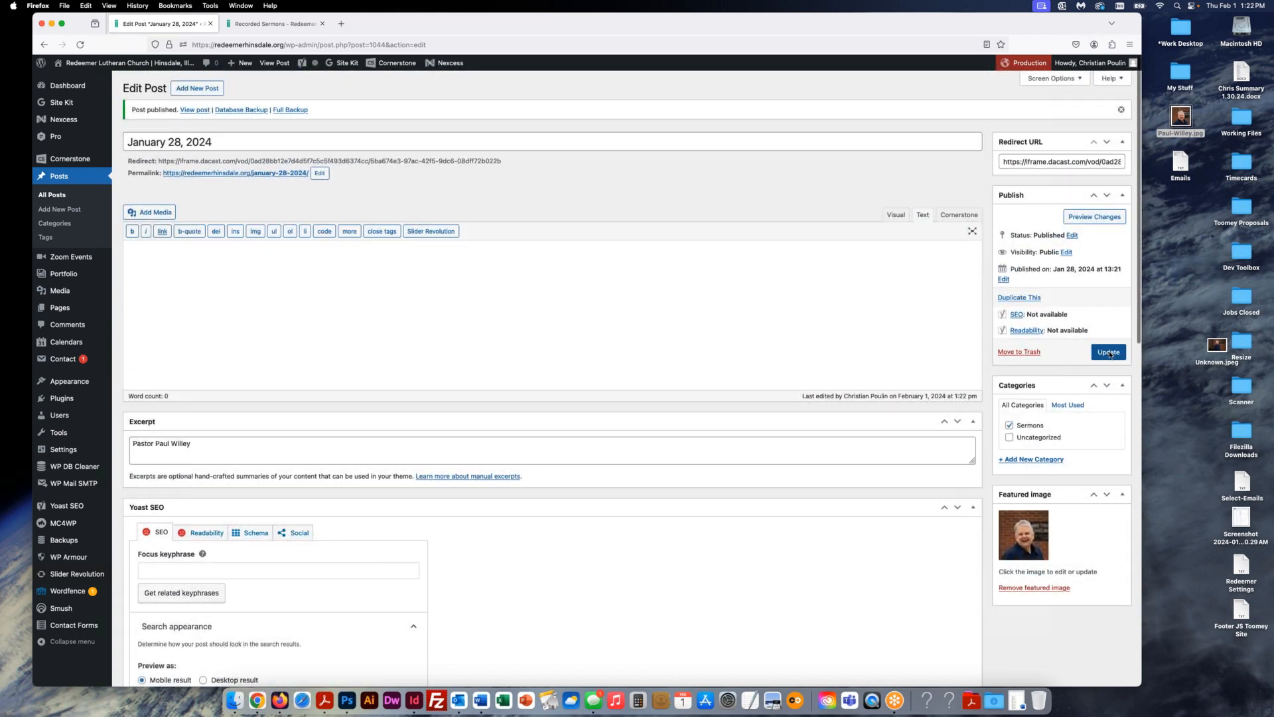
{"action": "left_click", "coordinate": [1108, 351]}
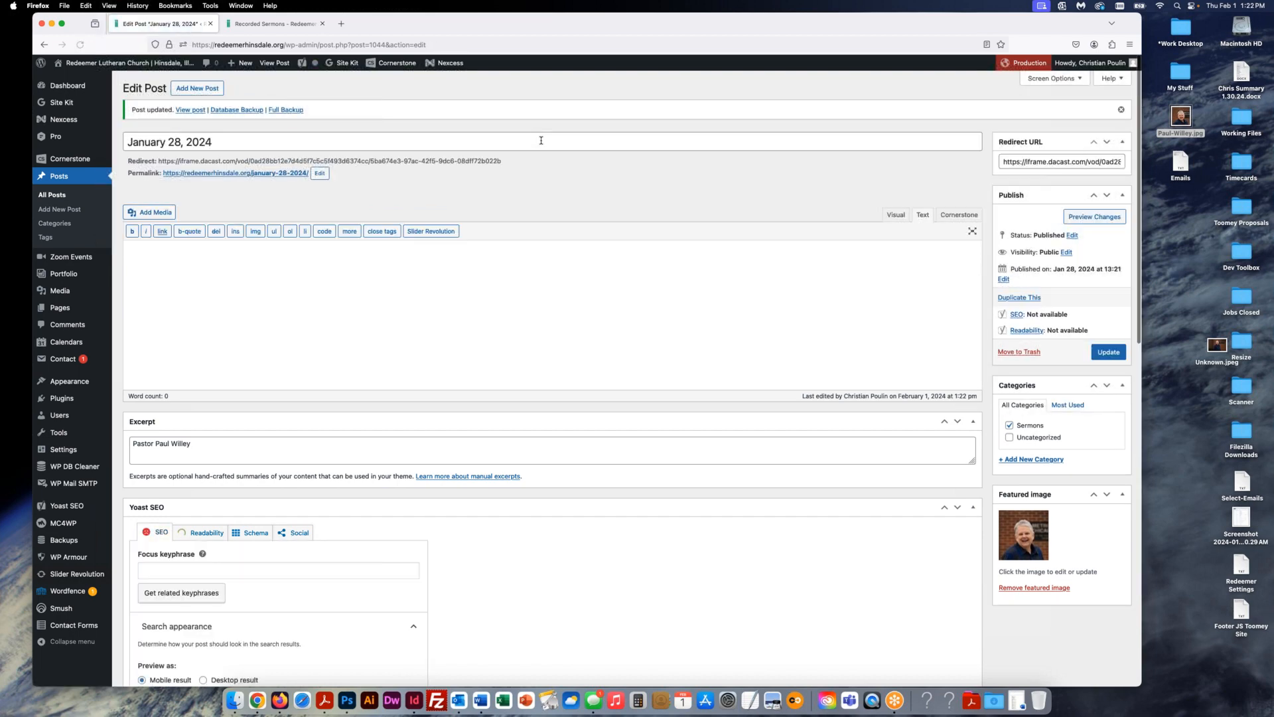
- Reload Recorded Sermons and confirm the January 28, 2024 sermon appears first and opens its video
{"action": "left_click", "coordinate": [268, 24]}
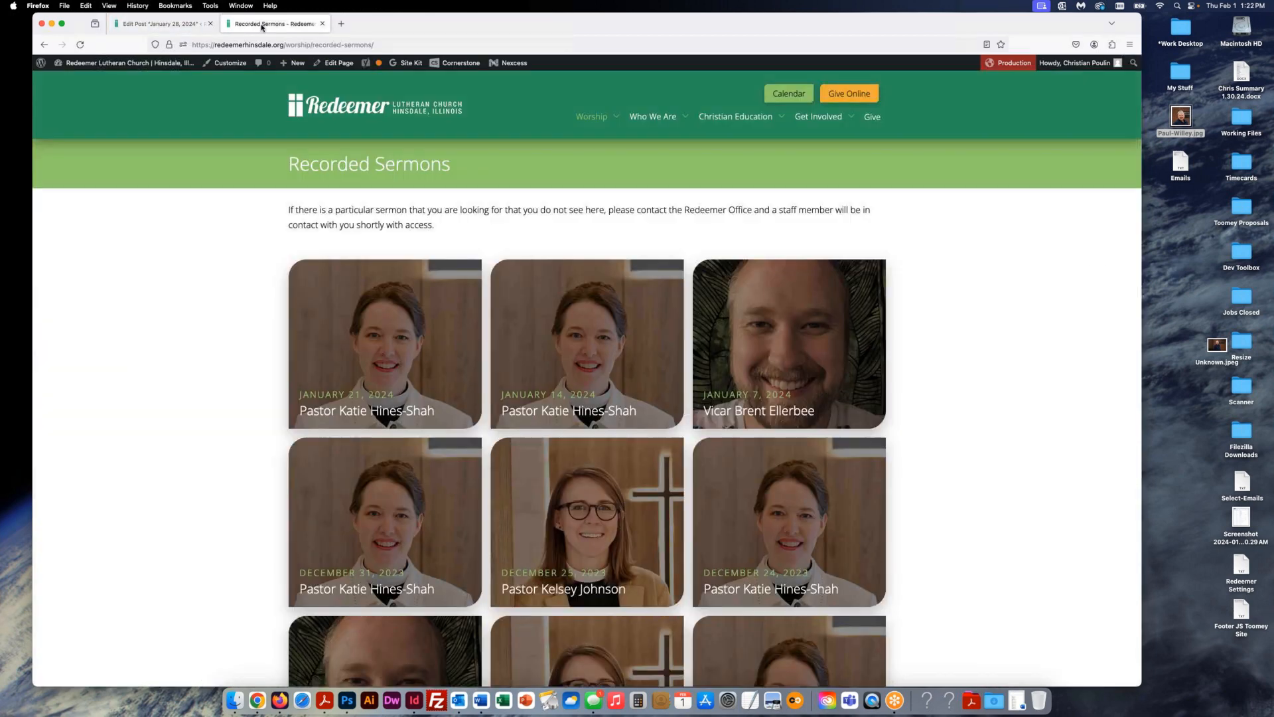
{"action": "left_click", "coordinate": [80, 45]}
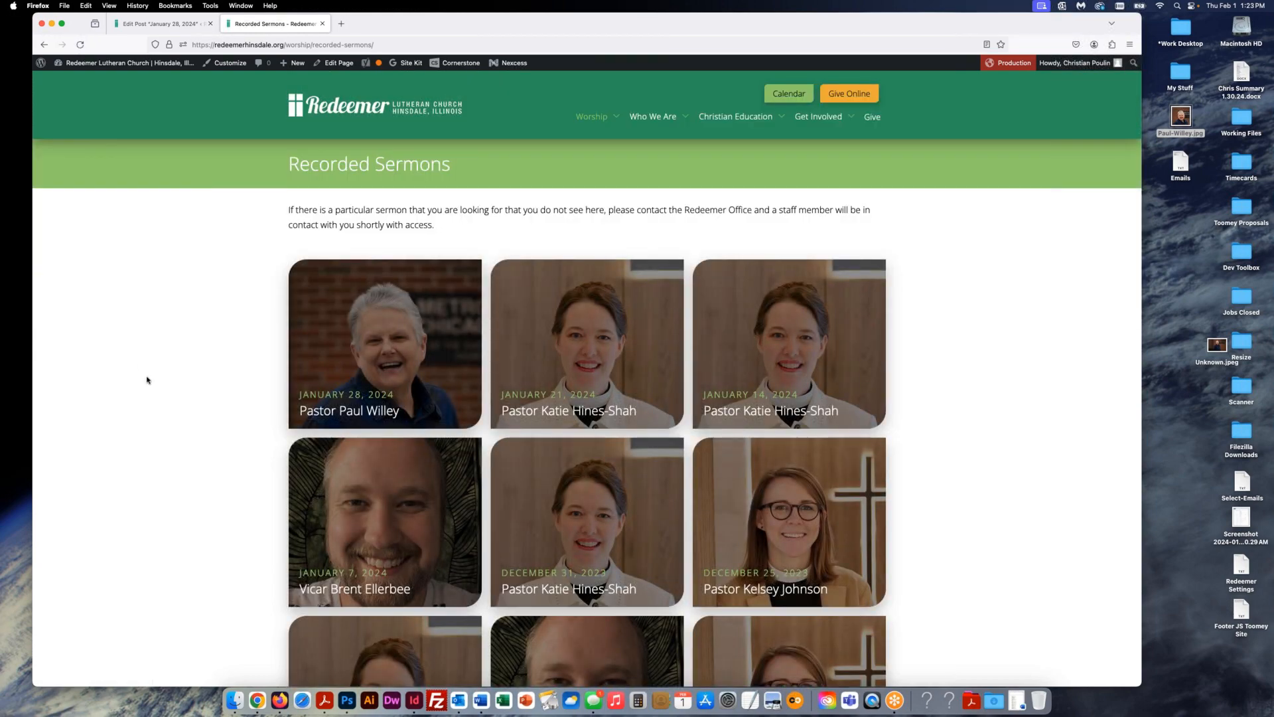
{"action": "scroll", "coordinate": [154, 386], "scroll_direction": "down", "scroll_amount": 1}
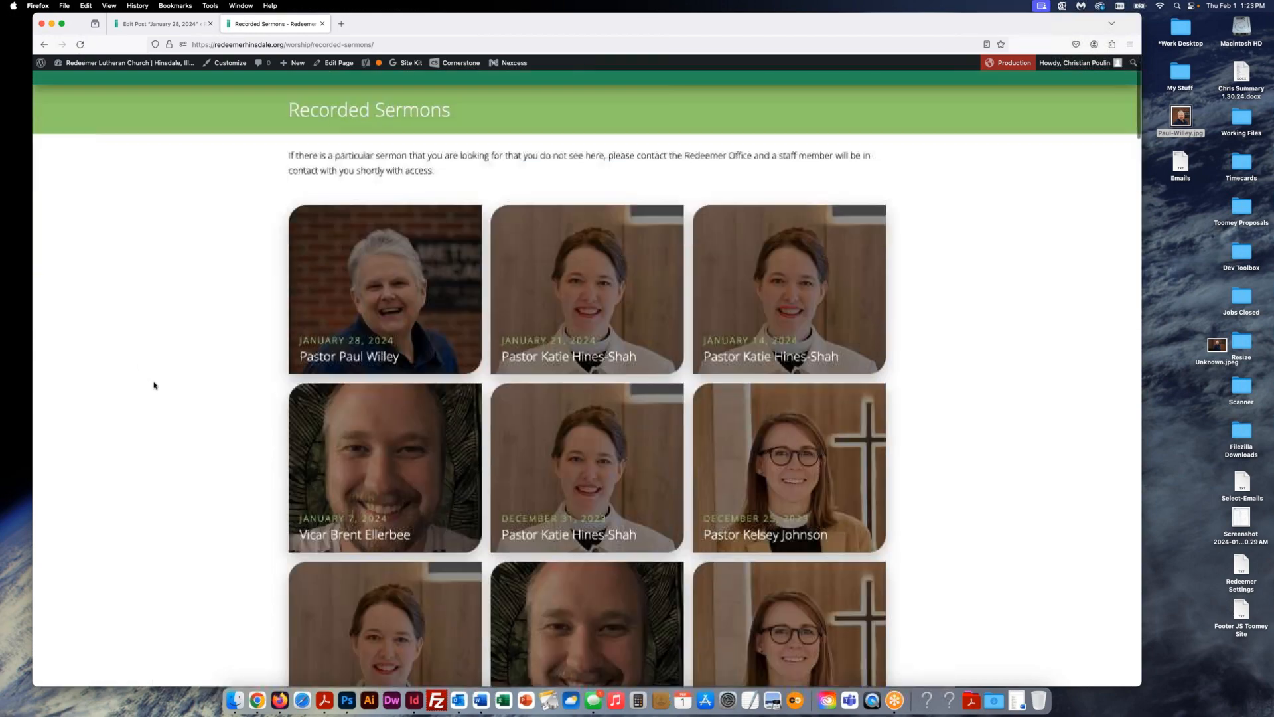
{"action": "left_click", "coordinate": [390, 293]}
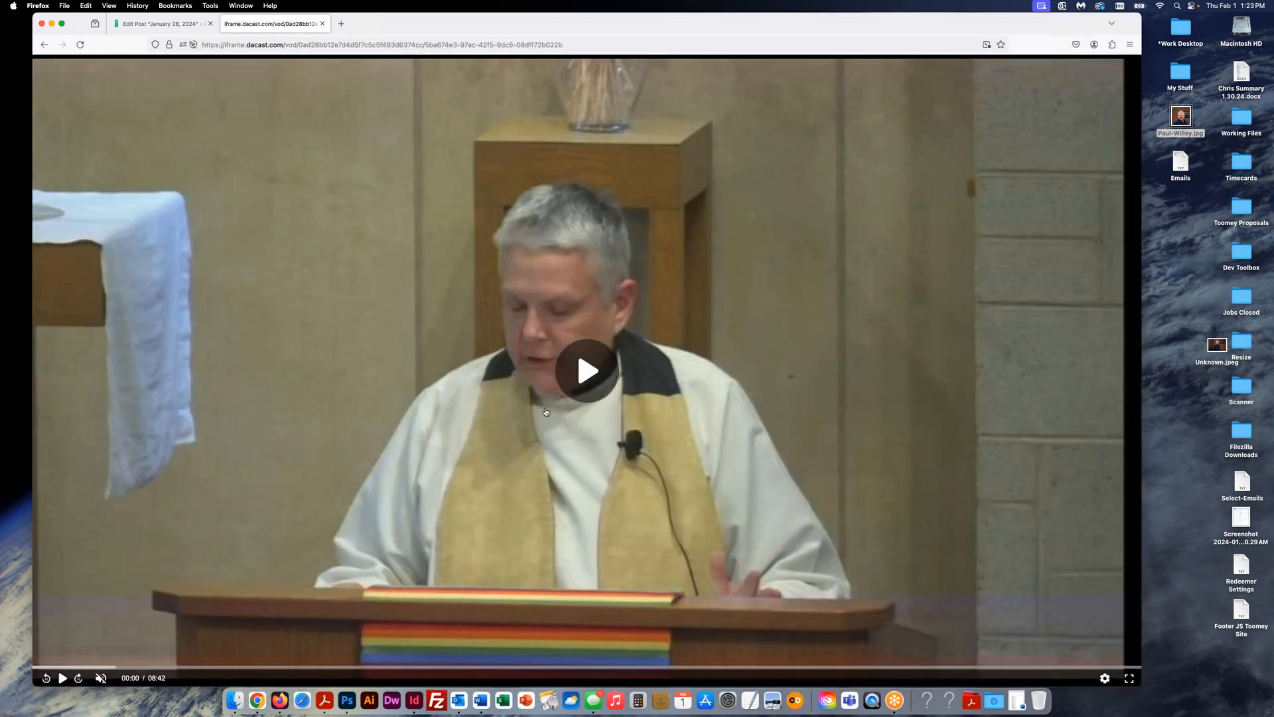
{"action": "left_click", "coordinate": [43, 46]}
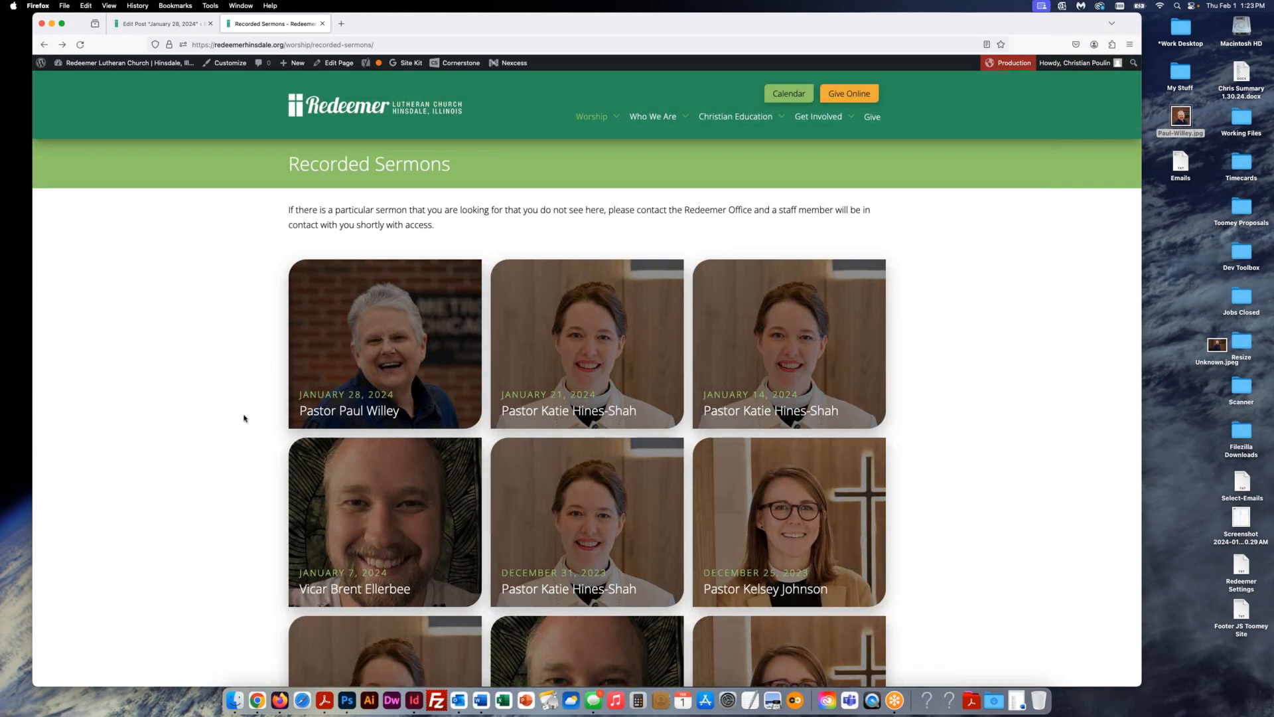
{"action": "left_click", "coordinate": [156, 25]}
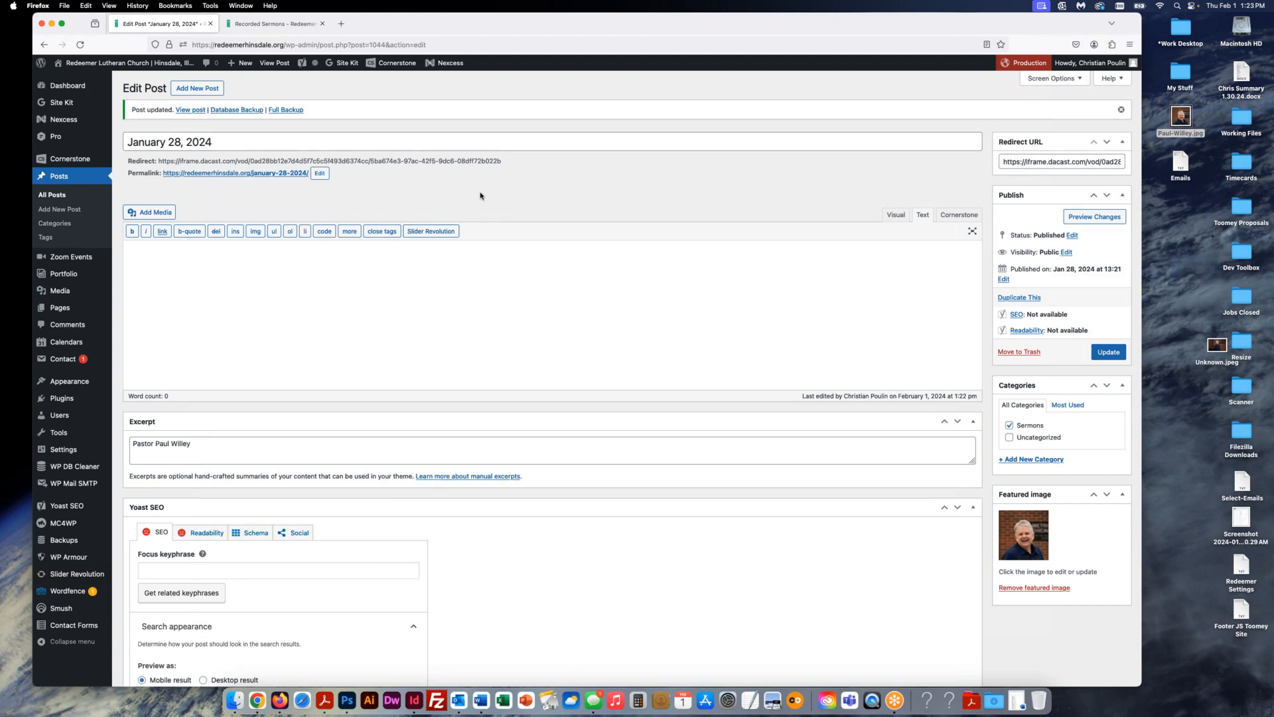
{"action": "left_click", "coordinate": [273, 24]}
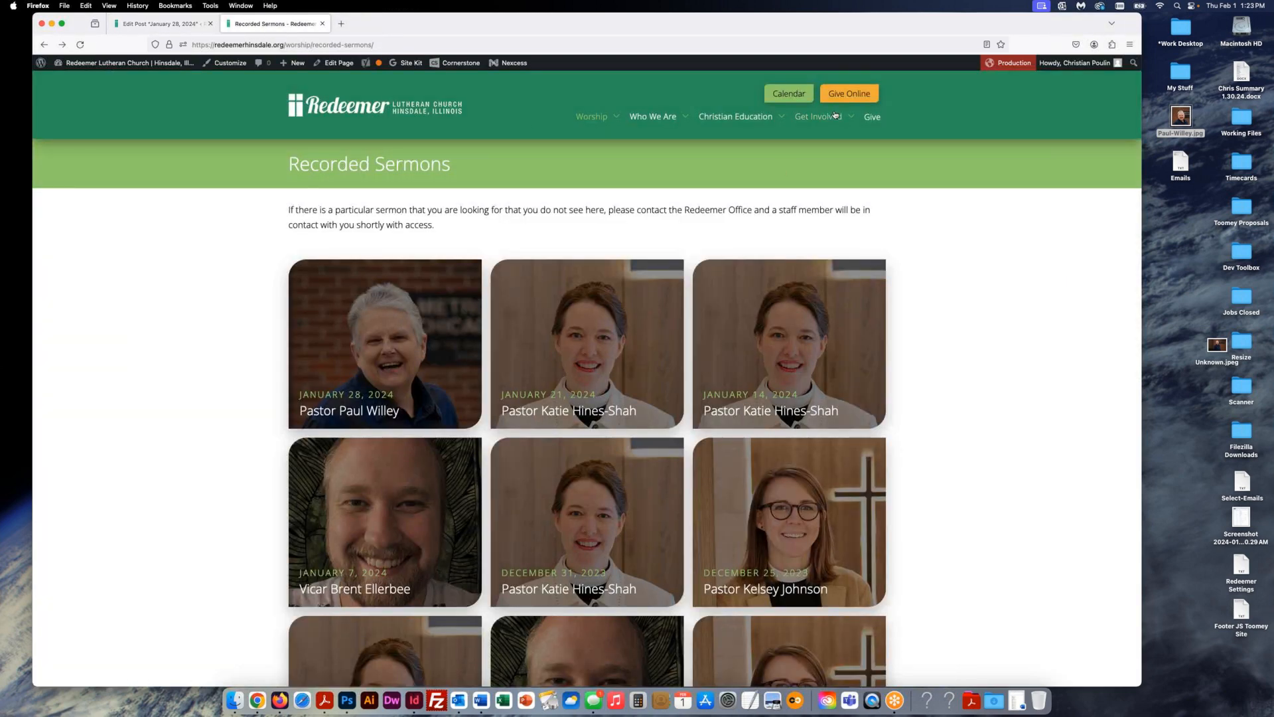
{"action": "mouse_move", "coordinate": [821, 117]}
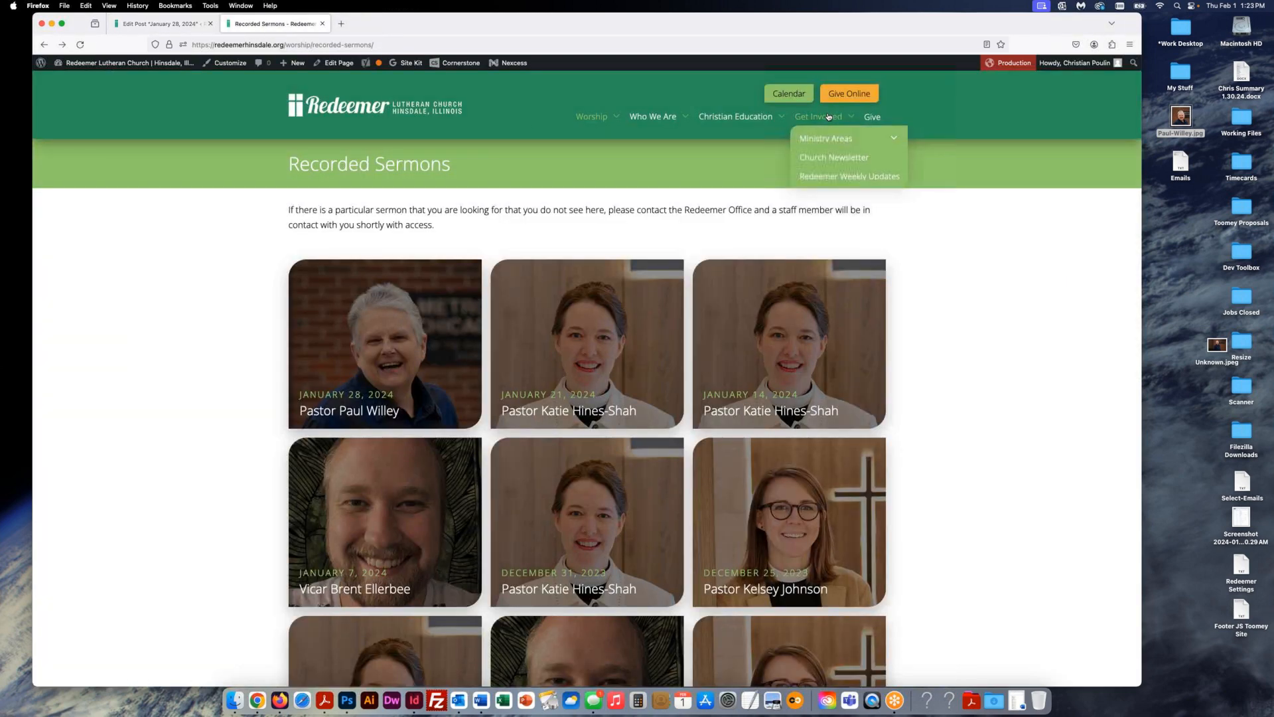
- Go to the Church Newsletter page from the Get Involved menu
{"action": "left_click", "coordinate": [830, 158]}
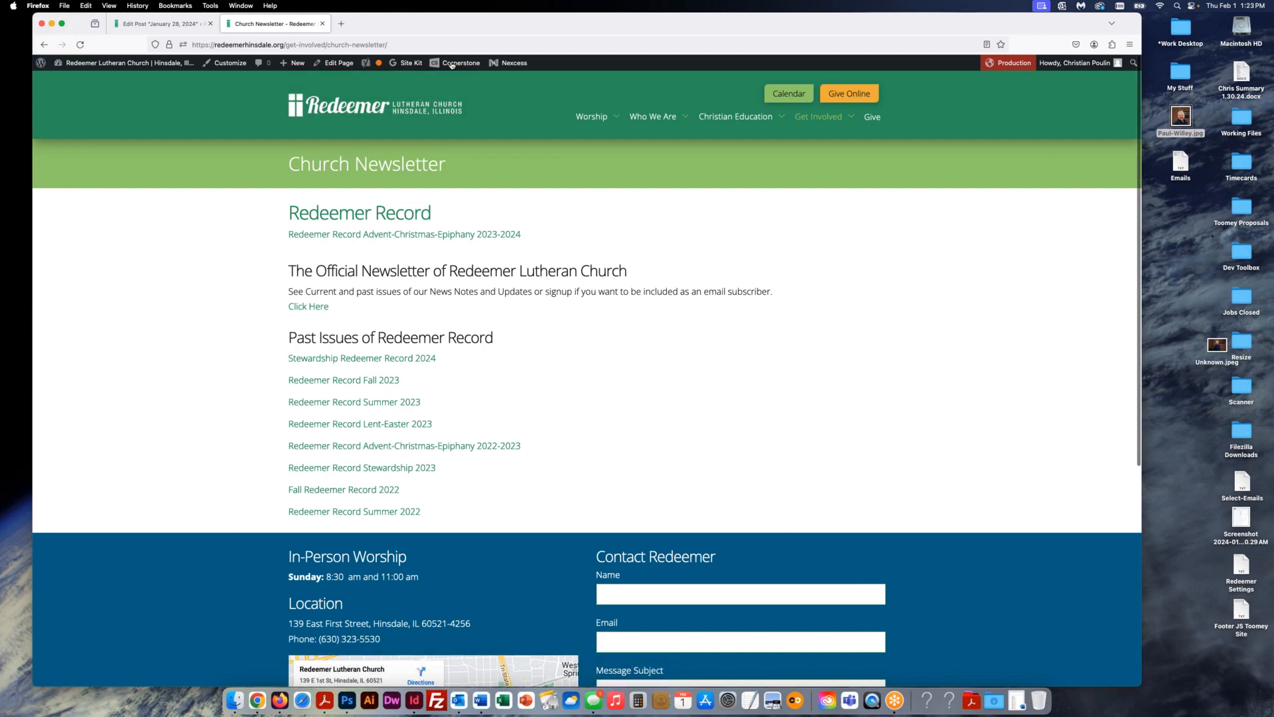
{"action": "mouse_move", "coordinate": [457, 64]}
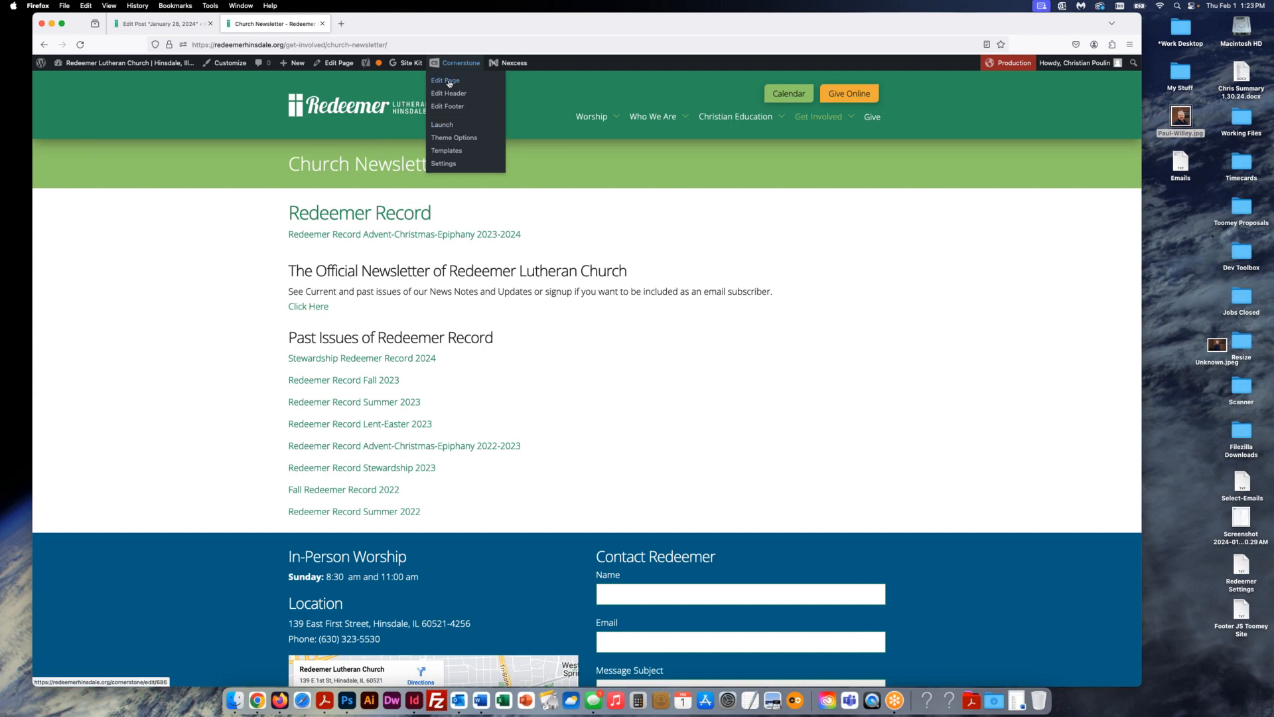
{"action": "left_click", "coordinate": [450, 81]}
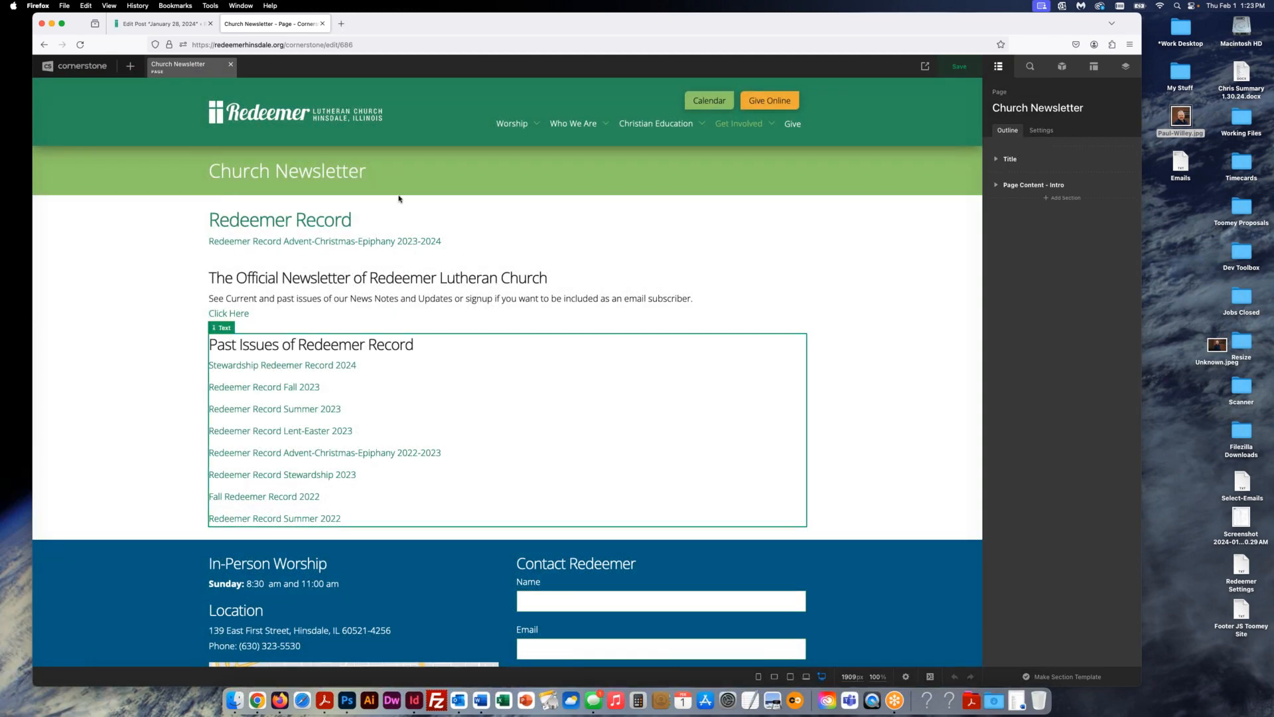
{"action": "left_click", "coordinate": [376, 278]}
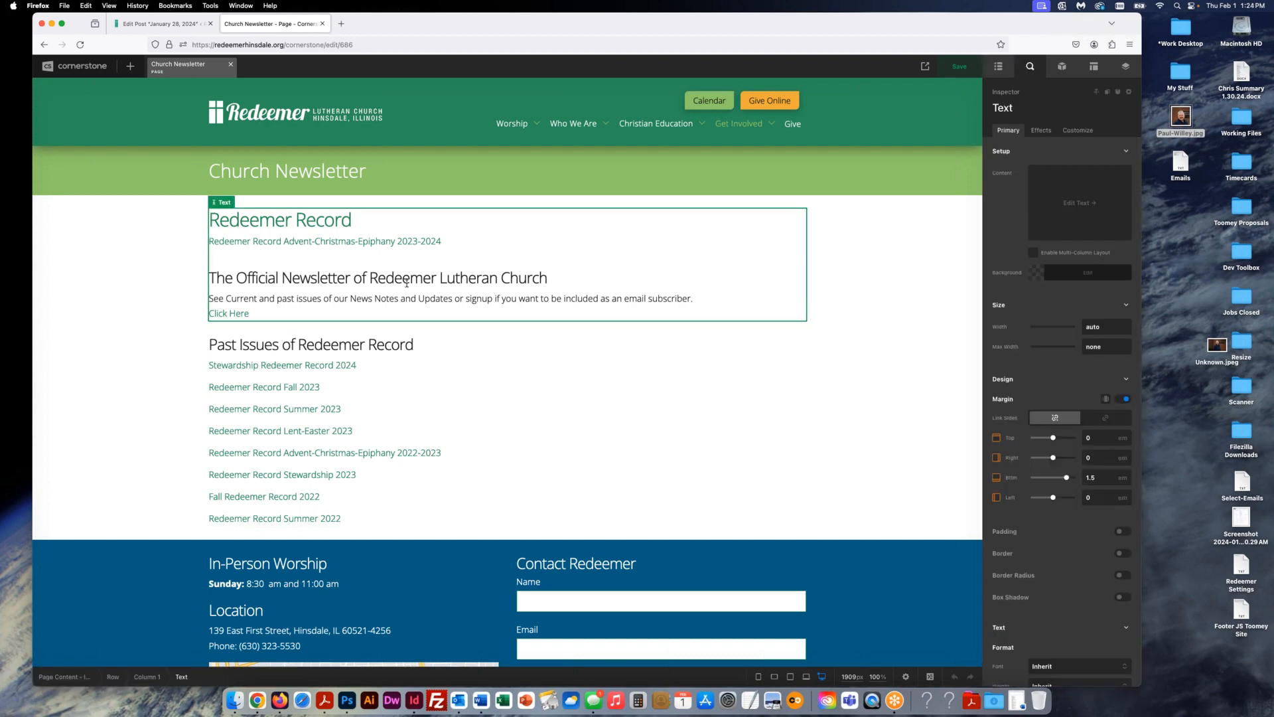
{"action": "left_click", "coordinate": [498, 436]}
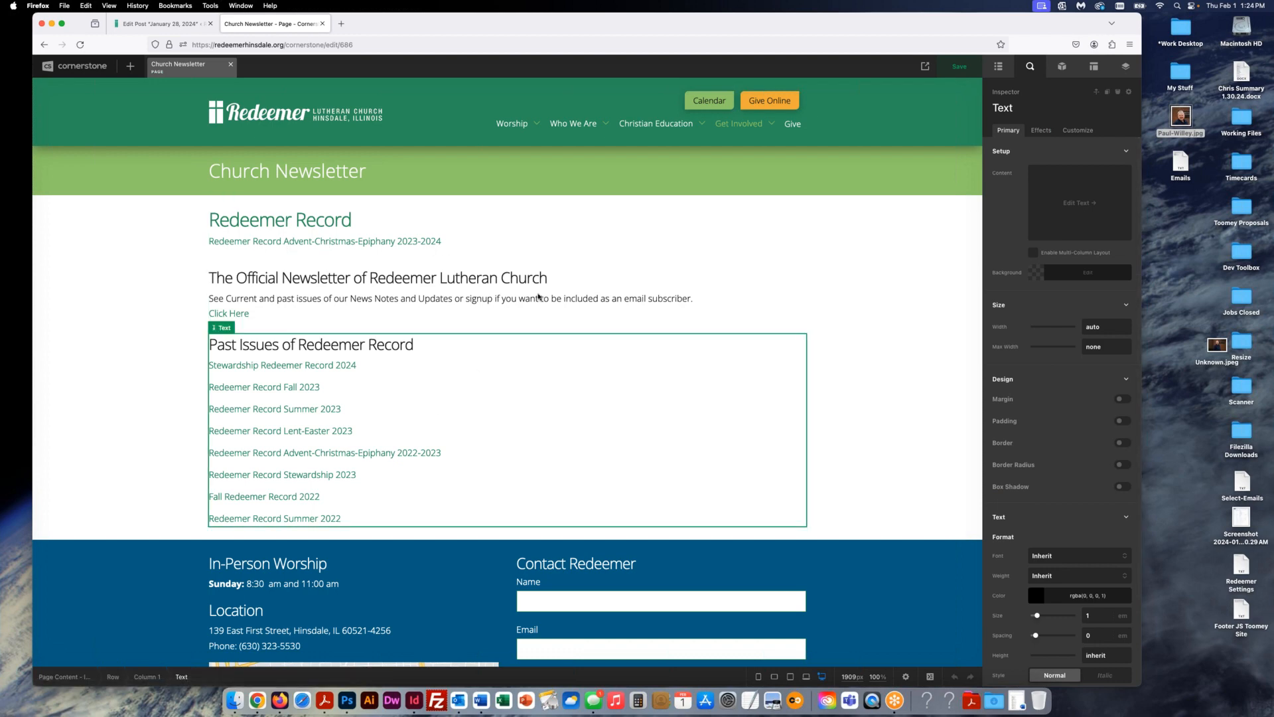
{"action": "left_click", "coordinate": [539, 264]}
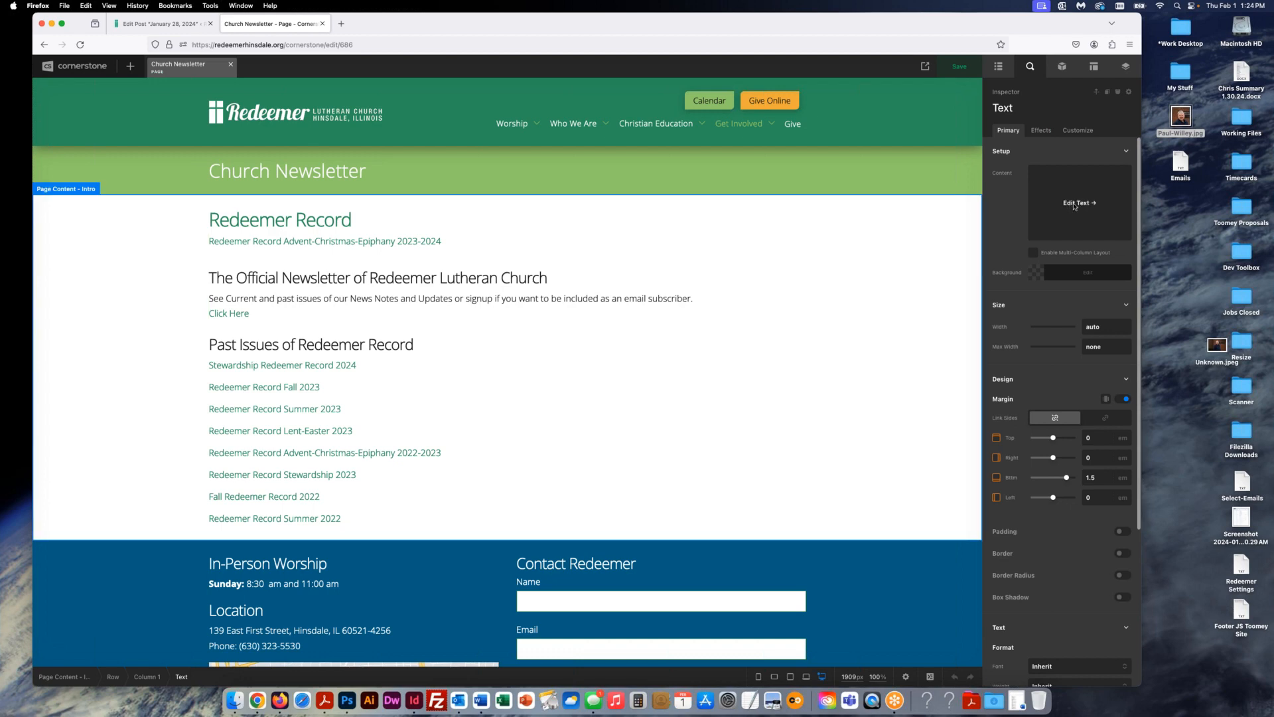
{"action": "left_click", "coordinate": [1075, 204]}
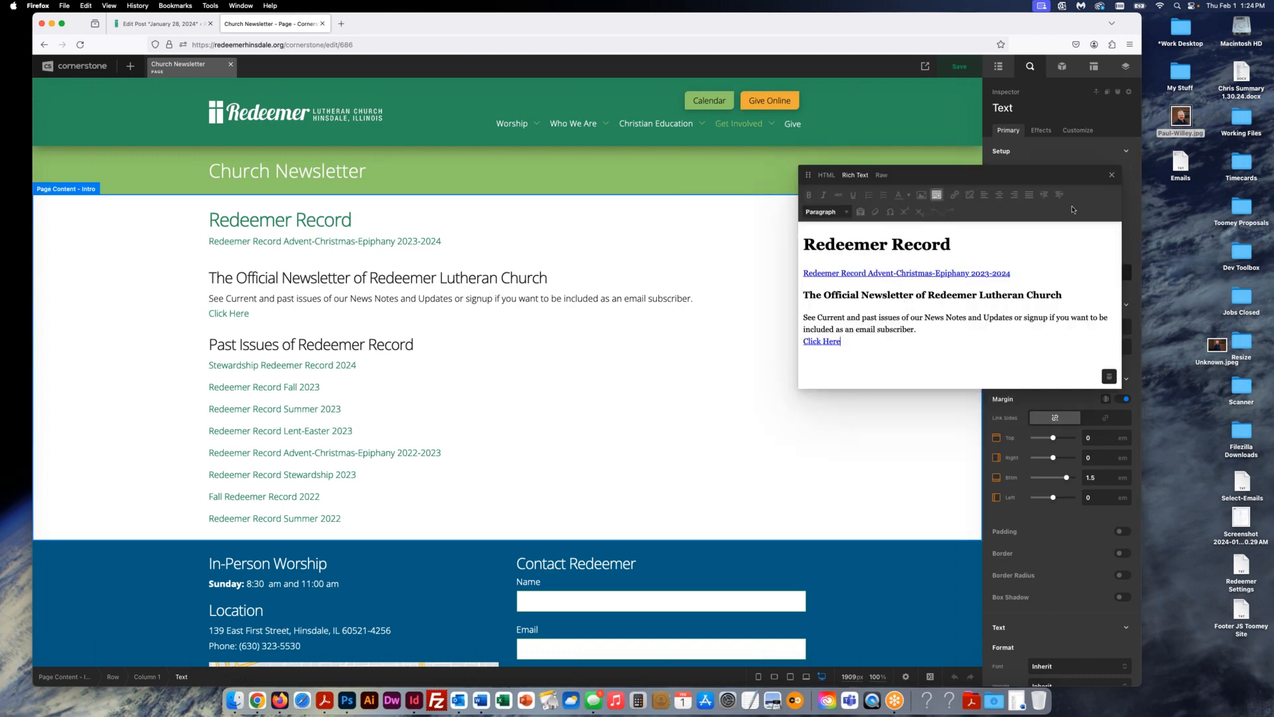
{"action": "left_click_drag", "start_coordinate": [1012, 274], "coordinate": [792, 267]}
{"action": "key", "text": "super+c"}
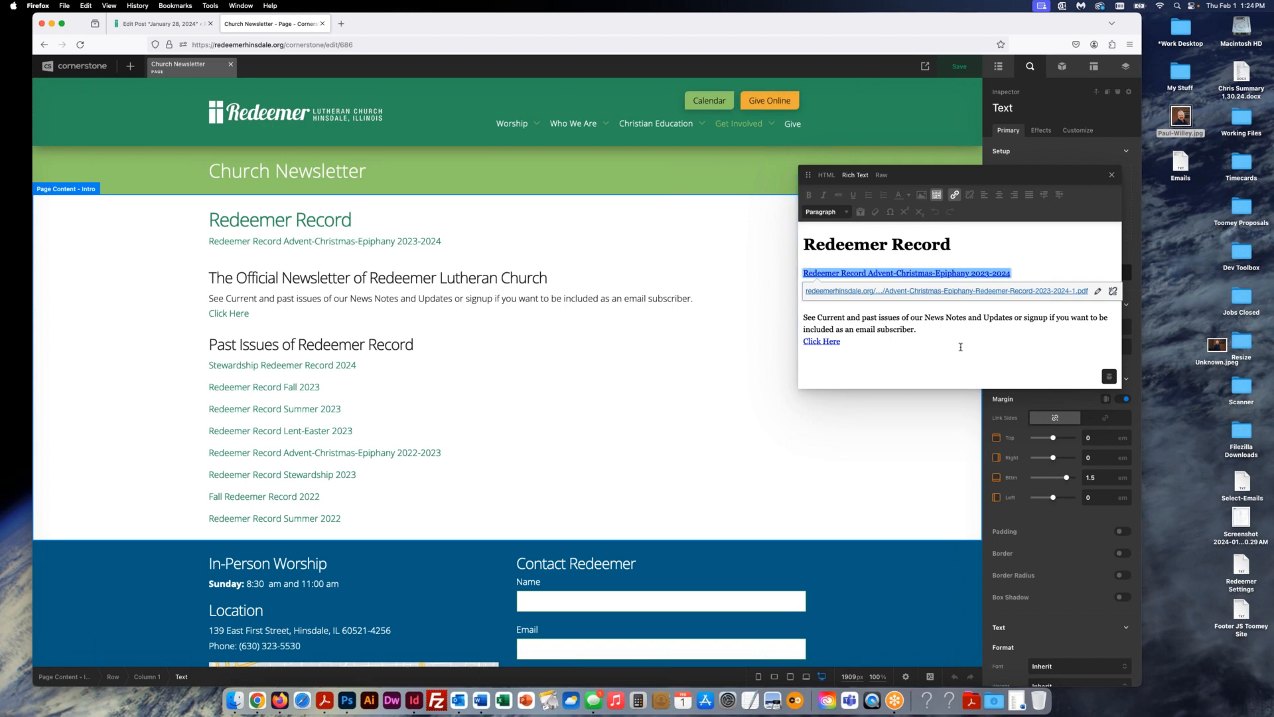
{"action": "key", "text": "BackSpace"}
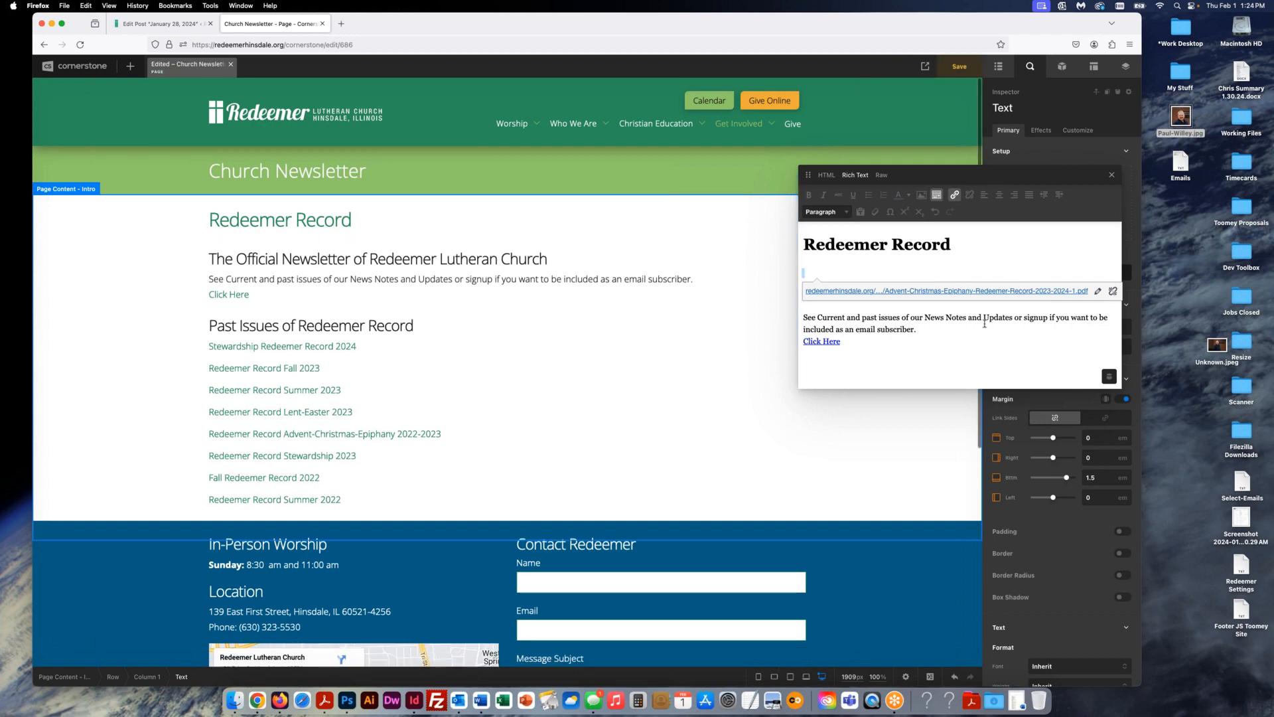
{"action": "left_click", "coordinate": [1112, 176]}
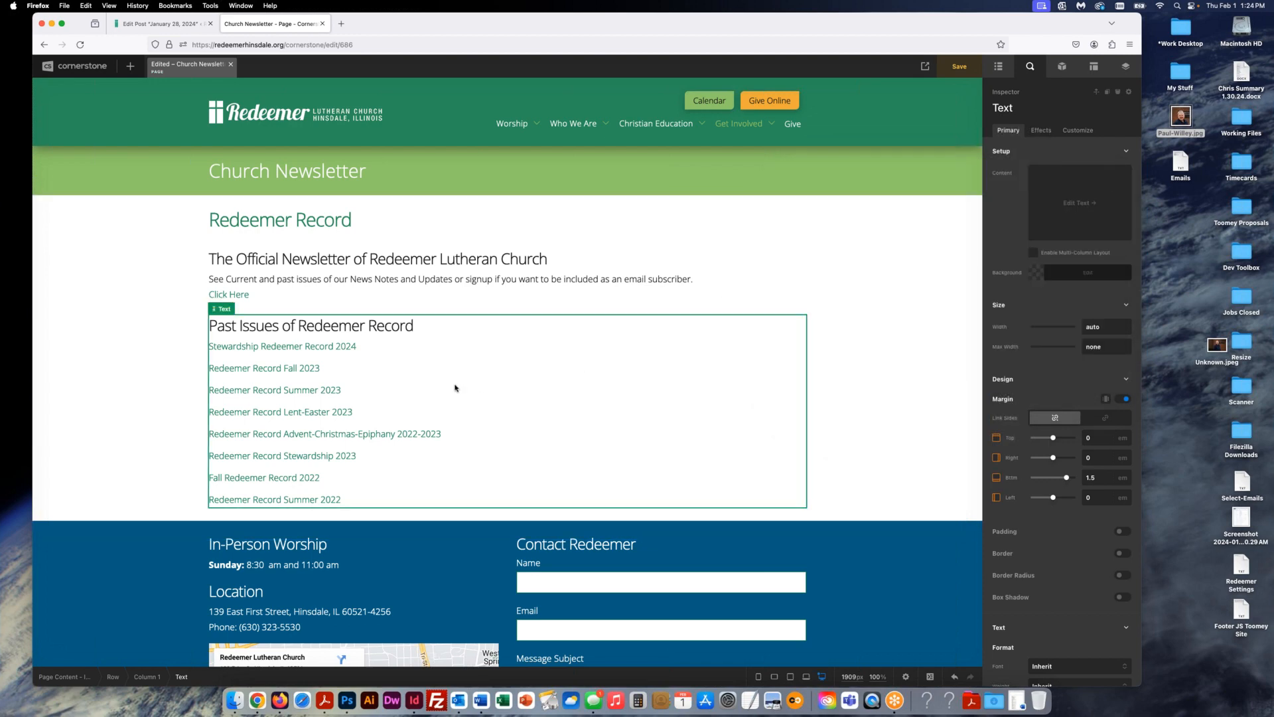
{"action": "left_click", "coordinate": [453, 386]}
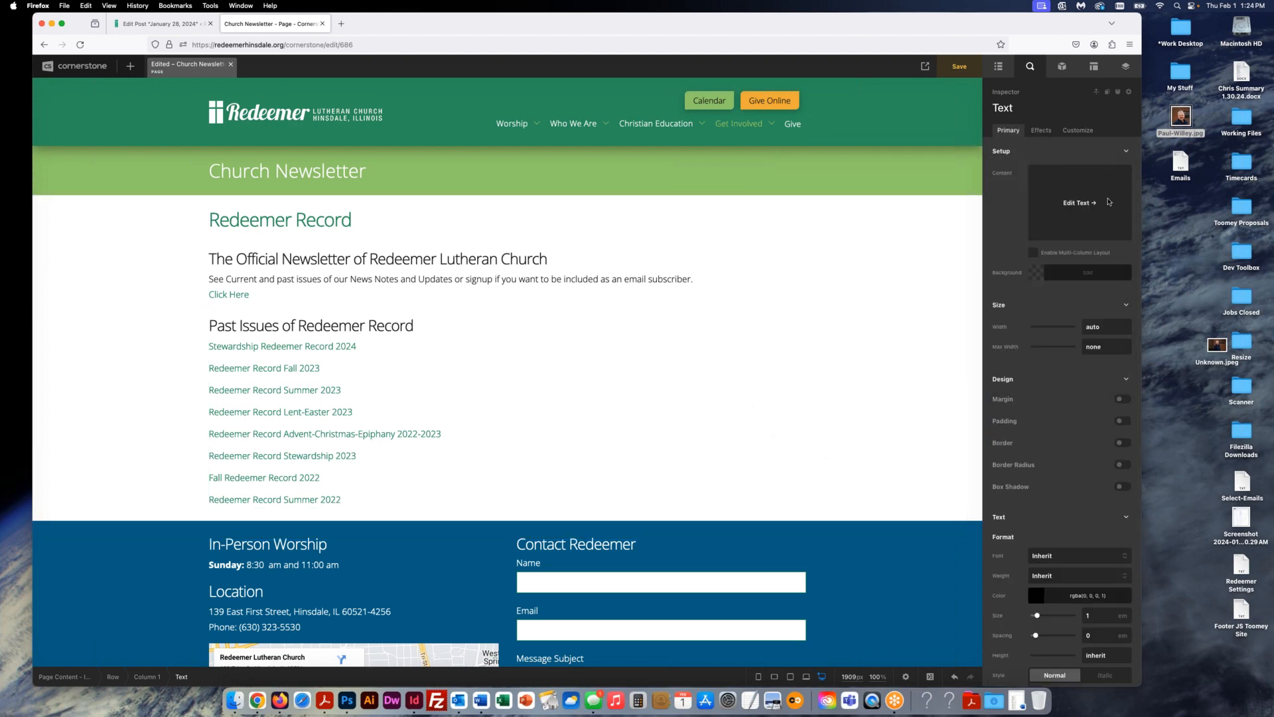
{"action": "left_click", "coordinate": [1083, 206]}
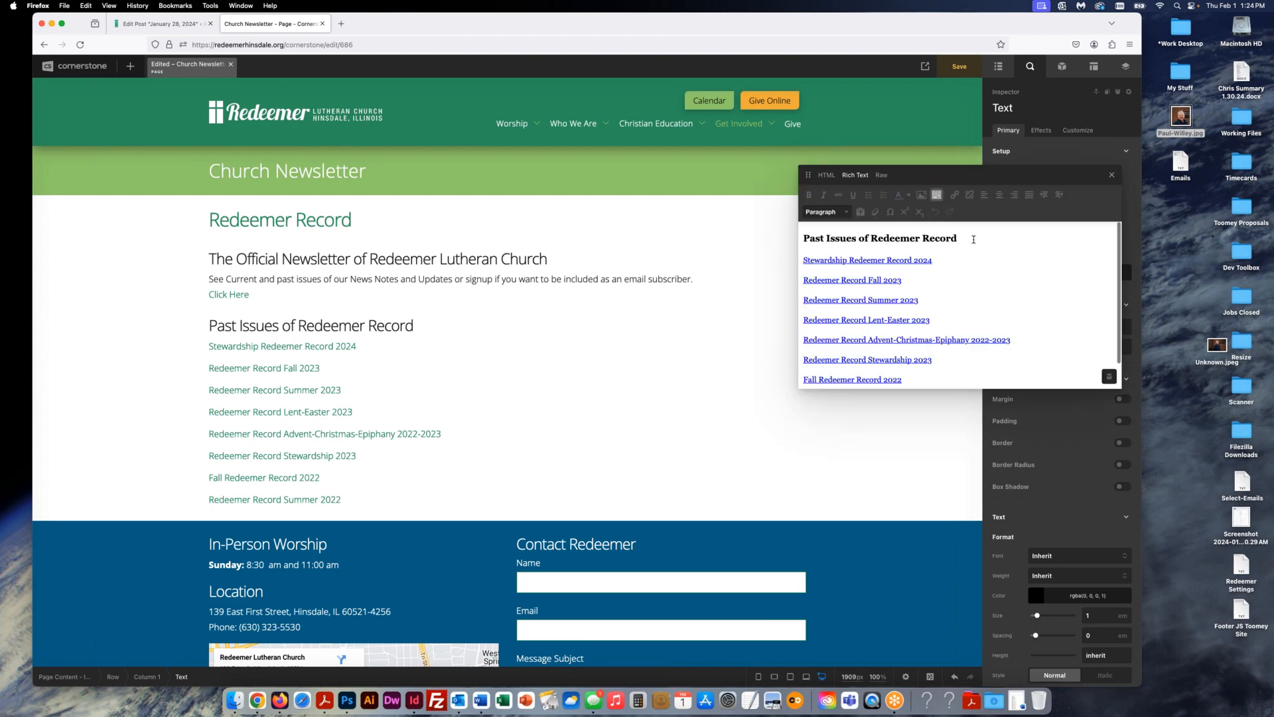
{"action": "key", "text": "Return"}
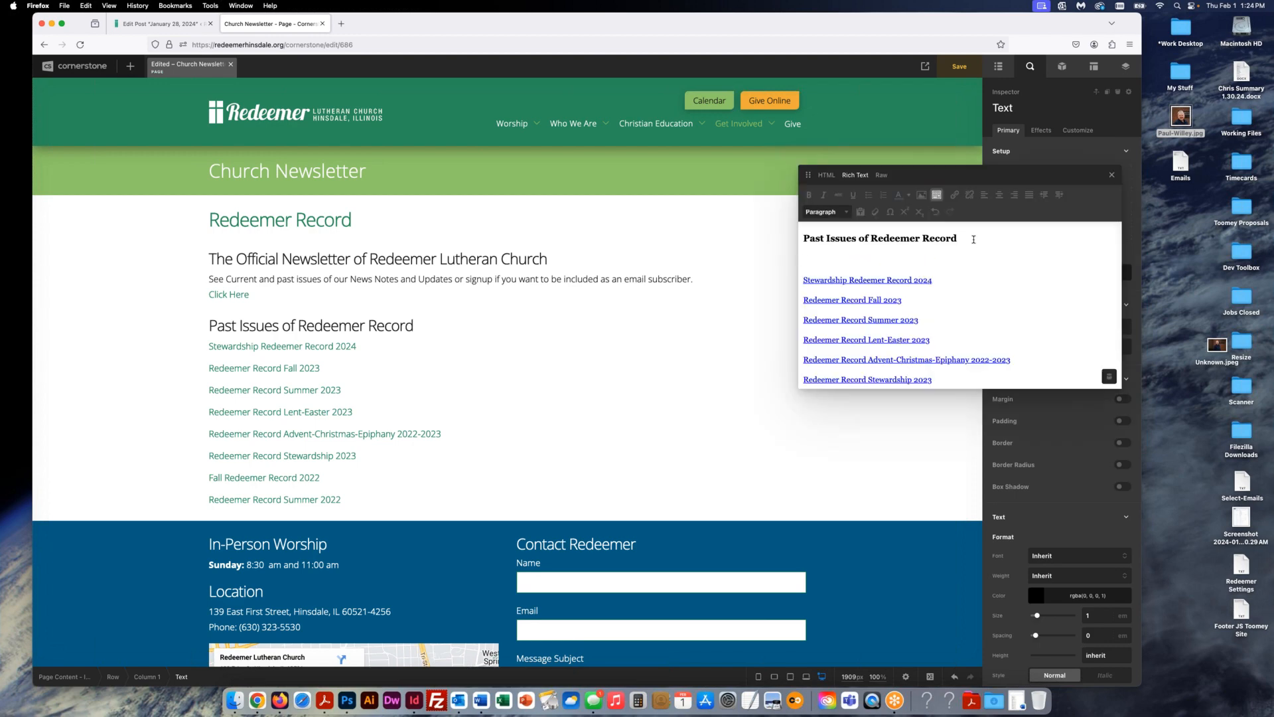
{"action": "key", "text": "super+v"}
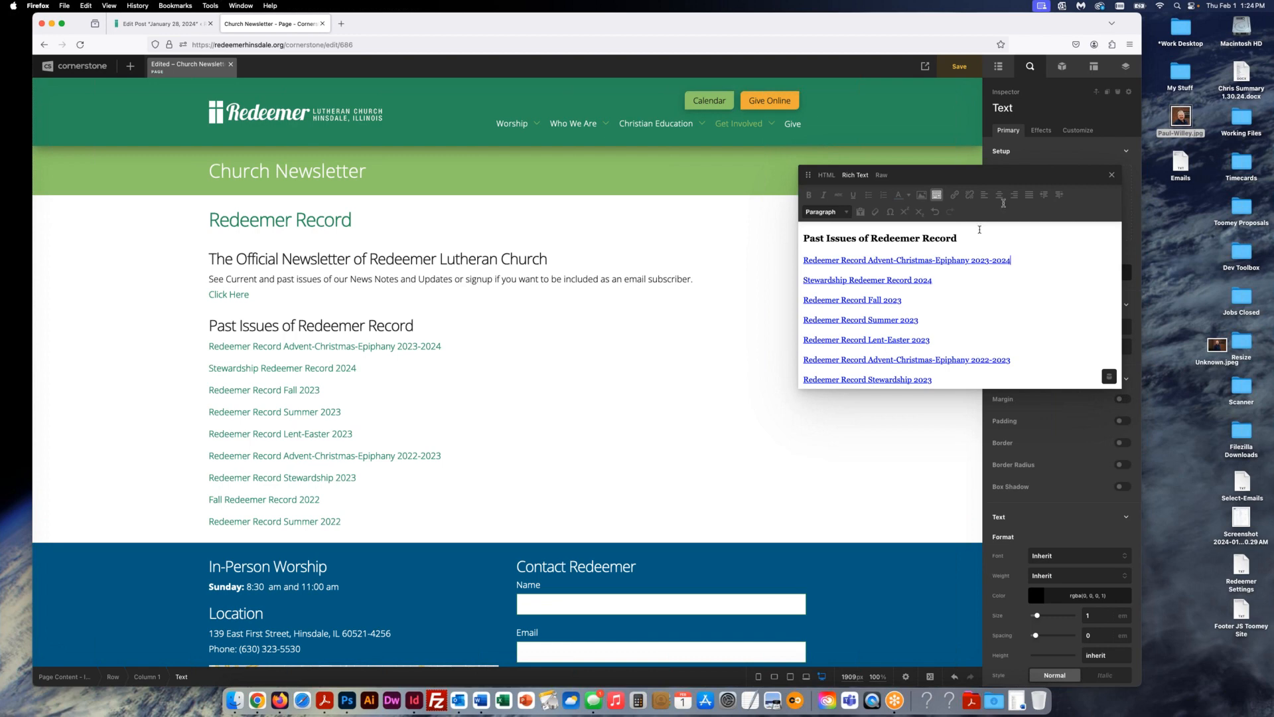
{"action": "key", "text": "super+z"}
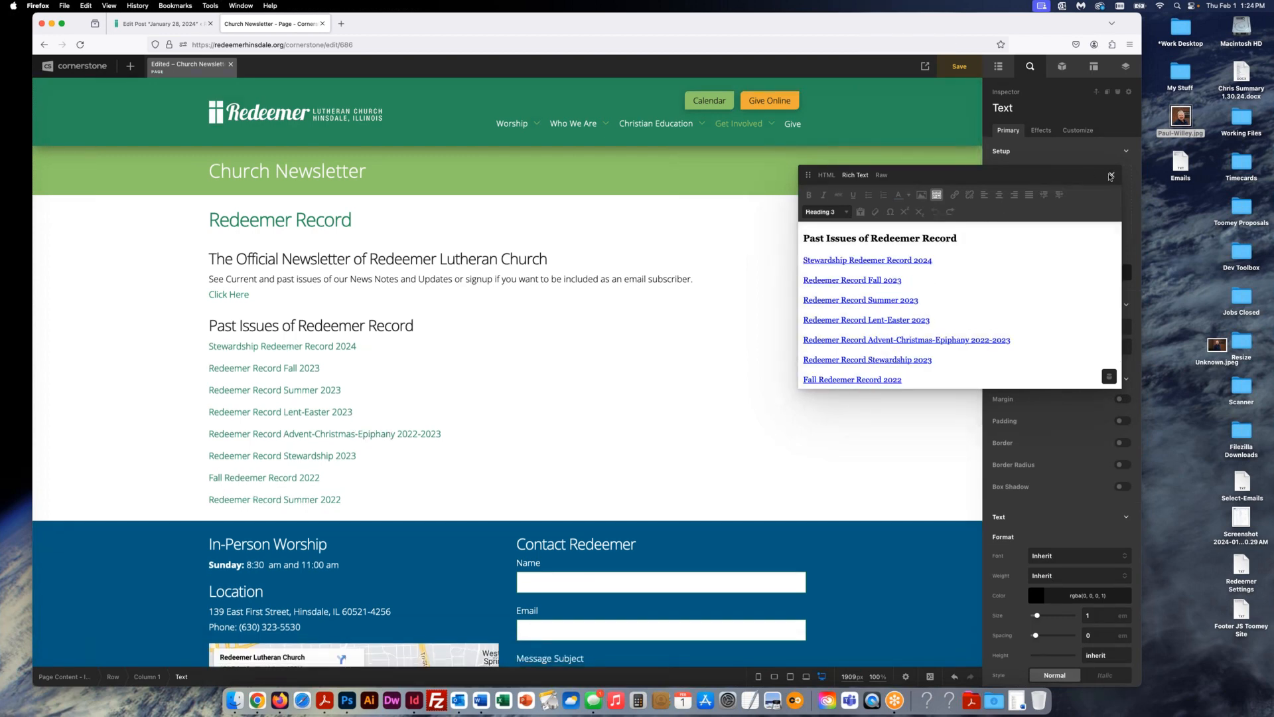
{"action": "left_click", "coordinate": [1112, 174]}
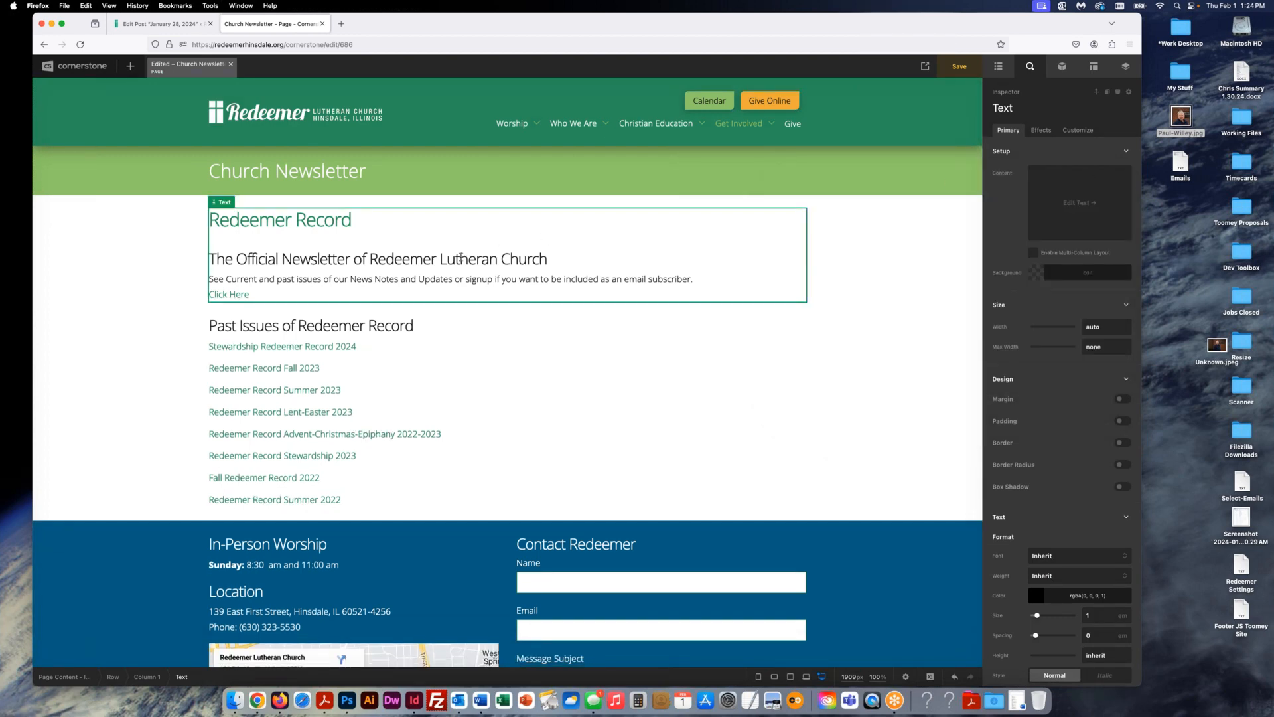
{"action": "left_click", "coordinate": [1080, 202]}
{"action": "left_click", "coordinate": [871, 265]}
{"action": "key", "text": "super+v"}
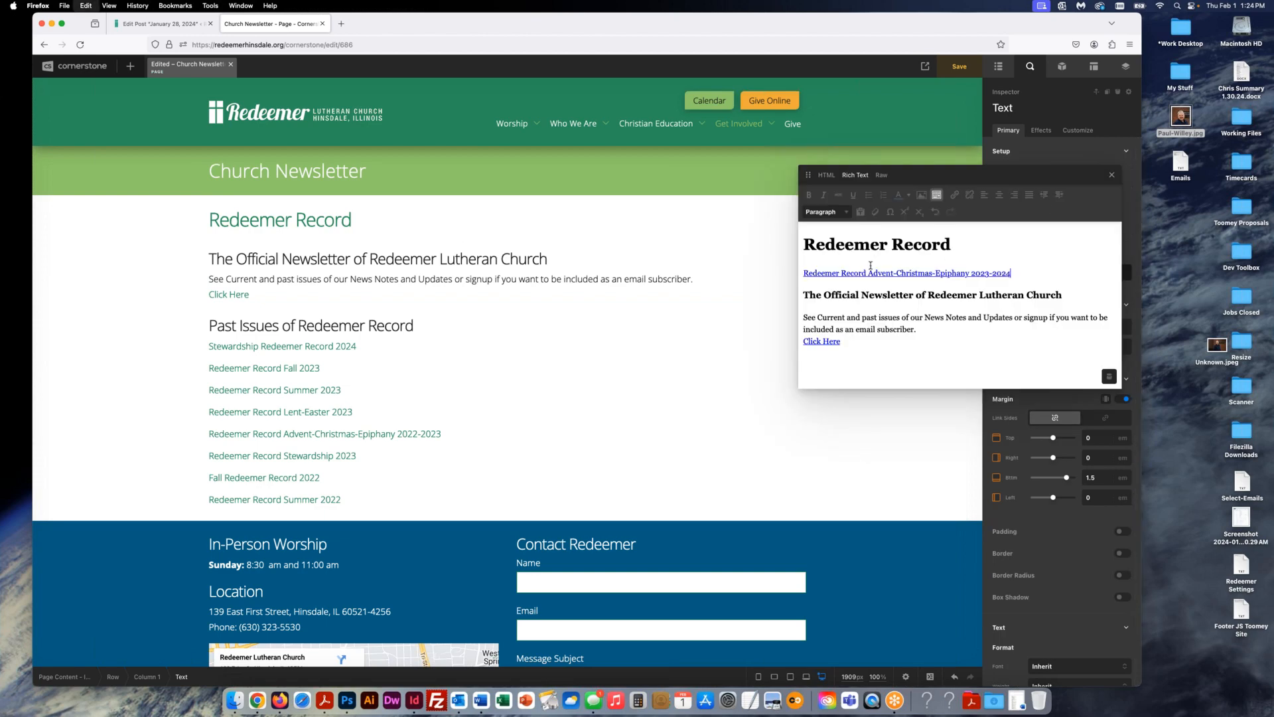
{"action": "left_click", "coordinate": [1112, 174]}
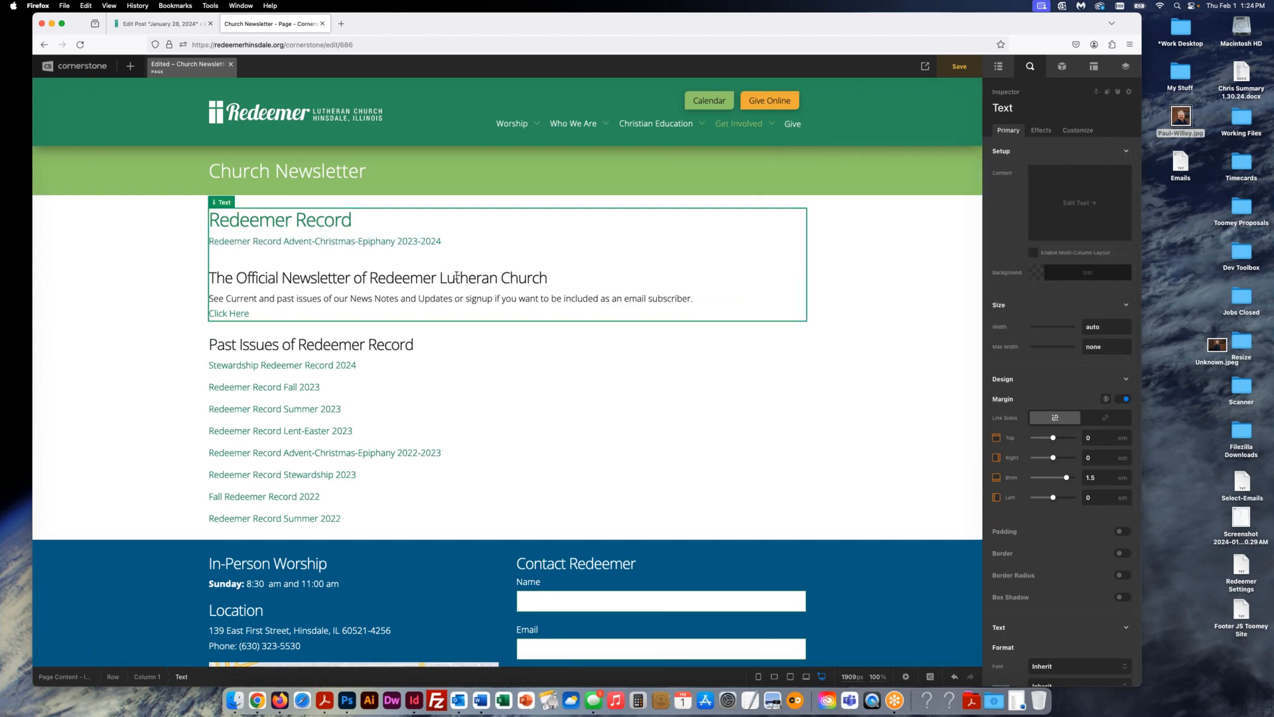
{"action": "left_click", "coordinate": [482, 380]}
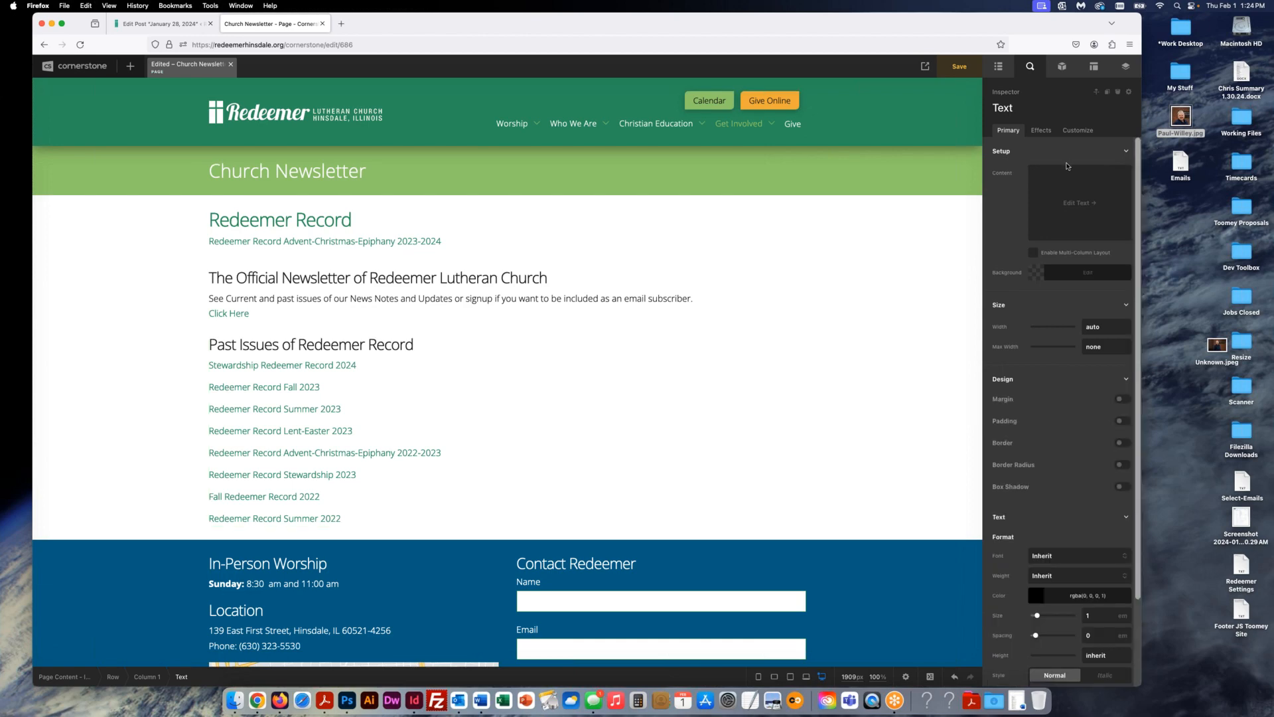
{"action": "left_click", "coordinate": [1080, 202]}
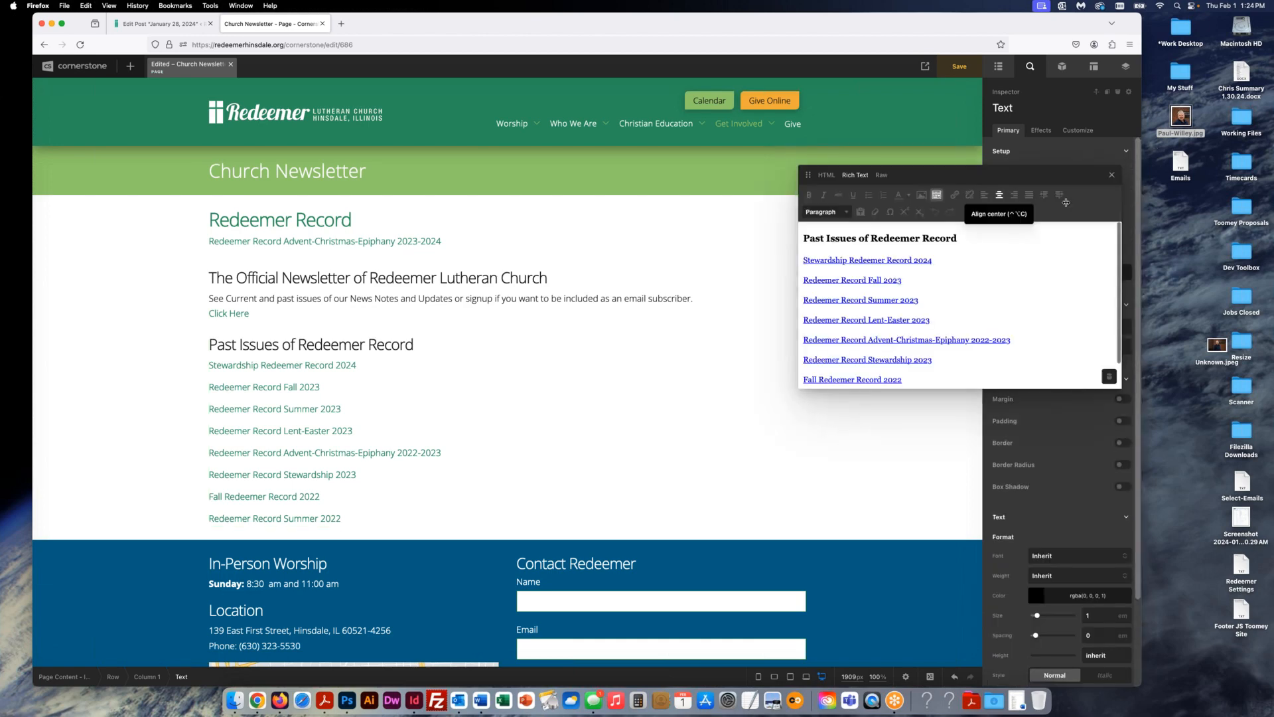
{"action": "left_click", "coordinate": [984, 237]}
{"action": "key", "text": "Return"}
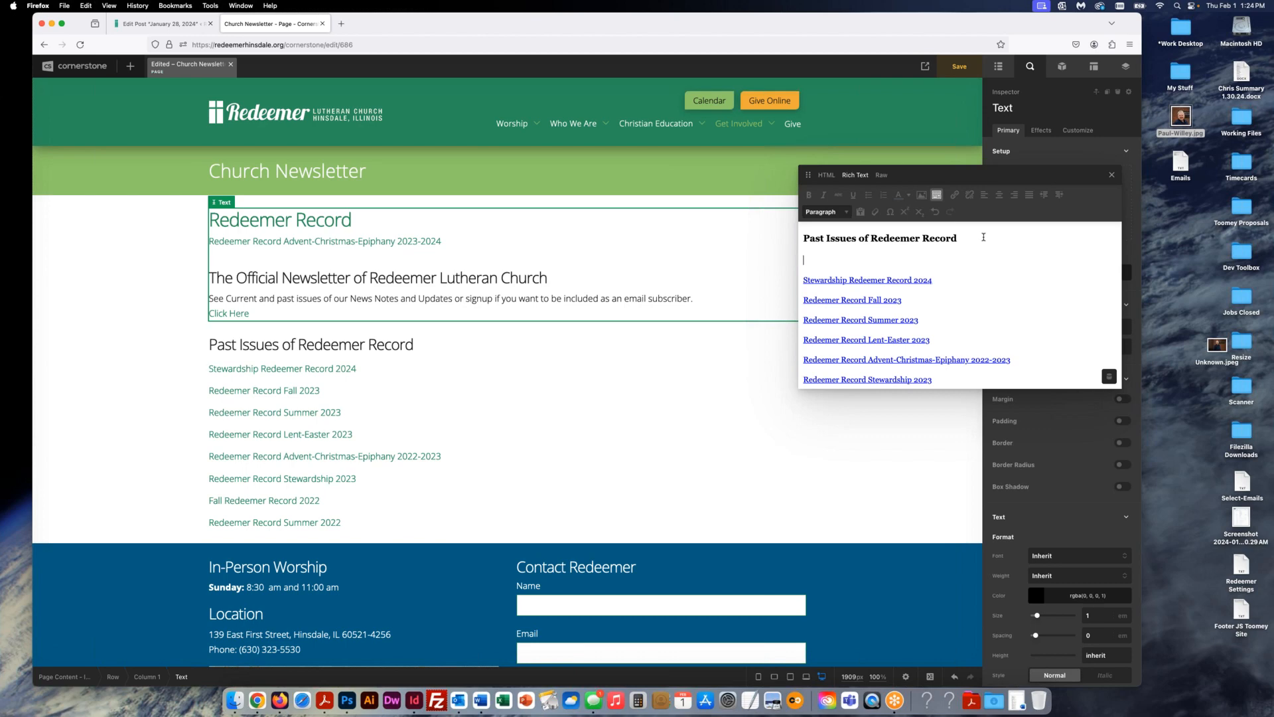
{"action": "type", "text": "Name"}
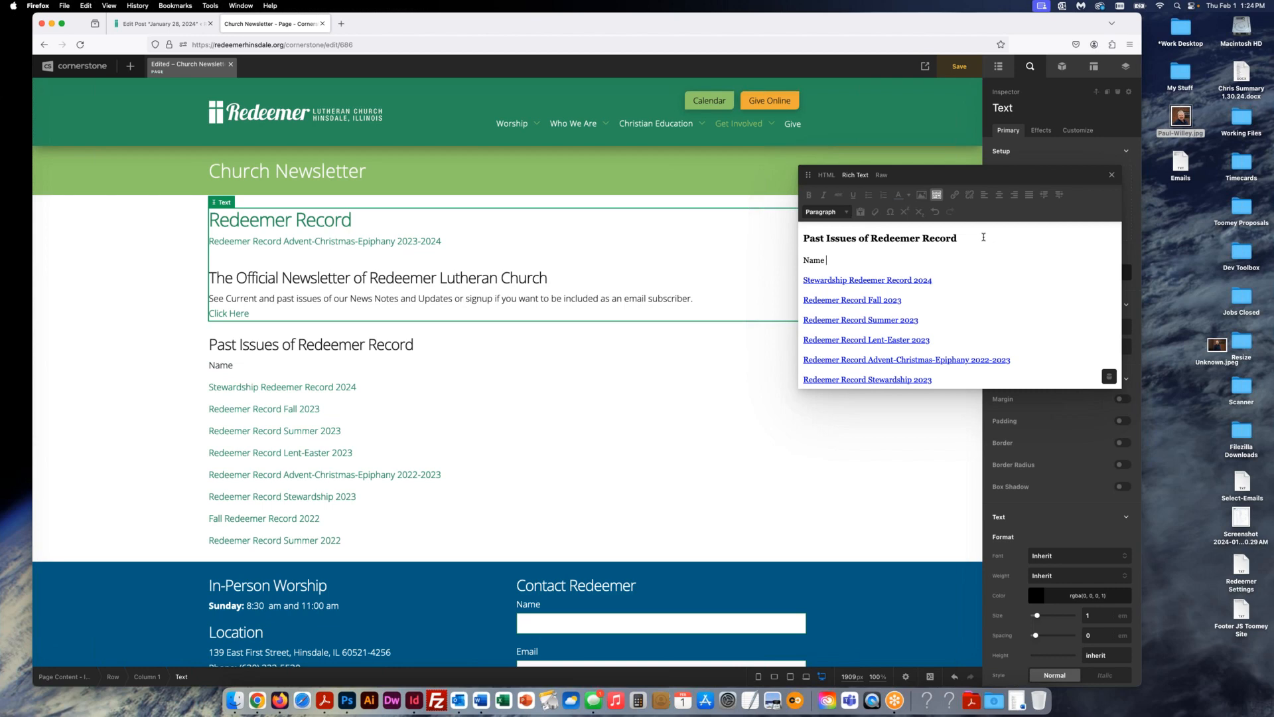
{"action": "double_click", "coordinate": [815, 260]}
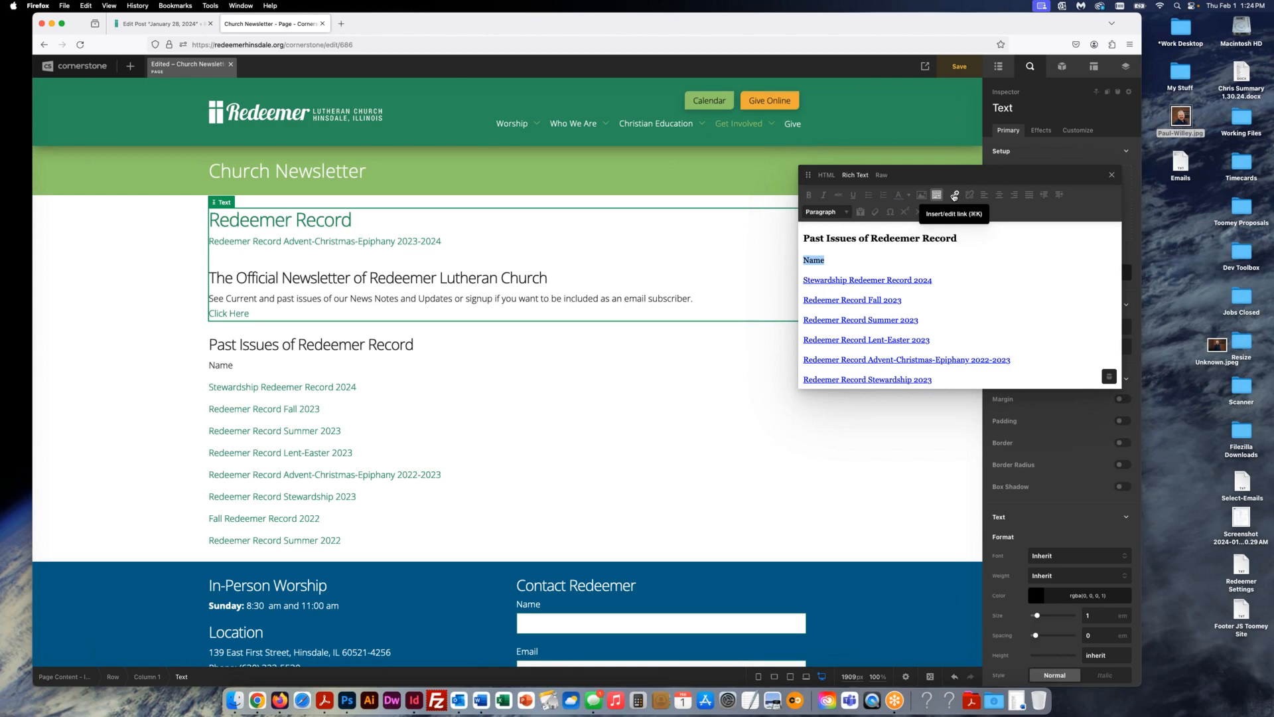
{"action": "left_click", "coordinate": [954, 196]}
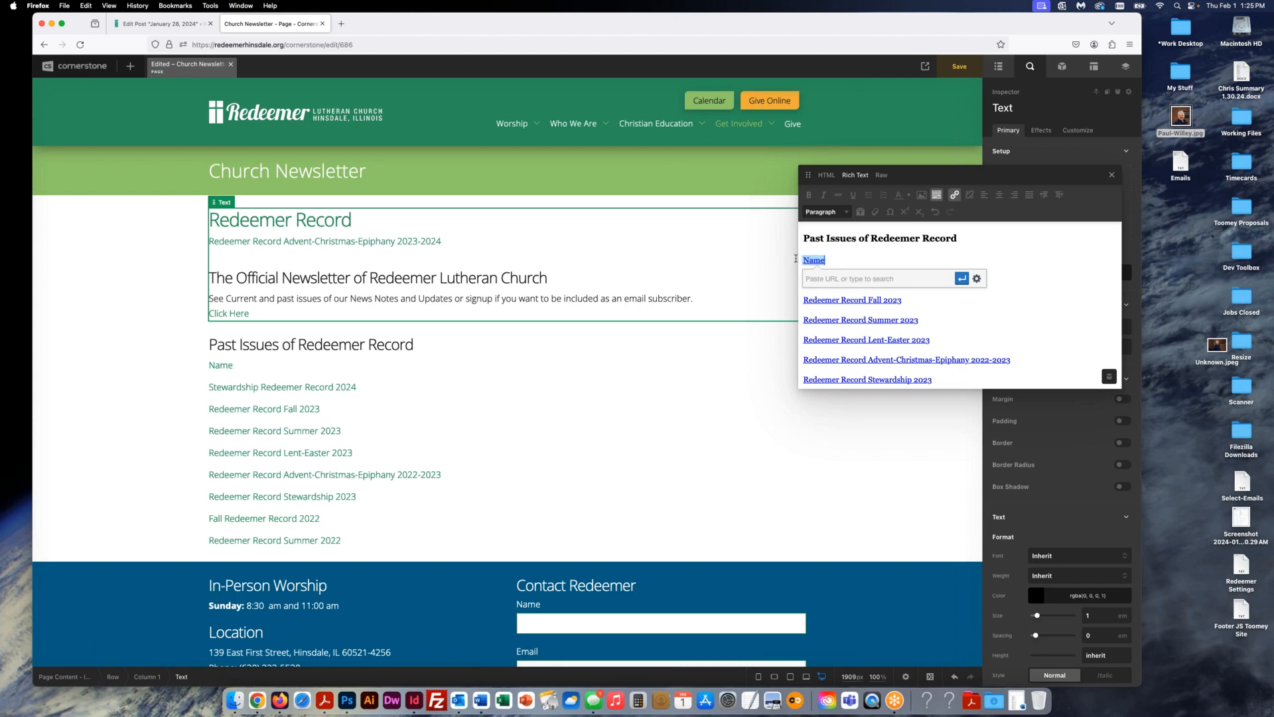
{"action": "key", "text": "BackSpace"}
{"action": "key", "text": "BackSpace"}
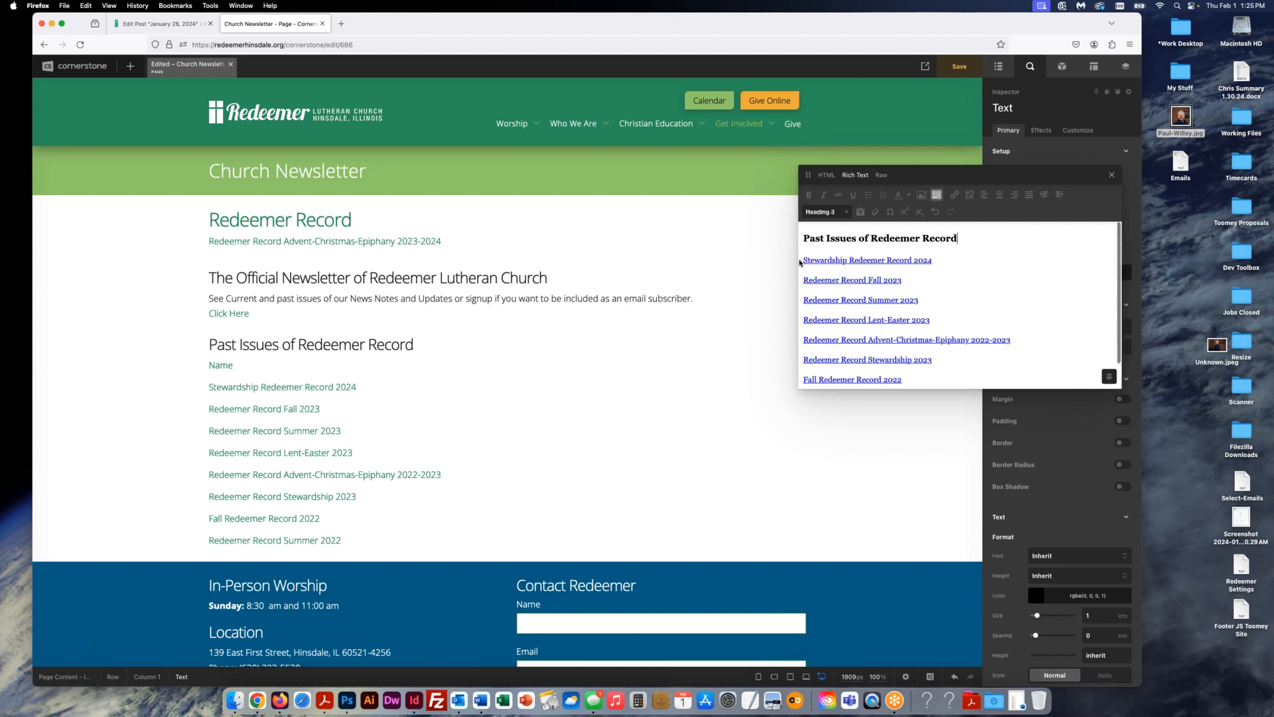
{"action": "left_click", "coordinate": [790, 260]}
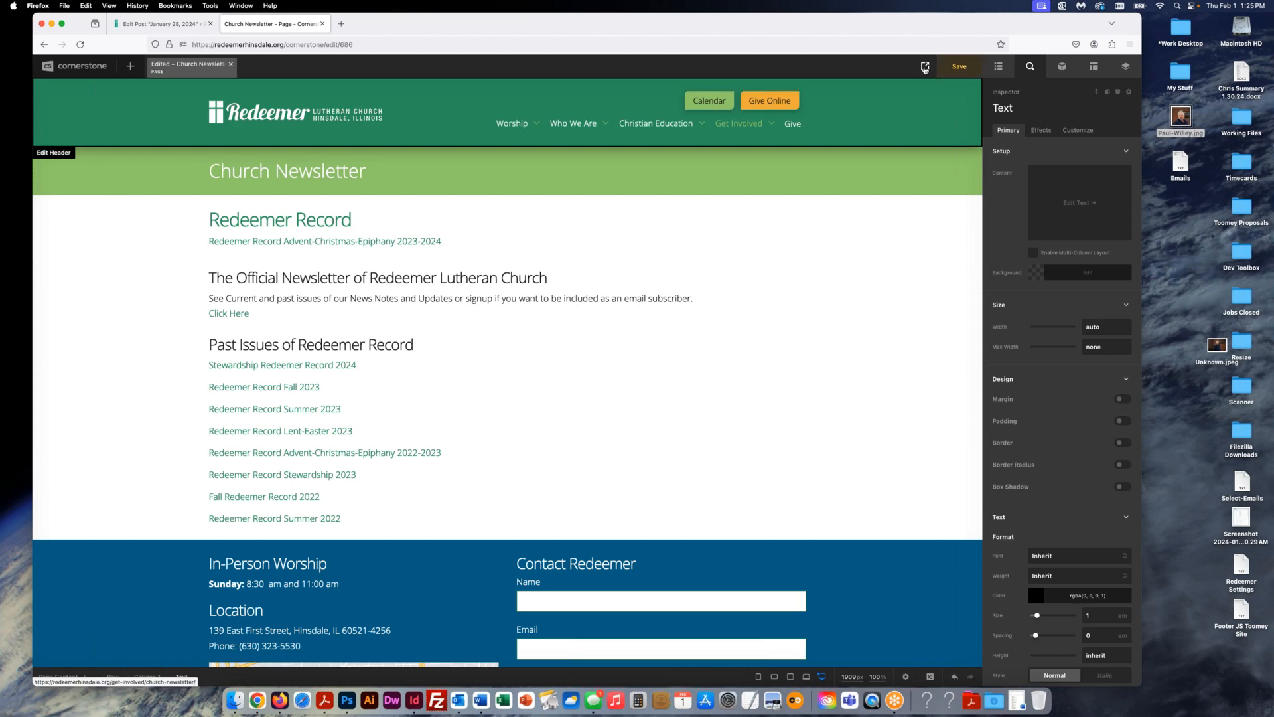
- Save the Church Newsletter page and view its live frontend version in a new tab
{"action": "key", "text": "super+s"}
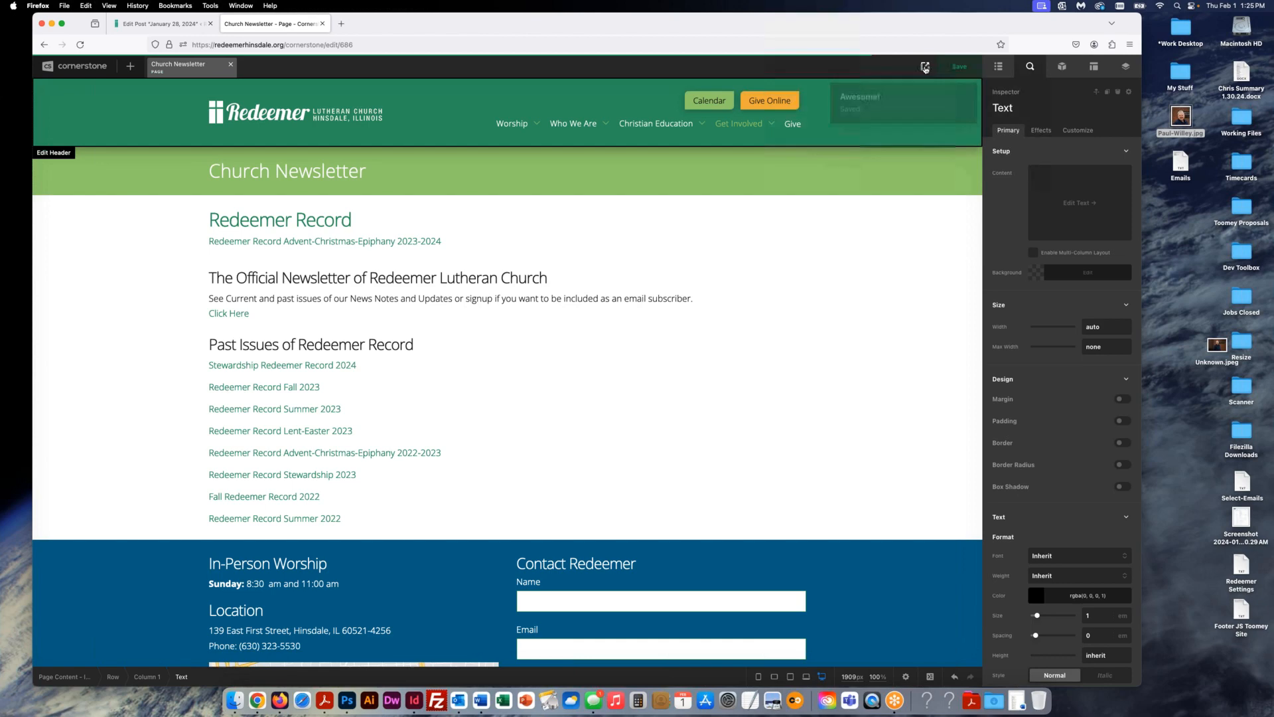
{"action": "mouse_move", "coordinate": [925, 68]}
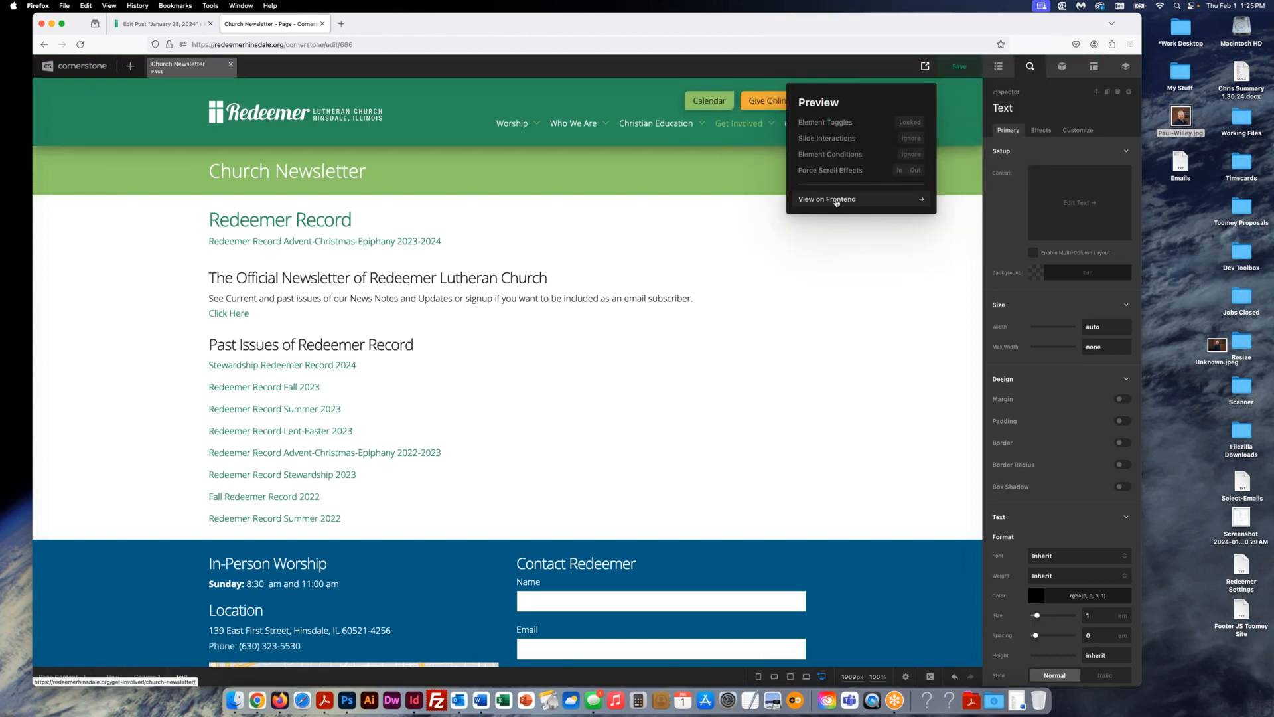
{"action": "left_click", "coordinate": [838, 200]}
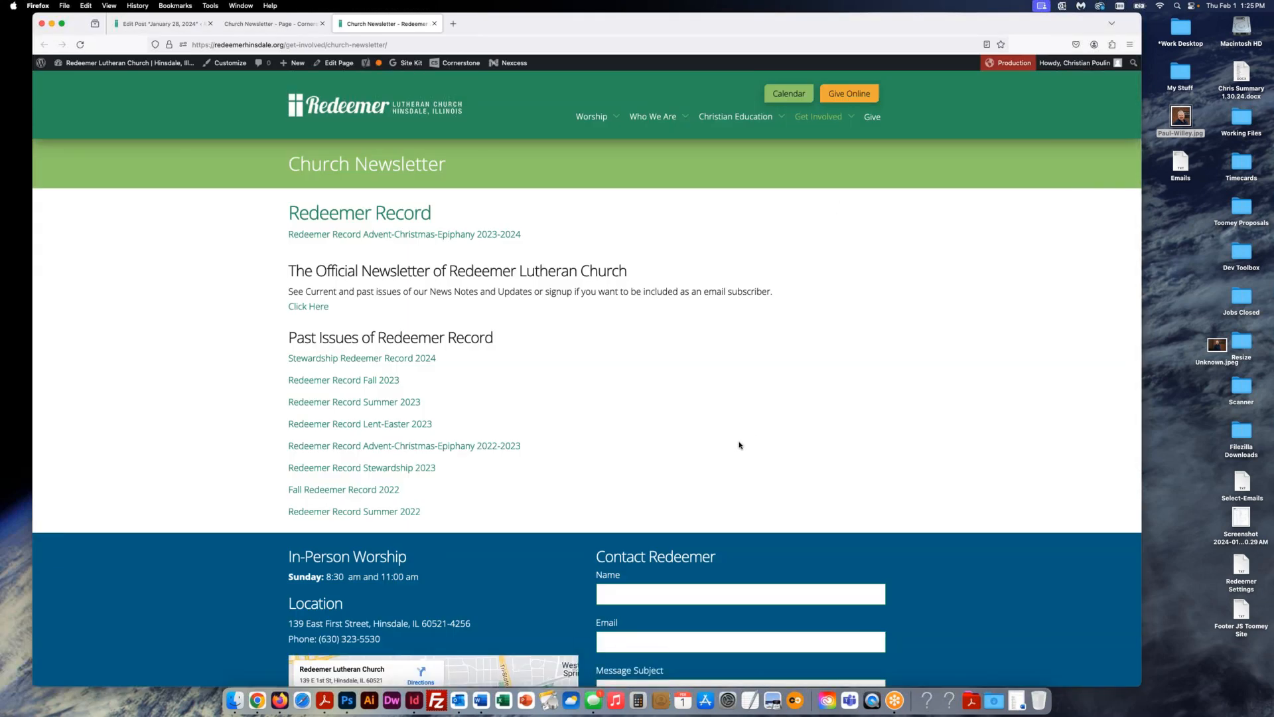
{"action": "left_click", "coordinate": [303, 27]}
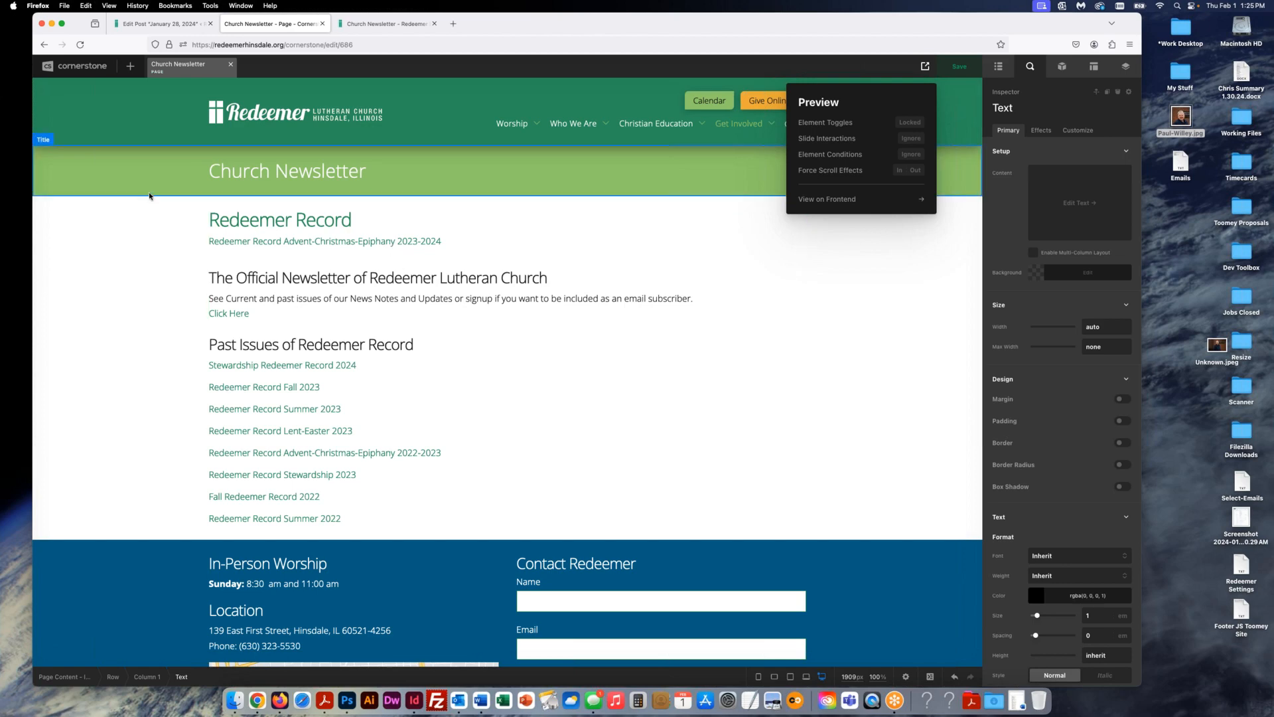
- Open the About Worship page for editing from Cornerstone's All Documents list
{"action": "left_click", "coordinate": [78, 67]}
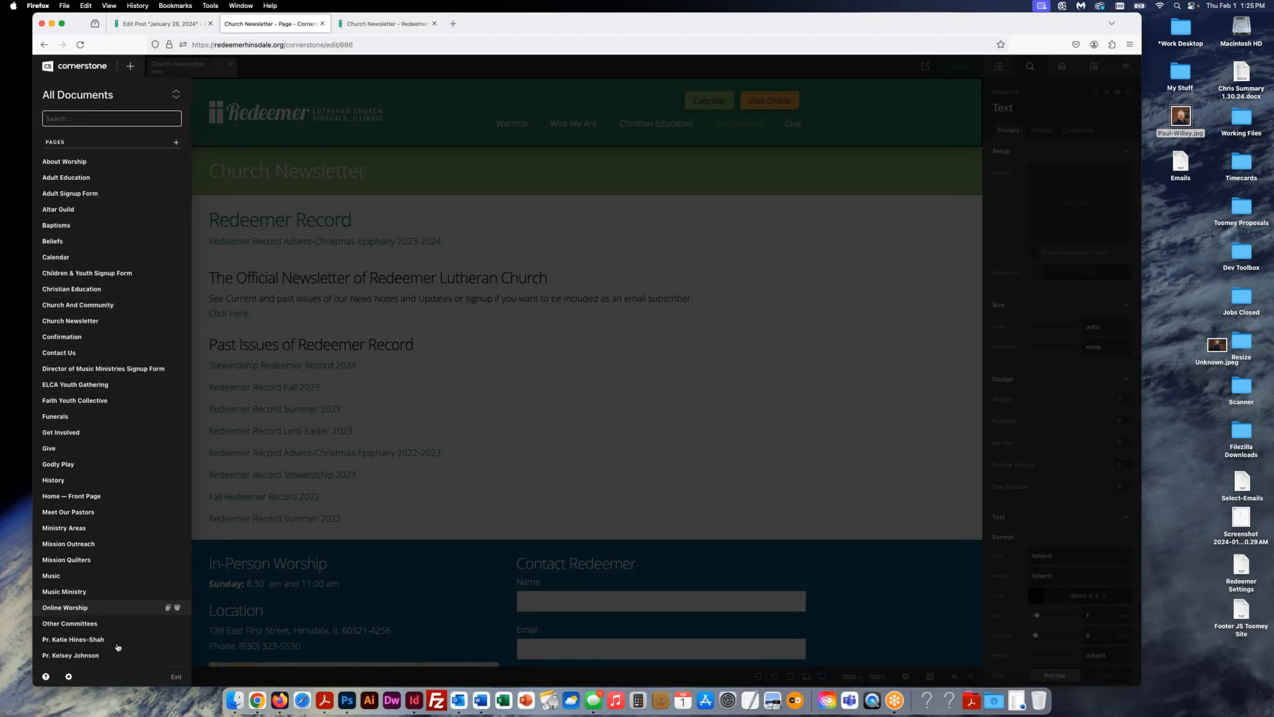
{"action": "scroll", "coordinate": [113, 618], "scroll_direction": "down", "scroll_amount": 10}
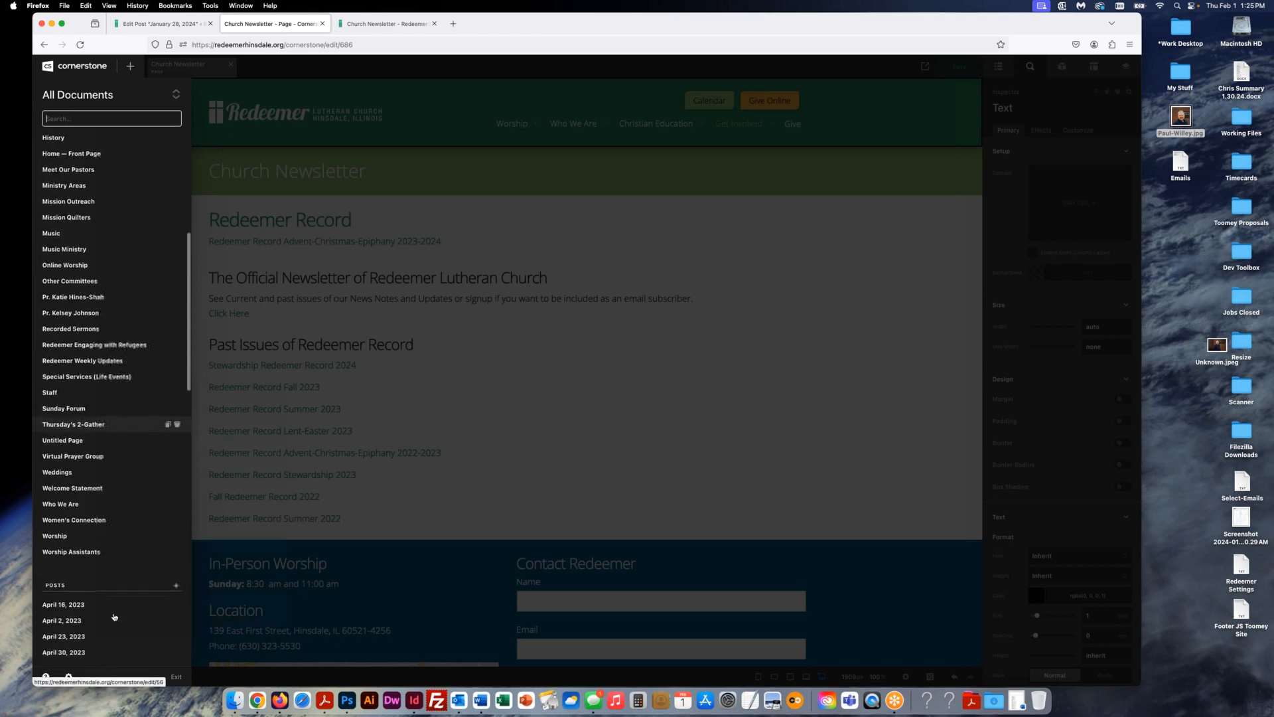
{"action": "scroll", "coordinate": [116, 593], "scroll_direction": "up", "scroll_amount": 10}
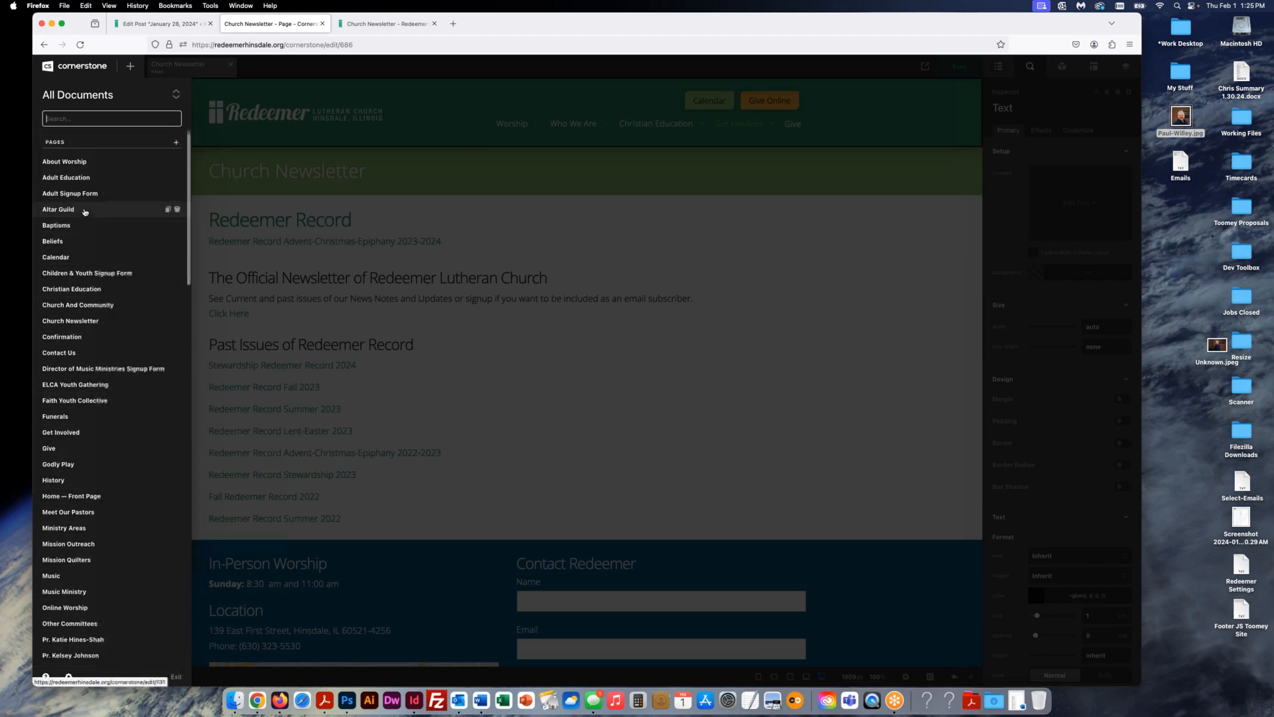
{"action": "left_click", "coordinate": [79, 161]}
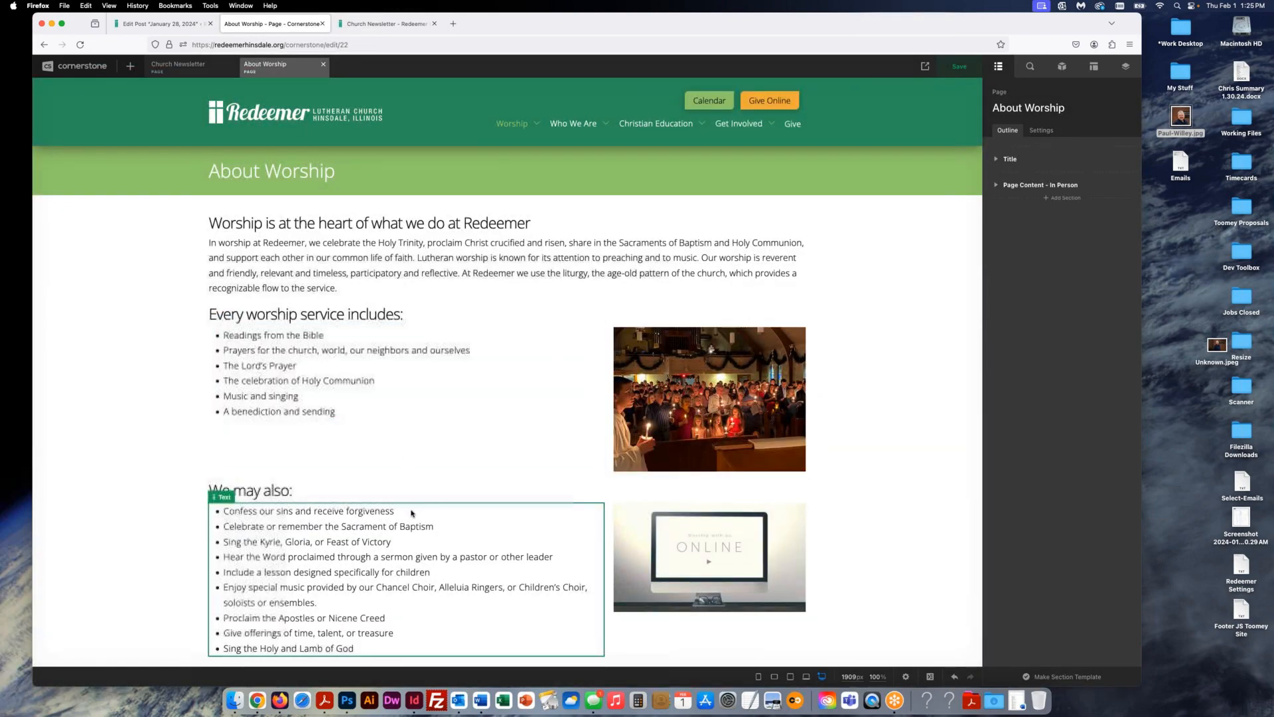
{"action": "scroll", "coordinate": [410, 513], "scroll_direction": "down", "scroll_amount": 3}
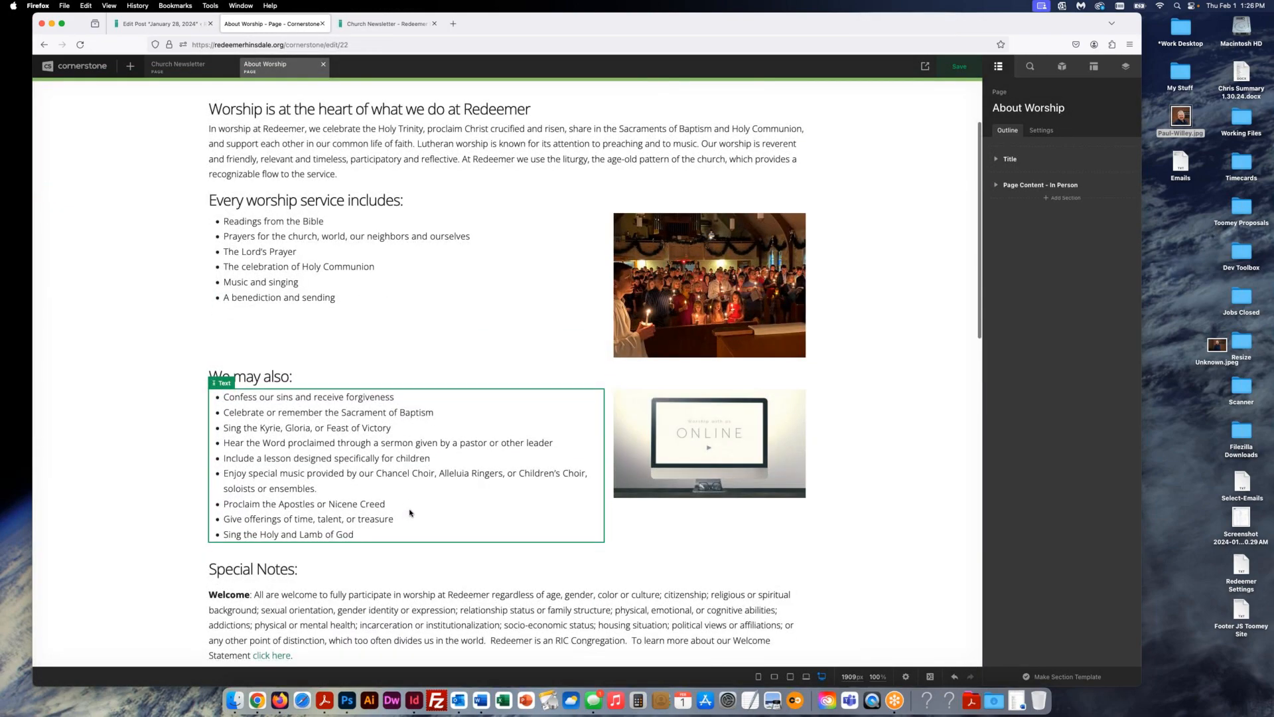
{"action": "scroll", "coordinate": [409, 513], "scroll_direction": "down", "scroll_amount": 8}
{"action": "scroll", "coordinate": [409, 513], "scroll_direction": "up", "scroll_amount": 12}
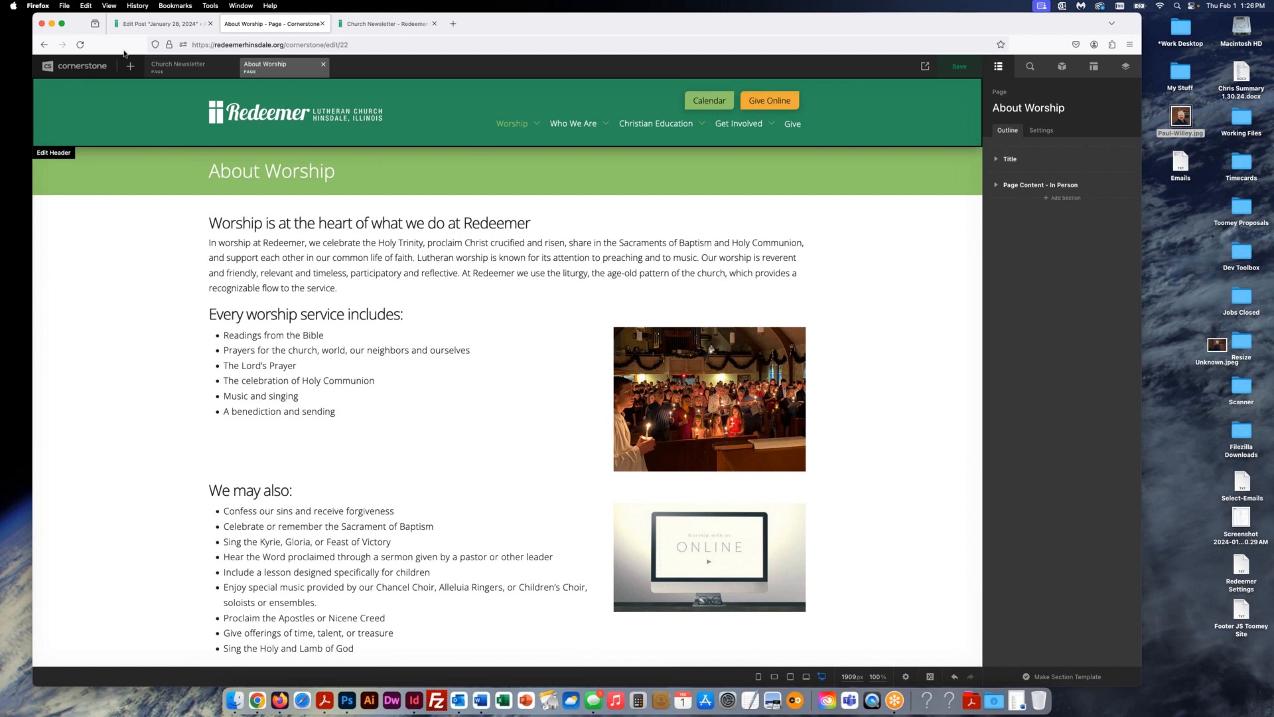
- Copy the file URL of Advent-Christmas-Epiphany-Redeemer-Record-2023-2024-1.pdf from the Media Library
{"action": "left_click", "coordinate": [150, 25]}
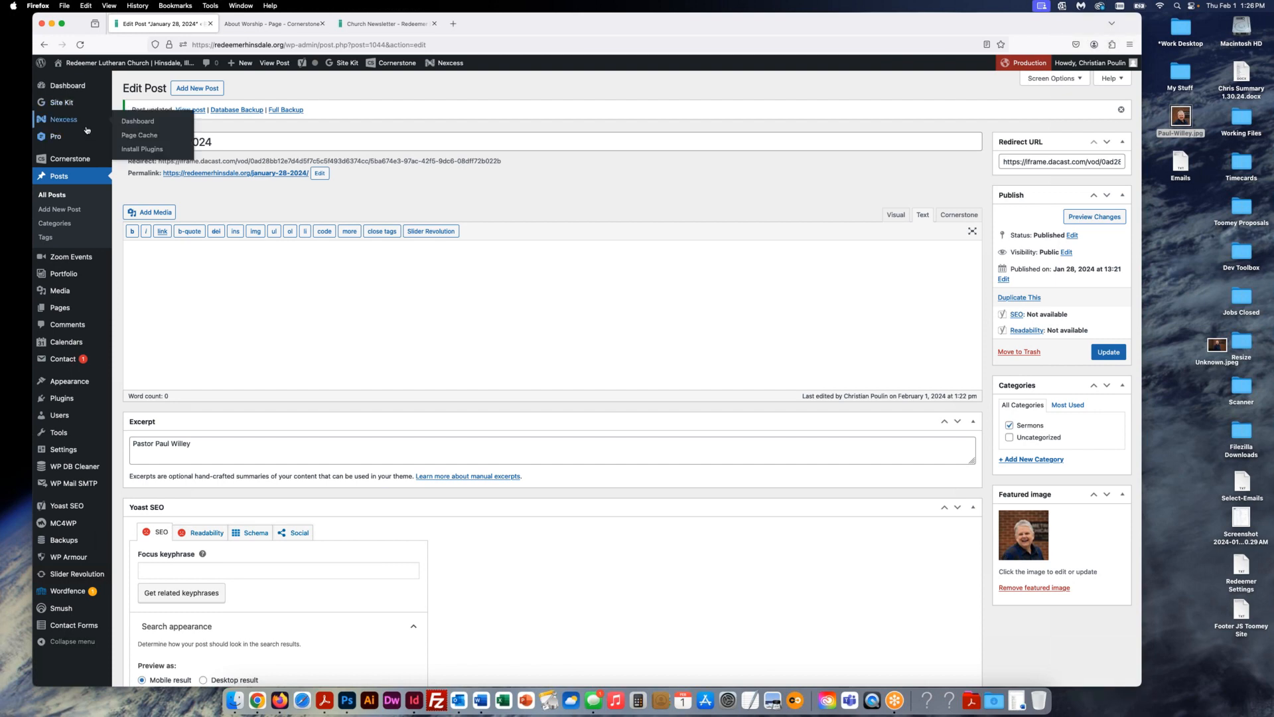
{"action": "left_click", "coordinate": [60, 296]}
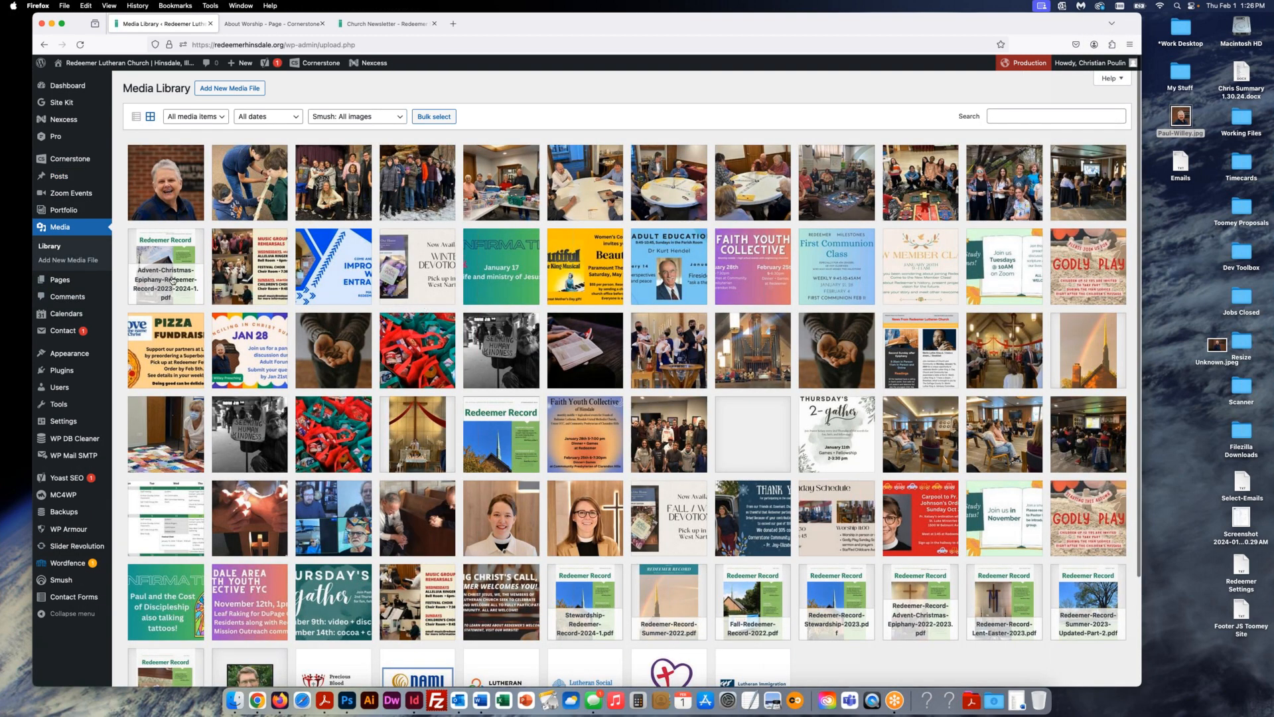
{"action": "left_click", "coordinate": [169, 272]}
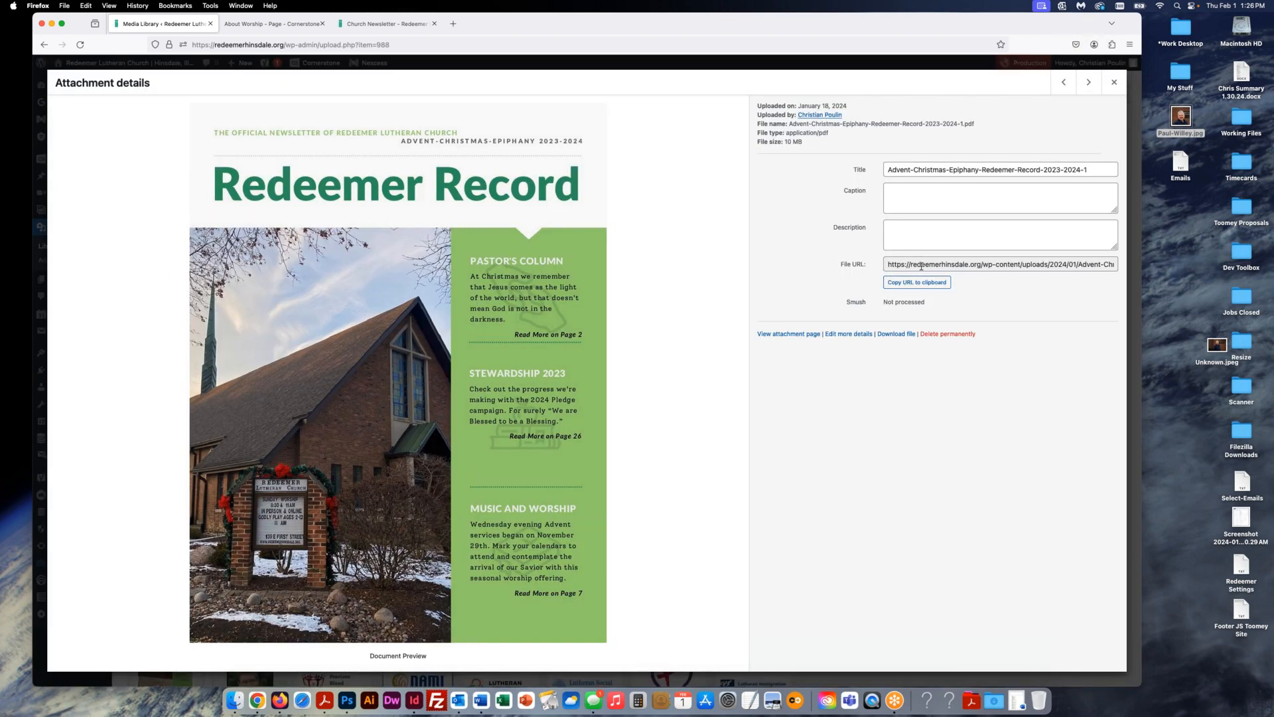
{"action": "left_click_drag", "start_coordinate": [890, 264], "coordinate": [1147, 267]}
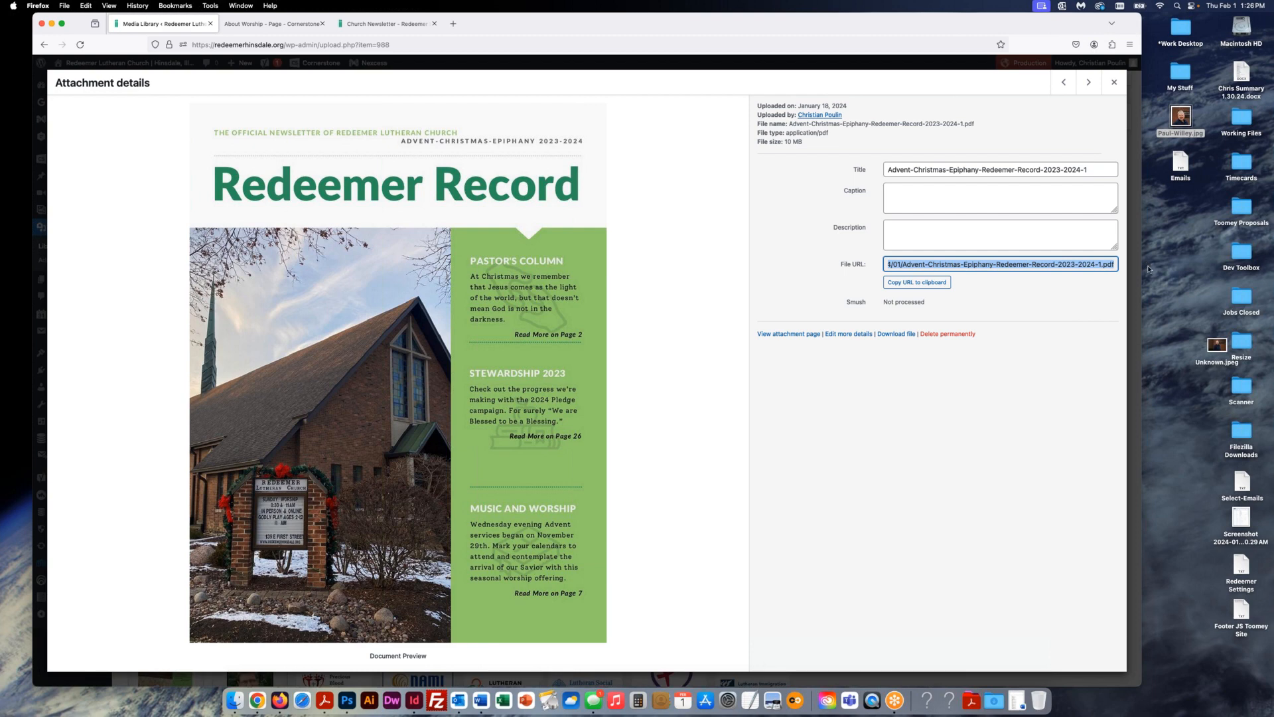
{"action": "left_click", "coordinate": [905, 286]}
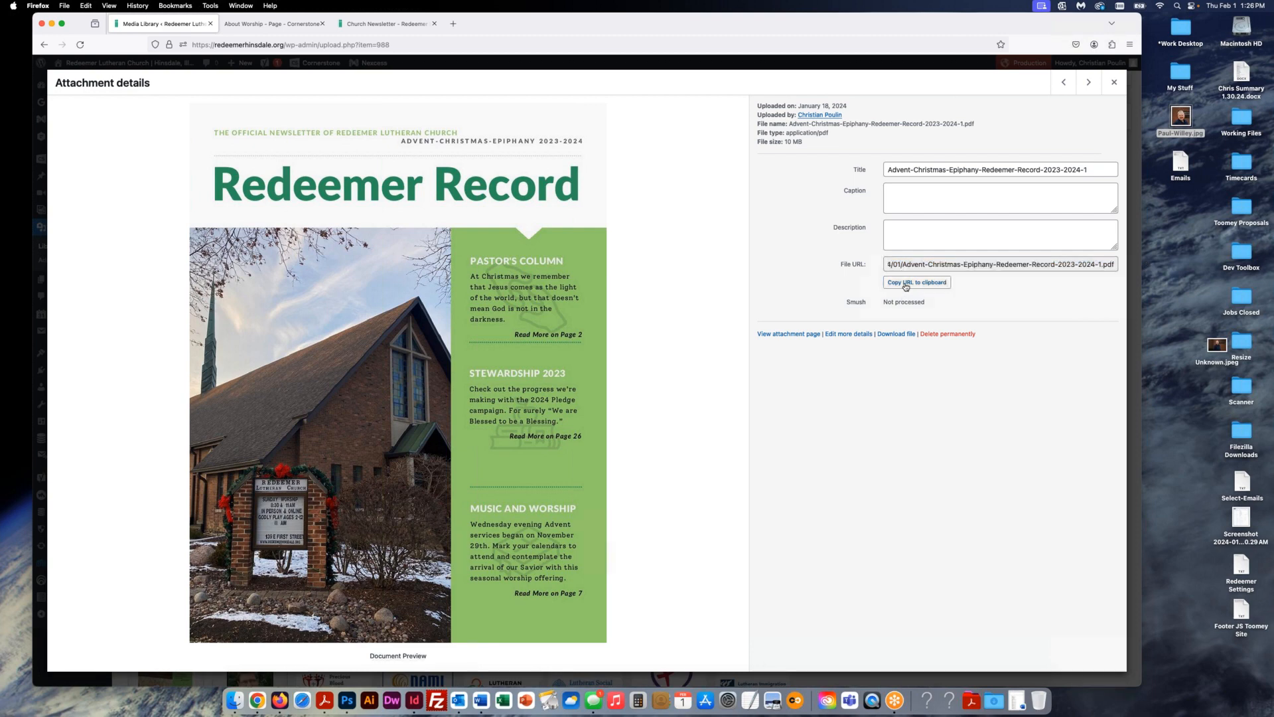
{"action": "left_click", "coordinate": [1115, 82]}
- Review the About Worship introduction text in the text editor without changing it
{"action": "left_click", "coordinate": [296, 25]}
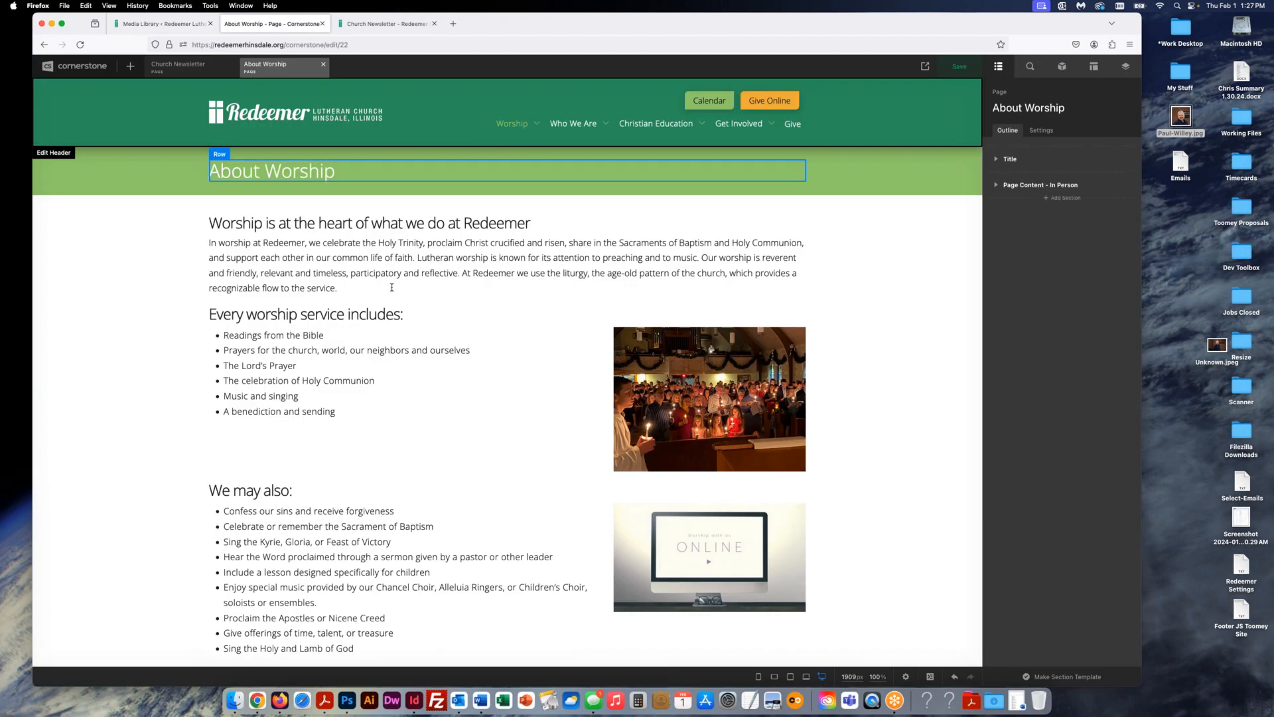
{"action": "left_click", "coordinate": [452, 246]}
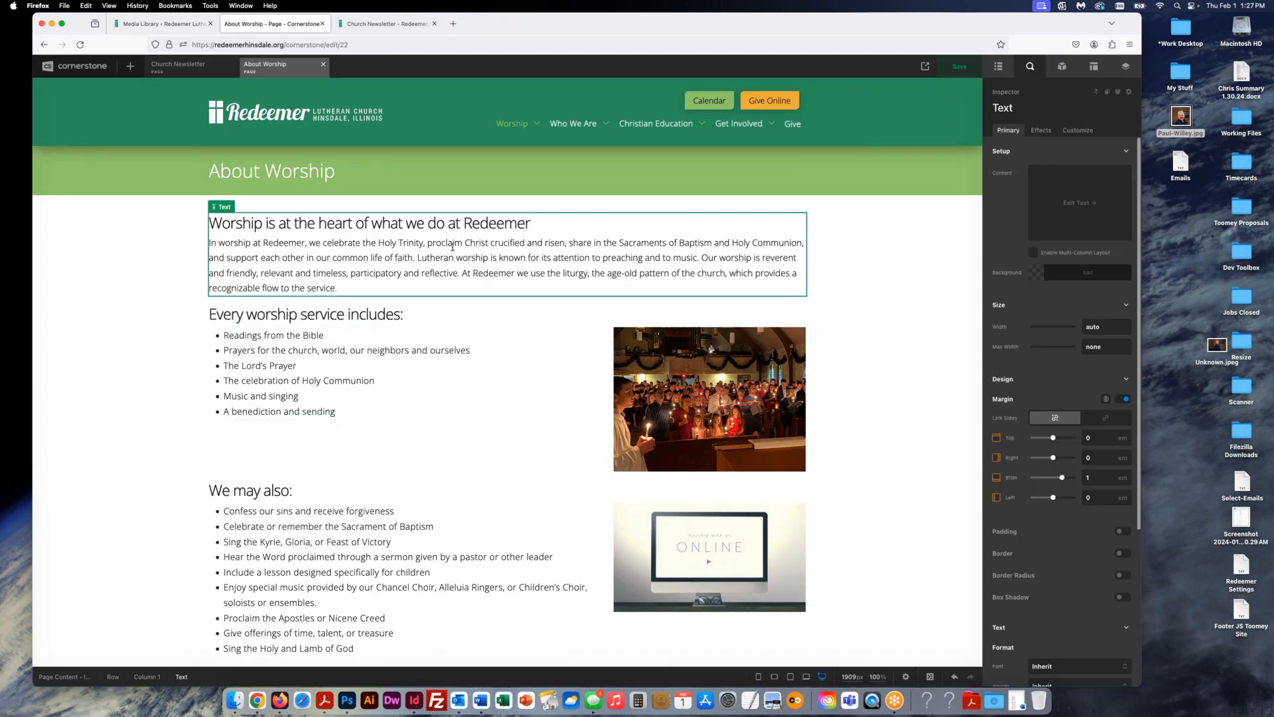
{"action": "left_click", "coordinate": [1078, 203]}
{"action": "double_click", "coordinate": [936, 326]}
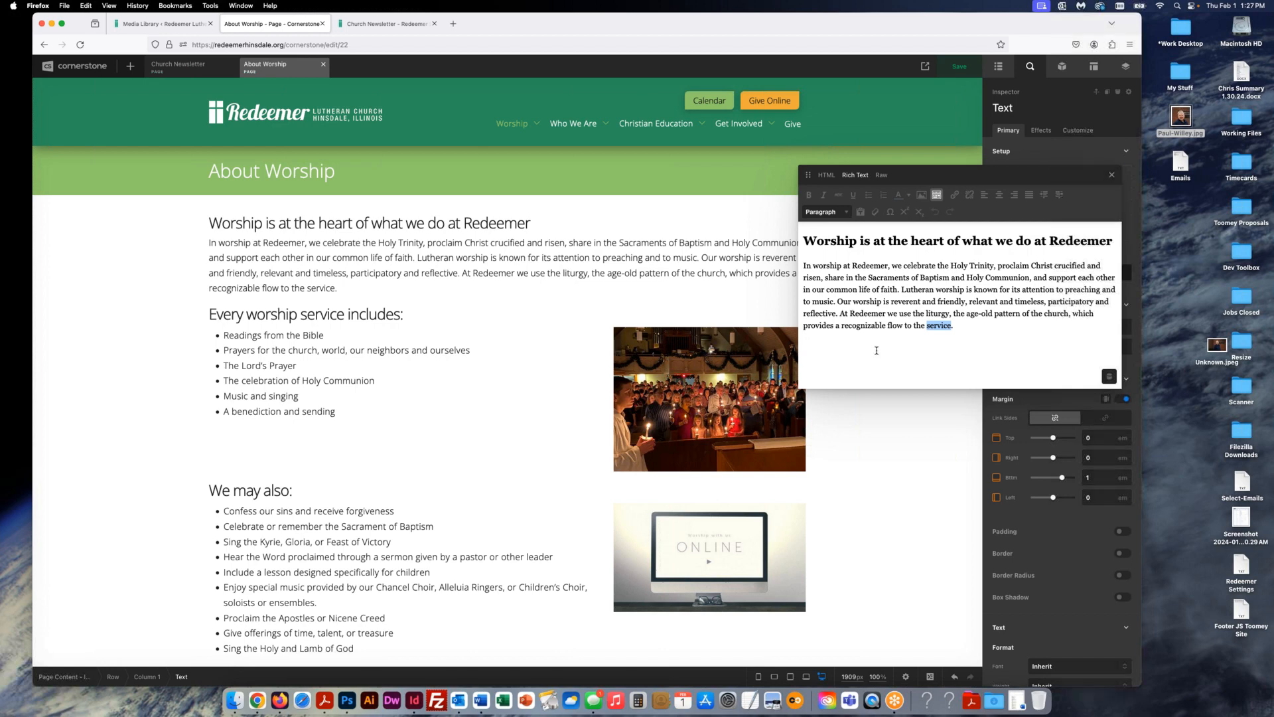
{"action": "left_click", "coordinate": [1112, 175]}
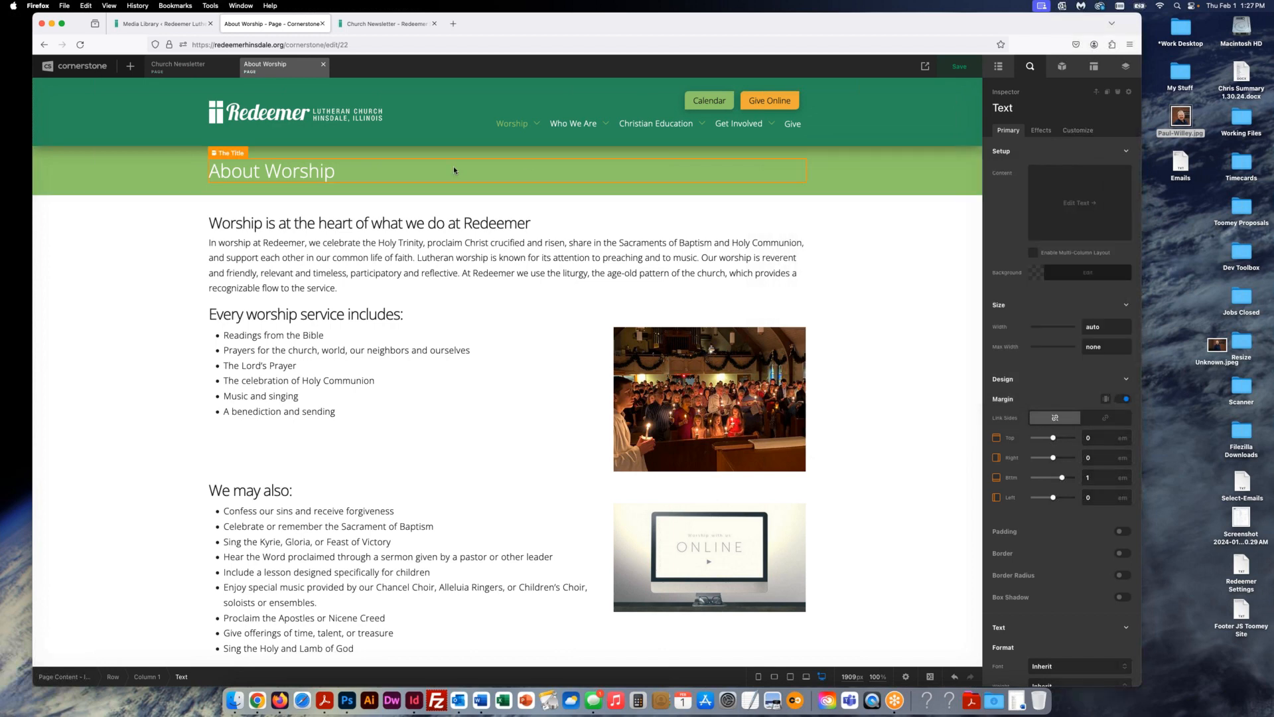
- Open the Weddings page for editing from All Documents
{"action": "left_click", "coordinate": [91, 69]}
{"action": "scroll", "coordinate": [105, 412], "scroll_direction": "down", "scroll_amount": 10}
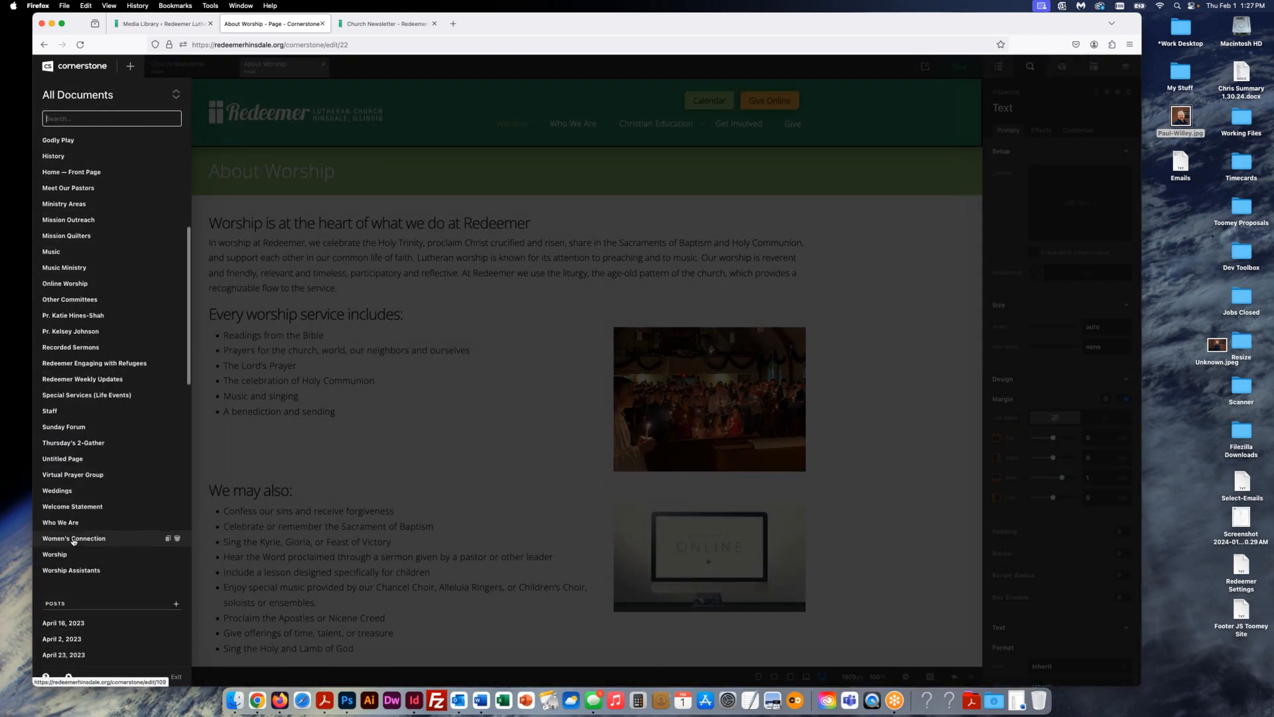
{"action": "left_click", "coordinate": [57, 491]}
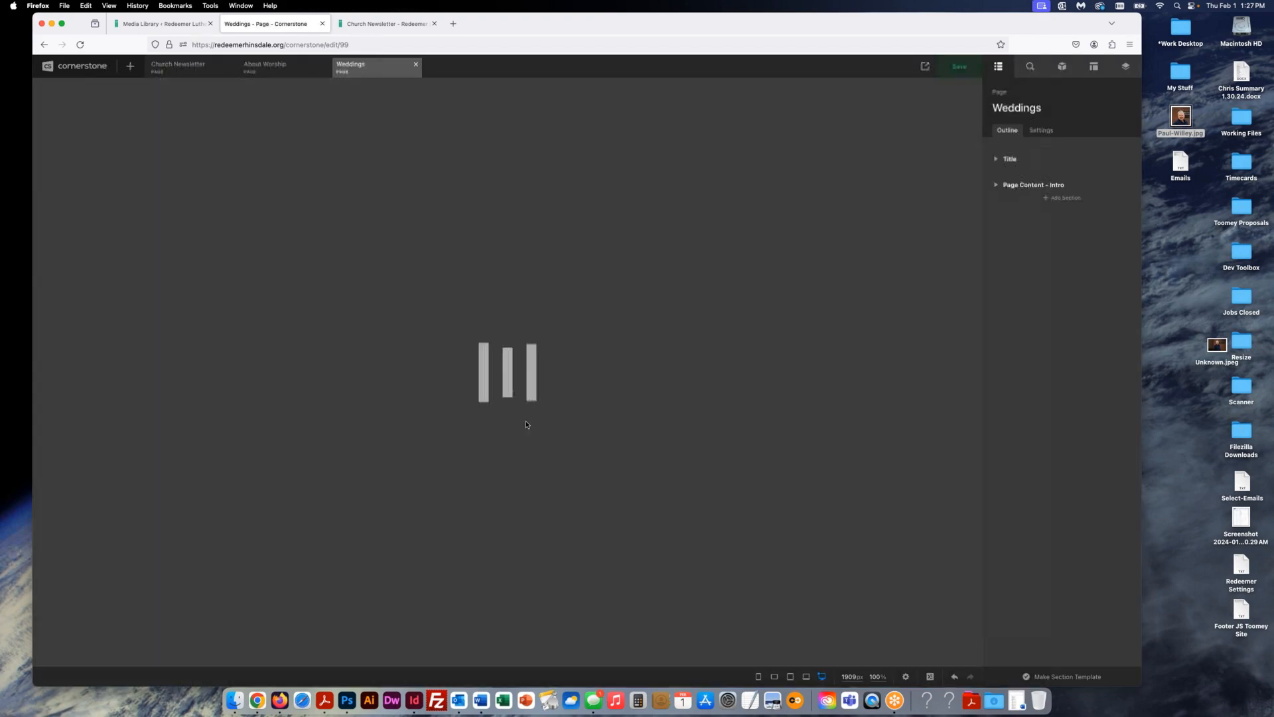
- Inspect where the intro text's 'contact the church office' link points
{"action": "scroll", "coordinate": [523, 422], "scroll_direction": "down", "scroll_amount": 10}
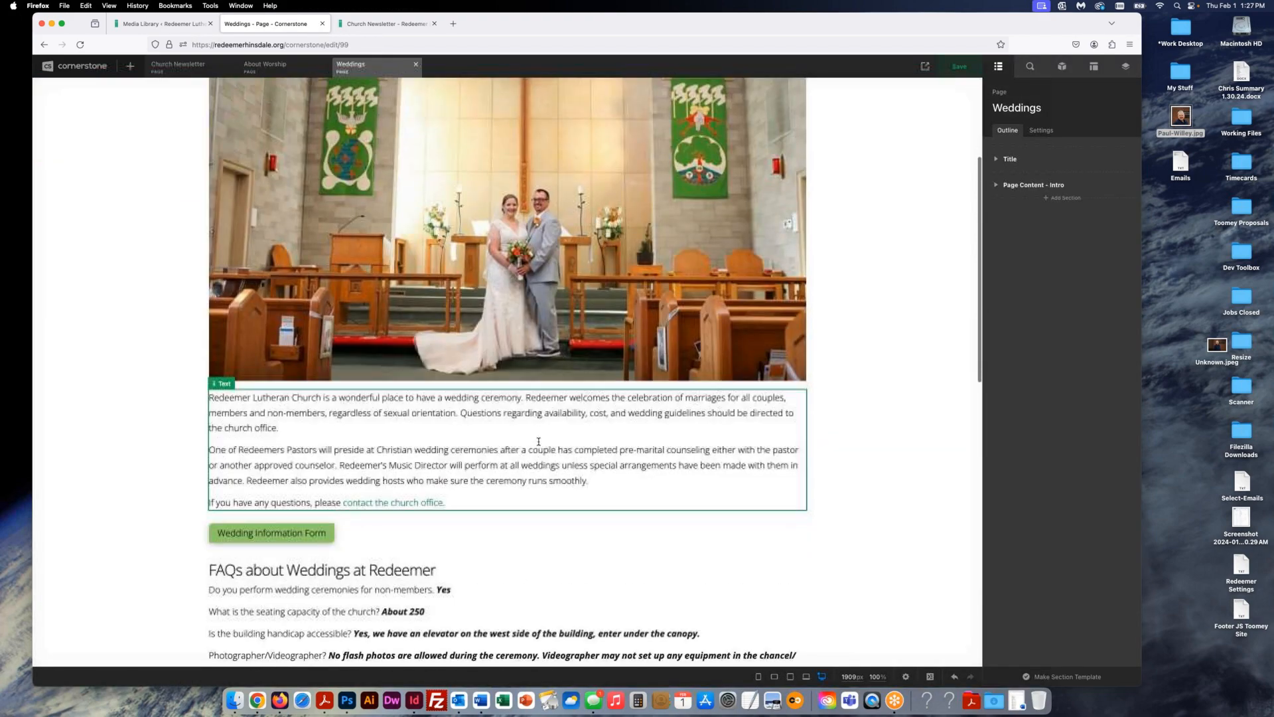
{"action": "scroll", "coordinate": [398, 375], "scroll_direction": "down", "scroll_amount": 1}
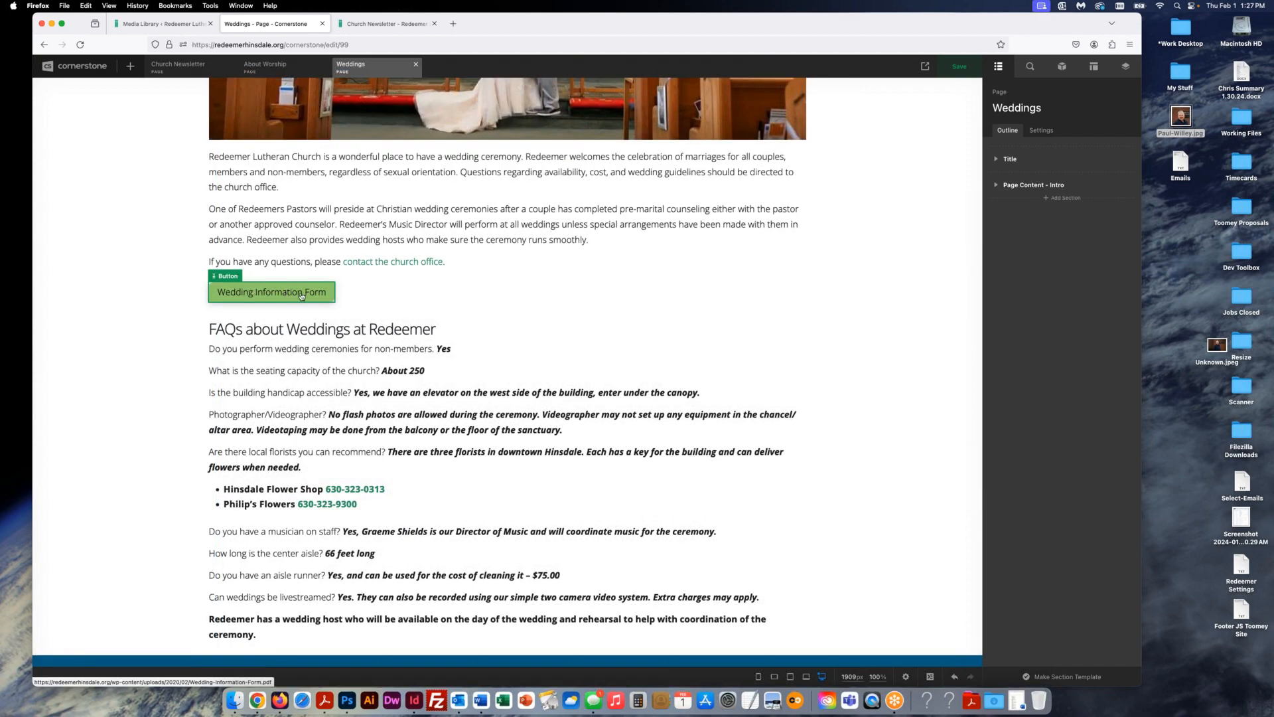
{"action": "left_click", "coordinate": [297, 250]}
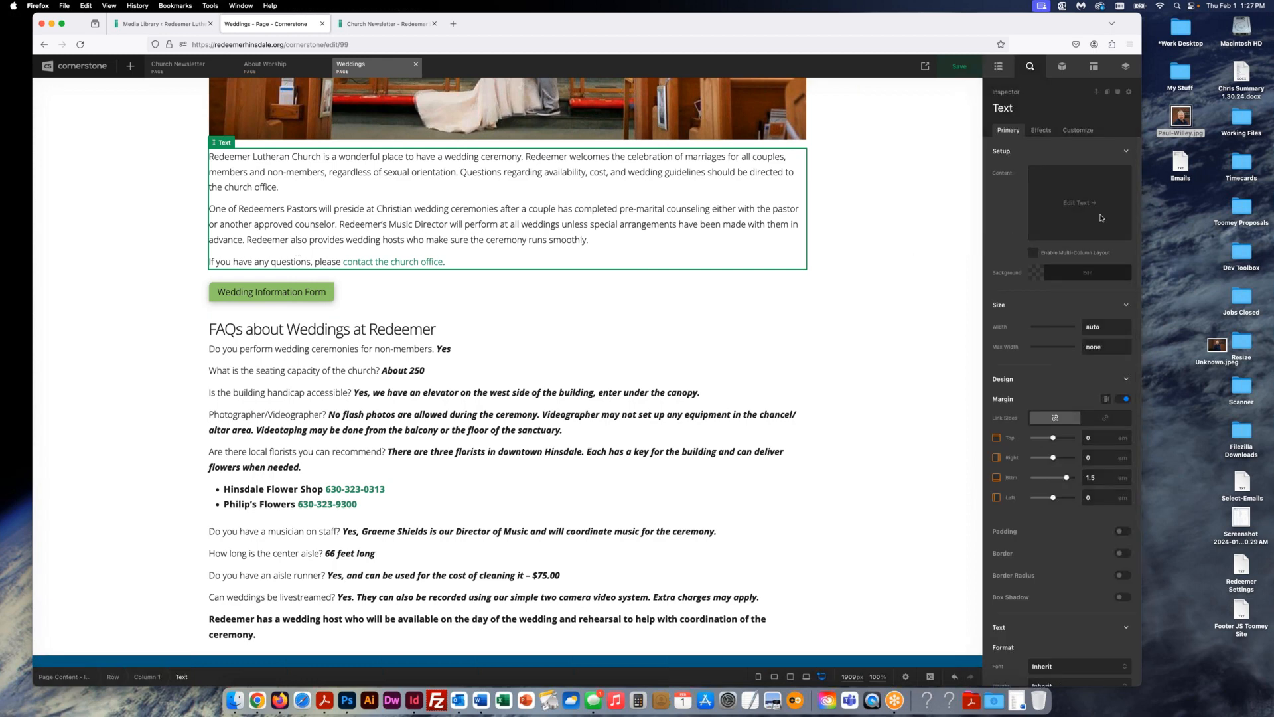
{"action": "left_click", "coordinate": [1077, 203]}
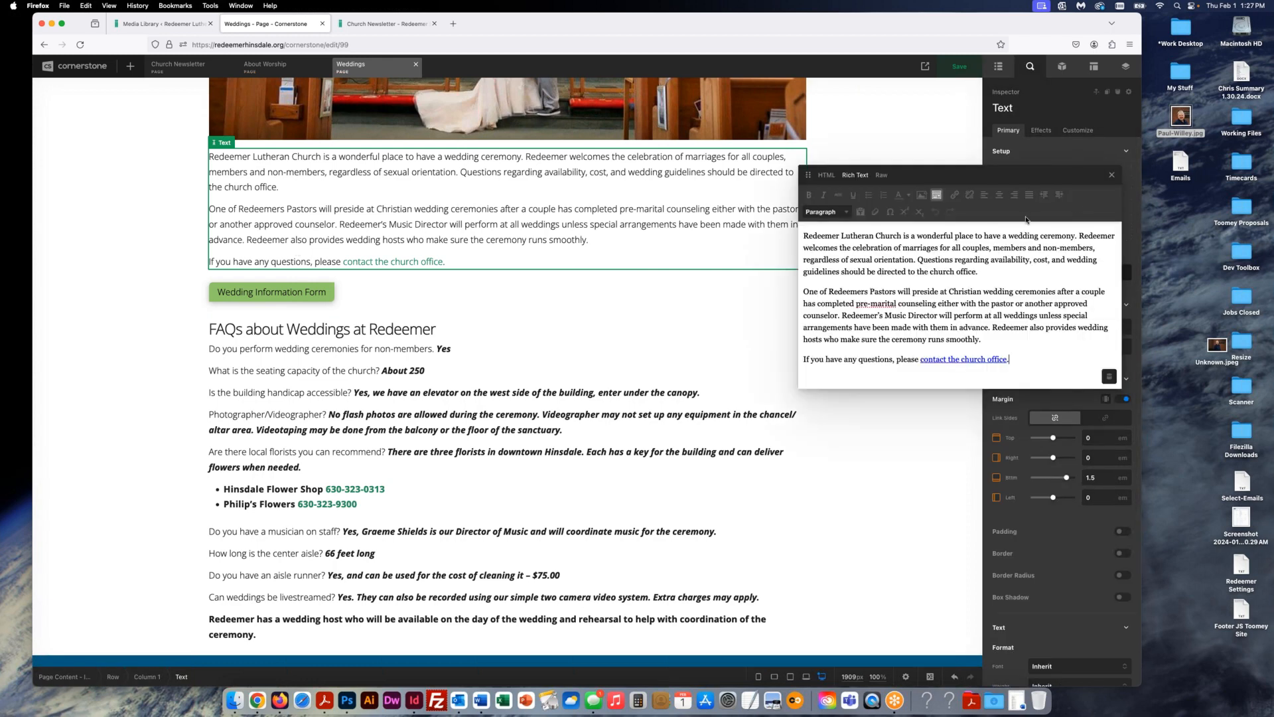
{"action": "left_click", "coordinate": [968, 361]}
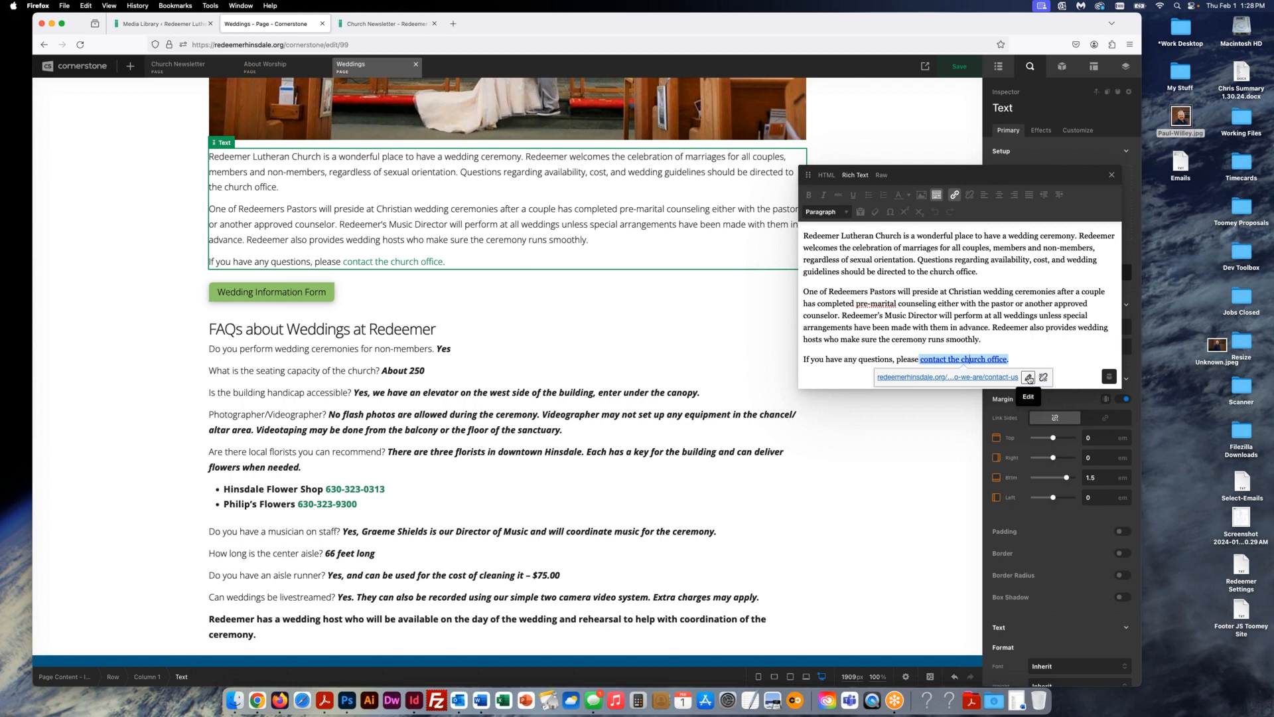
{"action": "left_click", "coordinate": [1112, 174]}
- Select the Wedding Information Form button and read its link URL
{"action": "left_click", "coordinate": [547, 340]}
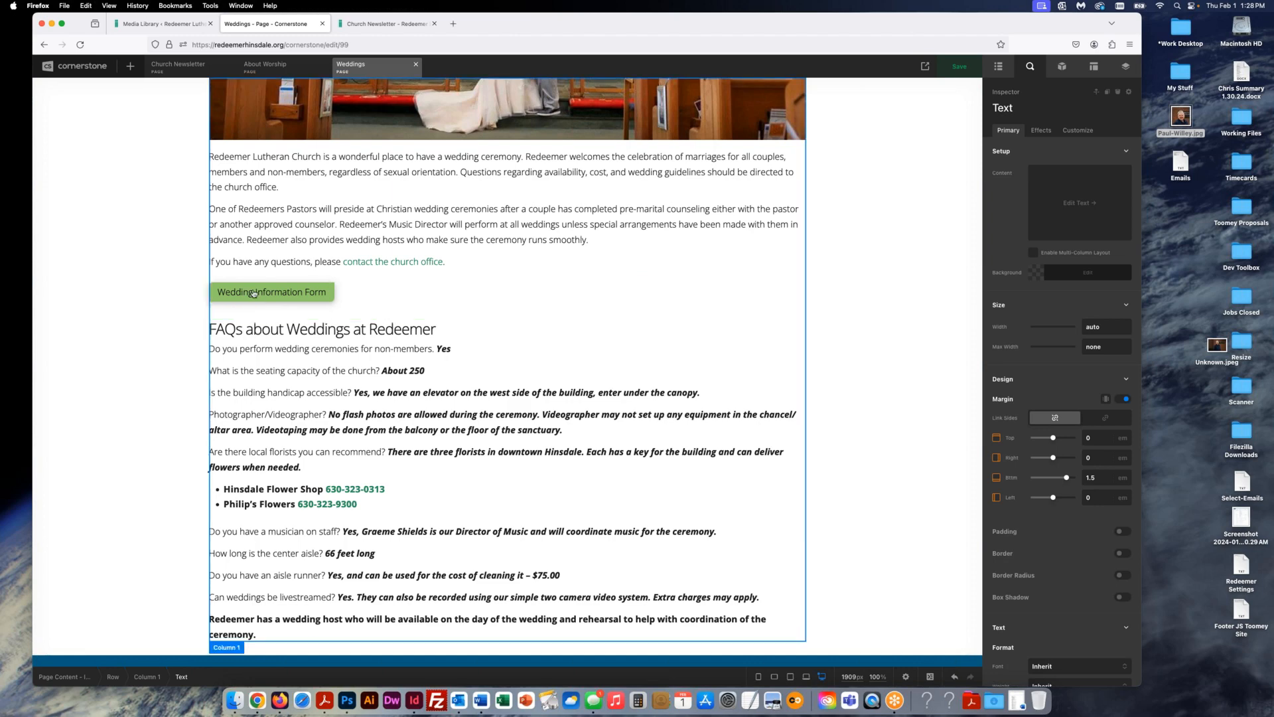
{"action": "left_click", "coordinate": [284, 296]}
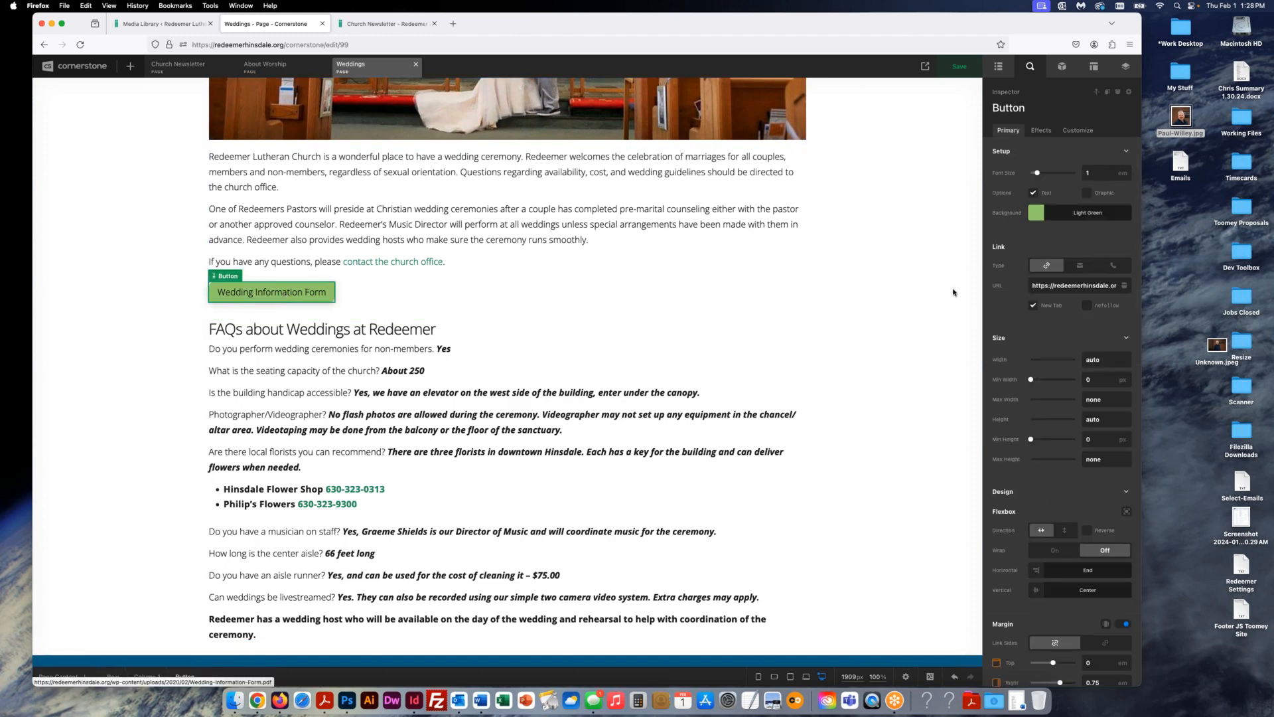
{"action": "mouse_move", "coordinate": [1074, 285]}
{"action": "left_mouse_down"}
{"action": "mouse_move", "coordinate": [1147, 288]}
{"action": "mouse_move", "coordinate": [1056, 288]}
{"action": "left_mouse_up"}
{"action": "left_click", "coordinate": [1094, 287]}
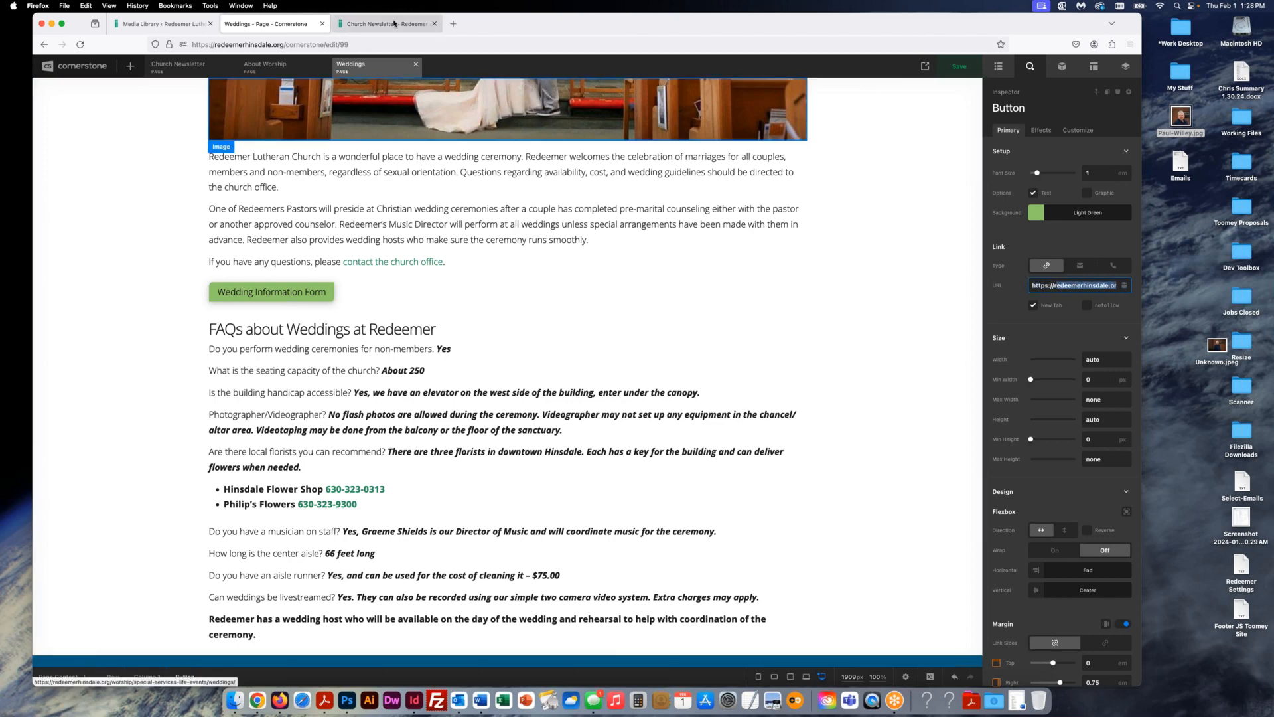
- Open the live Weddings page via Worship > Special Services and test the Wedding Information Form link
{"action": "left_click", "coordinate": [412, 28]}
{"action": "mouse_move", "coordinate": [624, 117]}
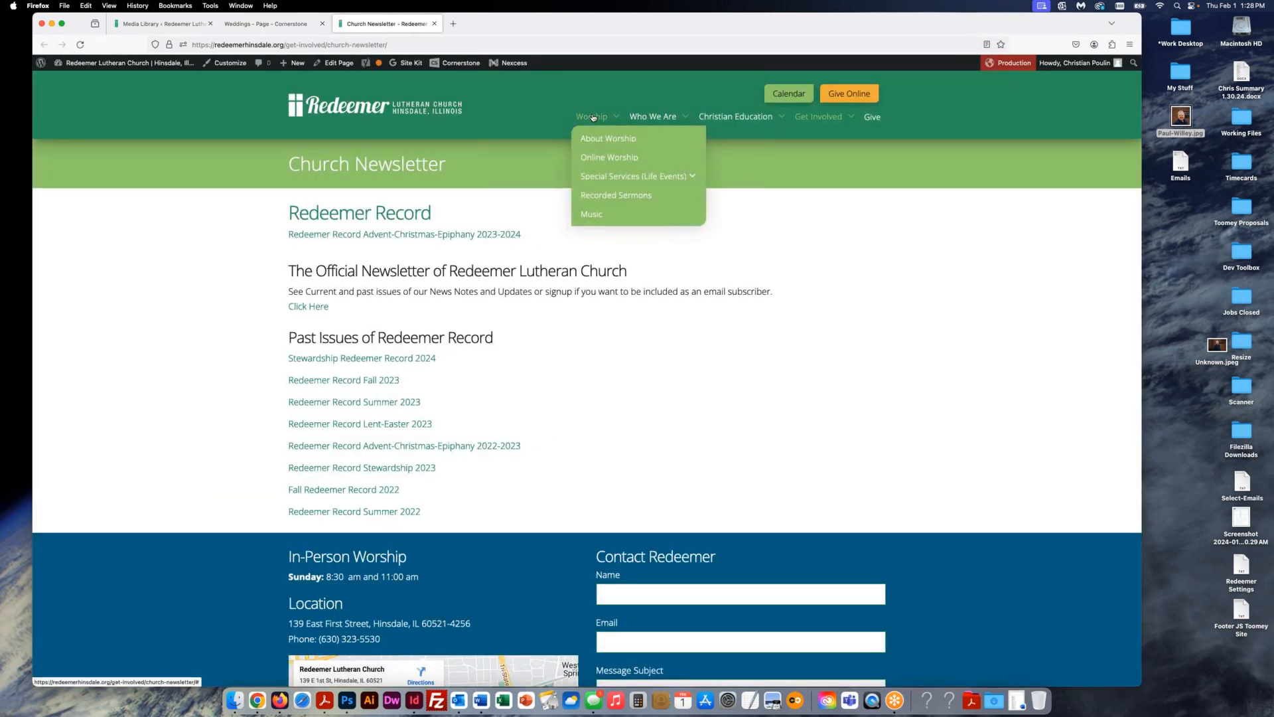
{"action": "mouse_move", "coordinate": [600, 177]}
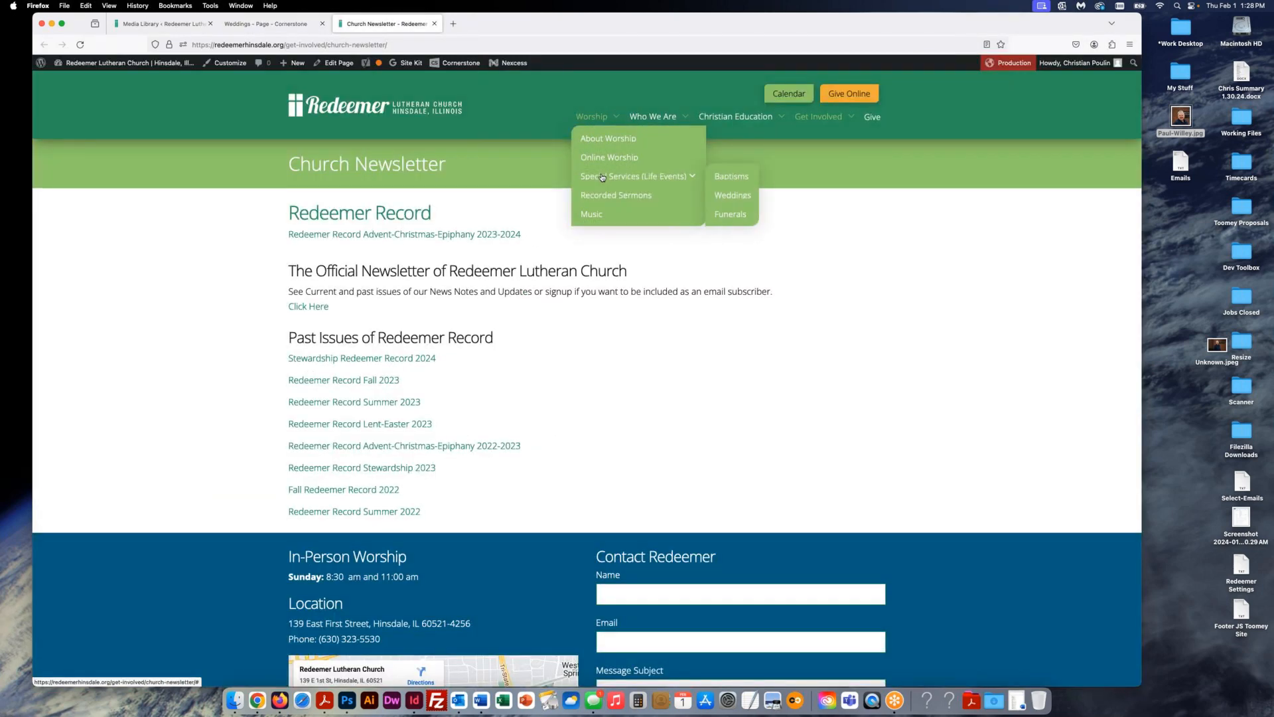
{"action": "left_click", "coordinate": [733, 195]}
{"action": "scroll", "coordinate": [671, 436], "scroll_direction": "down", "scroll_amount": 5}
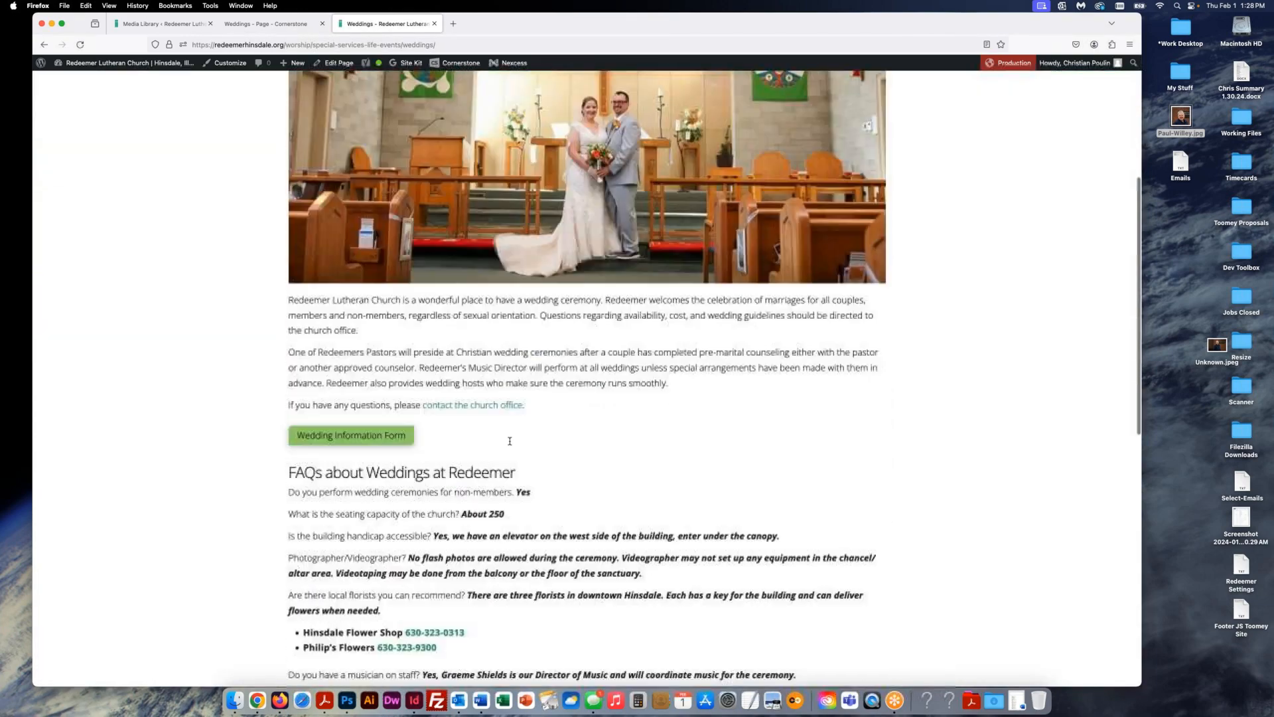
{"action": "left_click", "coordinate": [349, 393]}
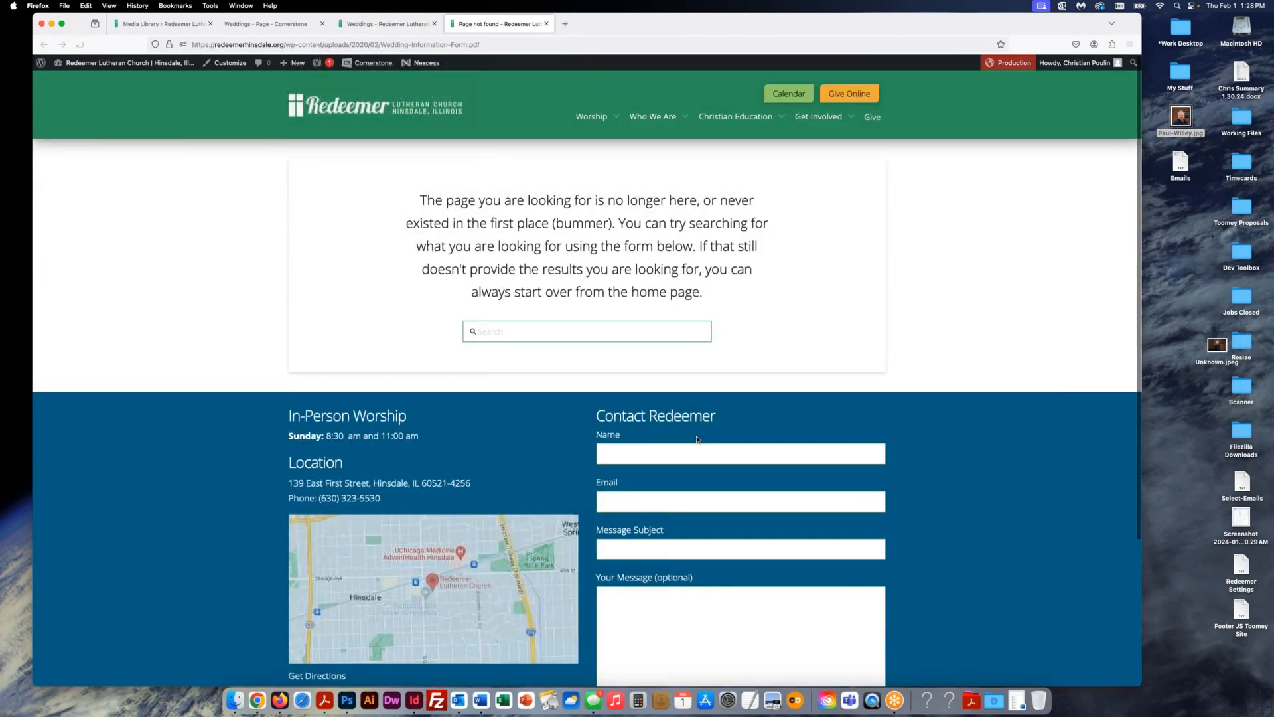
{"action": "left_click", "coordinate": [547, 24]}
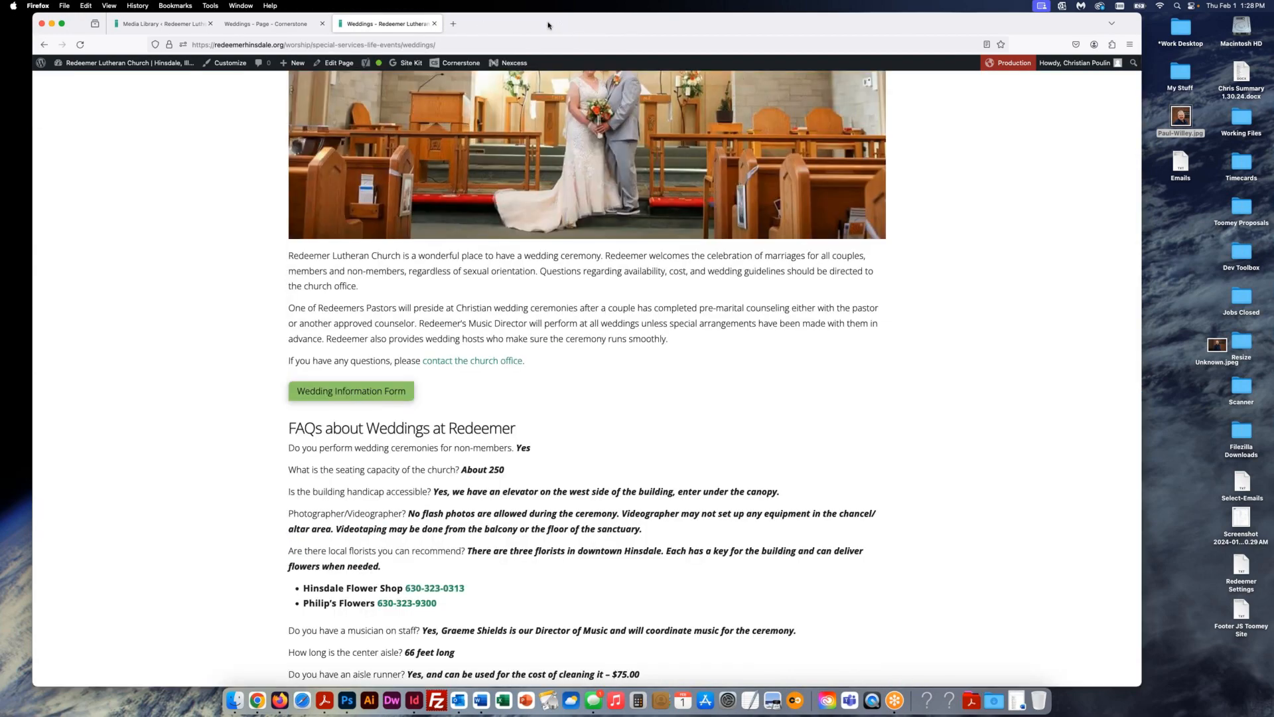
{"action": "scroll", "coordinate": [569, 340], "scroll_direction": "up", "scroll_amount": 3}
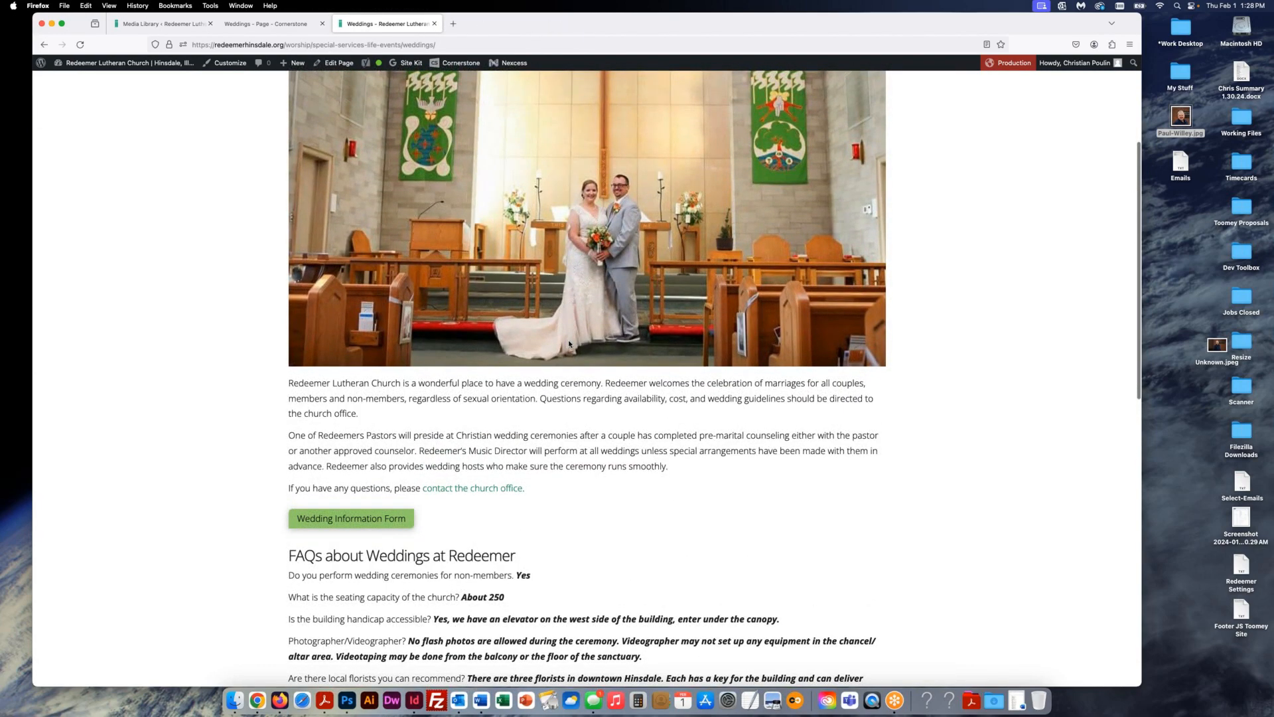
{"action": "scroll", "coordinate": [569, 343], "scroll_direction": "up", "scroll_amount": 5}
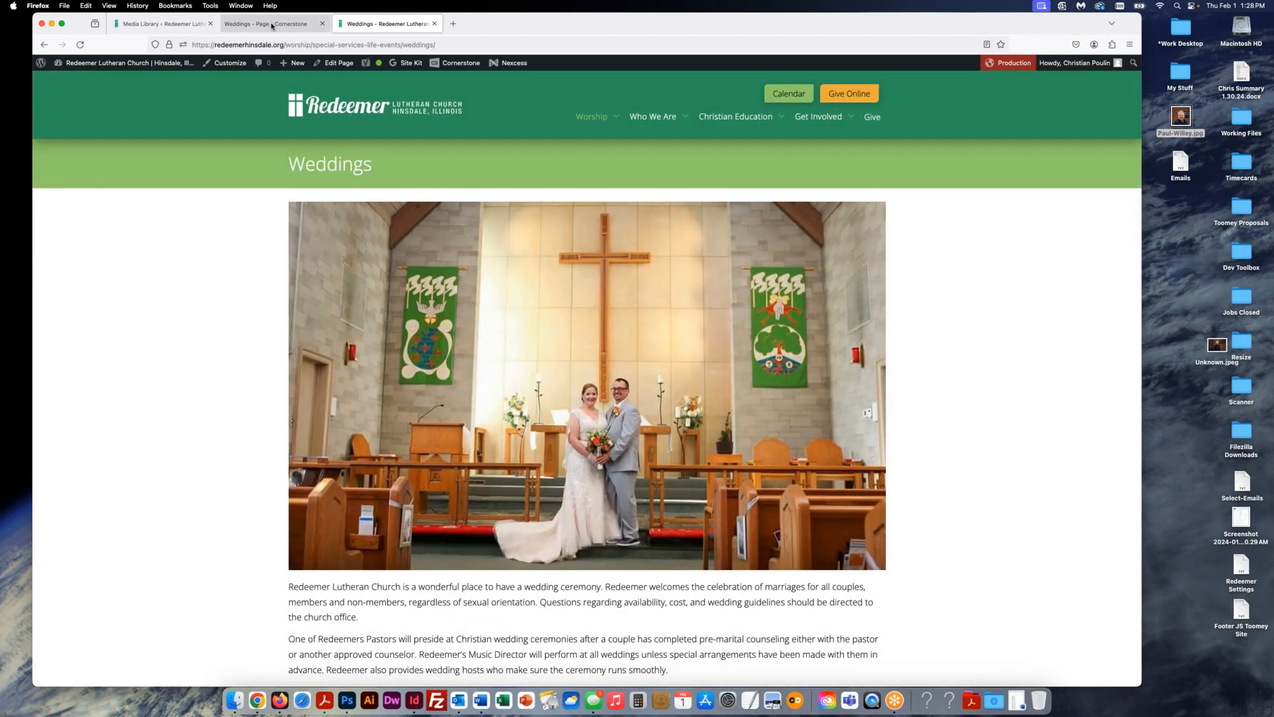
{"action": "left_click", "coordinate": [273, 25]}
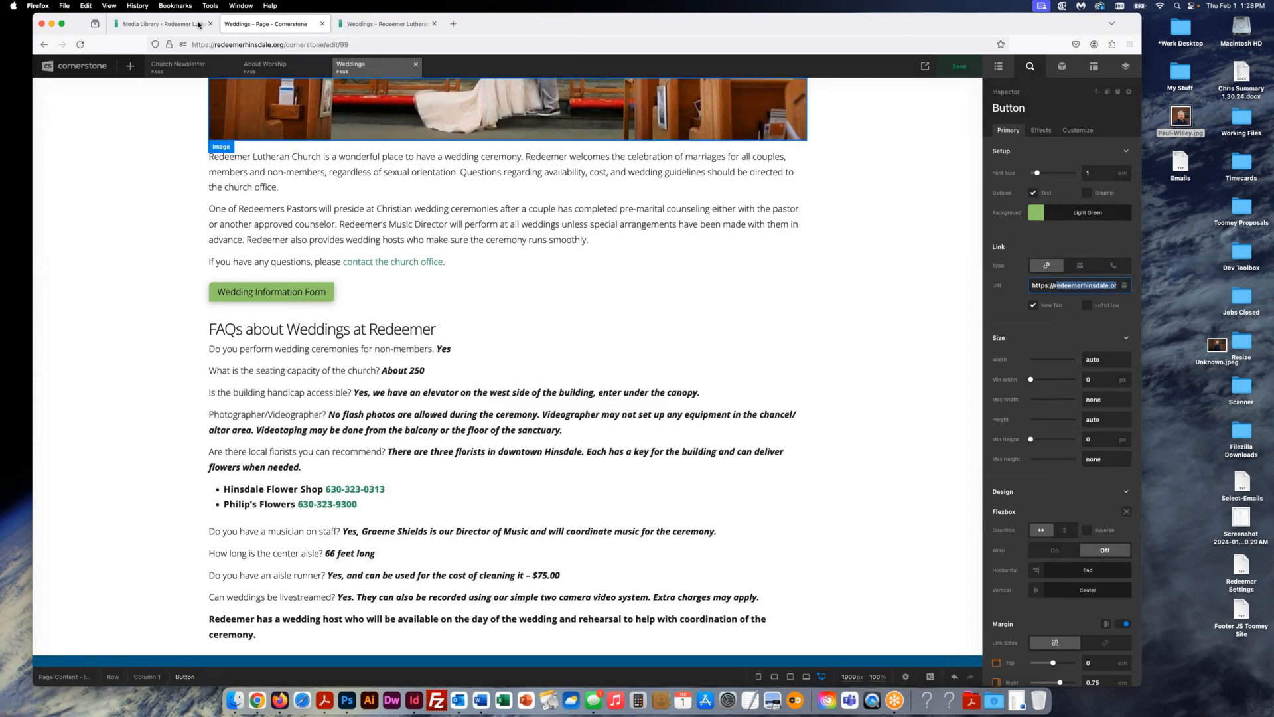
- Retest the live Wedding Information Form link, then return to the Weddings editor
{"action": "left_click", "coordinate": [157, 23]}
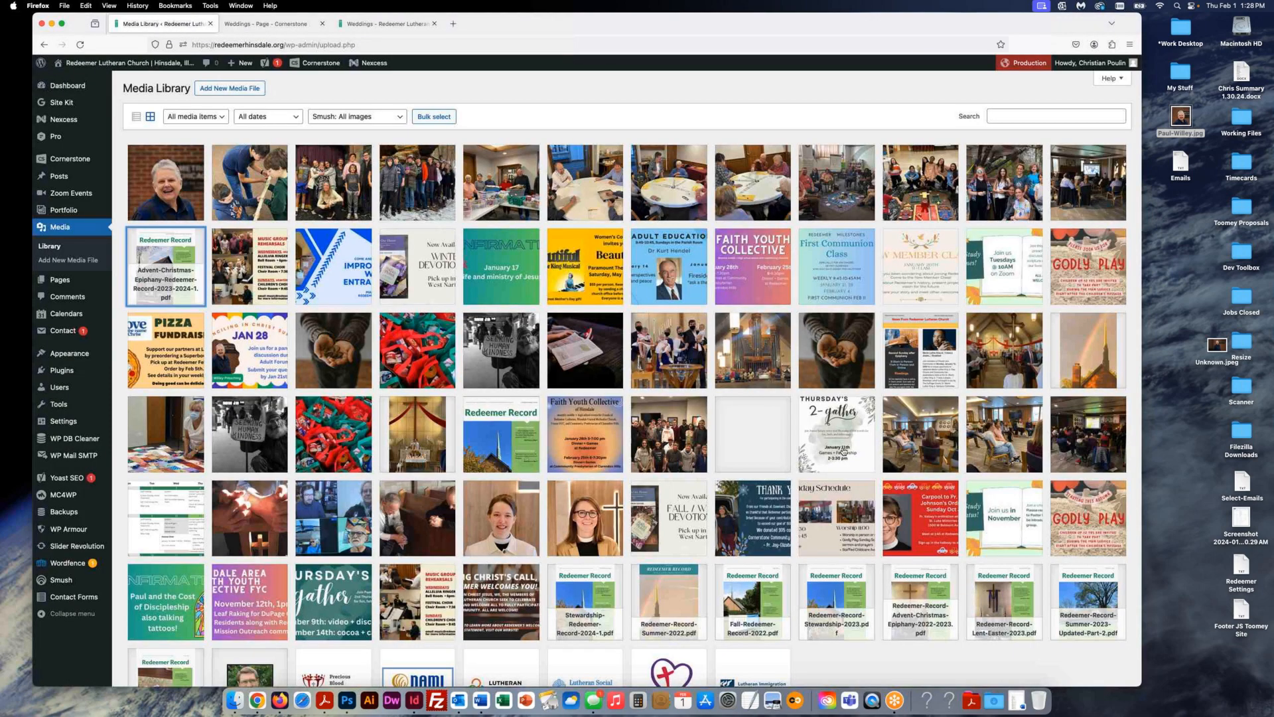
{"action": "left_click", "coordinate": [378, 24]}
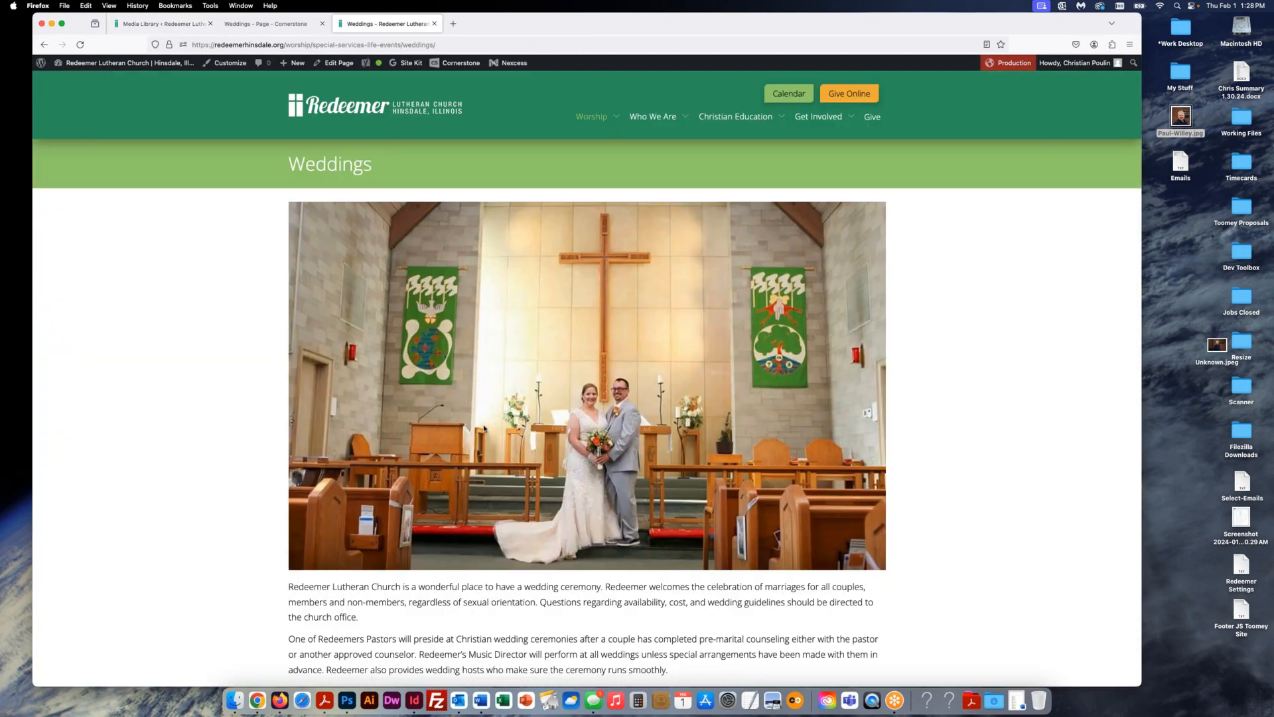
{"action": "scroll", "coordinate": [355, 489], "scroll_direction": "down", "scroll_amount": 4}
{"action": "left_click", "coordinate": [355, 487]}
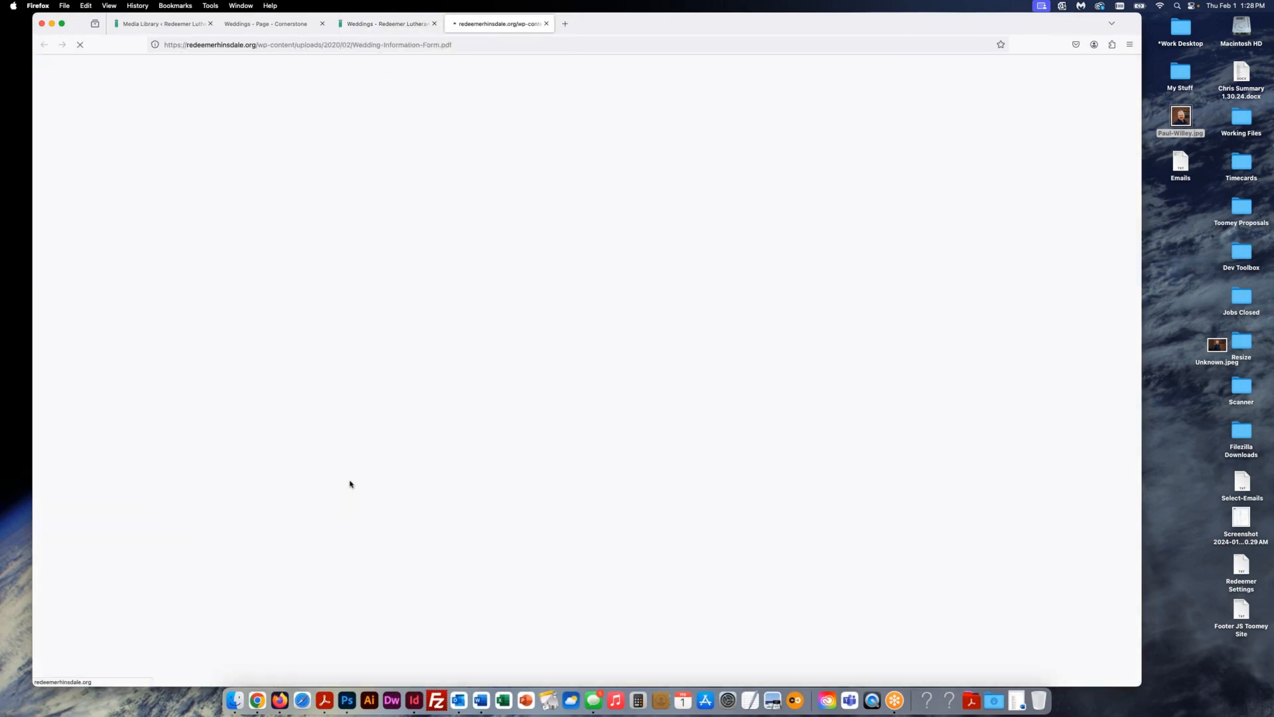
{"action": "left_click", "coordinate": [546, 24]}
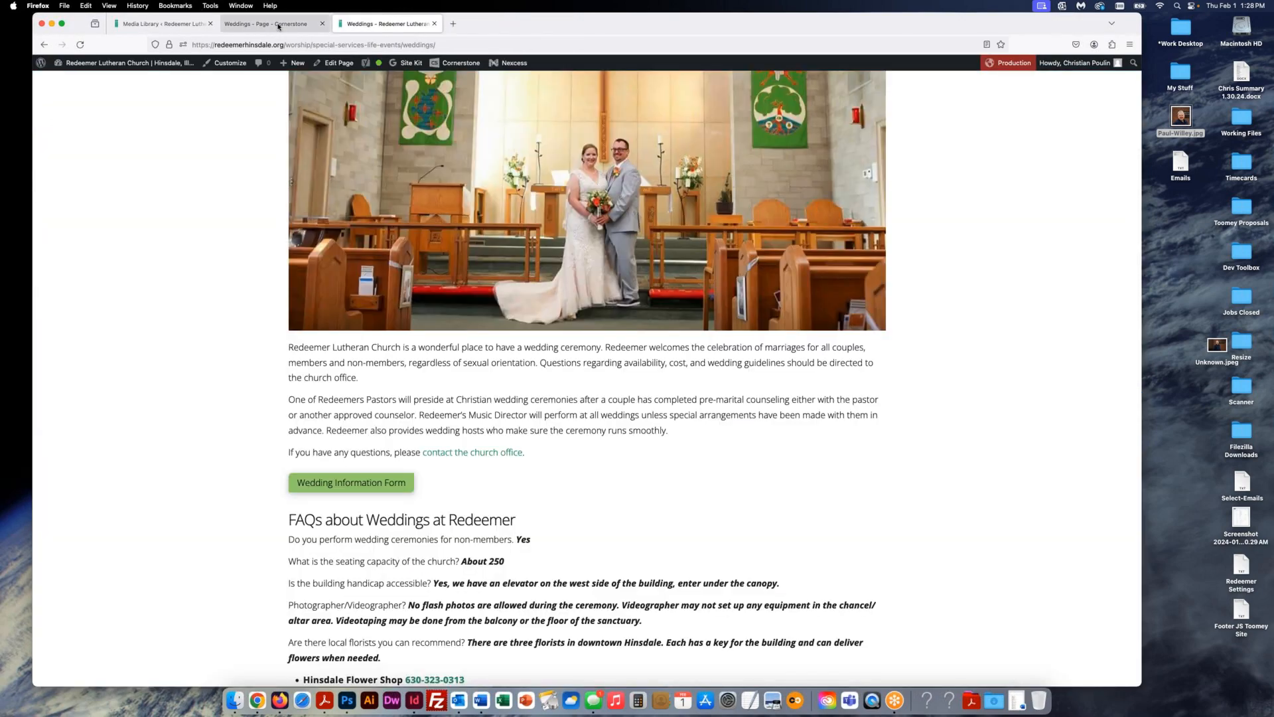
{"action": "left_click", "coordinate": [277, 24]}
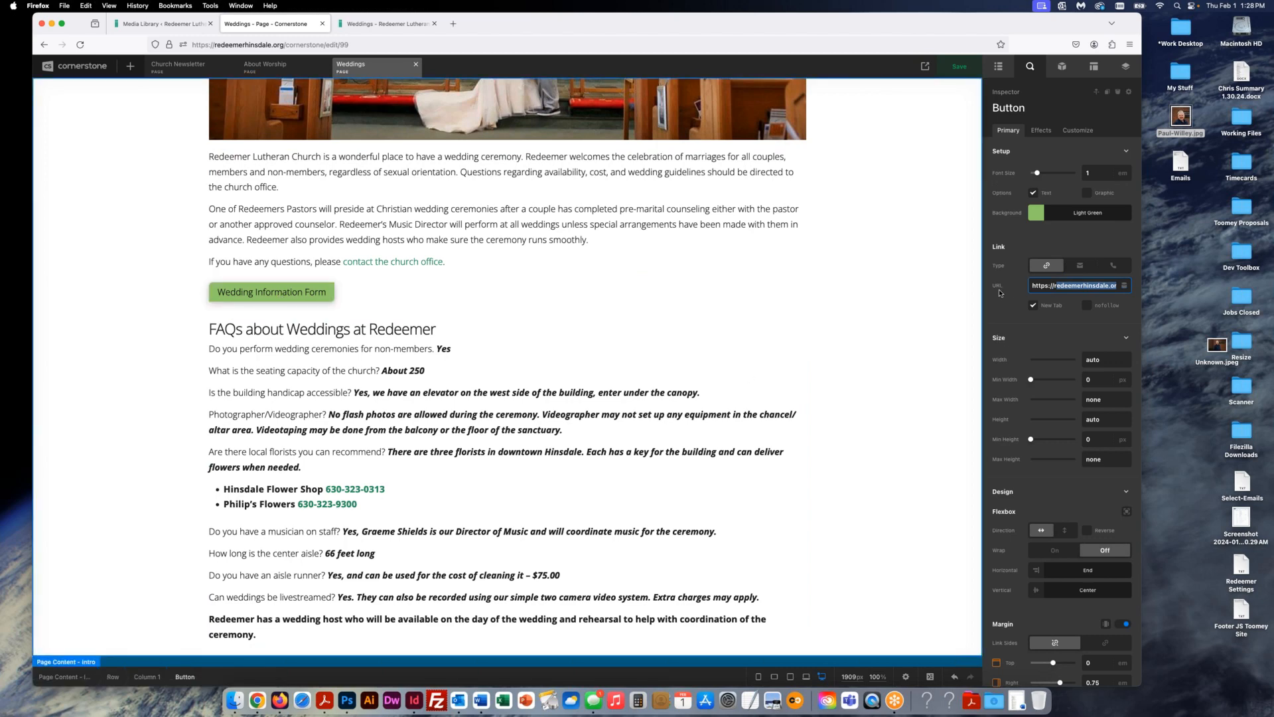
- Duplicate the Wedding Information Form button from the Weddings page outline
{"action": "left_click", "coordinate": [1050, 287]}
{"action": "left_click", "coordinate": [999, 67]}
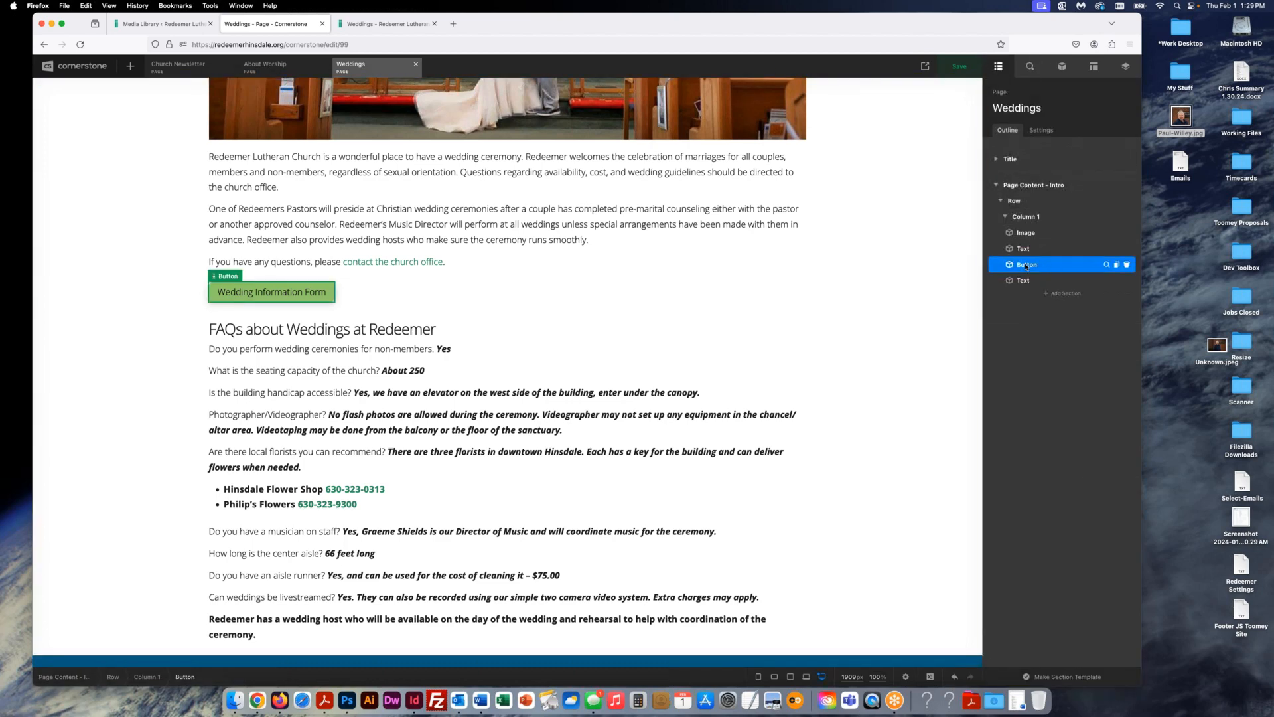
{"action": "left_click", "coordinate": [1117, 265]}
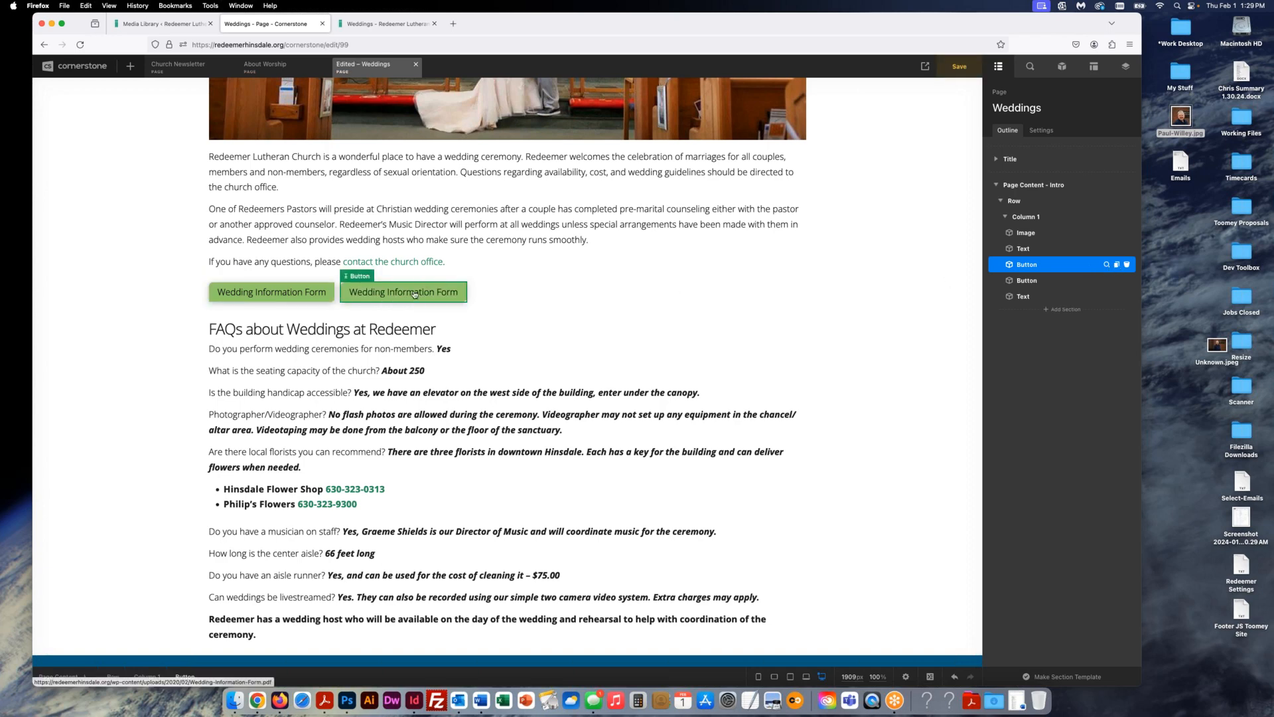
{"action": "left_click", "coordinate": [415, 294]}
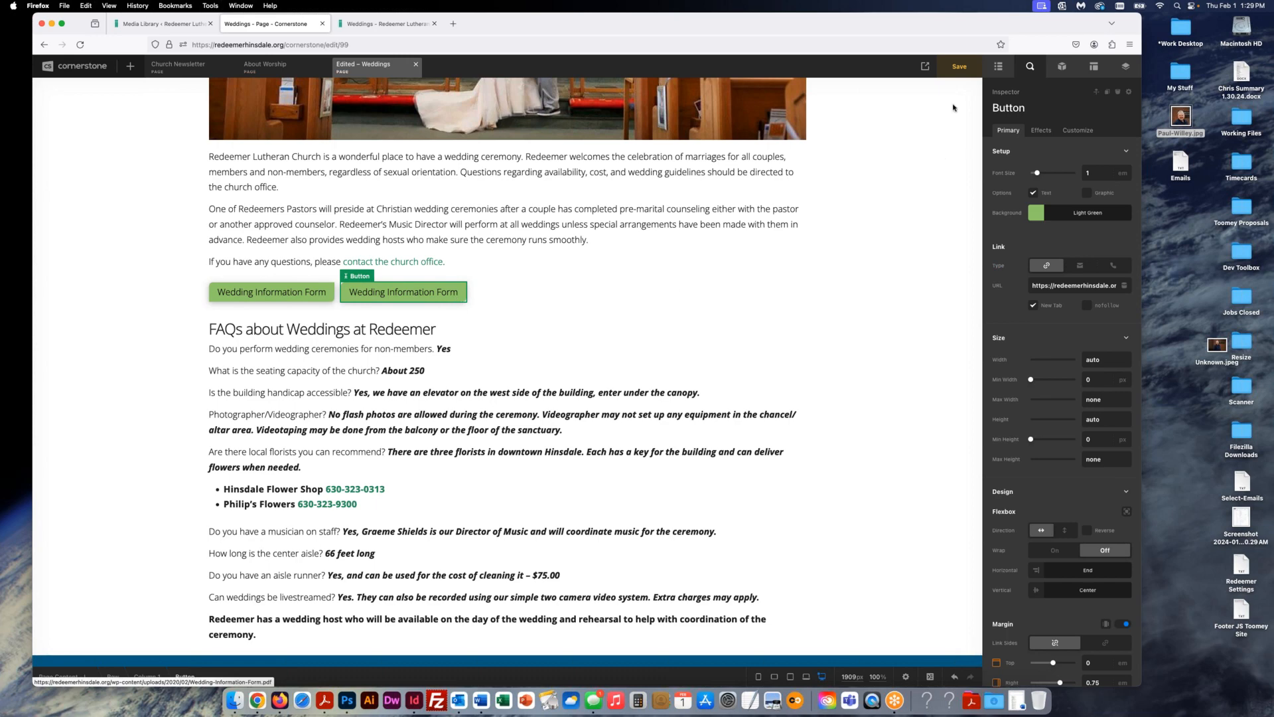
- In the Outline, drag the copied button up to sit directly under the wedding image
{"action": "left_click", "coordinate": [999, 66]}
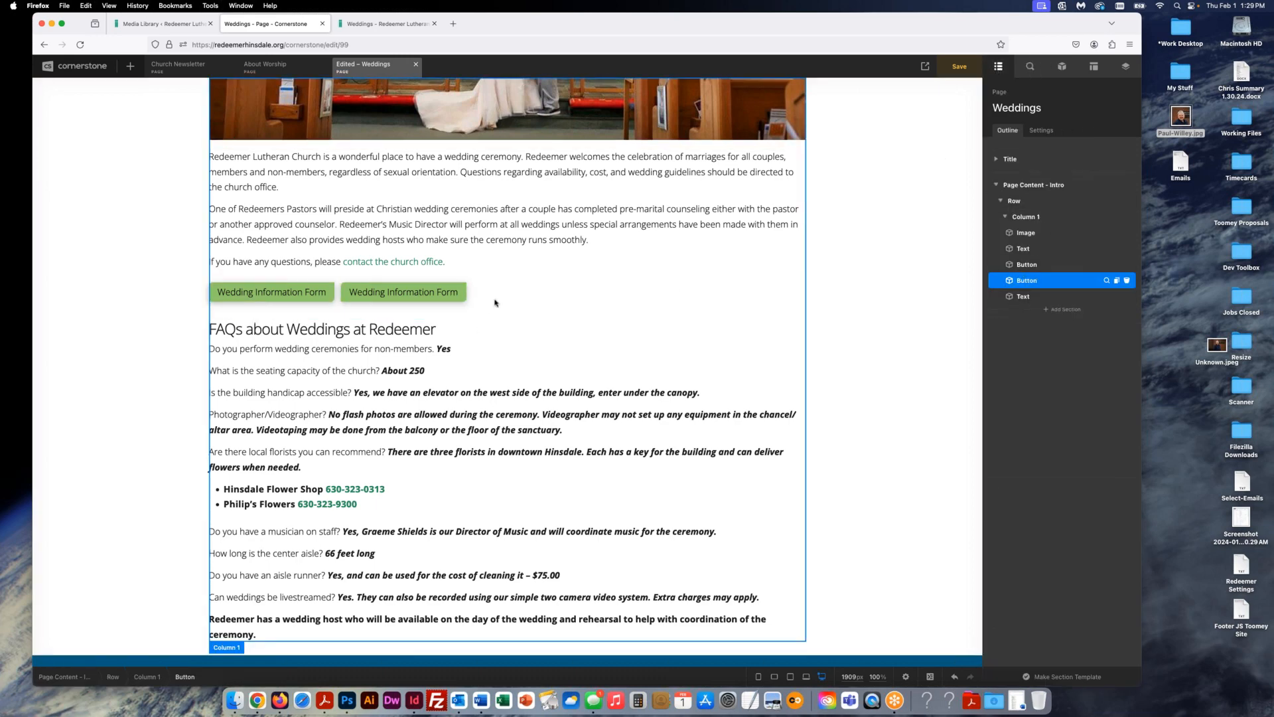
{"action": "scroll", "coordinate": [622, 337], "scroll_direction": "down", "scroll_amount": 3}
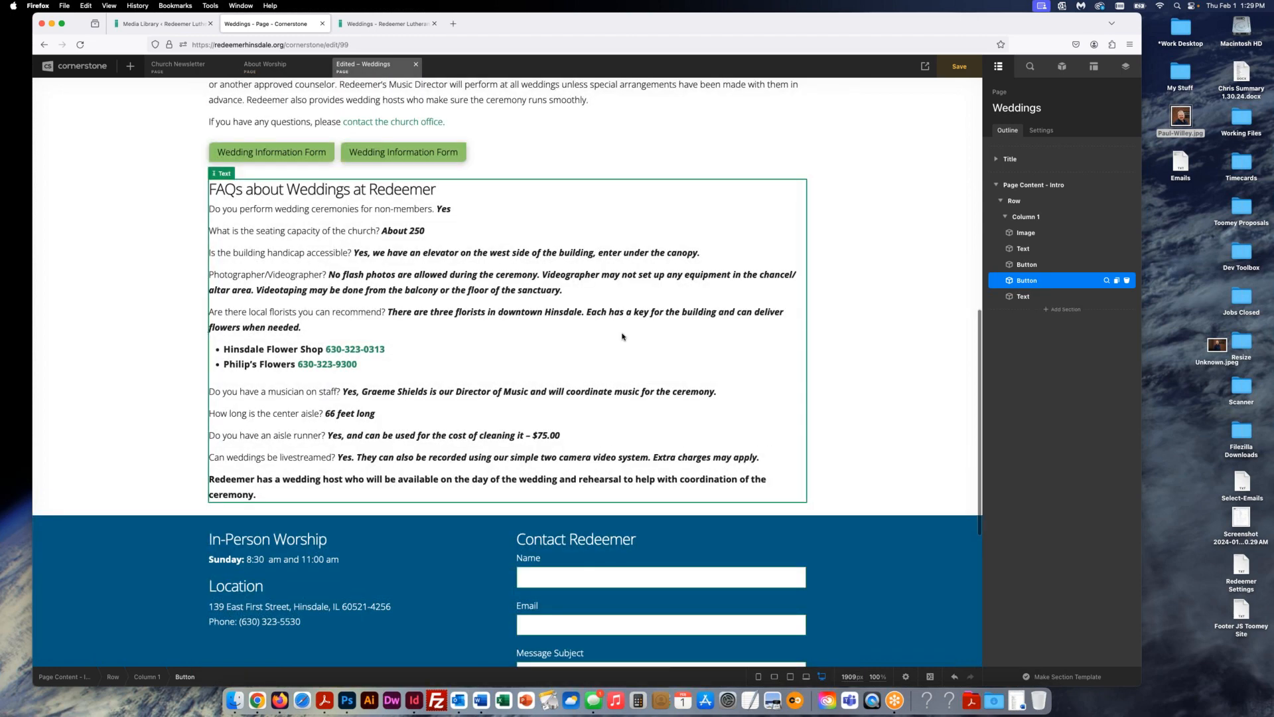
{"action": "scroll", "coordinate": [296, 289], "scroll_direction": "up", "scroll_amount": 5}
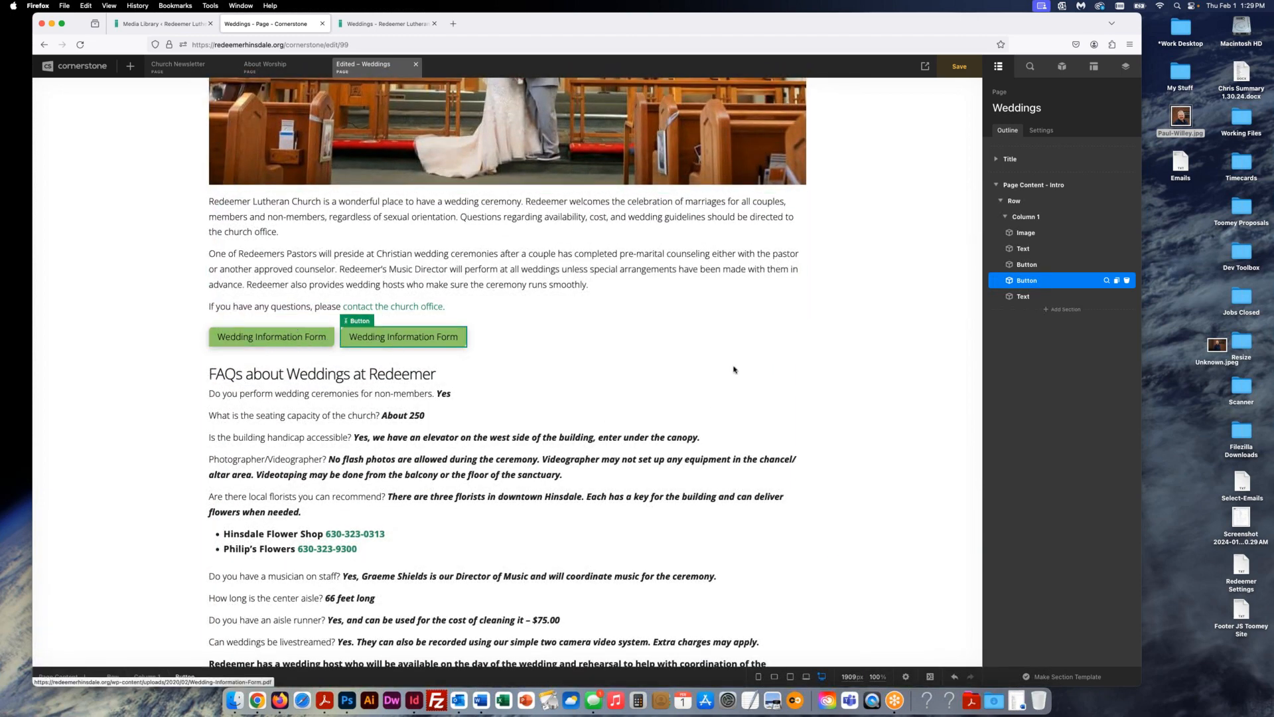
{"action": "left_click_drag", "start_coordinate": [1026, 282], "coordinate": [1026, 302]}
{"action": "scroll", "coordinate": [587, 347], "scroll_direction": "down", "scroll_amount": 5}
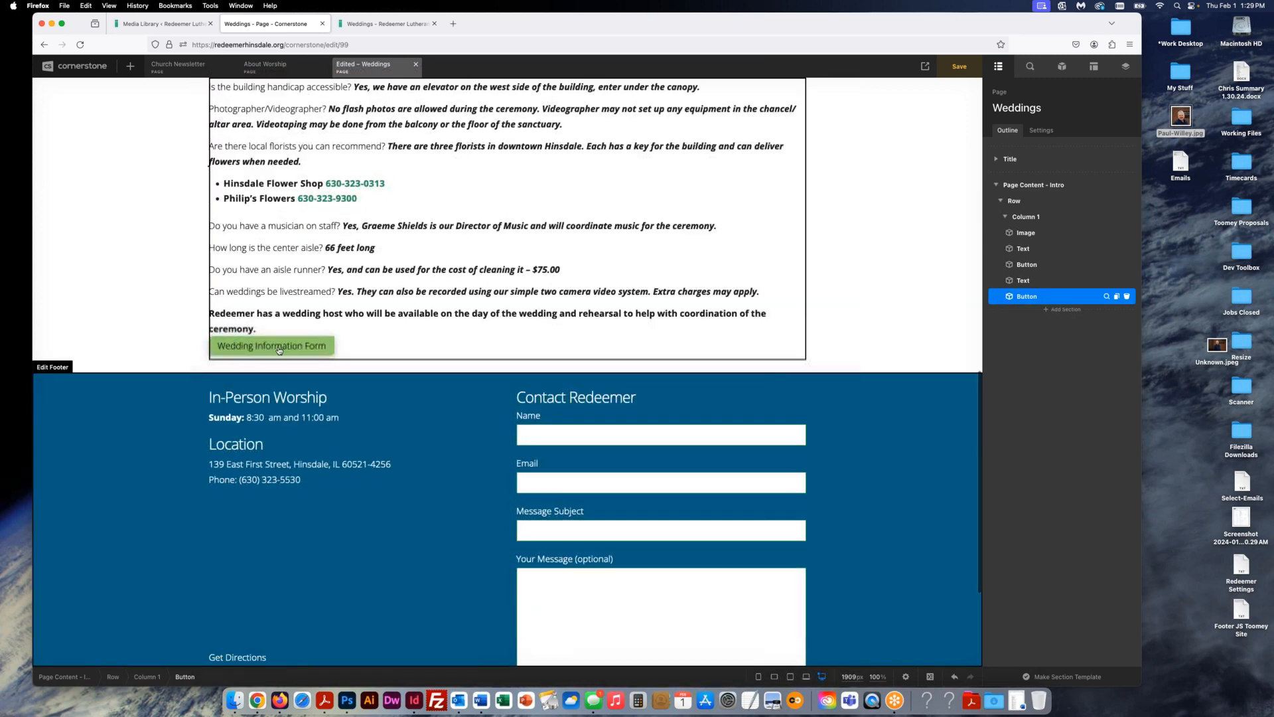
{"action": "scroll", "coordinate": [484, 371], "scroll_direction": "up", "scroll_amount": 5}
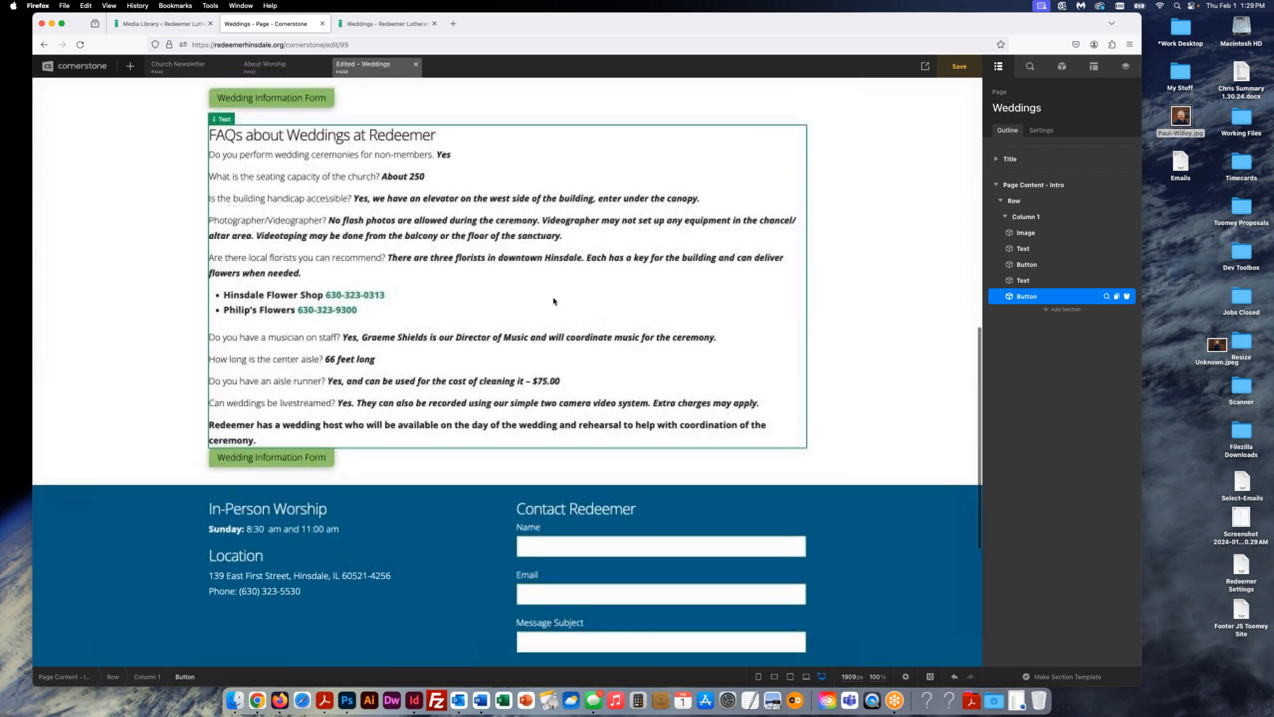
{"action": "left_click_drag", "start_coordinate": [1027, 296], "coordinate": [1043, 240]}
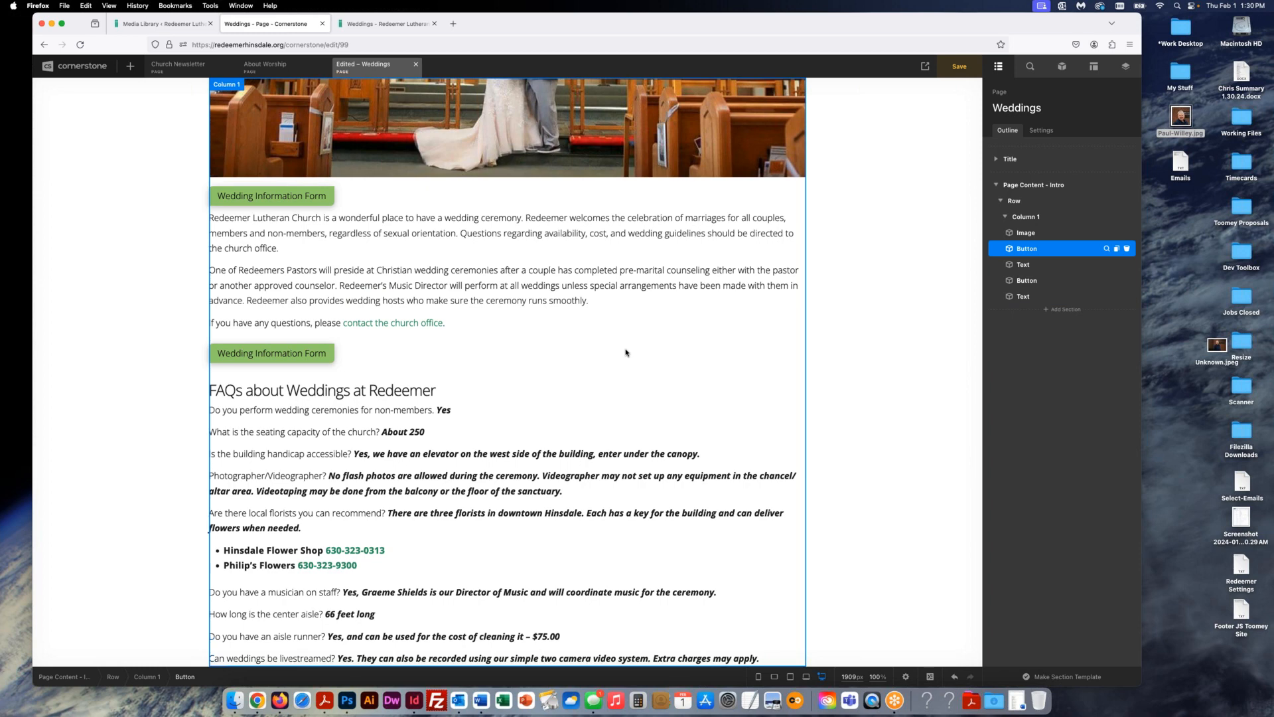
{"action": "scroll", "coordinate": [626, 352], "scroll_direction": "up", "scroll_amount": 3}
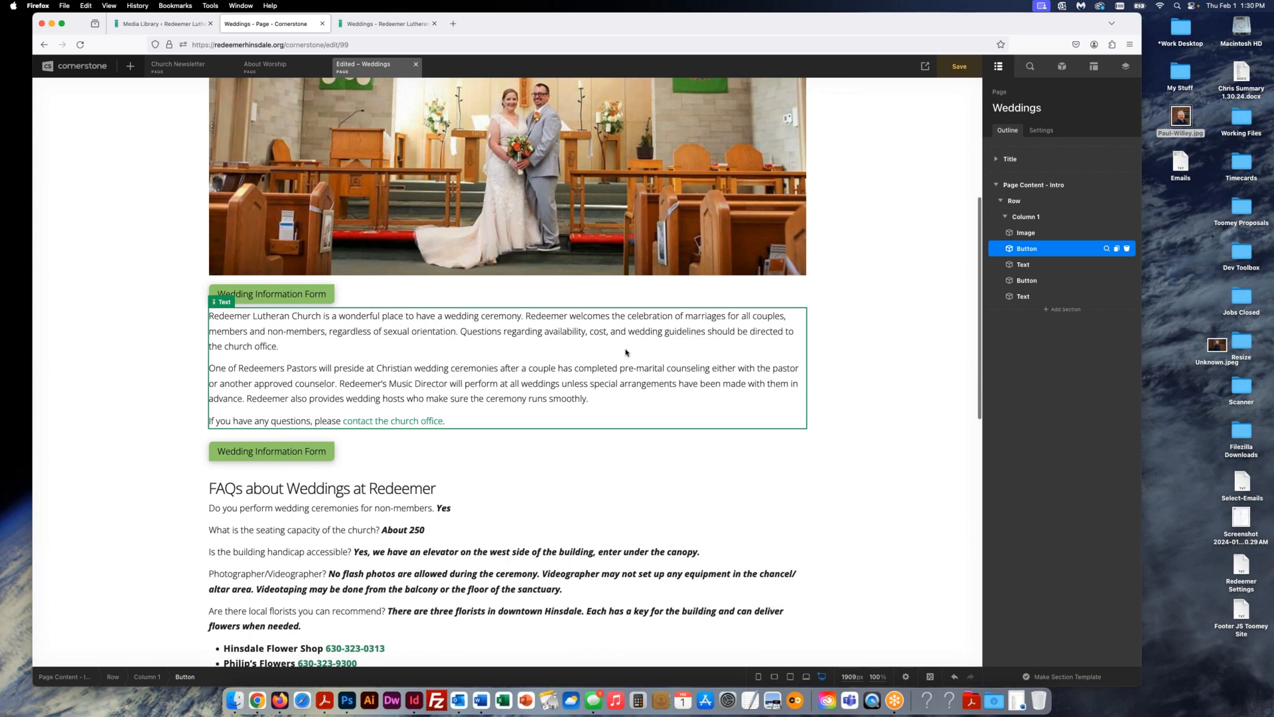
- Set the button under the photo to a Light Blue background and save the page
{"action": "left_click", "coordinate": [273, 294]}
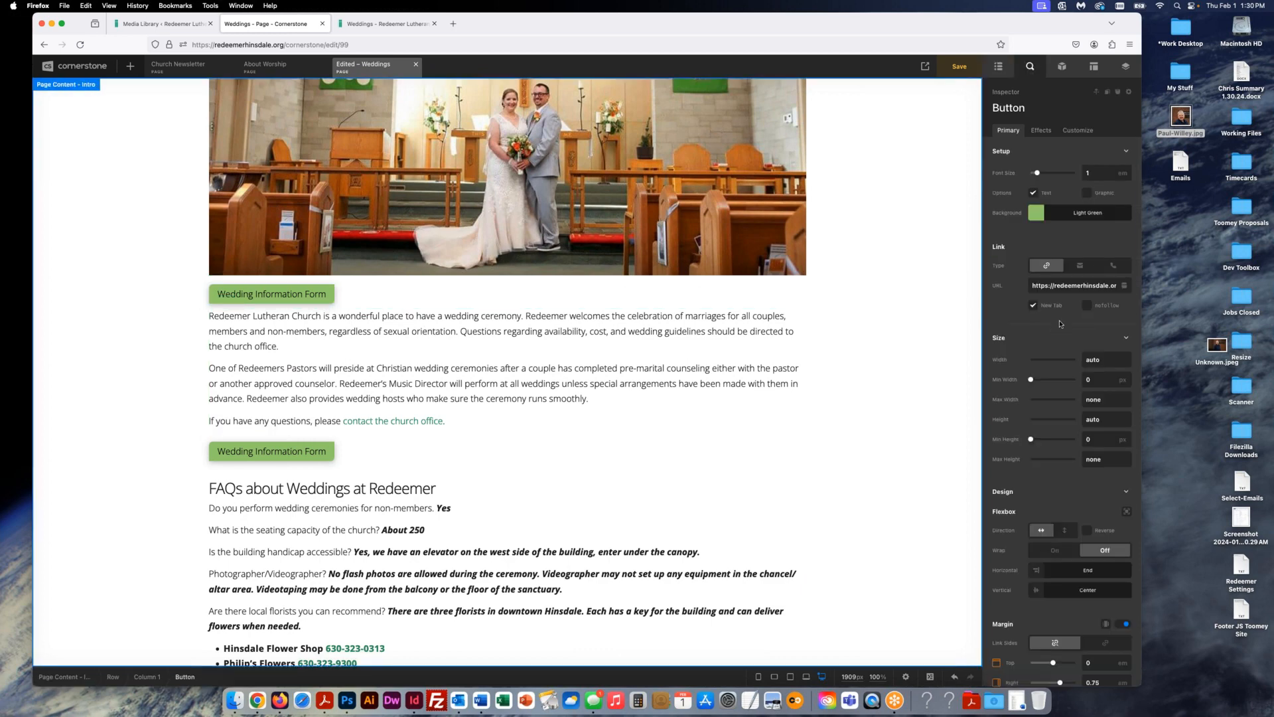
{"action": "left_click", "coordinate": [1039, 216]}
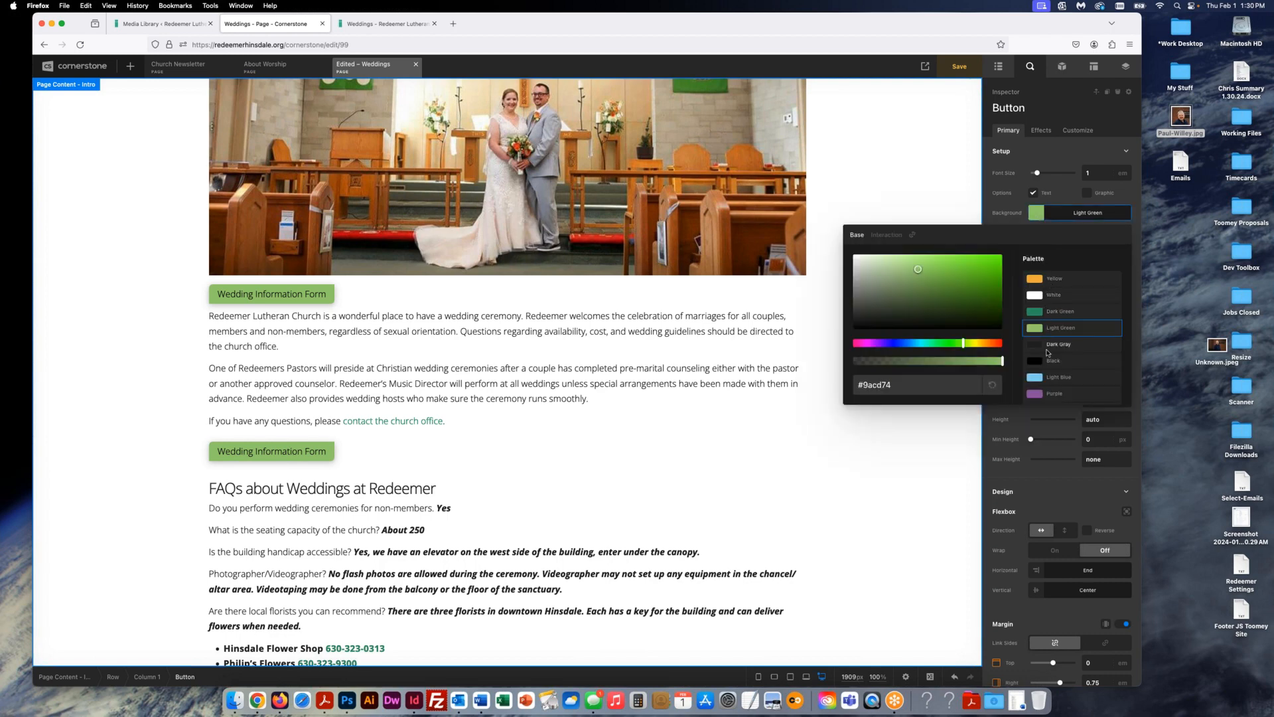
{"action": "scroll", "coordinate": [1061, 395], "scroll_direction": "down", "scroll_amount": 2}
{"action": "scroll", "coordinate": [1061, 395], "scroll_direction": "up", "scroll_amount": 3}
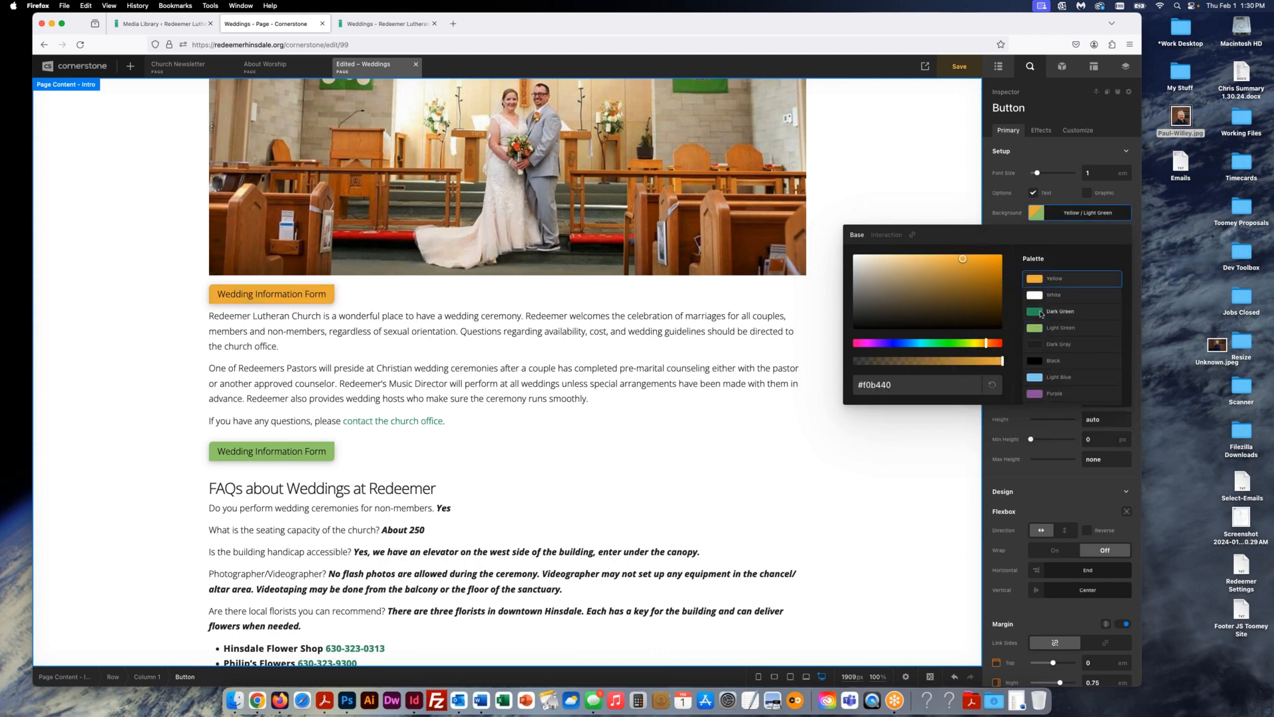
{"action": "left_click", "coordinate": [1042, 311]}
{"action": "left_click", "coordinate": [1033, 330]}
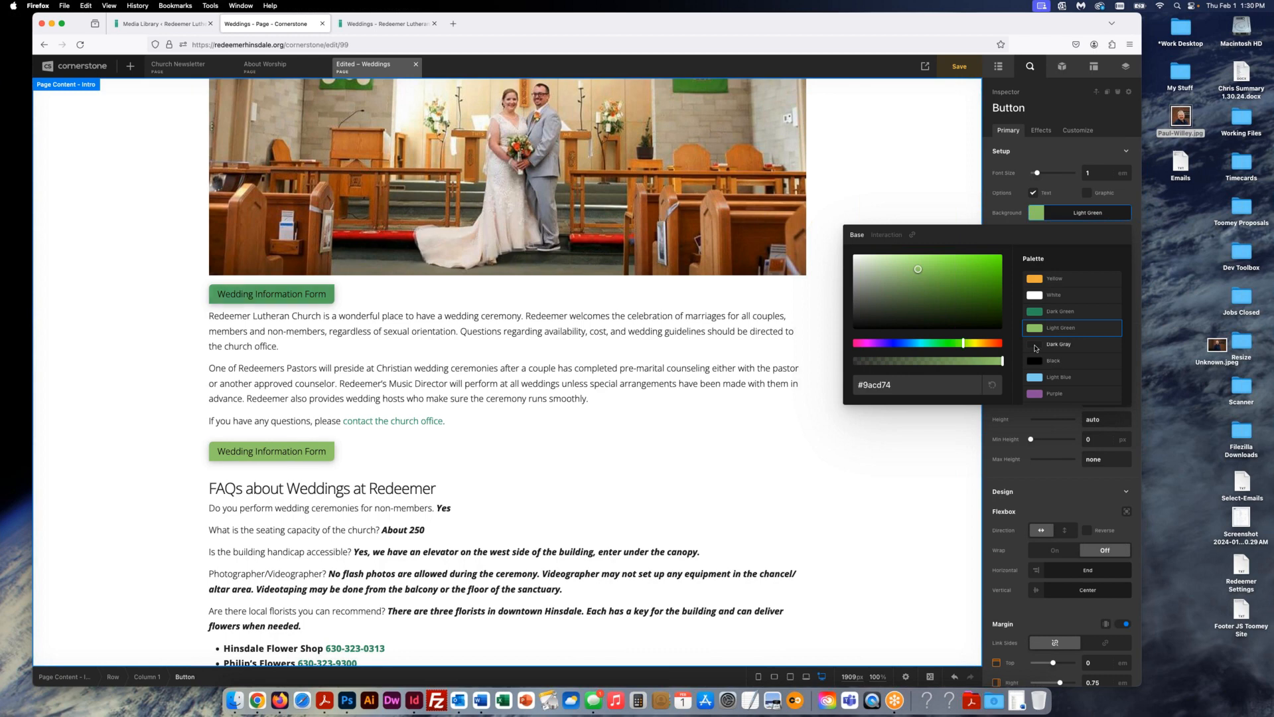
{"action": "left_click", "coordinate": [1049, 344]}
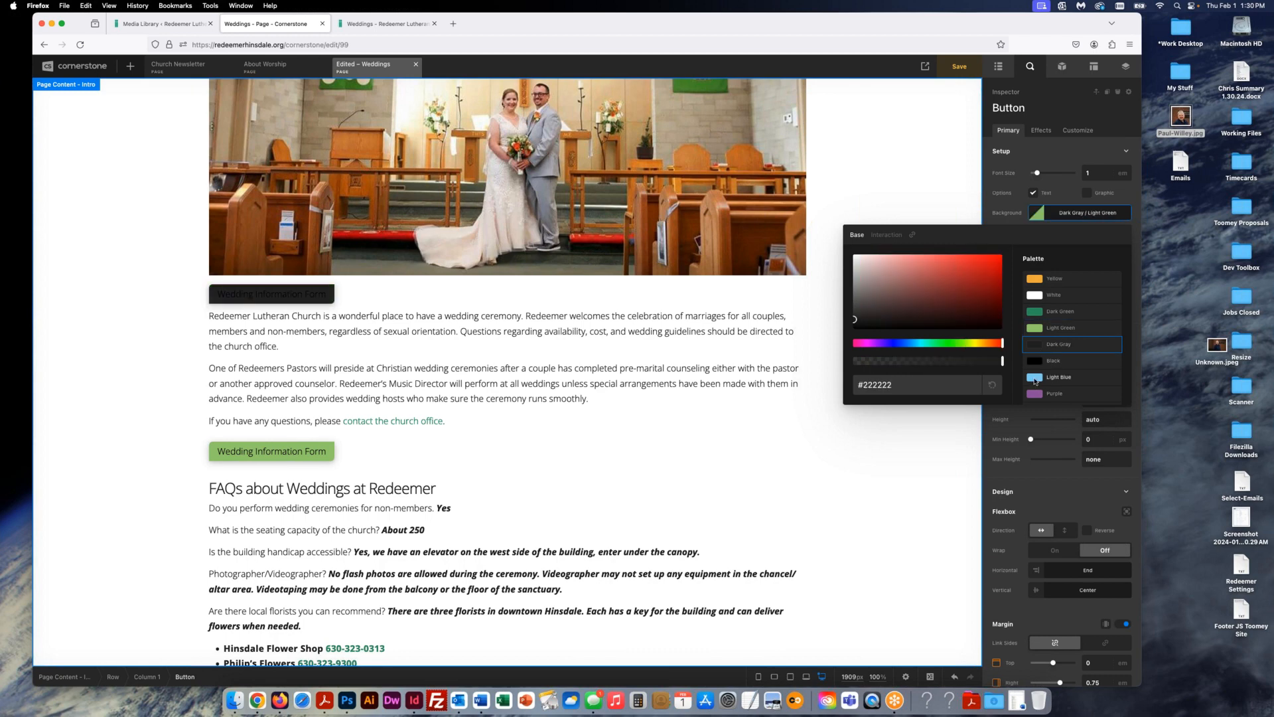
{"action": "left_click", "coordinate": [1035, 380]}
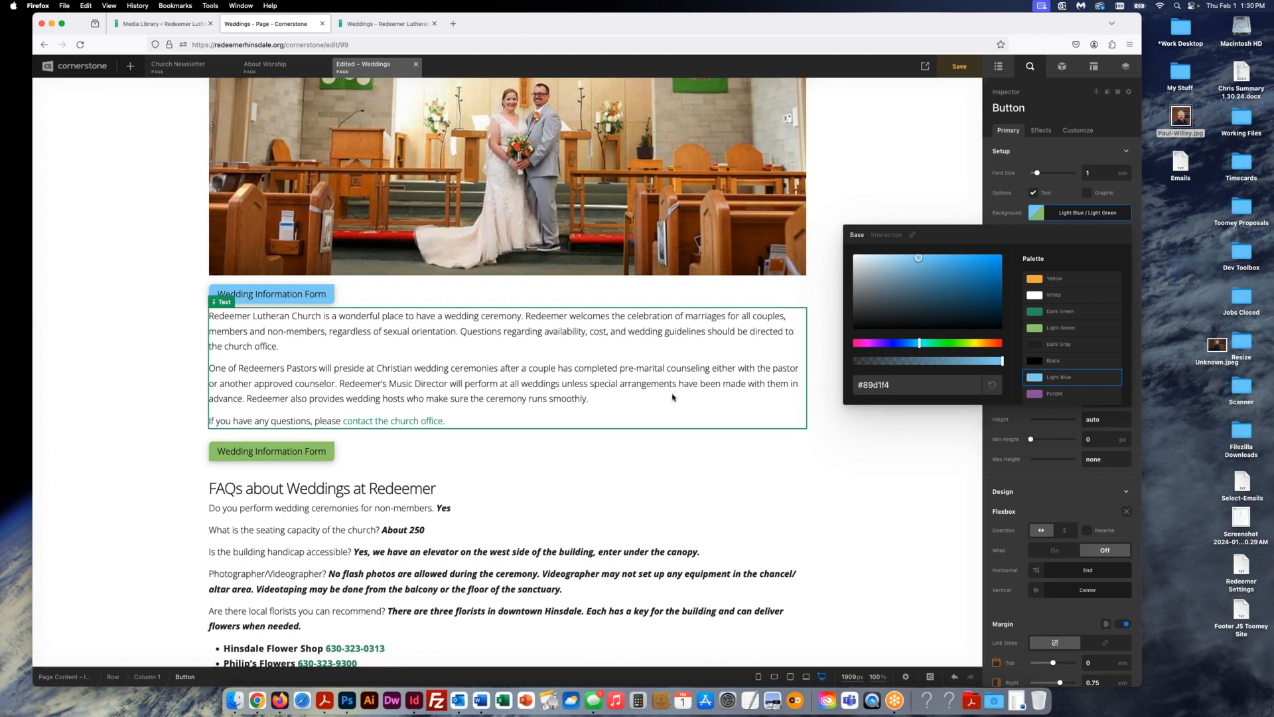
{"action": "left_click", "coordinate": [957, 70]}
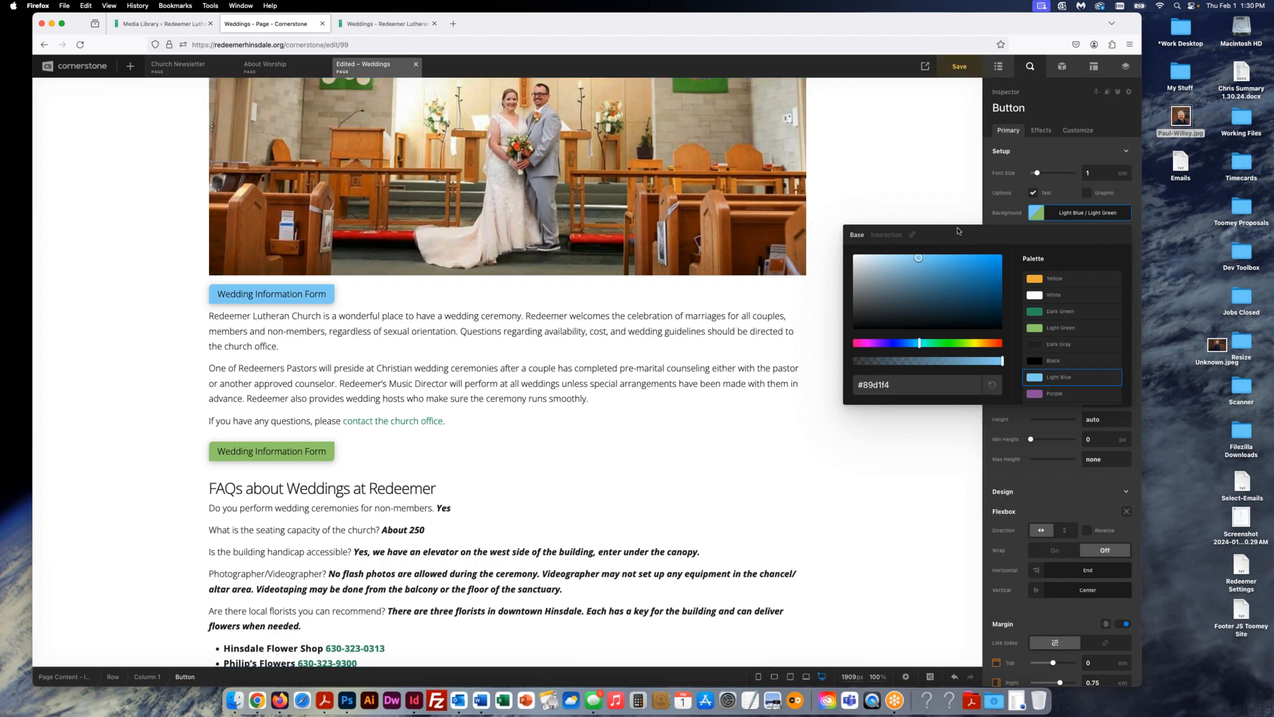
- Give the button's interaction (hover) background Light Blue as well
{"action": "left_click", "coordinate": [913, 235]}
{"action": "left_click", "coordinate": [886, 236]}
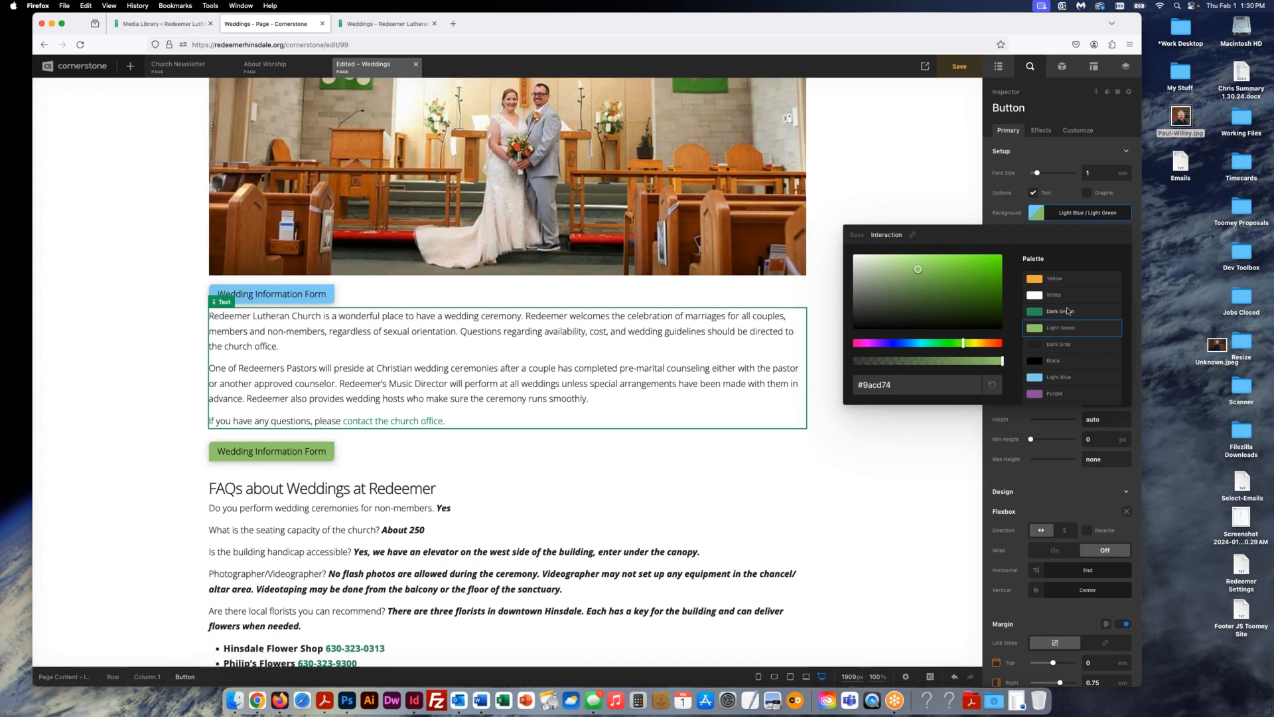
{"action": "left_click", "coordinate": [1039, 379]}
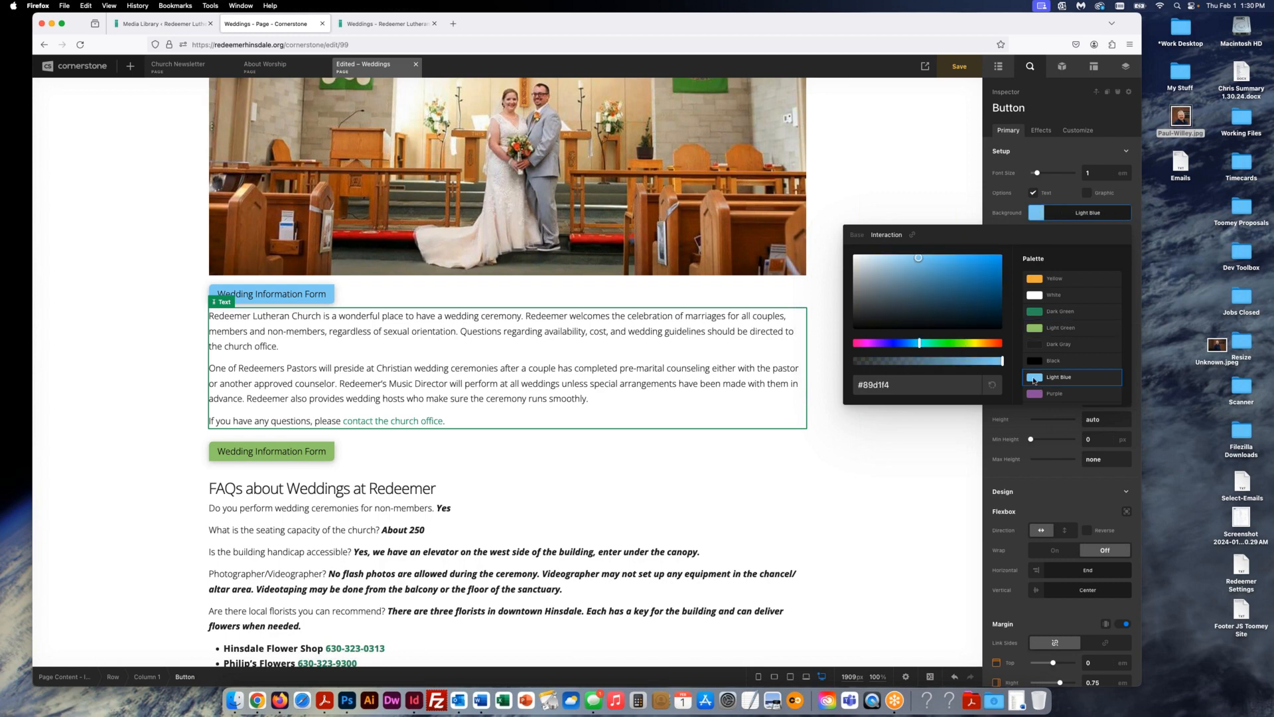
{"action": "left_click", "coordinate": [1075, 156]}
- Replace the button's label with 'Text'
{"action": "scroll", "coordinate": [1040, 370], "scroll_direction": "down", "scroll_amount": 15}
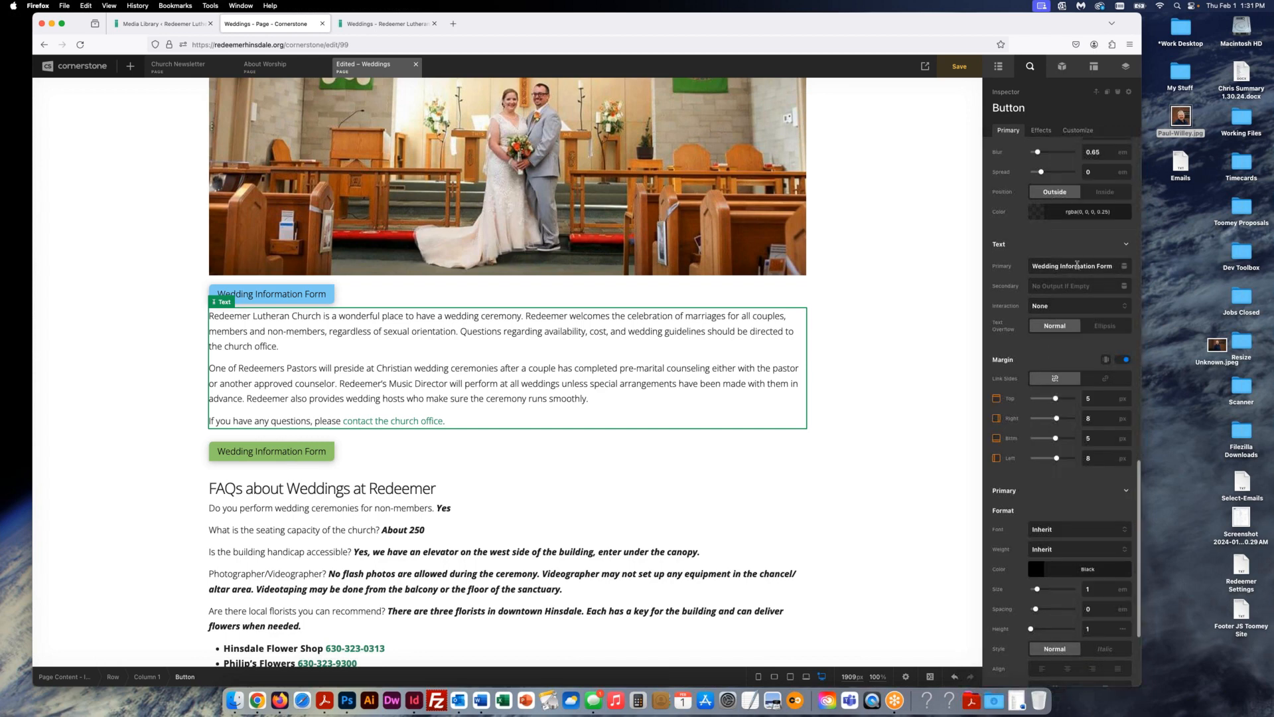
{"action": "left_click", "coordinate": [1076, 265]}
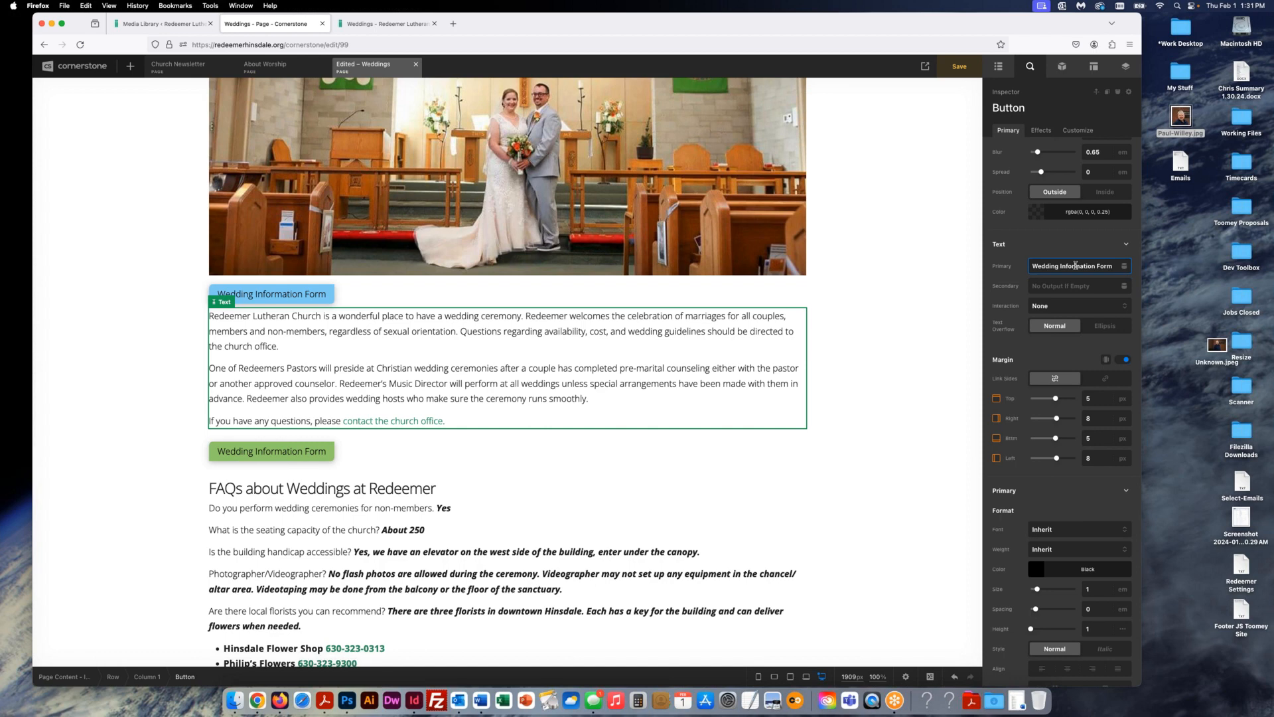
{"action": "scroll", "coordinate": [1043, 229], "scroll_direction": "up", "scroll_amount": 10}
{"action": "scroll", "coordinate": [1046, 232], "scroll_direction": "down", "scroll_amount": 5}
{"action": "scroll", "coordinate": [1050, 235], "scroll_direction": "down", "scroll_amount": 8}
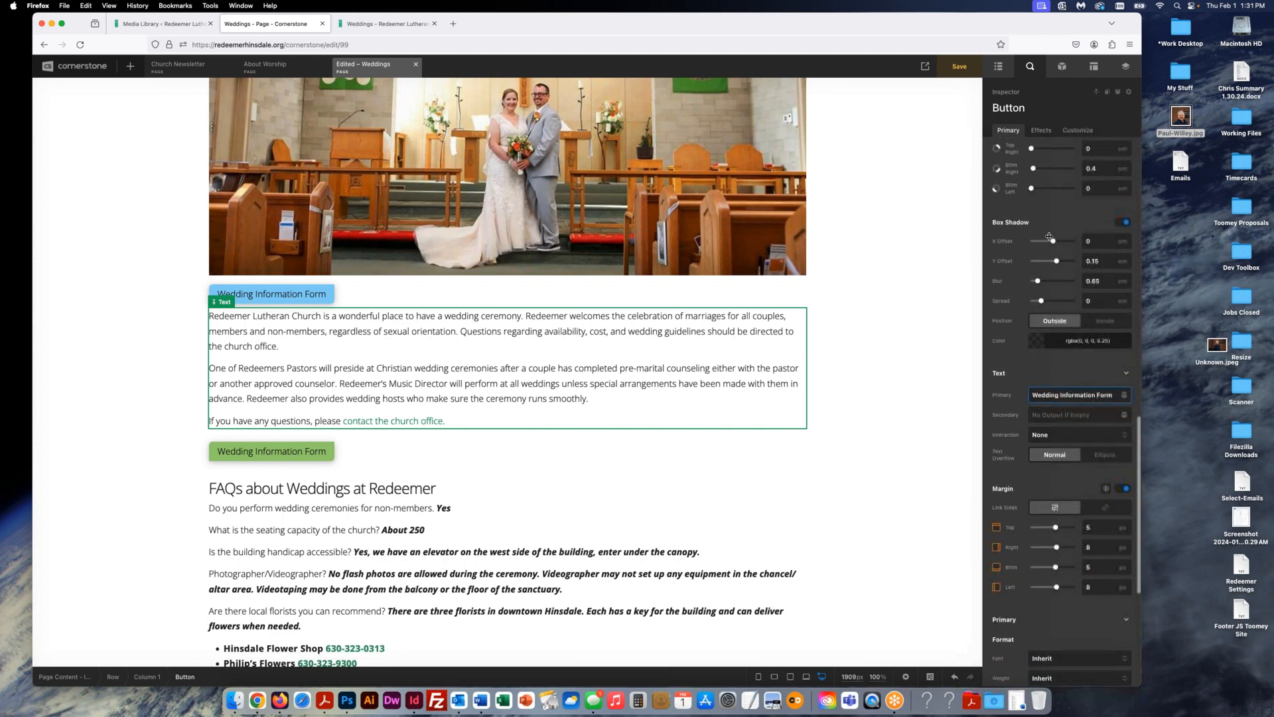
{"action": "scroll", "coordinate": [1050, 237], "scroll_direction": "down", "scroll_amount": 5}
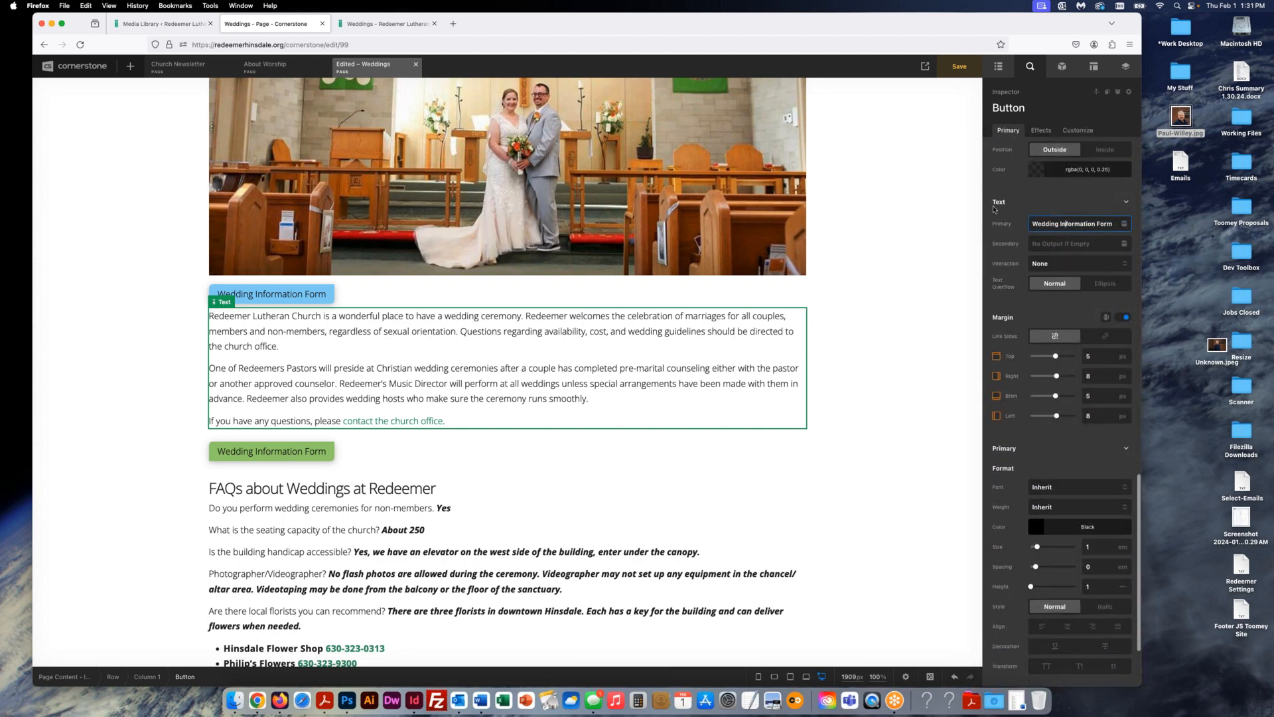
{"action": "triple_click", "coordinate": [1071, 226]}
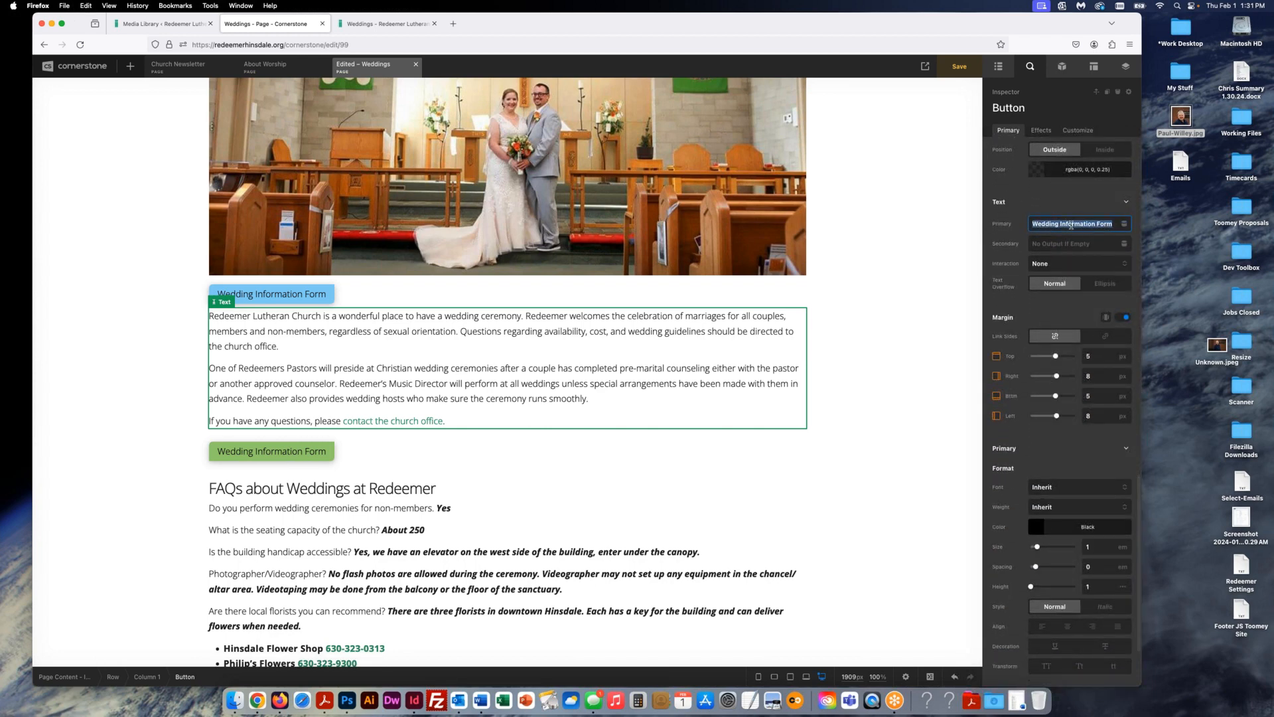
{"action": "type", "text": "Te"}
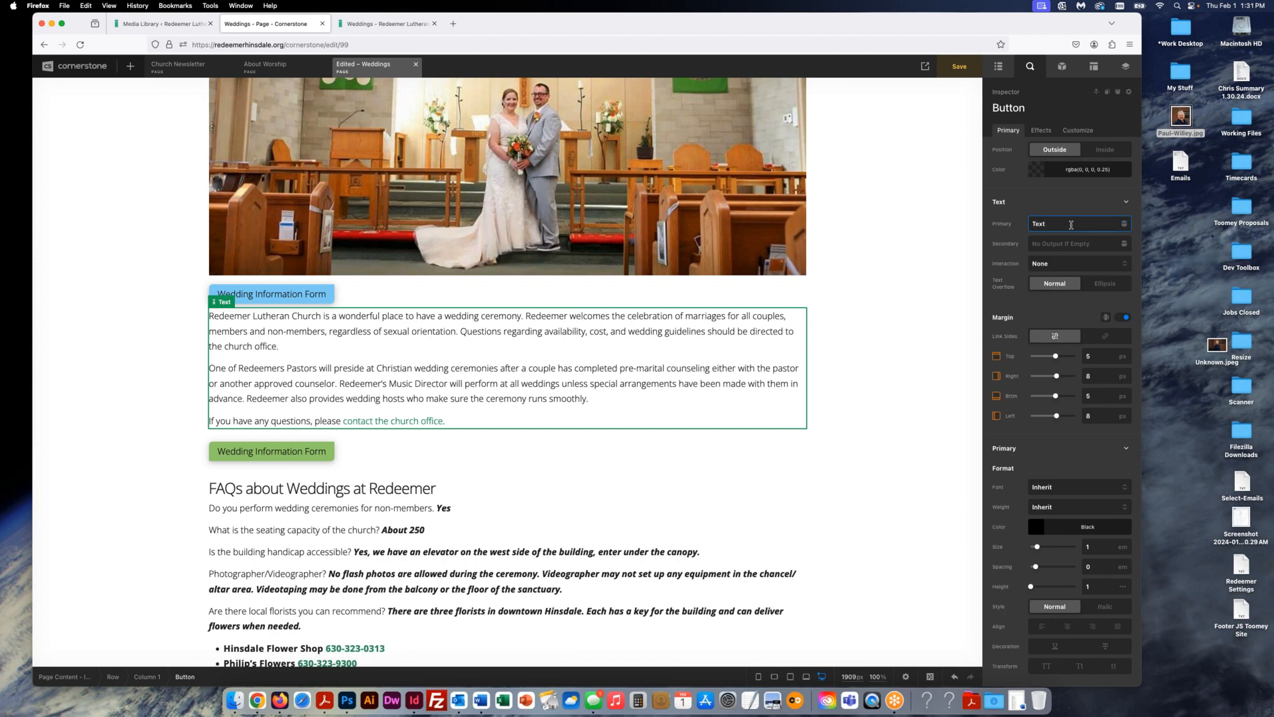
{"action": "type", "text": "xt"}
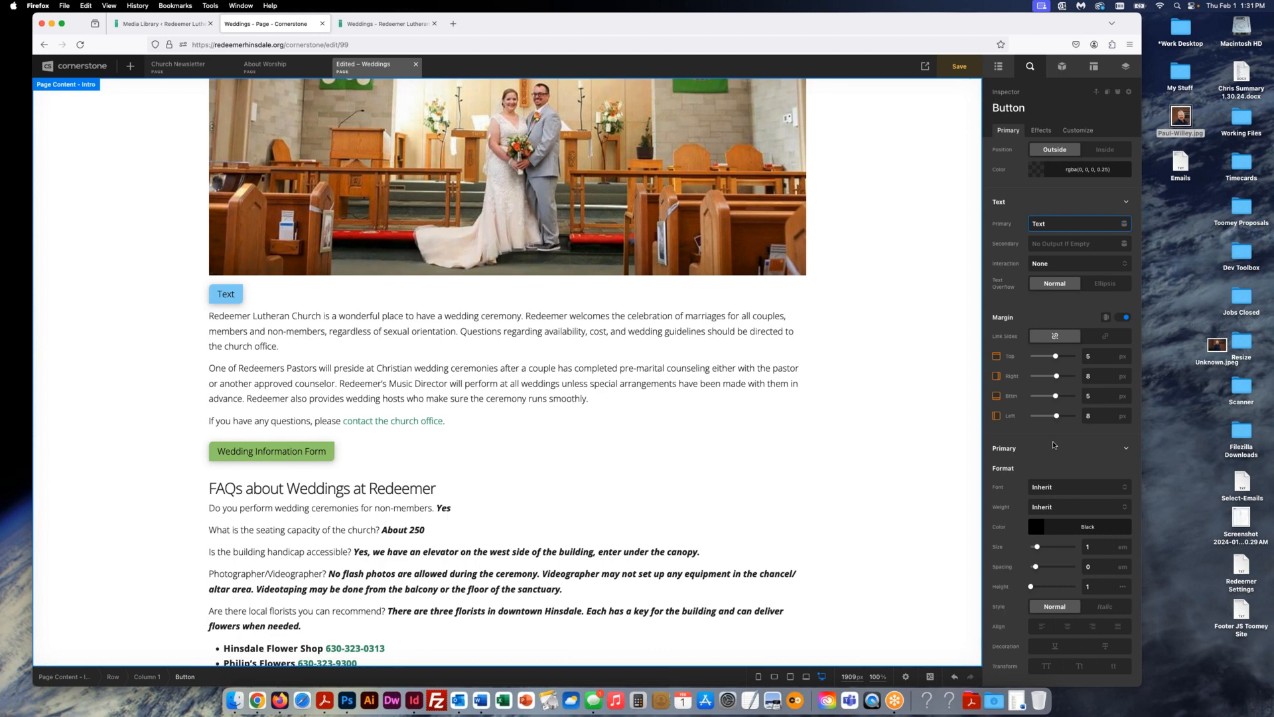
{"action": "scroll", "coordinate": [1054, 445], "scroll_direction": "down", "scroll_amount": 1}
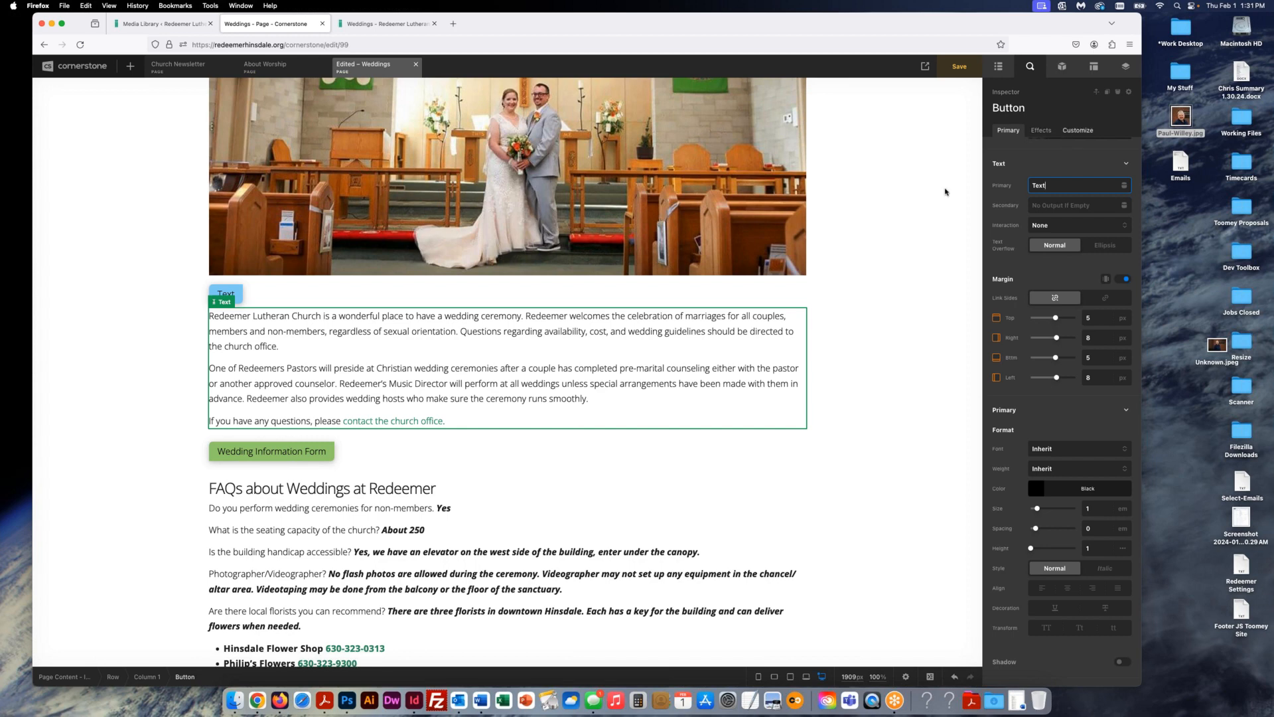
{"action": "scroll", "coordinate": [1026, 221], "scroll_direction": "up", "scroll_amount": 10}
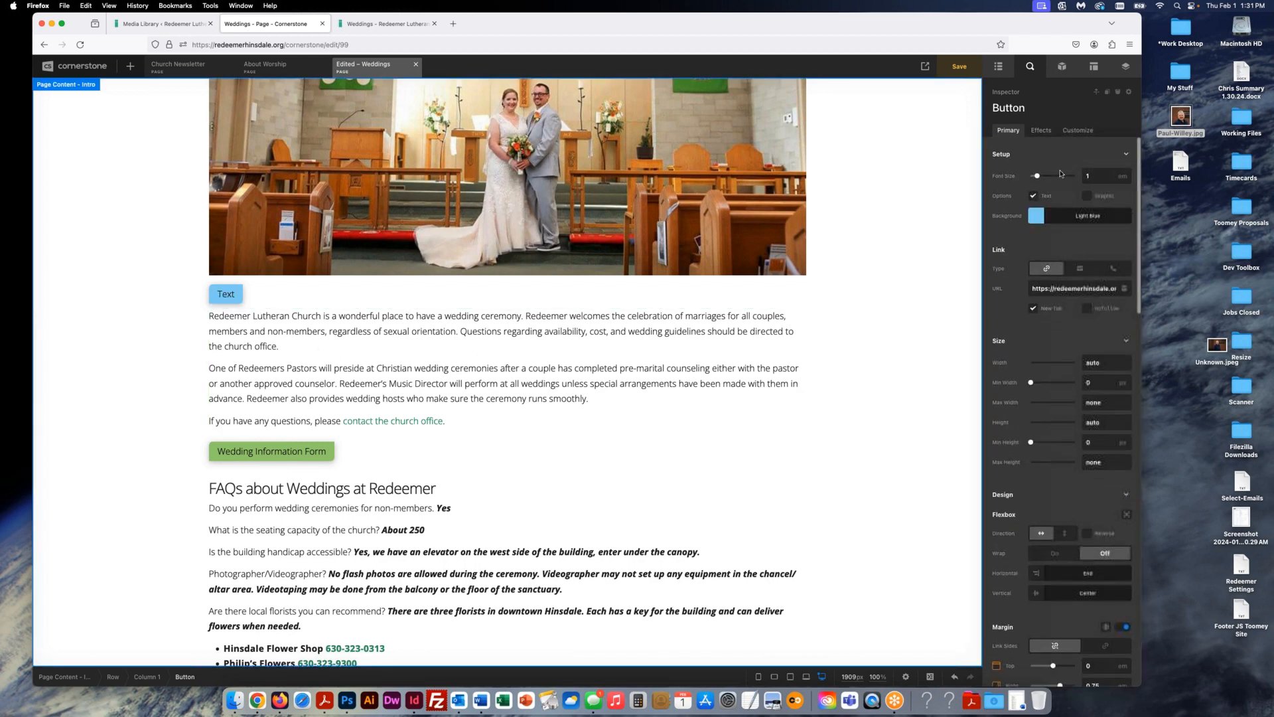
- Set the button's background and hover background back to Dark Gray
{"action": "left_click", "coordinate": [1034, 217]}
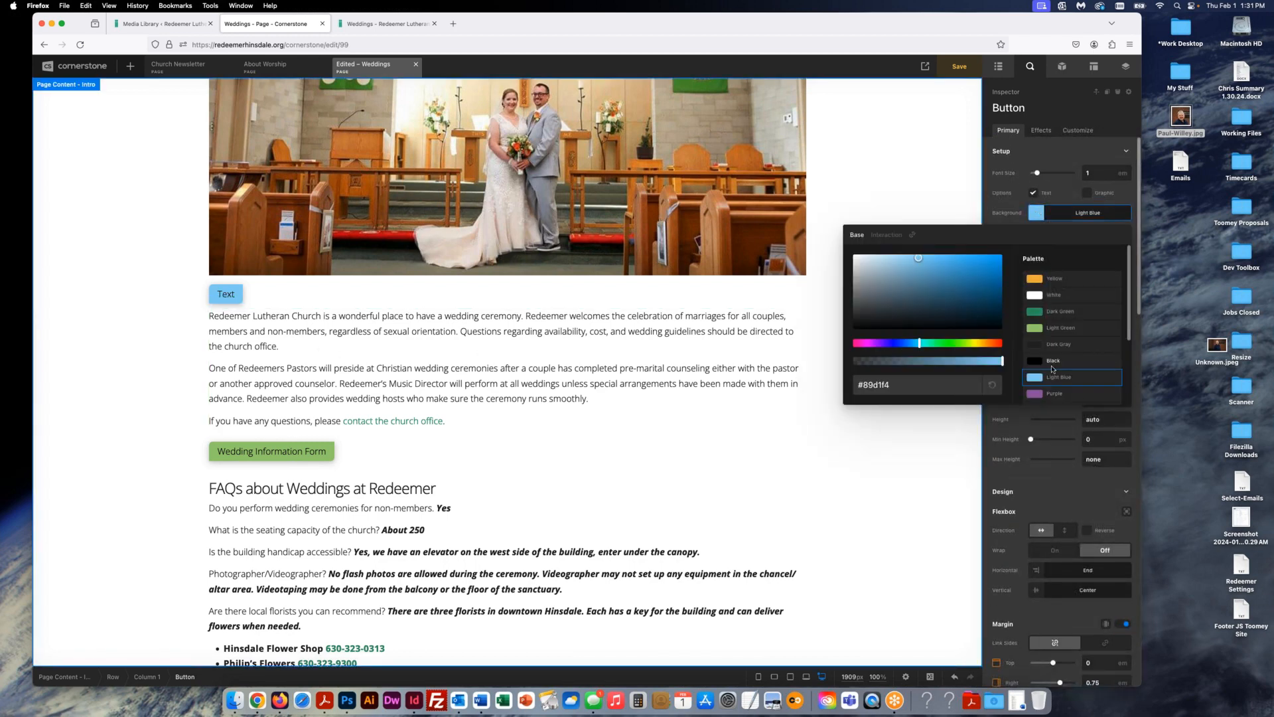
{"action": "left_click", "coordinate": [1057, 310]}
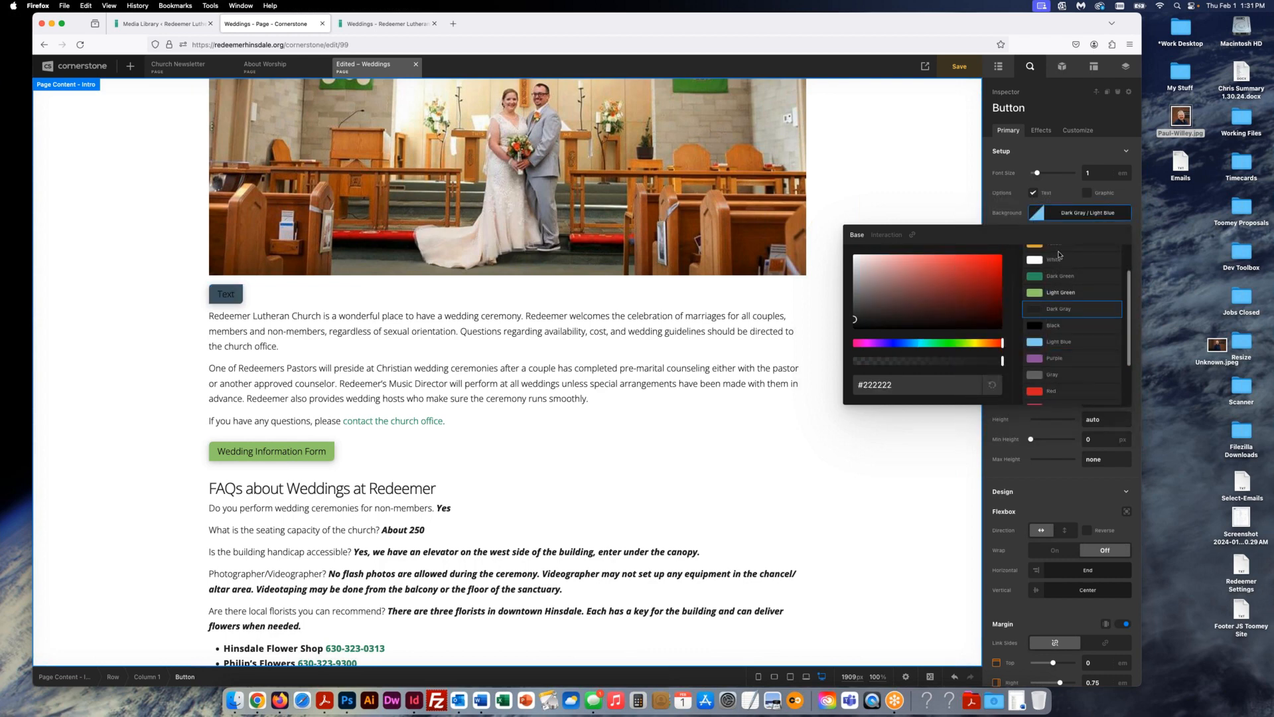
{"action": "left_click", "coordinate": [1041, 218]}
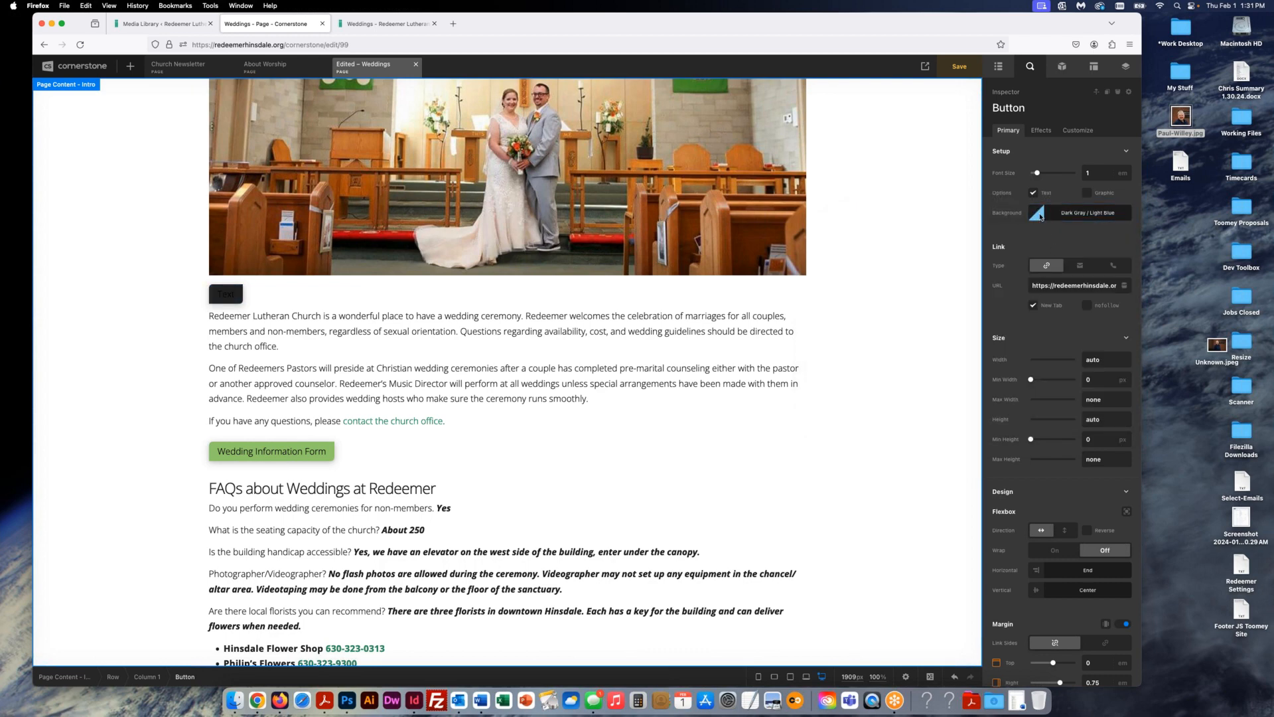
{"action": "left_click", "coordinate": [1039, 219]}
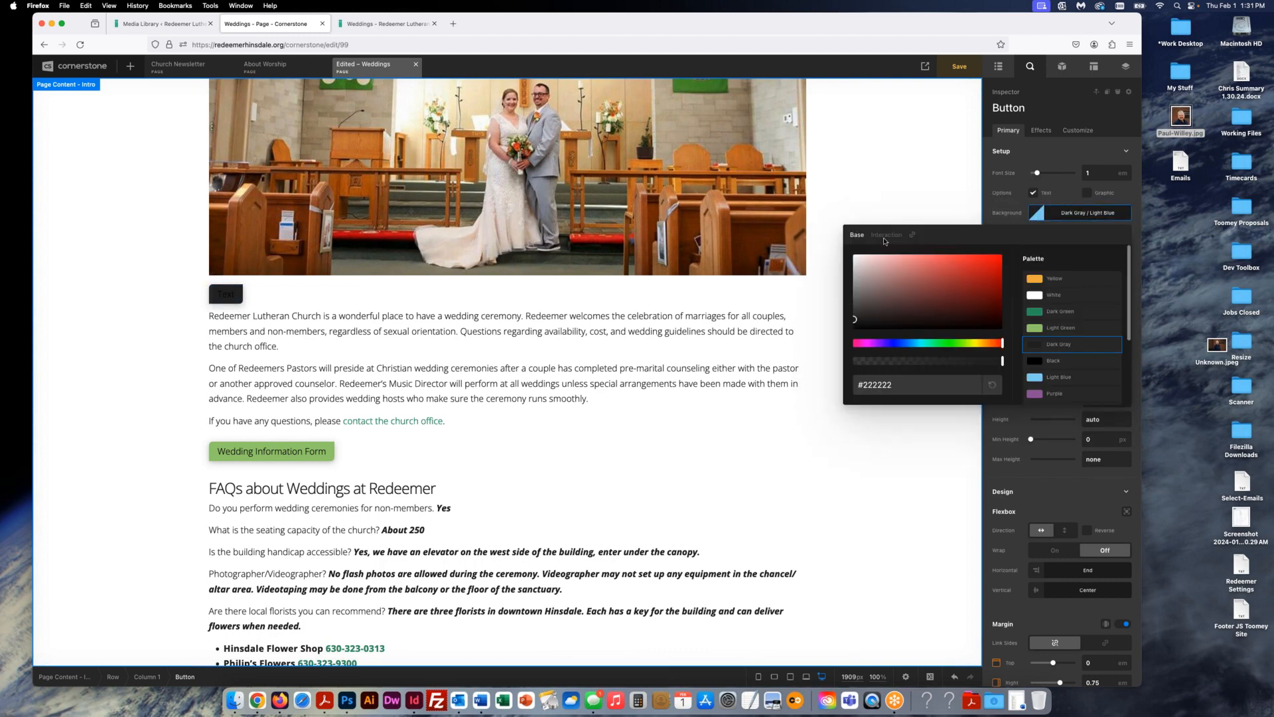
{"action": "left_click", "coordinate": [1034, 345]}
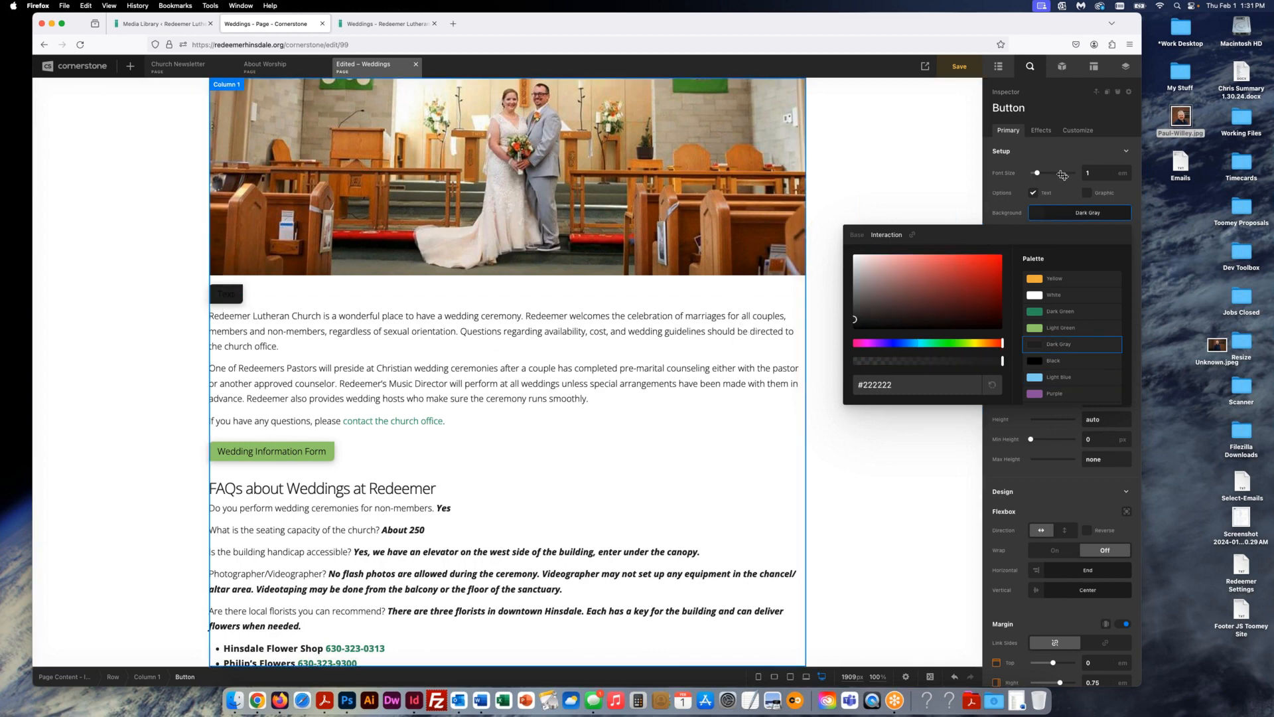
- Set the button's text colour to White
{"action": "scroll", "coordinate": [1065, 154], "scroll_direction": "down", "scroll_amount": 10}
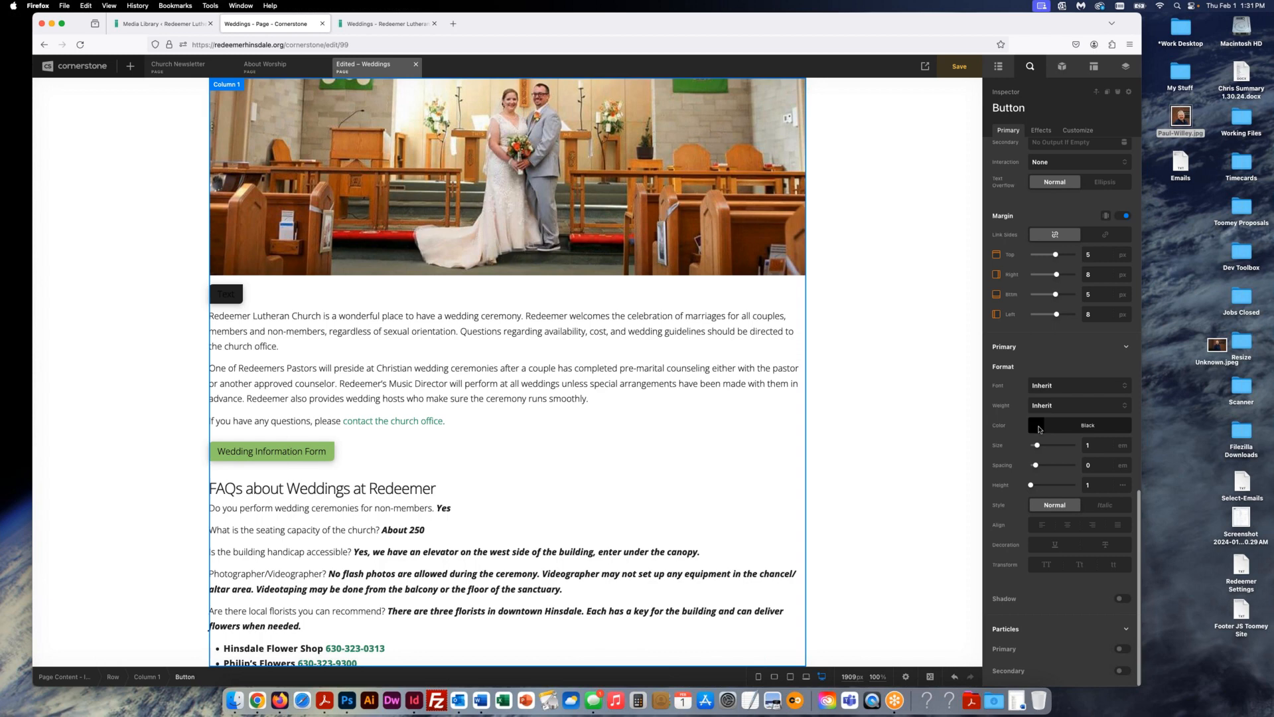
{"action": "left_click", "coordinate": [1039, 429]}
{"action": "left_click", "coordinate": [1034, 305]}
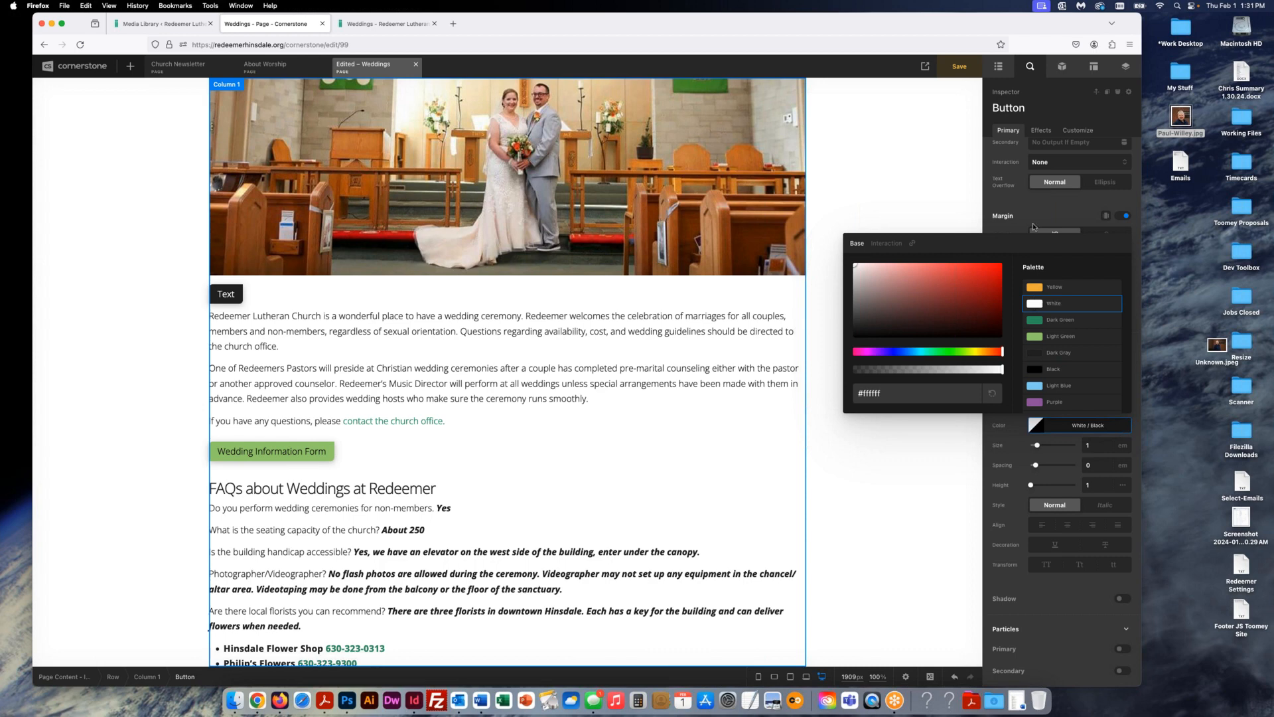
{"action": "left_click", "coordinate": [1038, 208]}
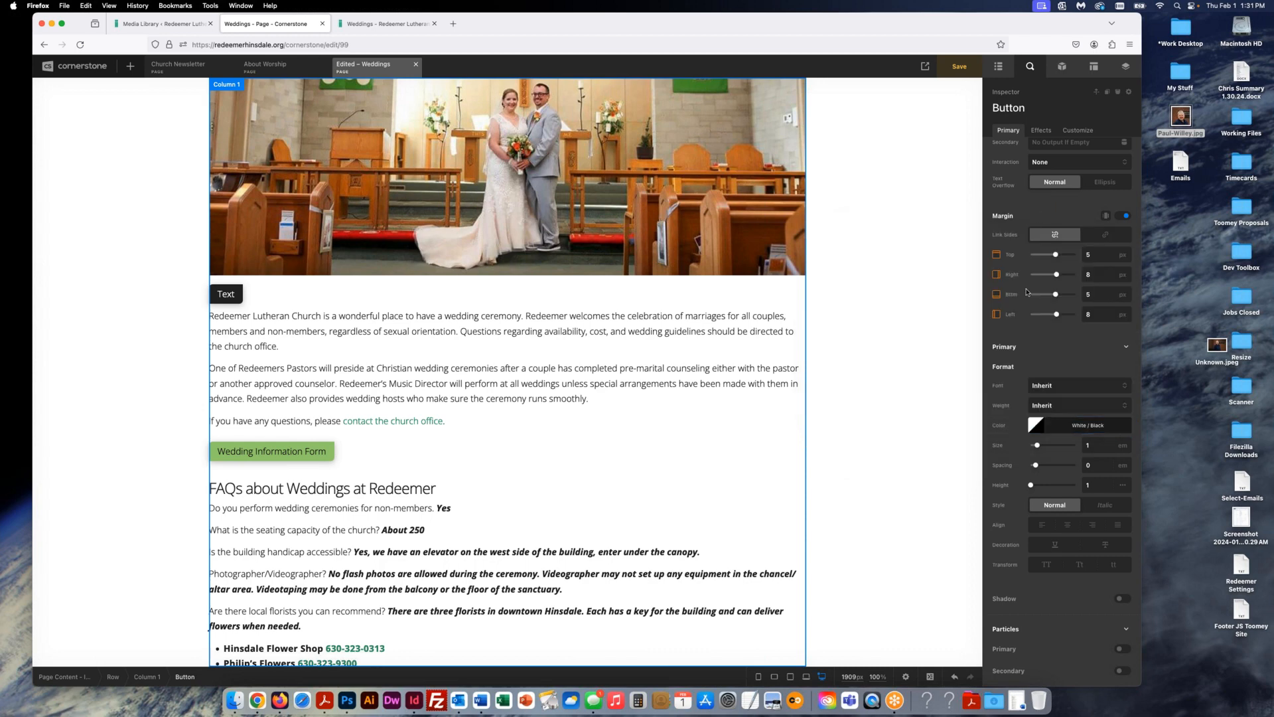
- Make the button's interaction text colour White instead of Black
{"action": "left_click", "coordinate": [1038, 426]}
{"action": "left_click", "coordinate": [886, 243]}
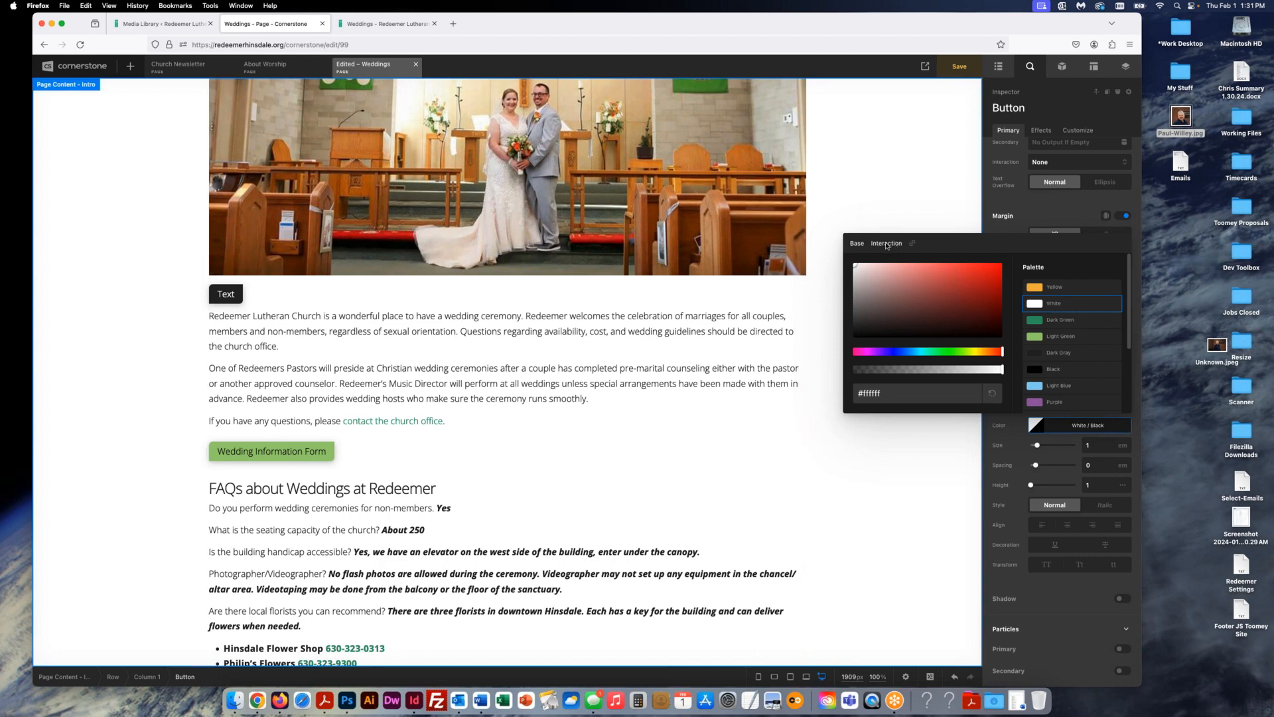
{"action": "left_click", "coordinate": [1048, 370]}
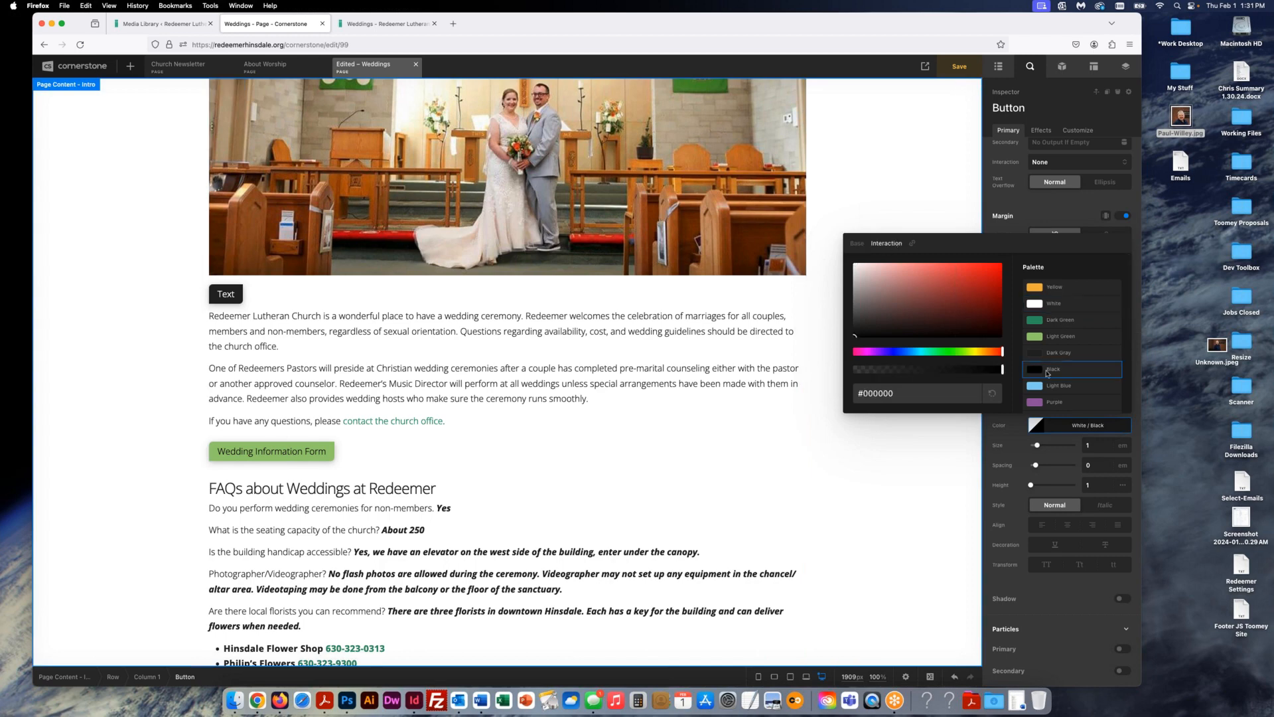
{"action": "left_click", "coordinate": [1052, 303]}
{"action": "left_click", "coordinate": [1058, 204]}
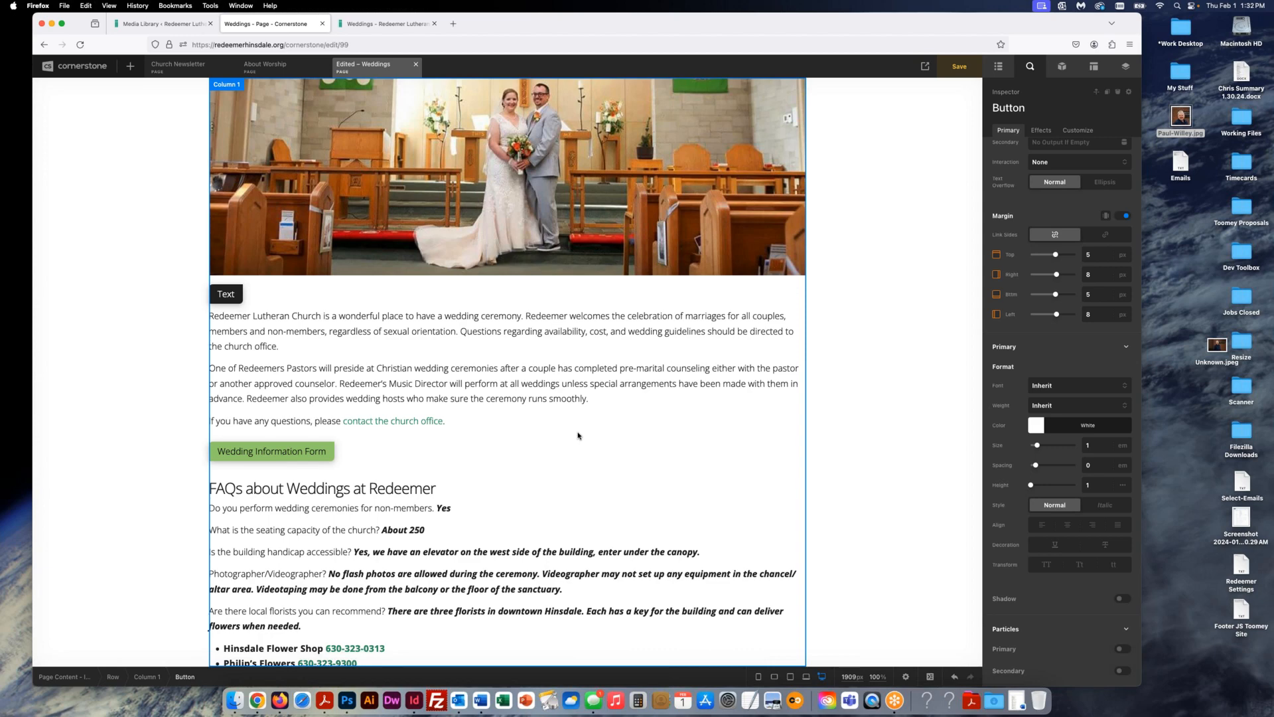
{"action": "scroll", "coordinate": [577, 436], "scroll_direction": "up", "scroll_amount": 1}
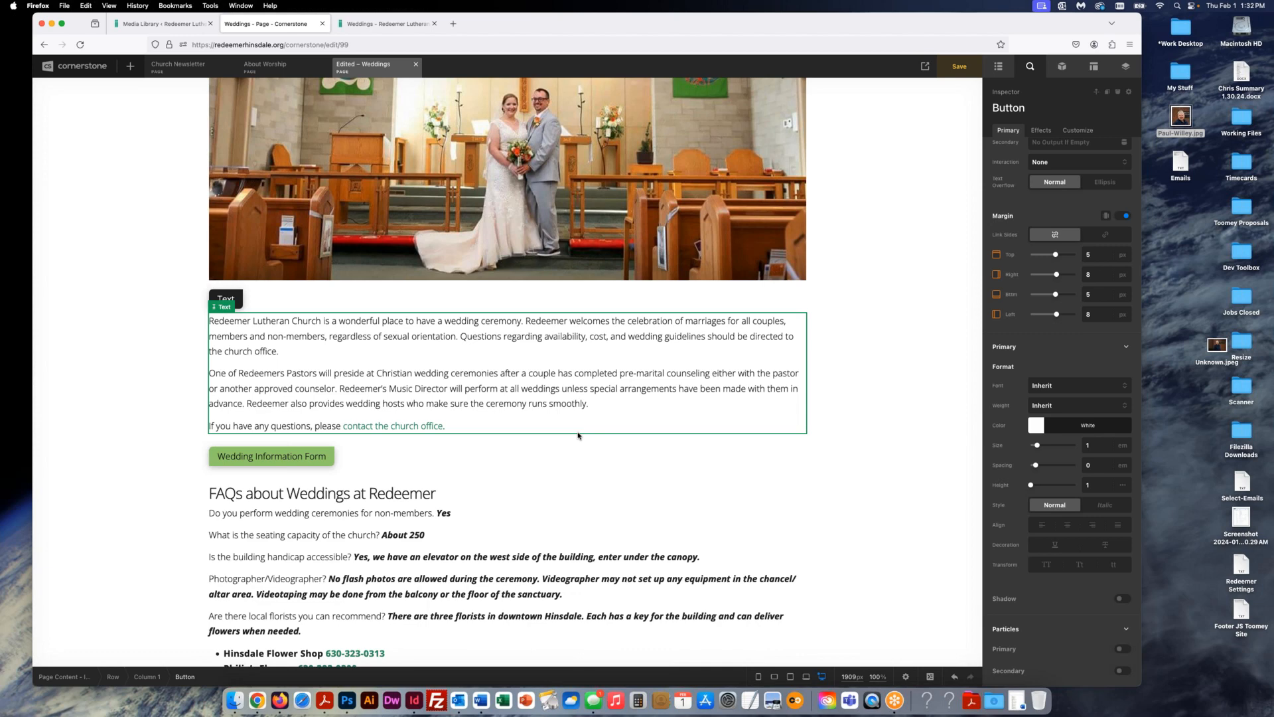
- Delete the extra 'Text' button below the photo in the Outline, save, and return to the live page
{"action": "left_click", "coordinate": [999, 66]}
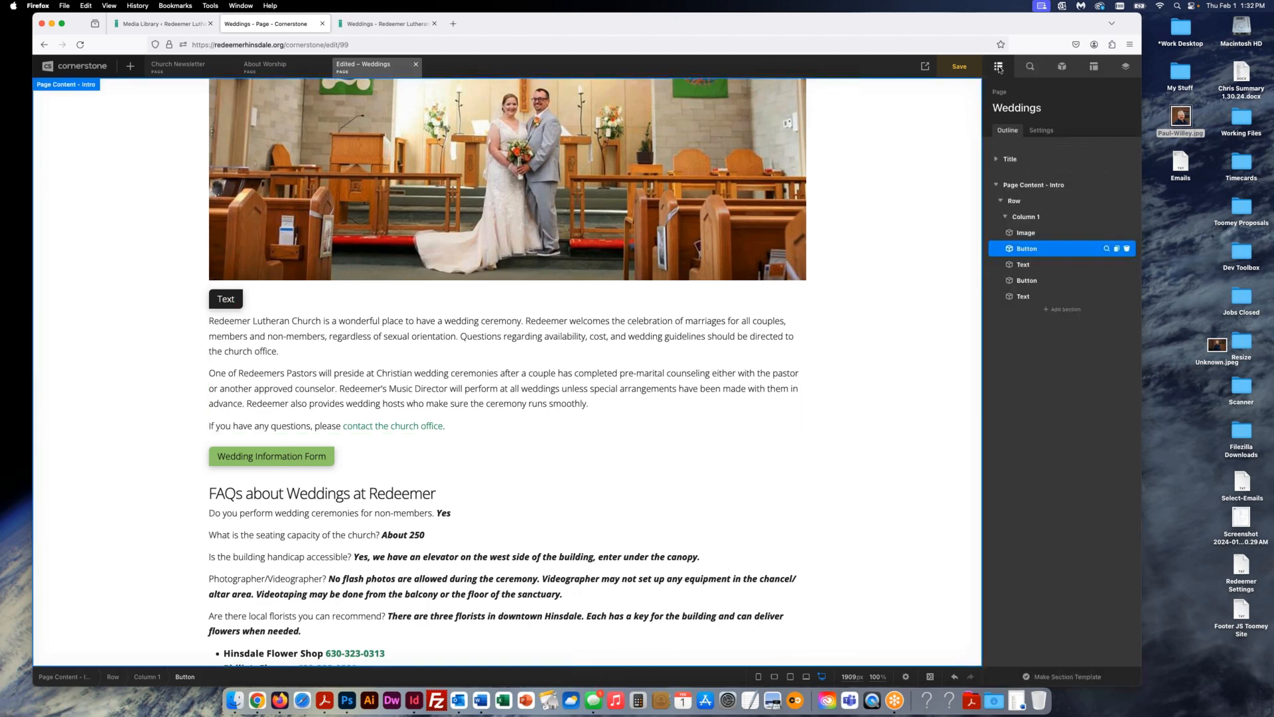
{"action": "left_click", "coordinate": [1127, 249]}
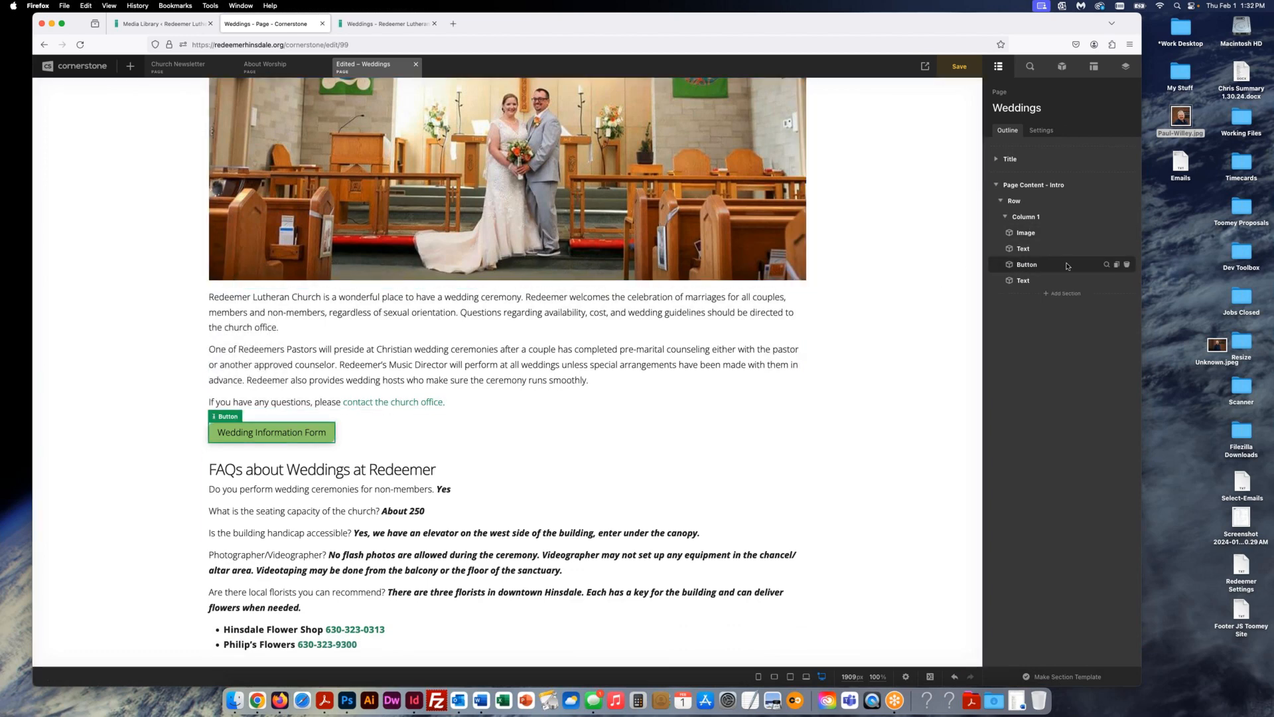
{"action": "left_click", "coordinate": [1128, 265]}
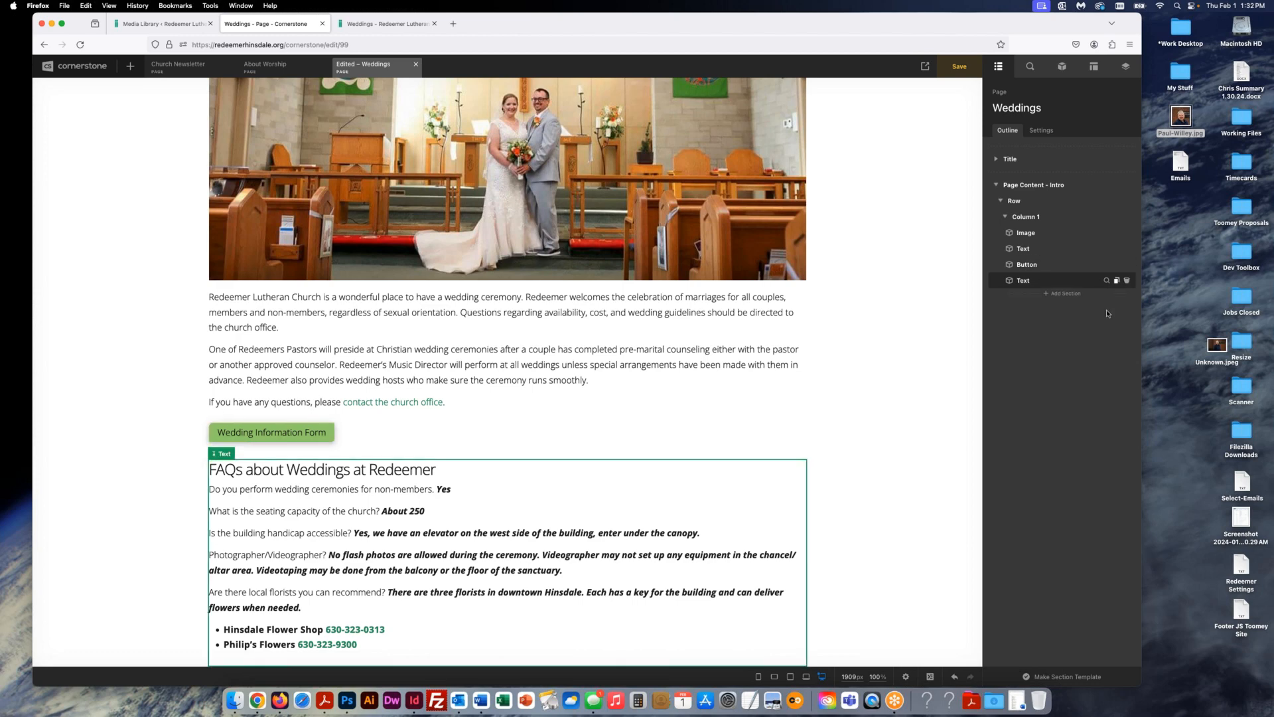
{"action": "left_click", "coordinate": [959, 70]}
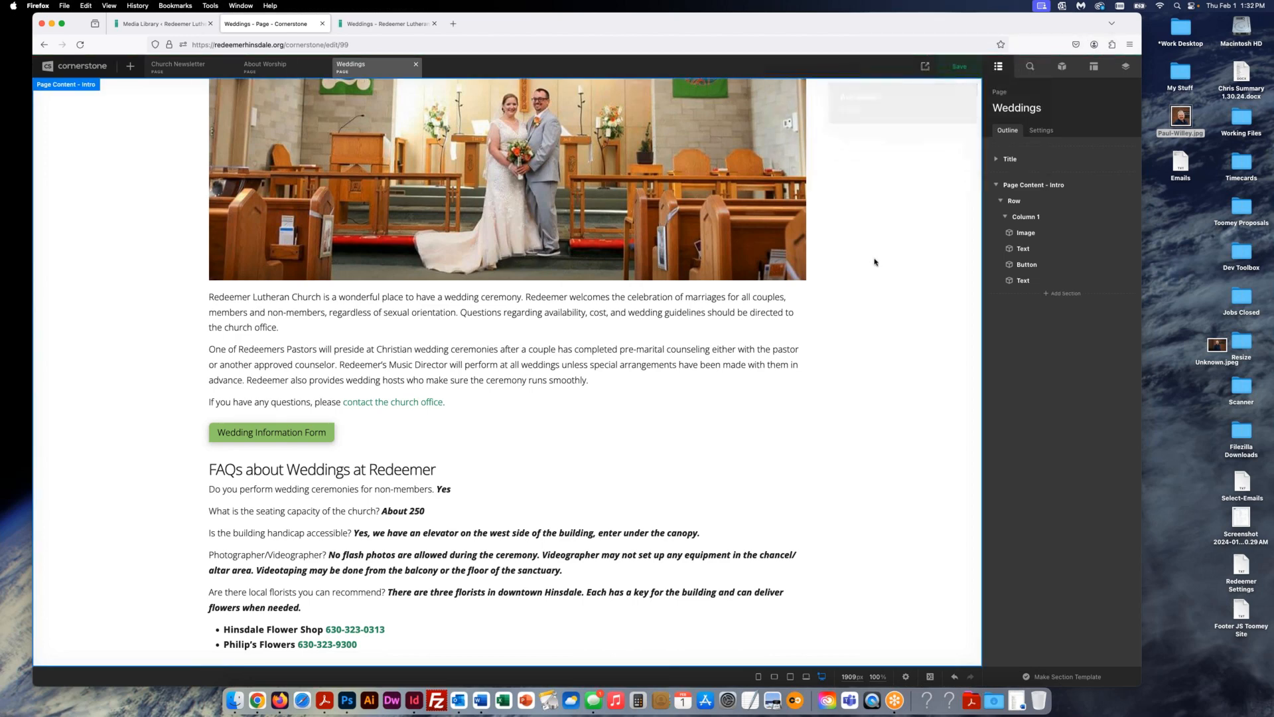
{"action": "left_click", "coordinate": [385, 23]}
- Reload the live Weddings page, then go to Get Involved > Redeemer Weekly Updates
{"action": "left_click", "coordinate": [80, 44]}
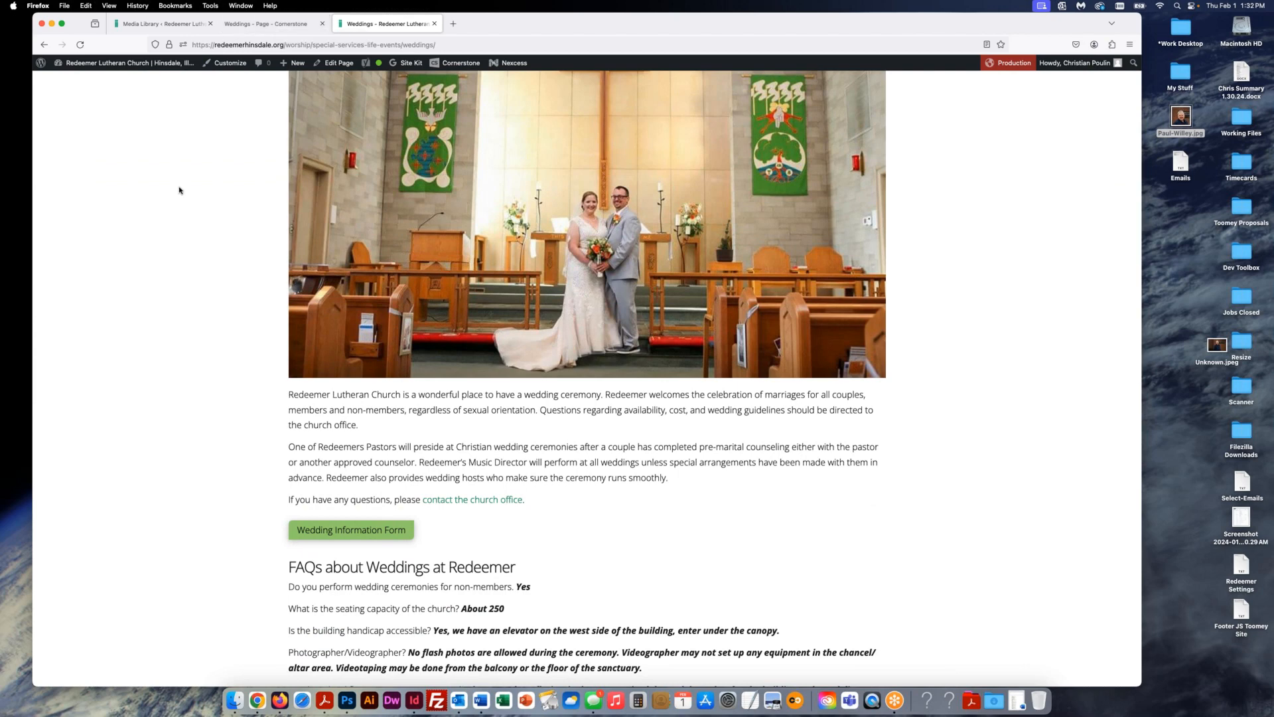
{"action": "scroll", "coordinate": [179, 190], "scroll_direction": "up", "scroll_amount": 3}
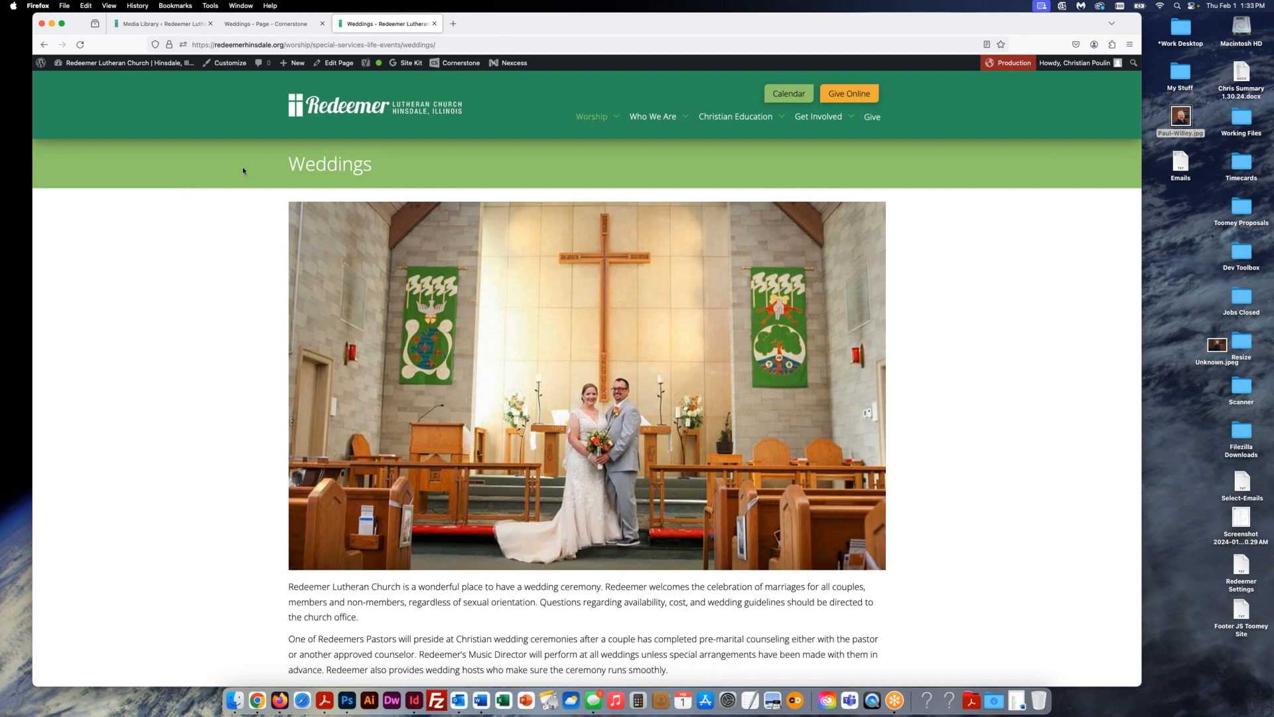
{"action": "mouse_move", "coordinate": [820, 118]}
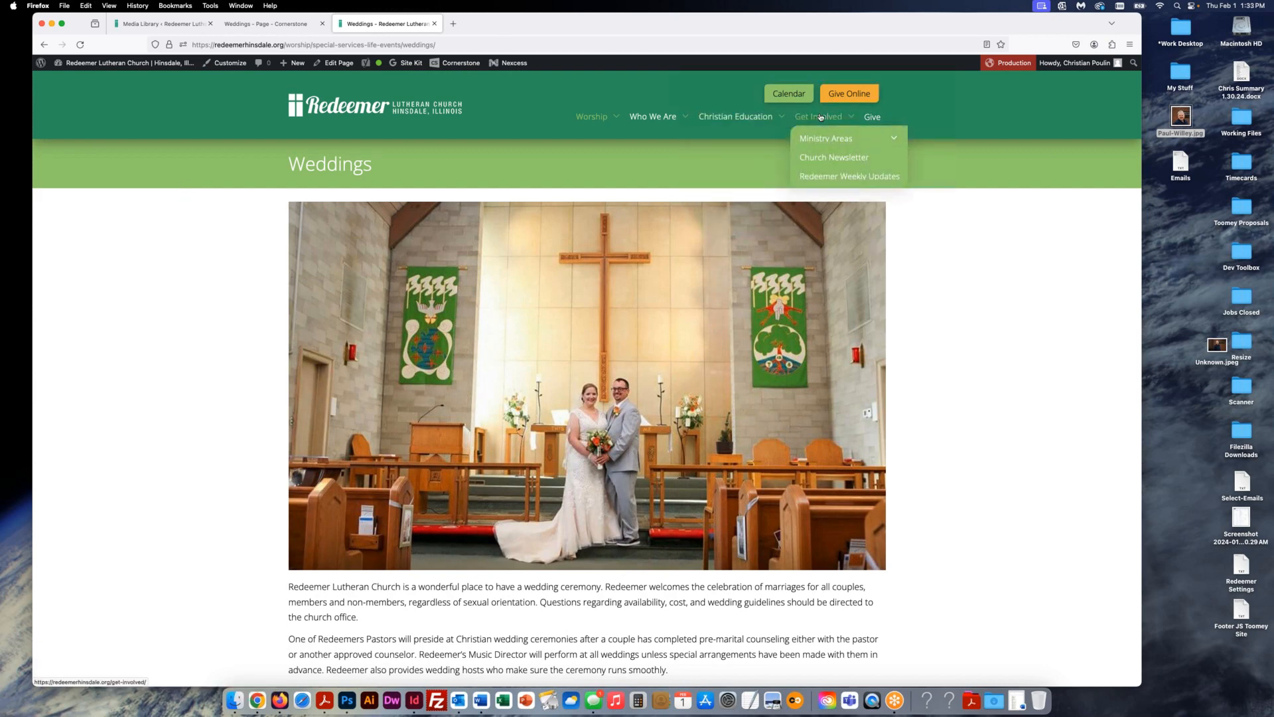
{"action": "left_click", "coordinate": [835, 177]}
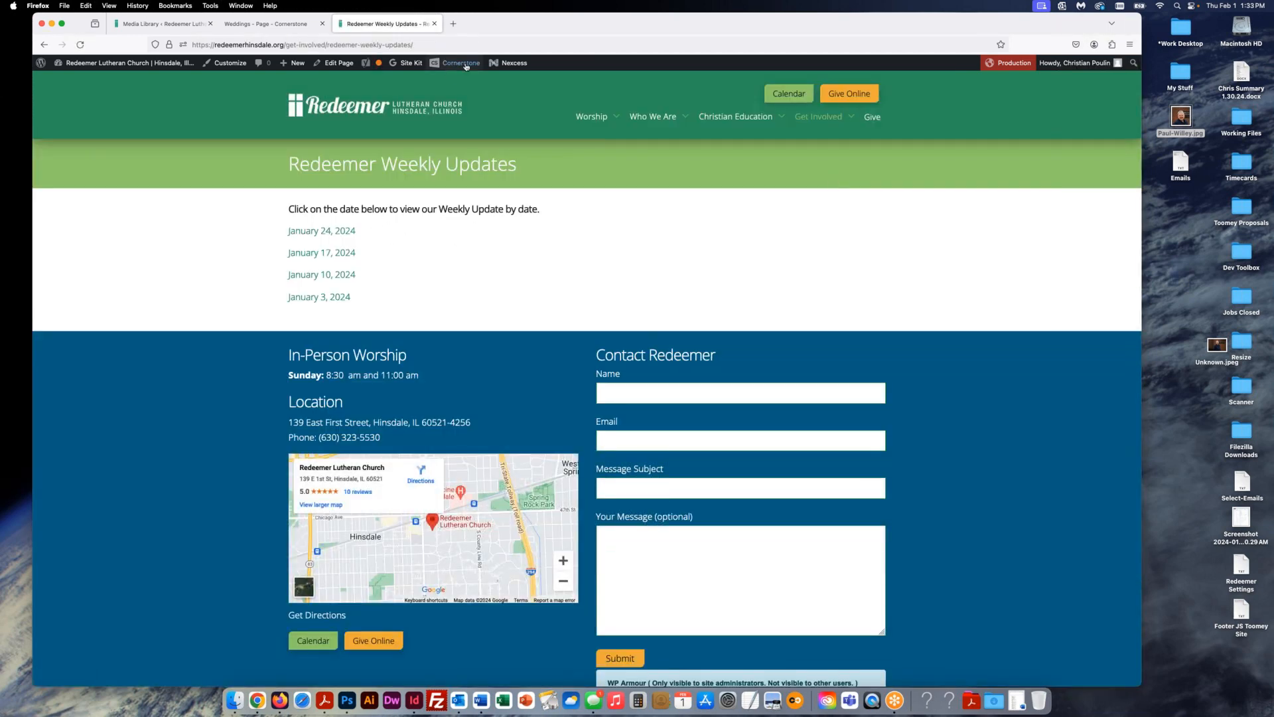
{"action": "mouse_move", "coordinate": [465, 63]}
- Open Weekly Updates in Cornerstone and add a 'January 31, 2024' line under the intro sentence
{"action": "left_click", "coordinate": [456, 81]}
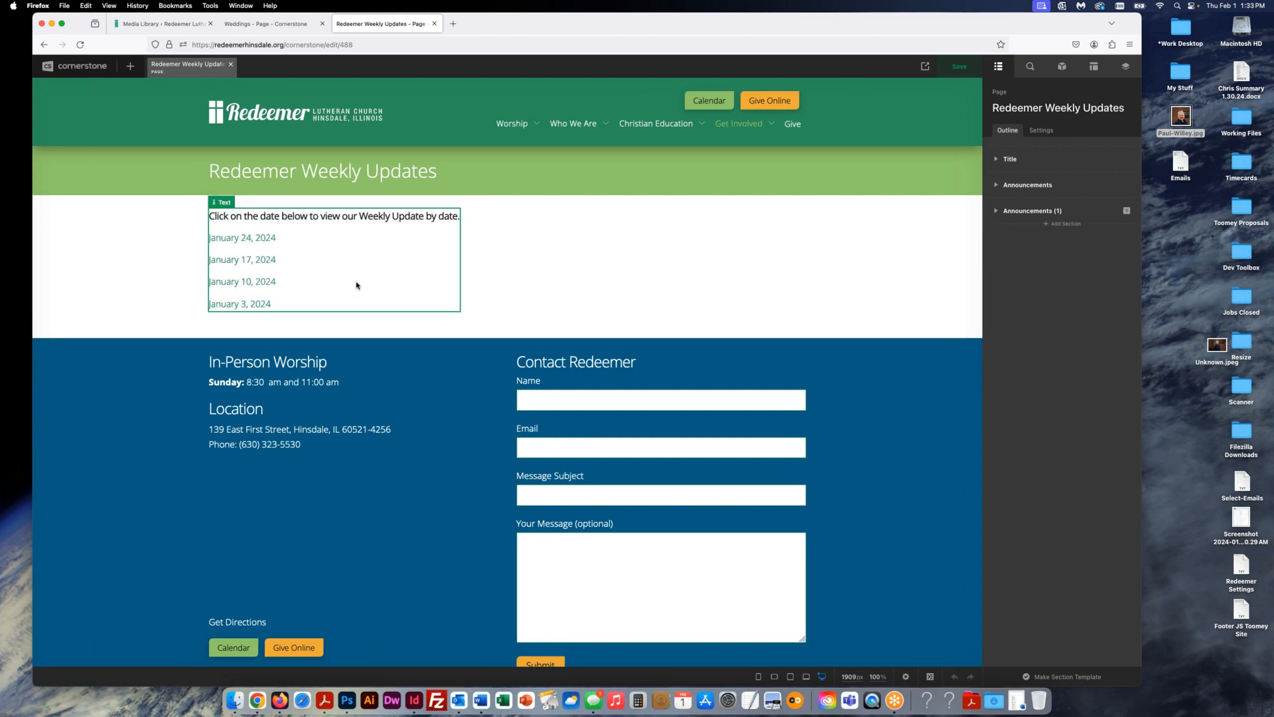
{"action": "left_click", "coordinate": [355, 284]}
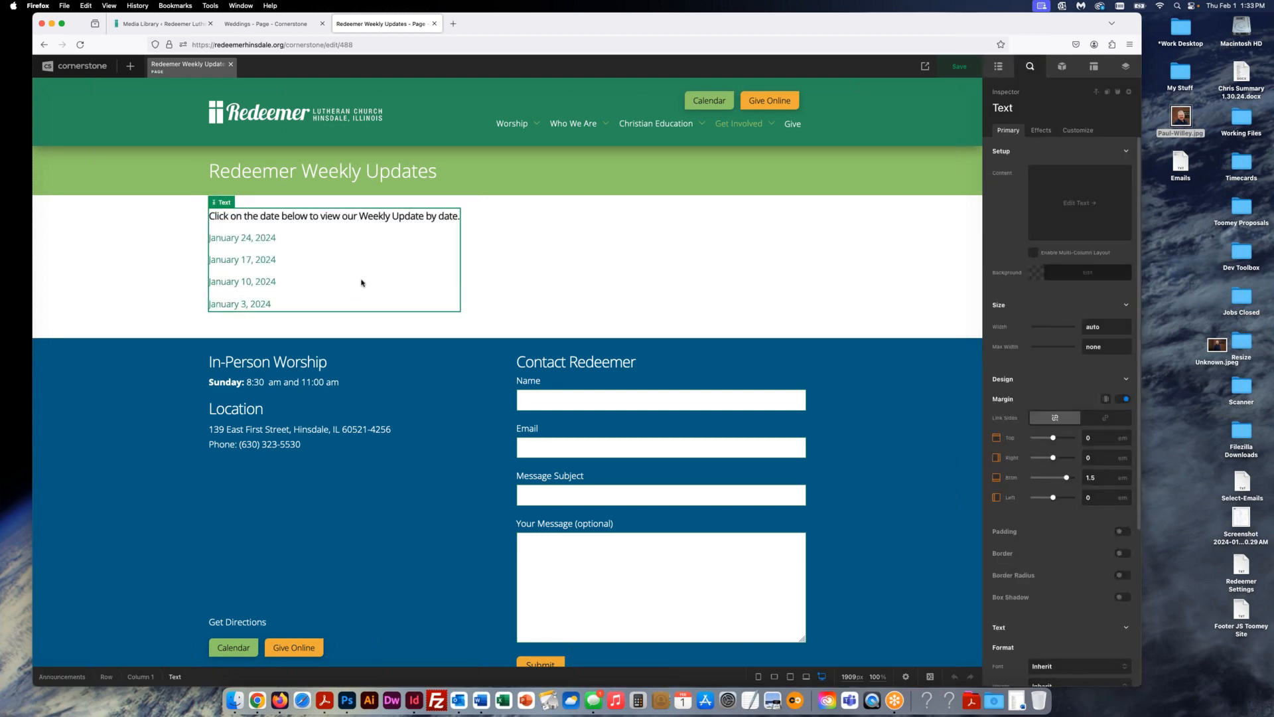
{"action": "left_click", "coordinate": [1070, 208]}
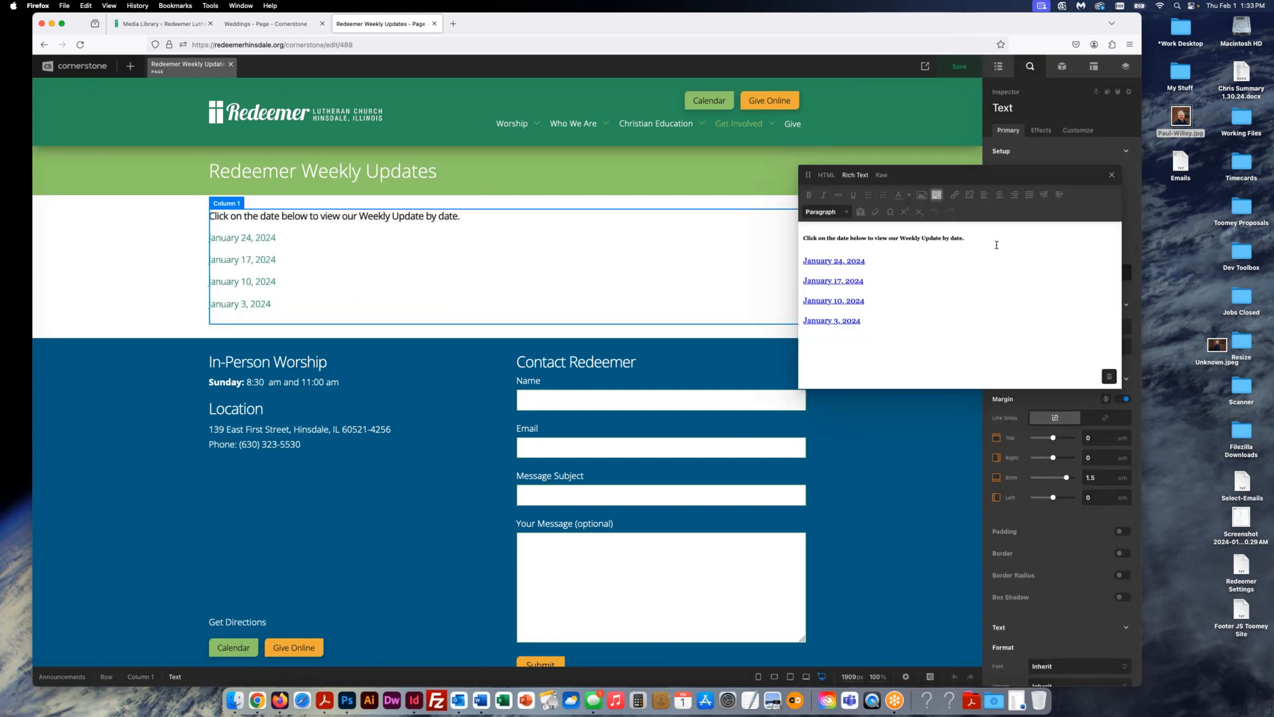
{"action": "left_click", "coordinate": [983, 237]}
{"action": "key", "text": "Return"}
{"action": "type", "text": "J"}
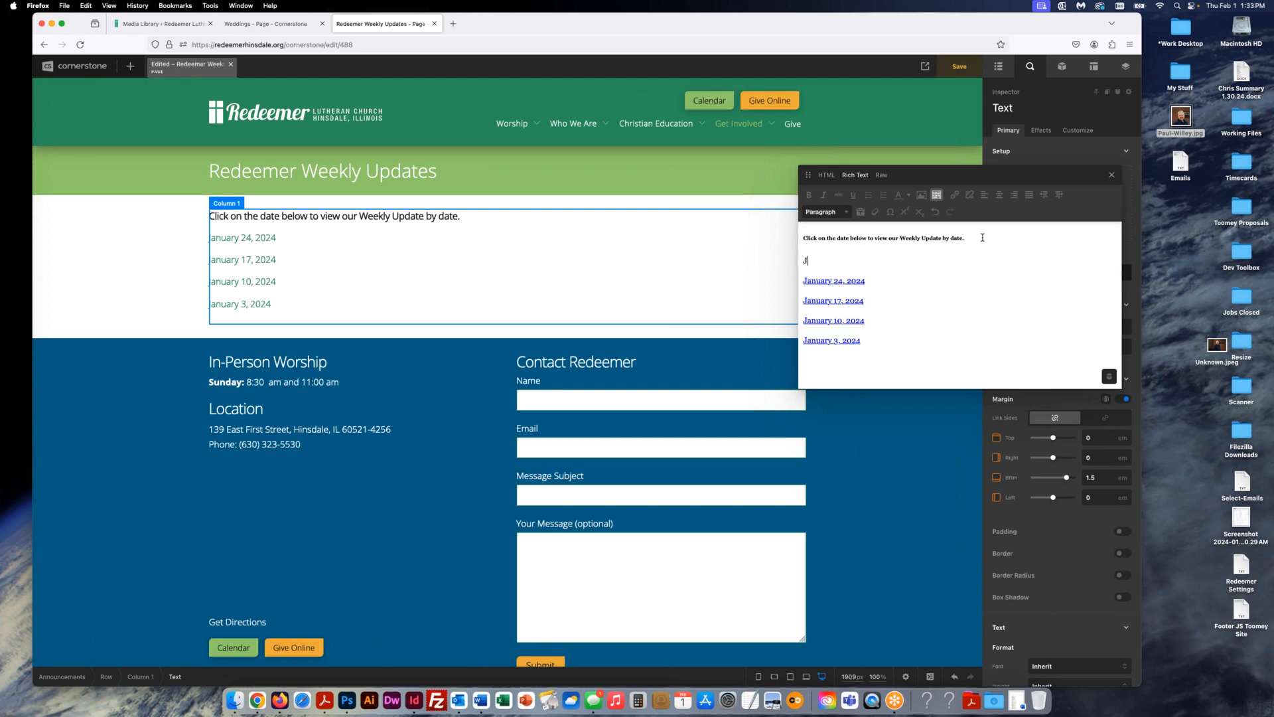
{"action": "type", "text": "anuary"}
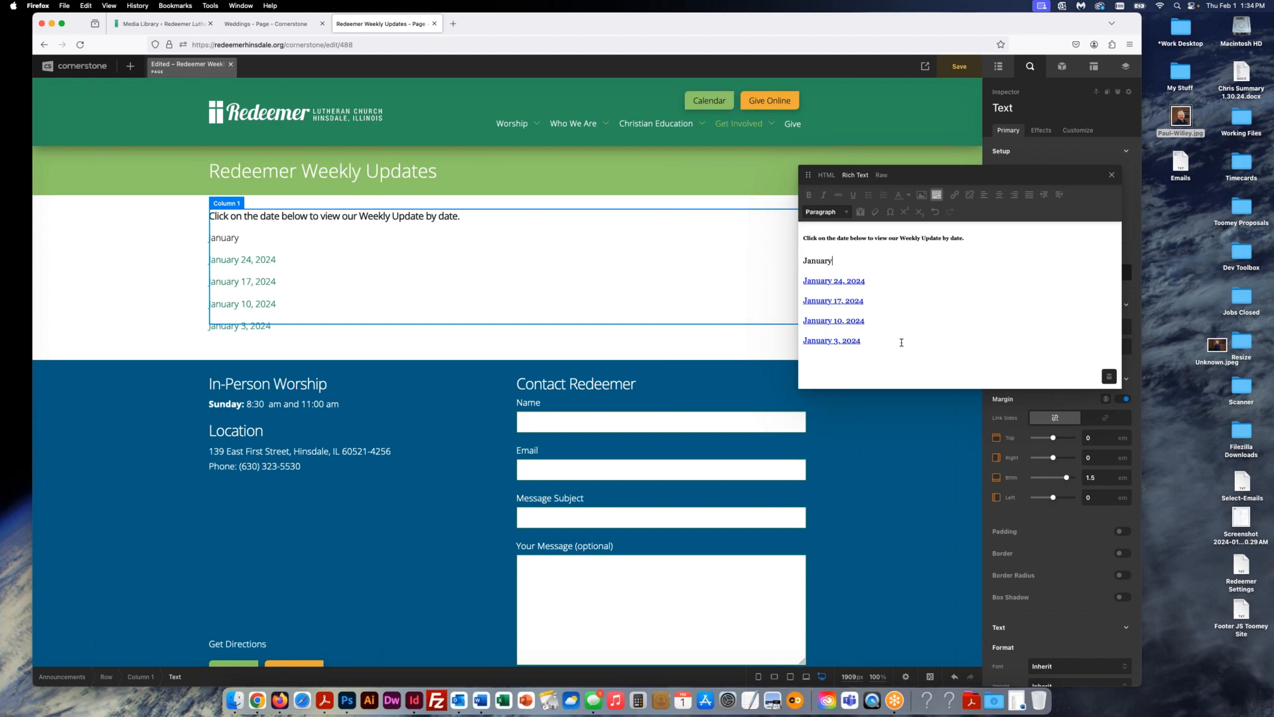
{"action": "type", "text": "1, 2024"}
- Delete the January 31, 2024 line, save Weekly Updates, and view it on the frontend
{"action": "left_click_drag", "start_coordinate": [864, 261], "coordinate": [777, 255]}
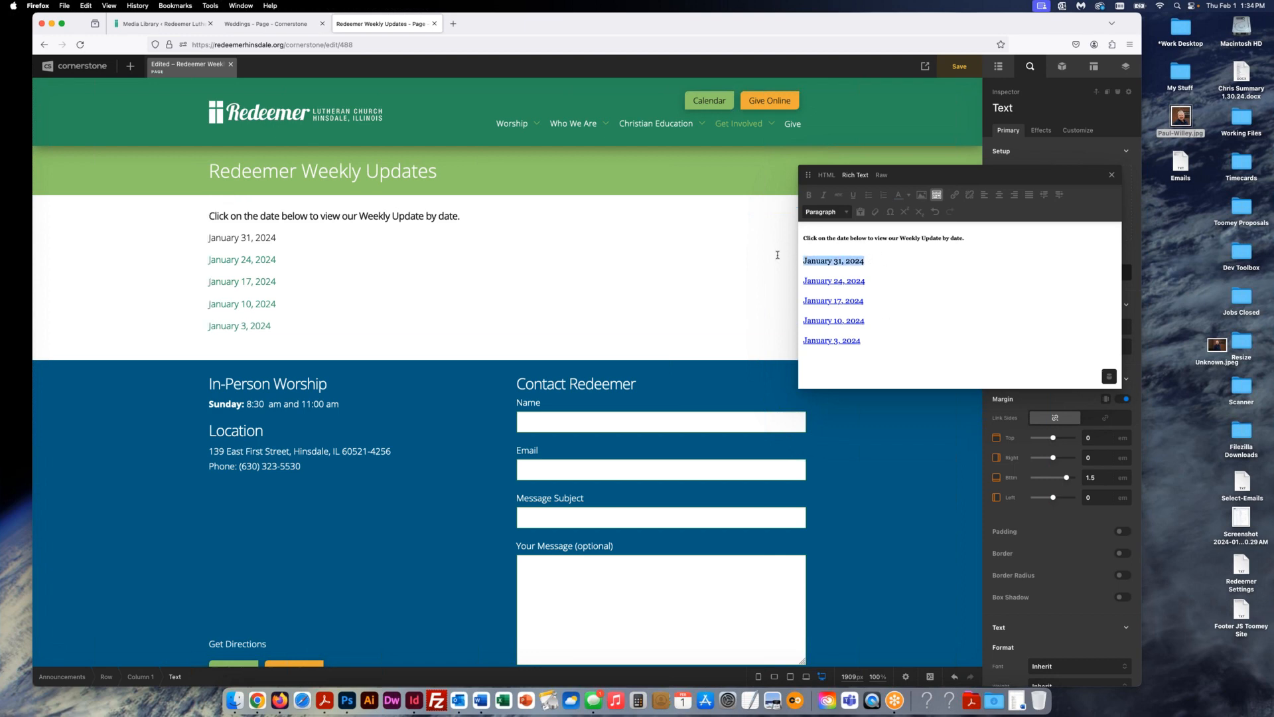
{"action": "key", "text": "BackSpace"}
{"action": "key", "text": "BackSpace"}
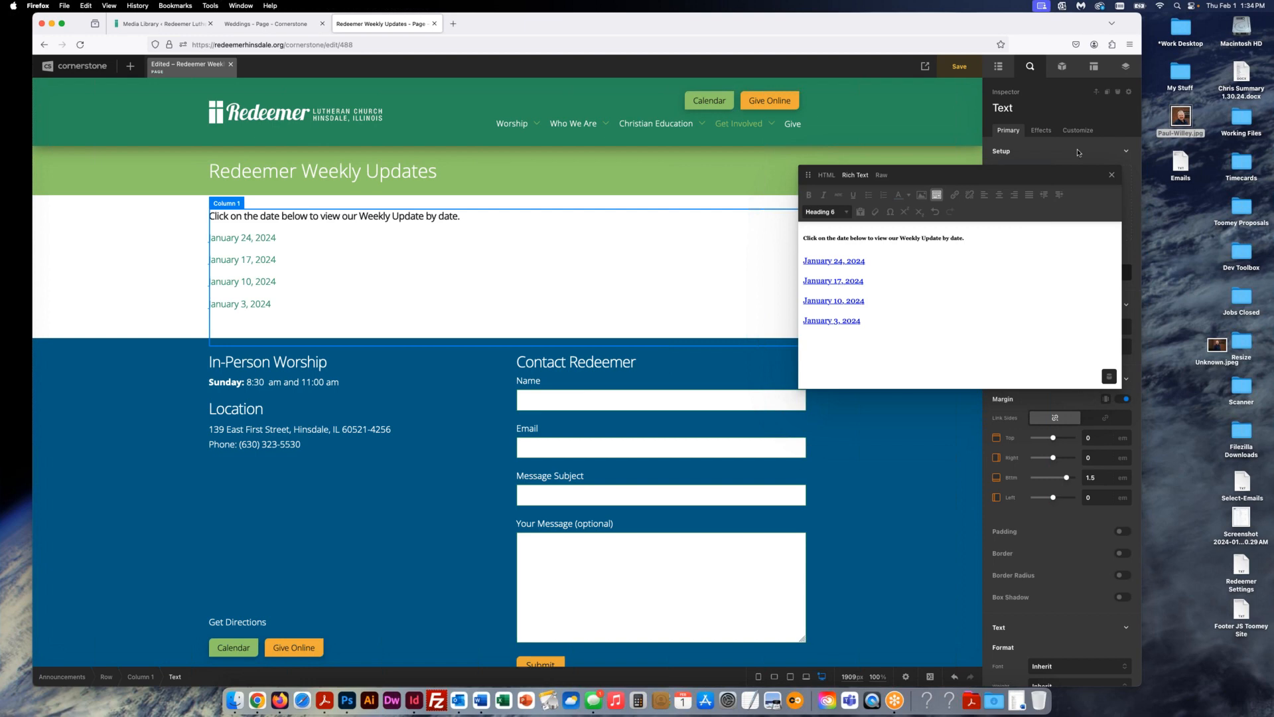
{"action": "left_click", "coordinate": [1113, 176]}
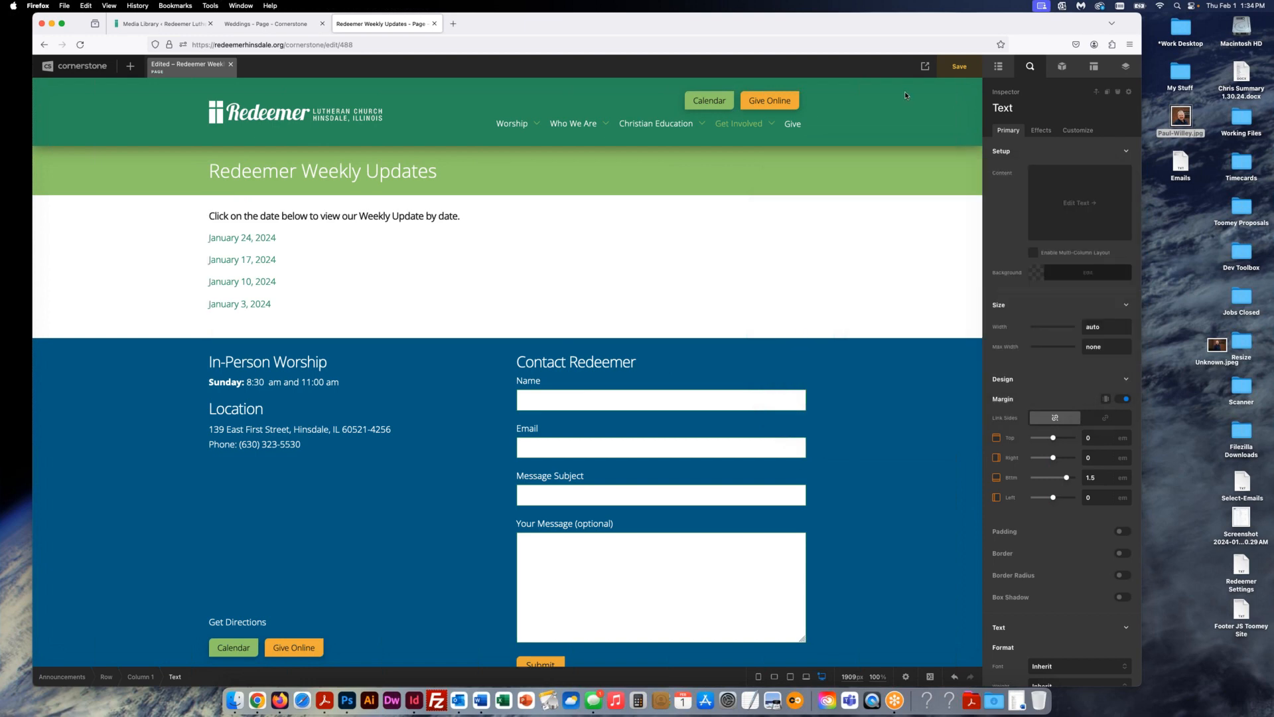
{"action": "left_click", "coordinate": [959, 67]}
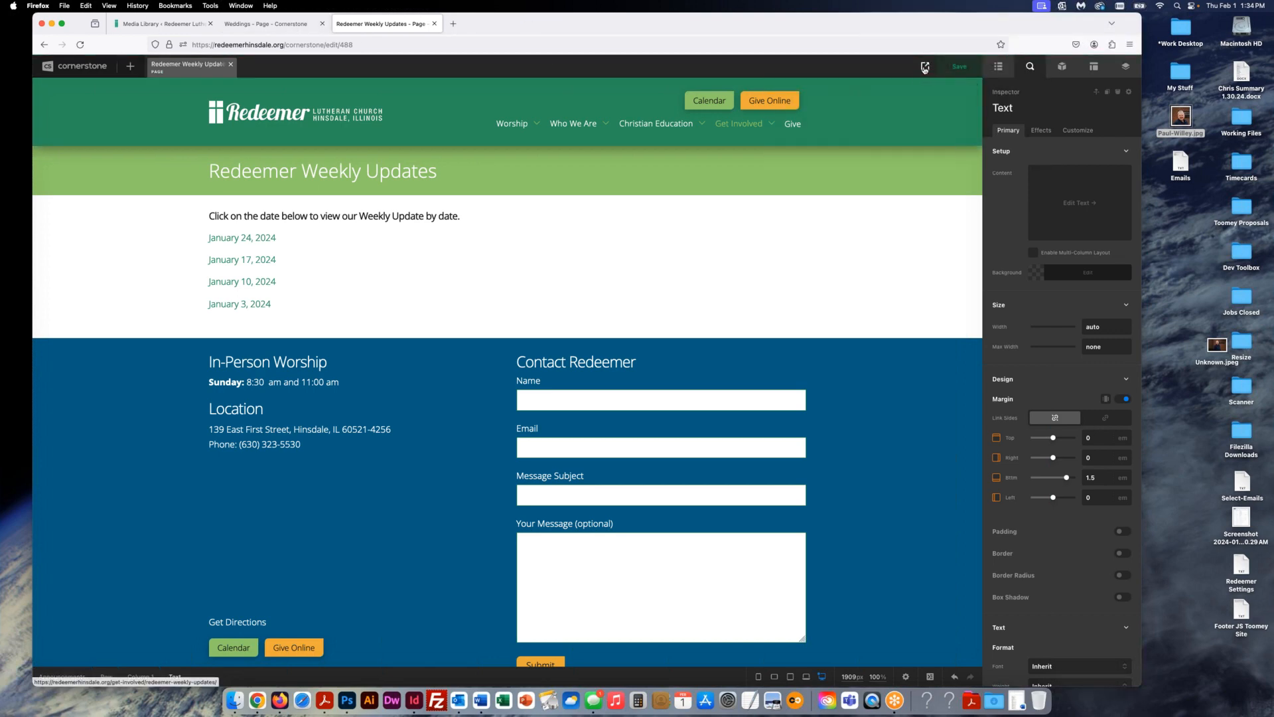
{"action": "mouse_move", "coordinate": [924, 67]}
{"action": "left_click", "coordinate": [850, 199]}
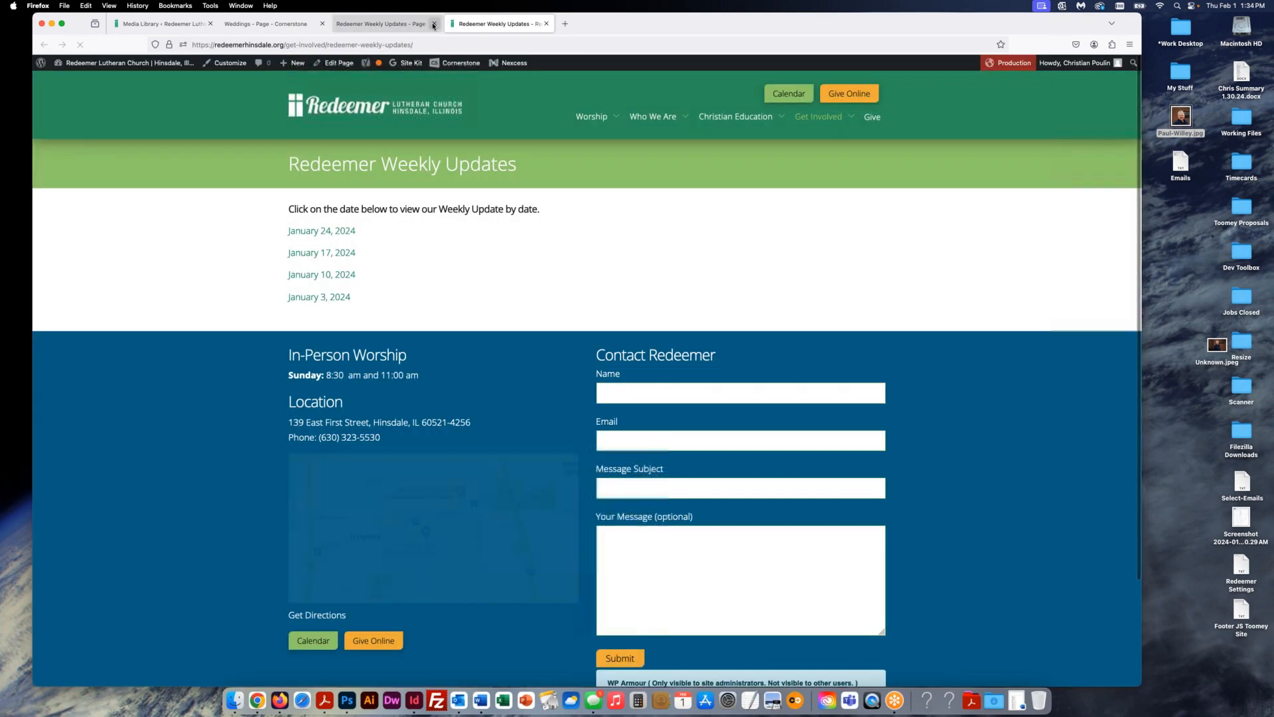
{"action": "left_click", "coordinate": [434, 23]}
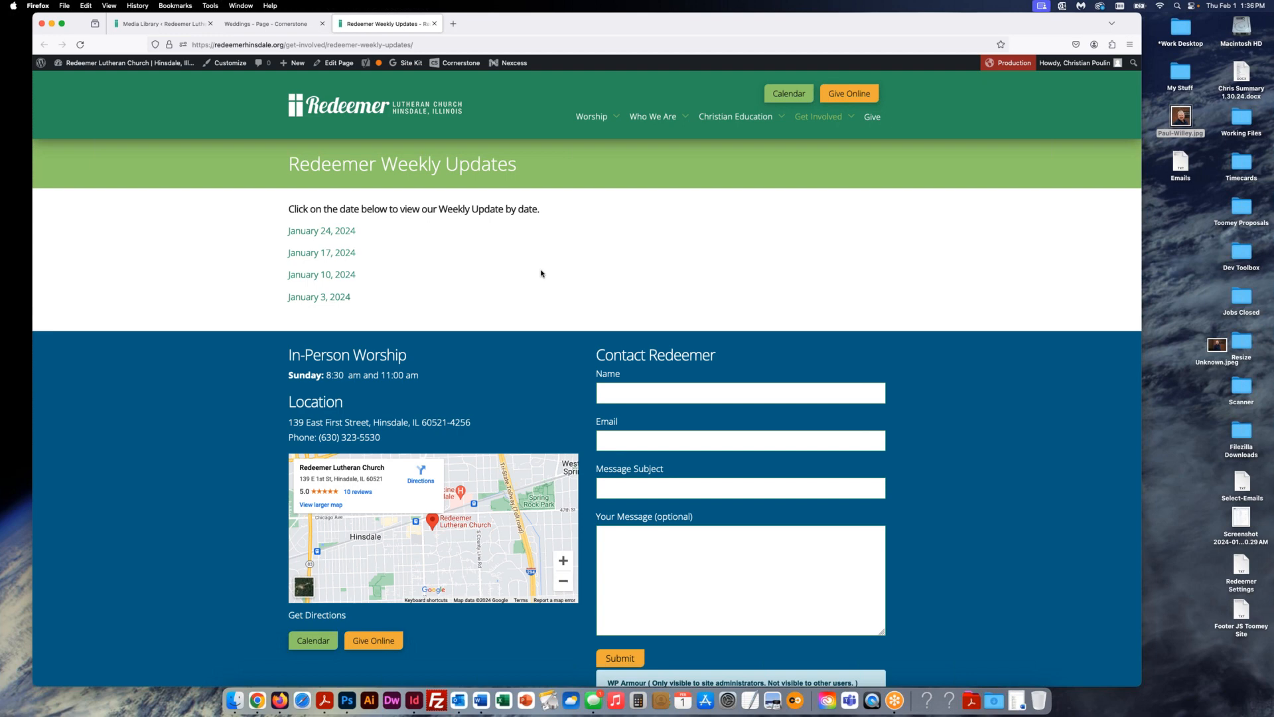
- Switch to the Media Library browser tab and deselect the Advent-Christmas PDF thumbnail
{"action": "left_click", "coordinate": [142, 25]}
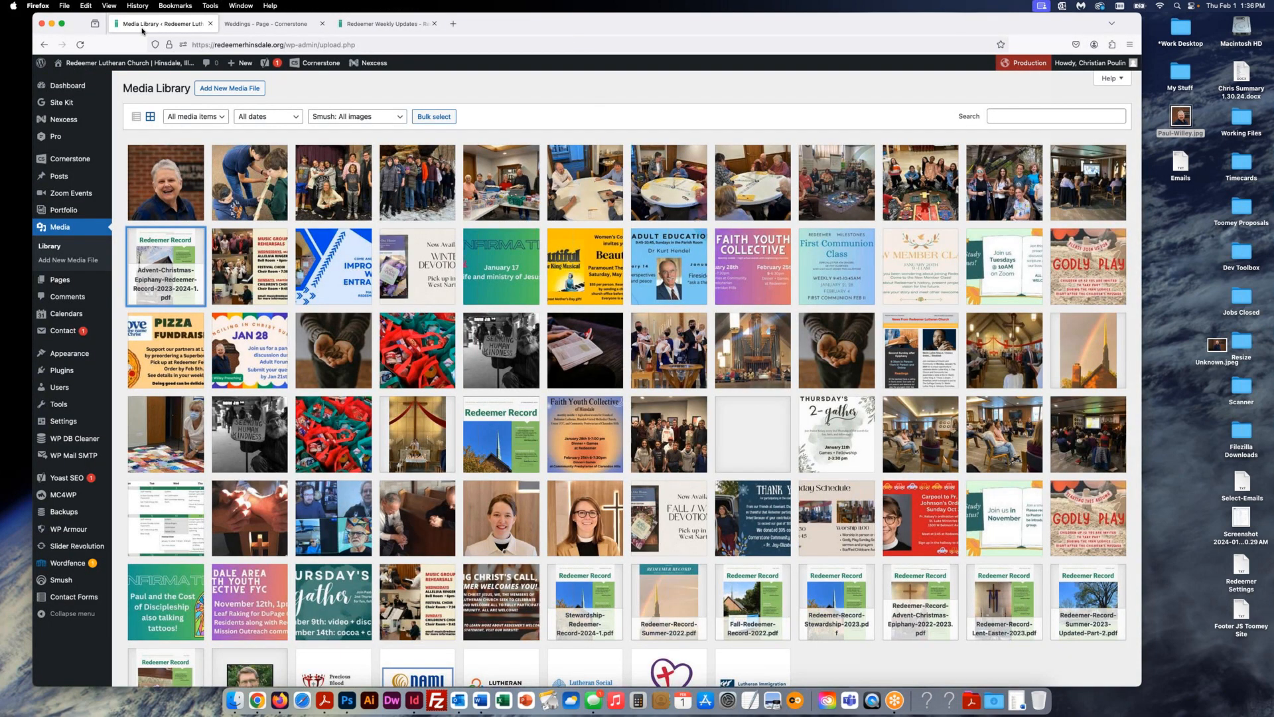
{"action": "left_click", "coordinate": [595, 94]}
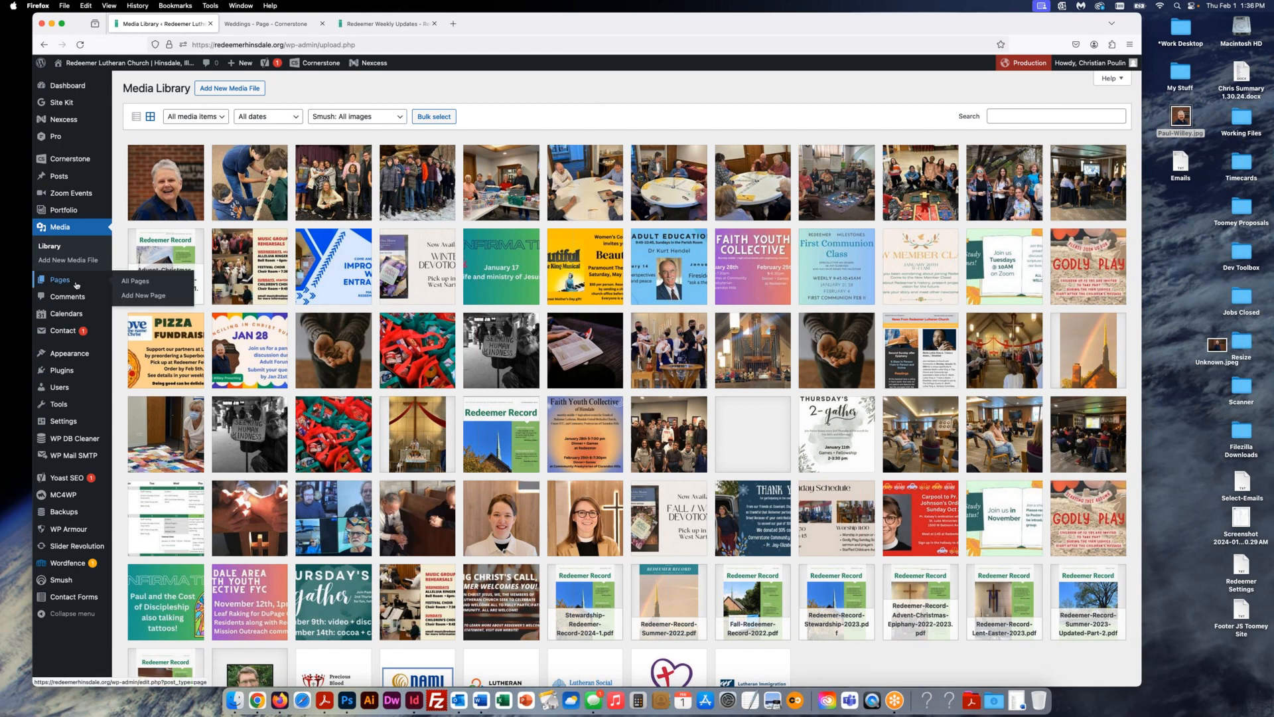
- Open All Posts and scroll through the post list and back to the top
{"action": "left_click", "coordinate": [68, 179]}
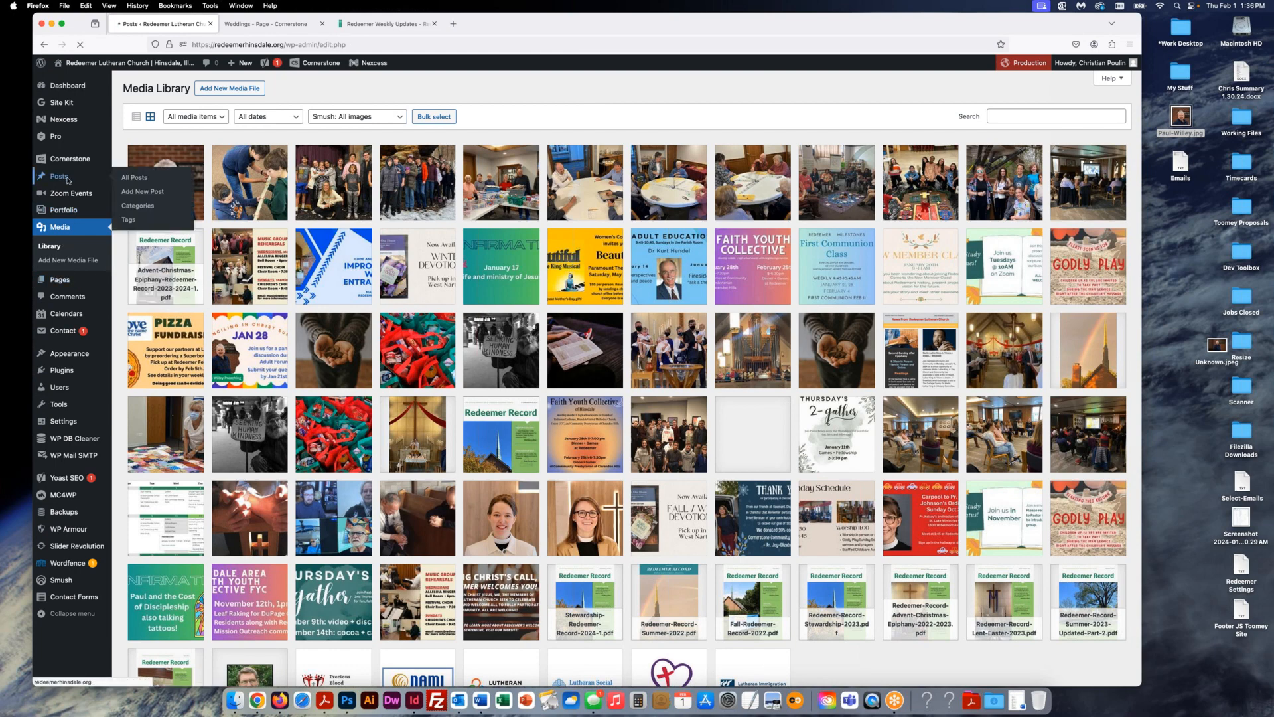
{"action": "scroll", "coordinate": [576, 438], "scroll_direction": "down", "scroll_amount": 10}
{"action": "scroll", "coordinate": [576, 439], "scroll_direction": "down", "scroll_amount": 15}
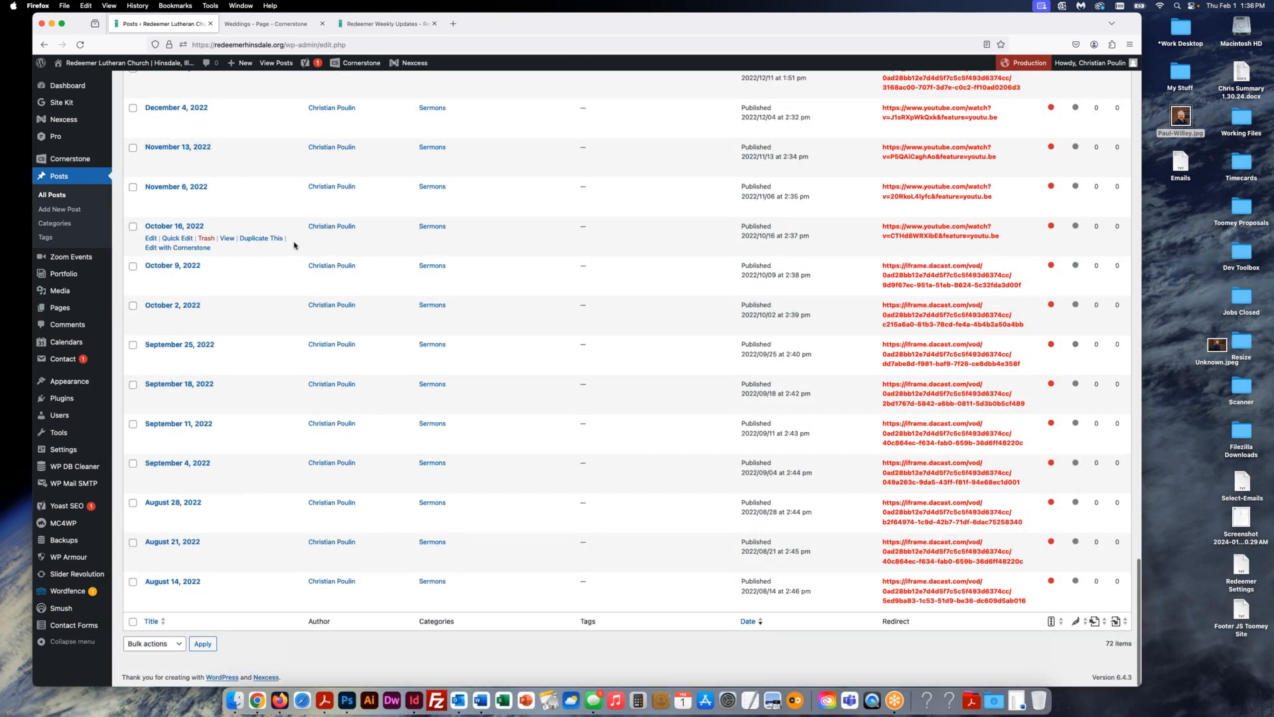
{"action": "scroll", "coordinate": [295, 245], "scroll_direction": "up", "scroll_amount": 10}
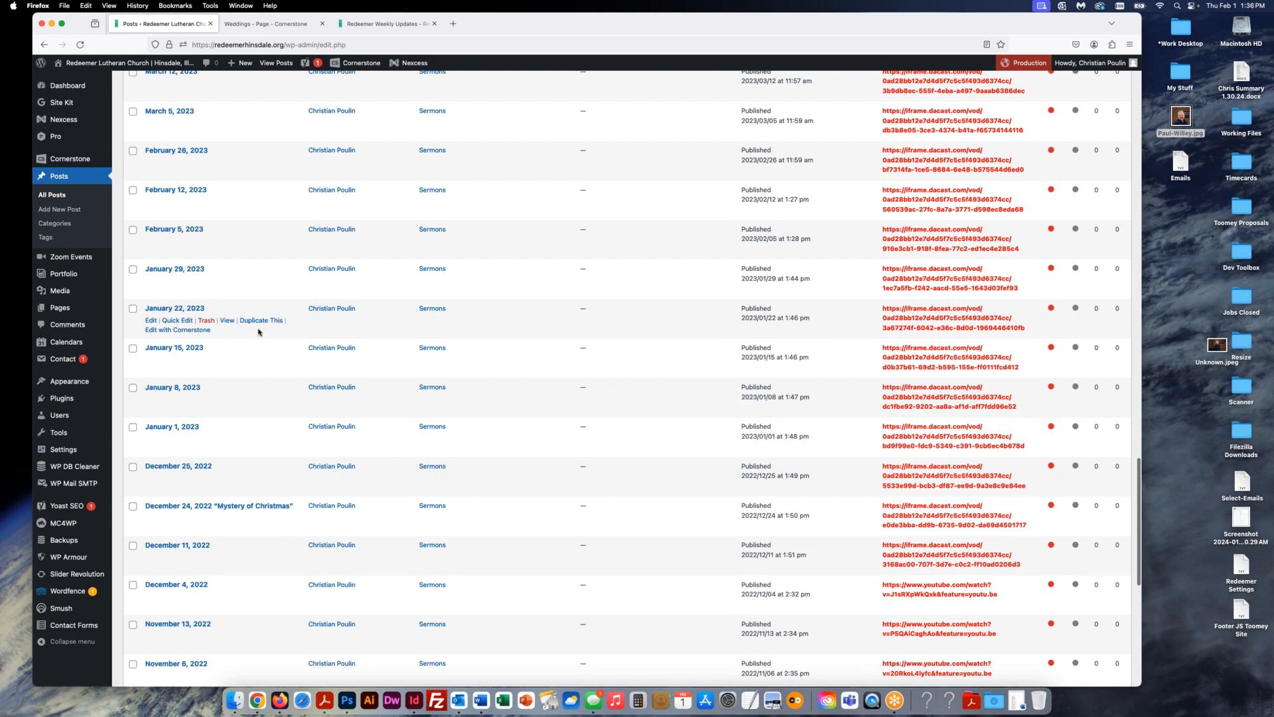
{"action": "scroll", "coordinate": [259, 335], "scroll_direction": "up", "scroll_amount": 6}
{"action": "scroll", "coordinate": [257, 335], "scroll_direction": "up", "scroll_amount": 3}
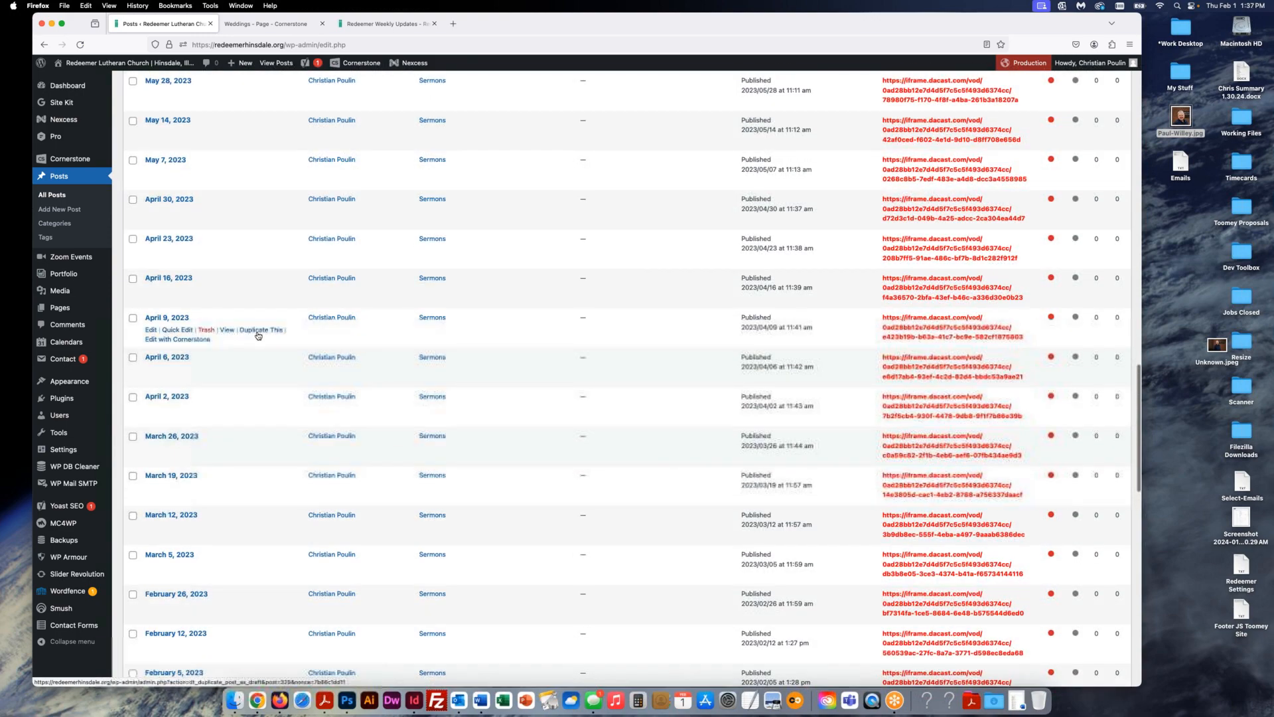
{"action": "scroll", "coordinate": [258, 335], "scroll_direction": "up", "scroll_amount": 3}
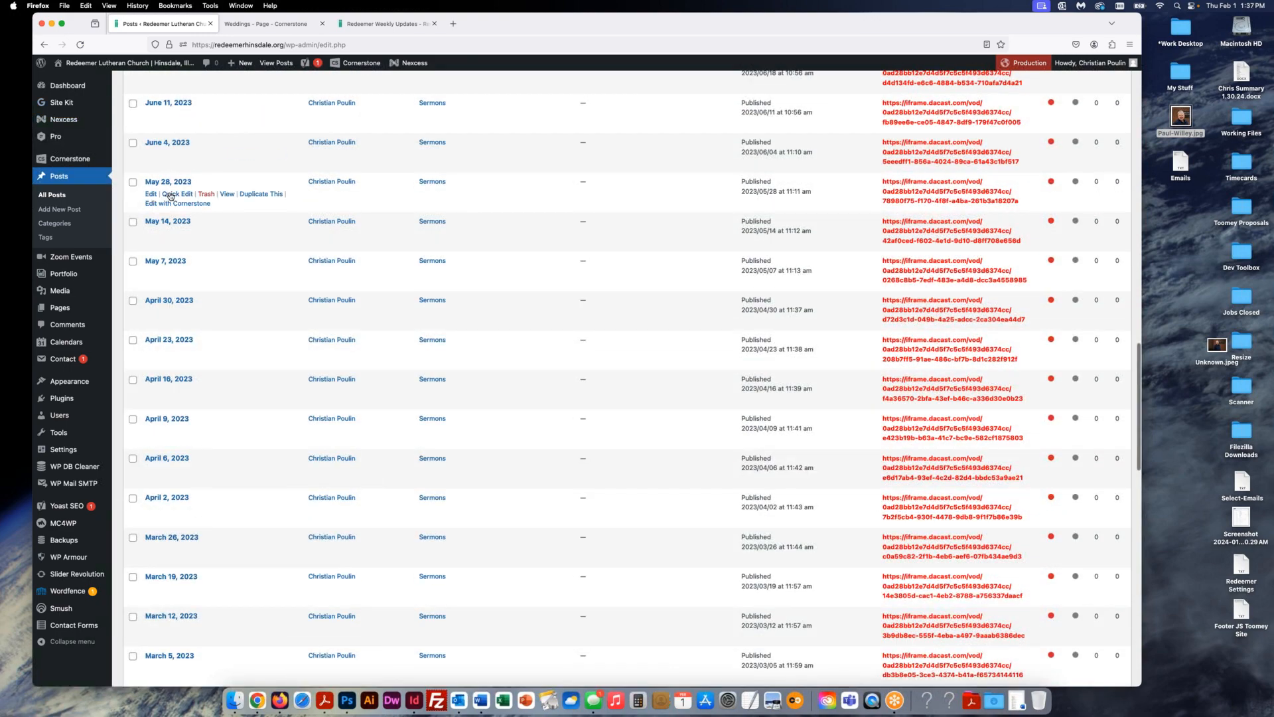
{"action": "scroll", "coordinate": [172, 199], "scroll_direction": "up", "scroll_amount": 4}
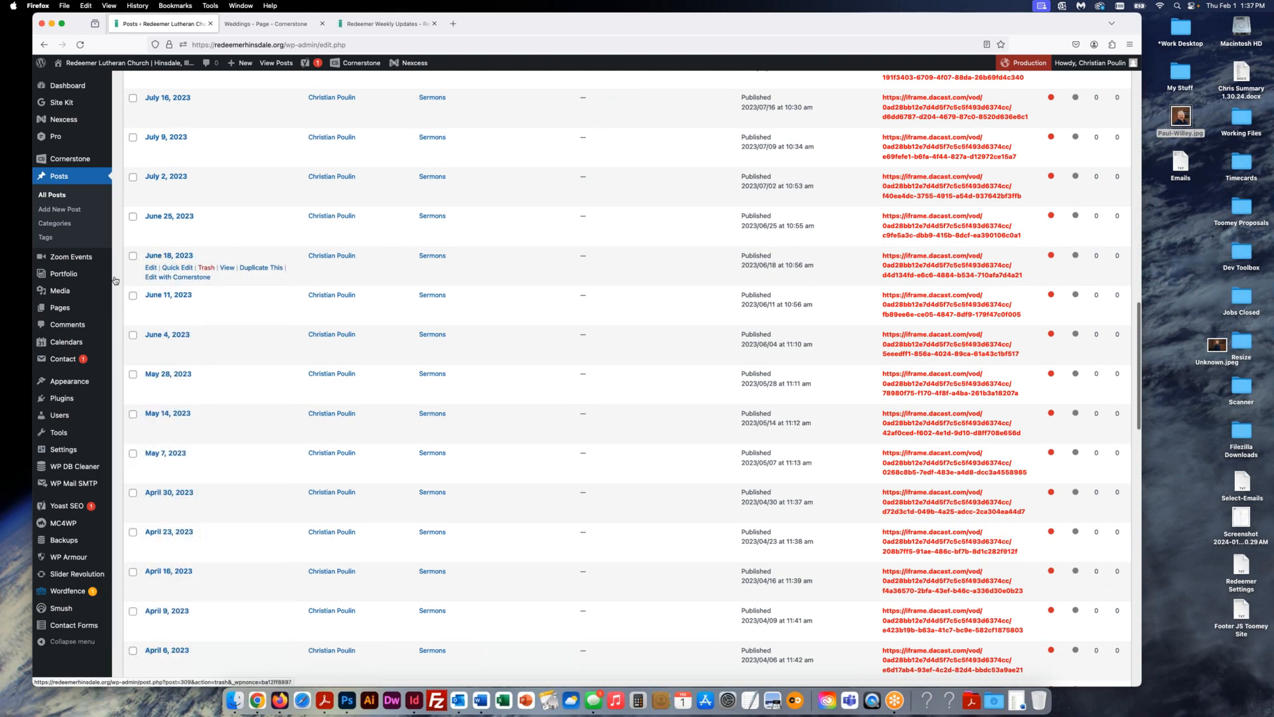
{"action": "scroll", "coordinate": [183, 286], "scroll_direction": "up", "scroll_amount": 15}
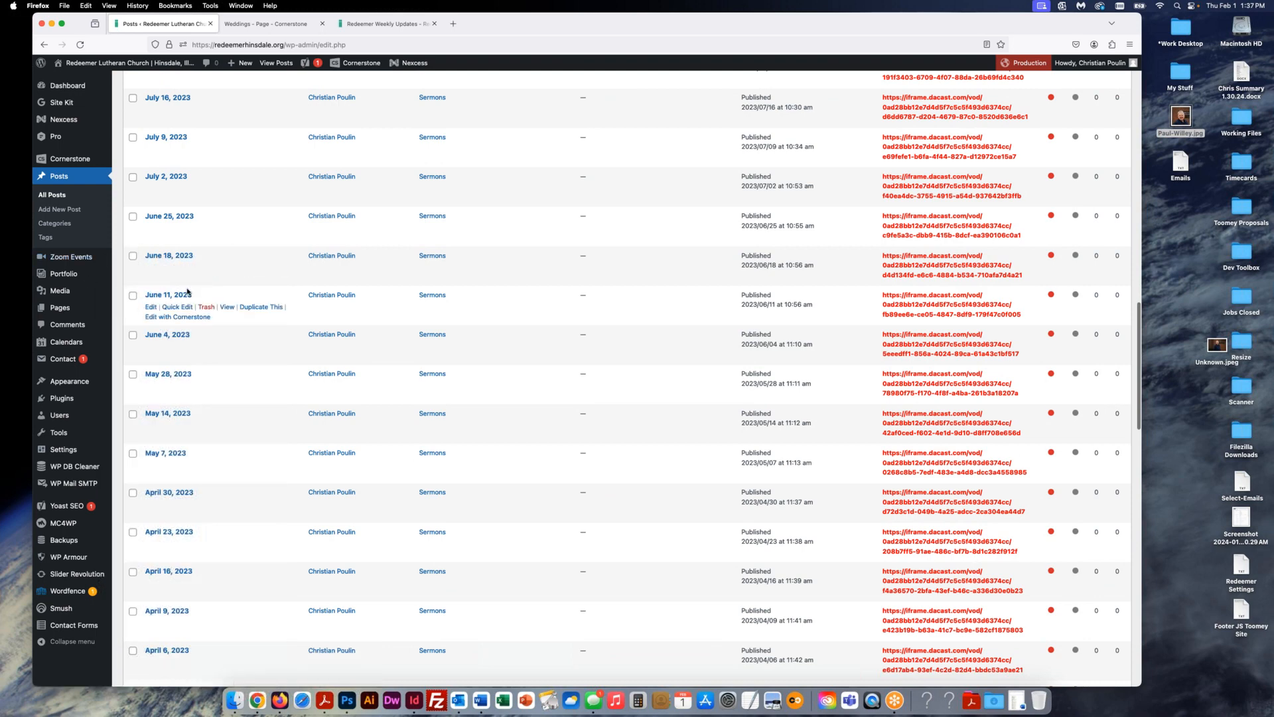
- Select all posts except the January 7, 14, 21 and 28, 2024 ones, then view the Trash
{"action": "left_click", "coordinate": [133, 165]}
{"action": "left_click", "coordinate": [132, 203]}
{"action": "left_click", "coordinate": [133, 145]}
{"action": "left_click", "coordinate": [133, 163]}
{"action": "left_click", "coordinate": [133, 203]}
{"action": "left_click", "coordinate": [132, 243]}
{"action": "left_click", "coordinate": [132, 282]}
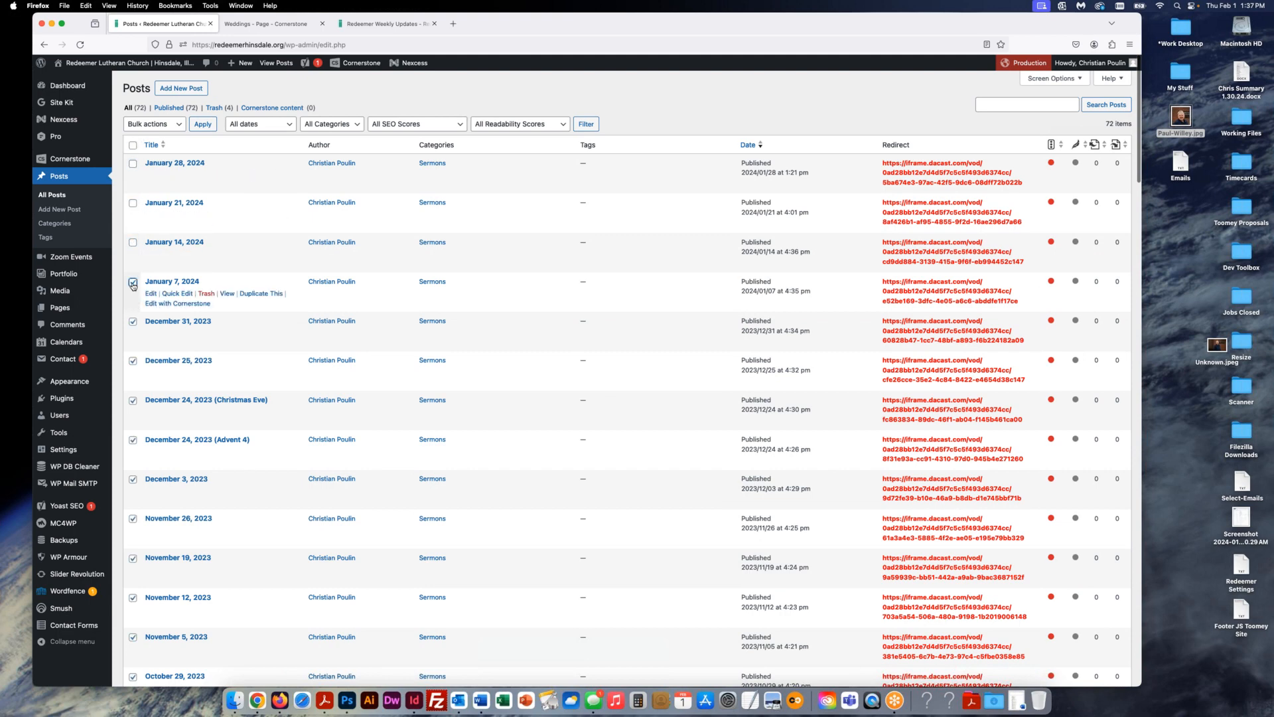
{"action": "left_click", "coordinate": [175, 126]}
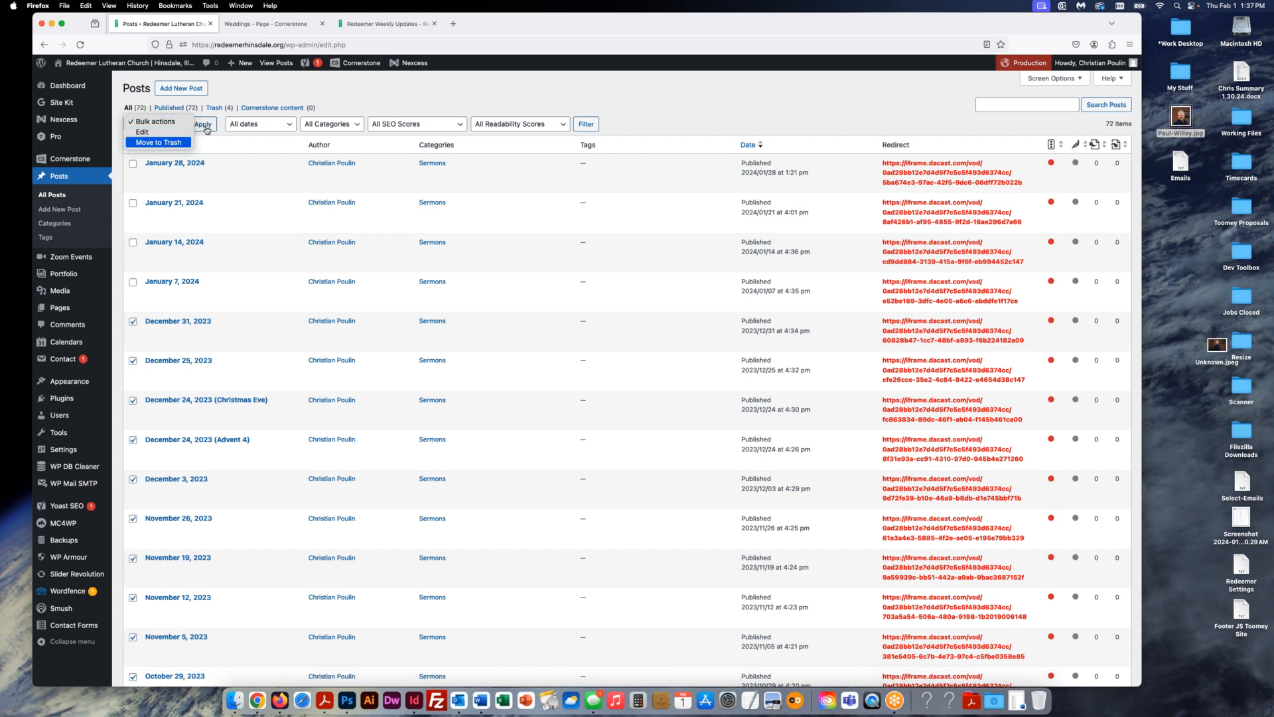
{"action": "left_click", "coordinate": [408, 94]}
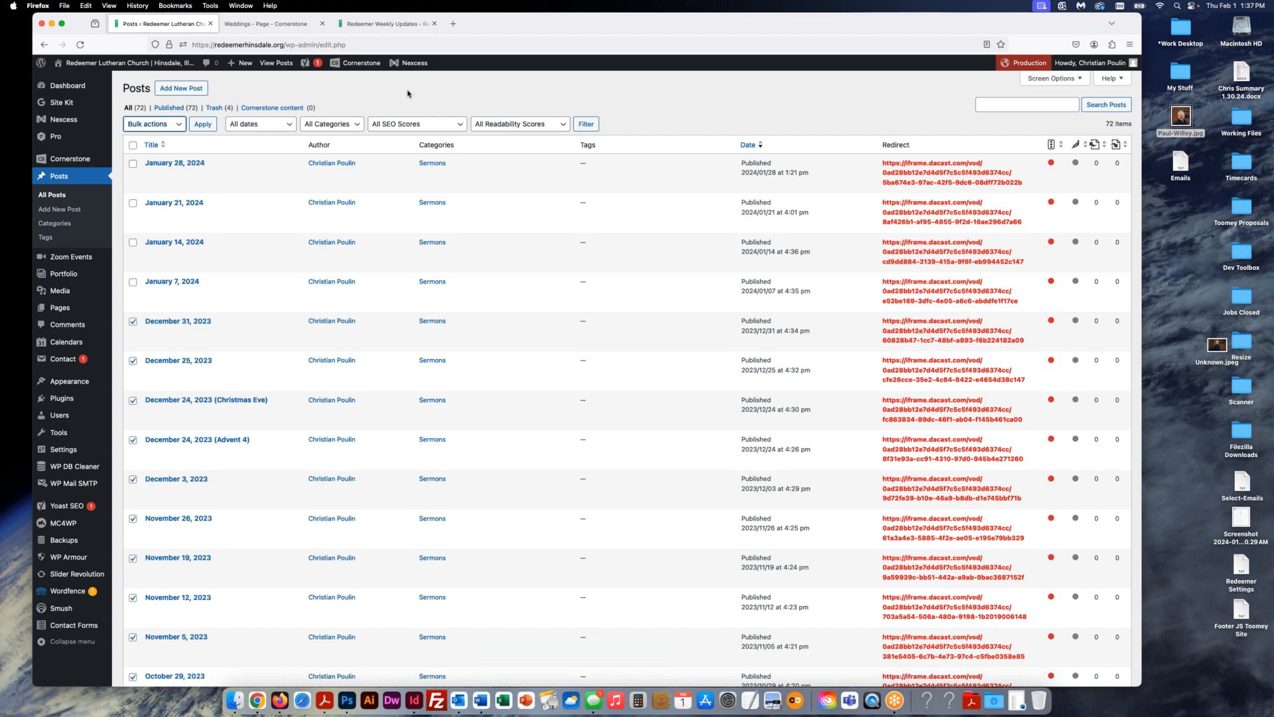
{"action": "left_click", "coordinate": [216, 109]}
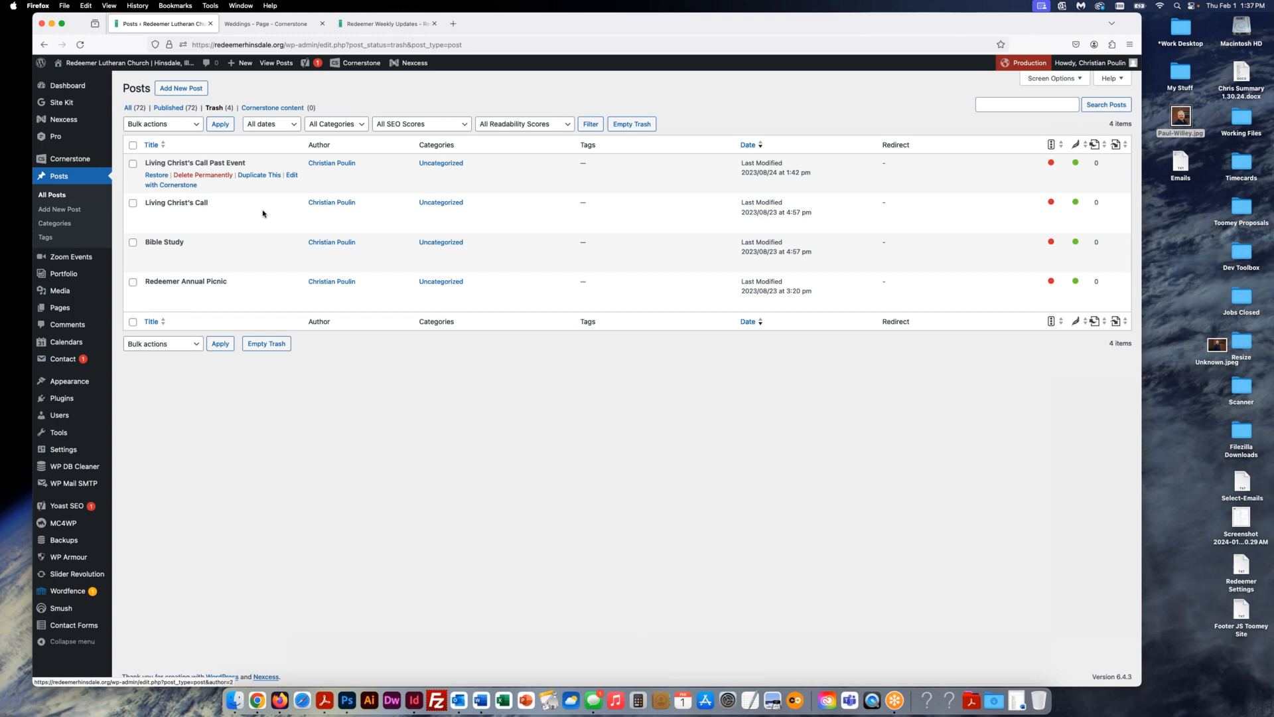
{"action": "left_click", "coordinate": [133, 146]}
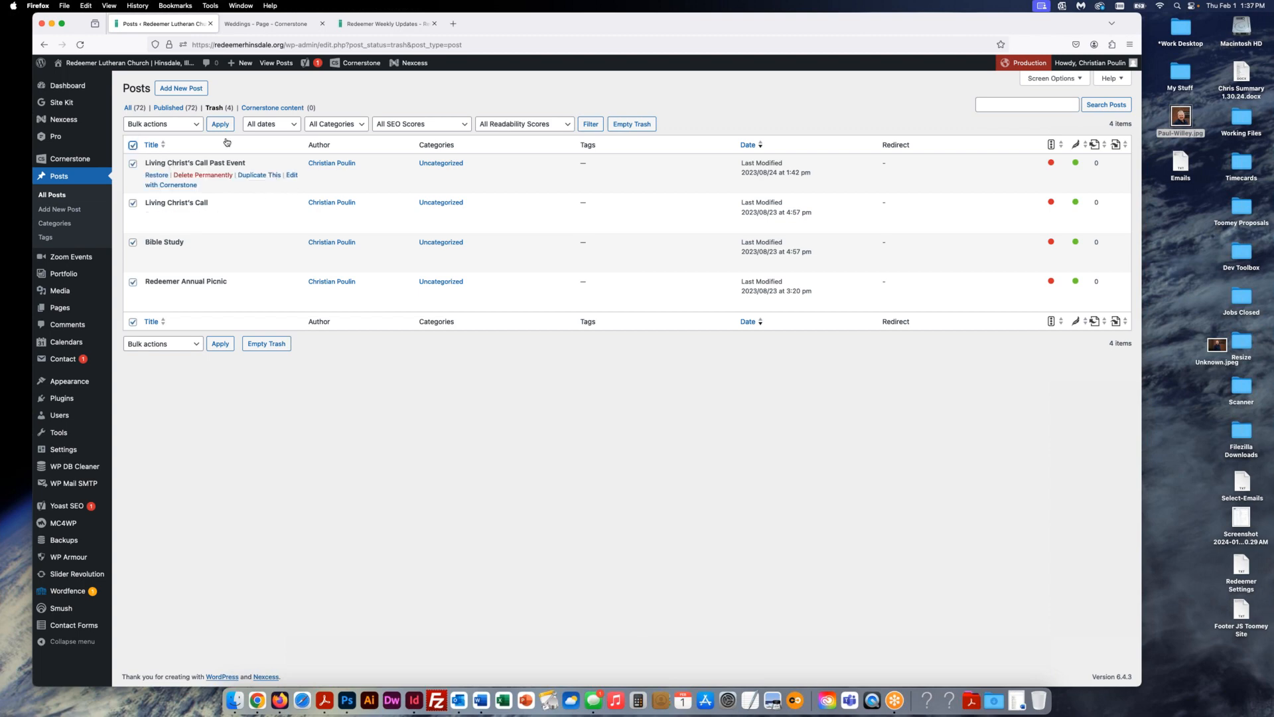
{"action": "left_click", "coordinate": [189, 125]}
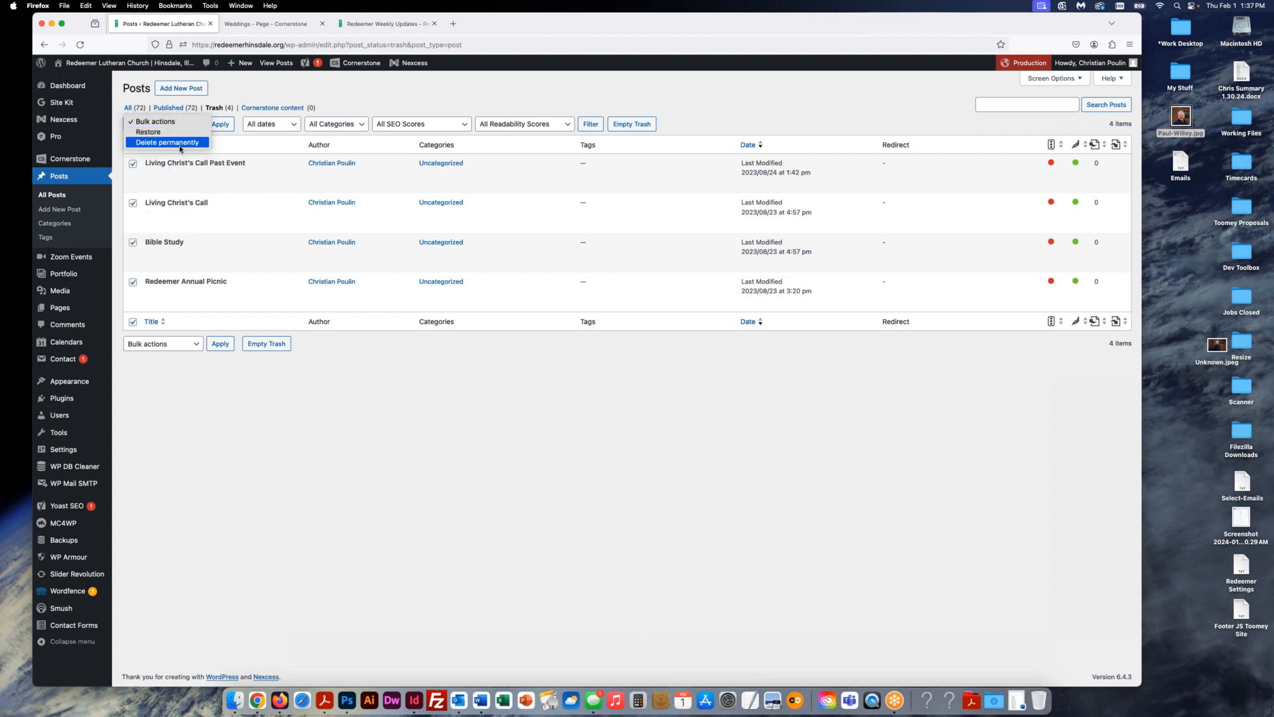
{"action": "left_click", "coordinate": [342, 100]}
{"action": "left_click", "coordinate": [131, 108]}
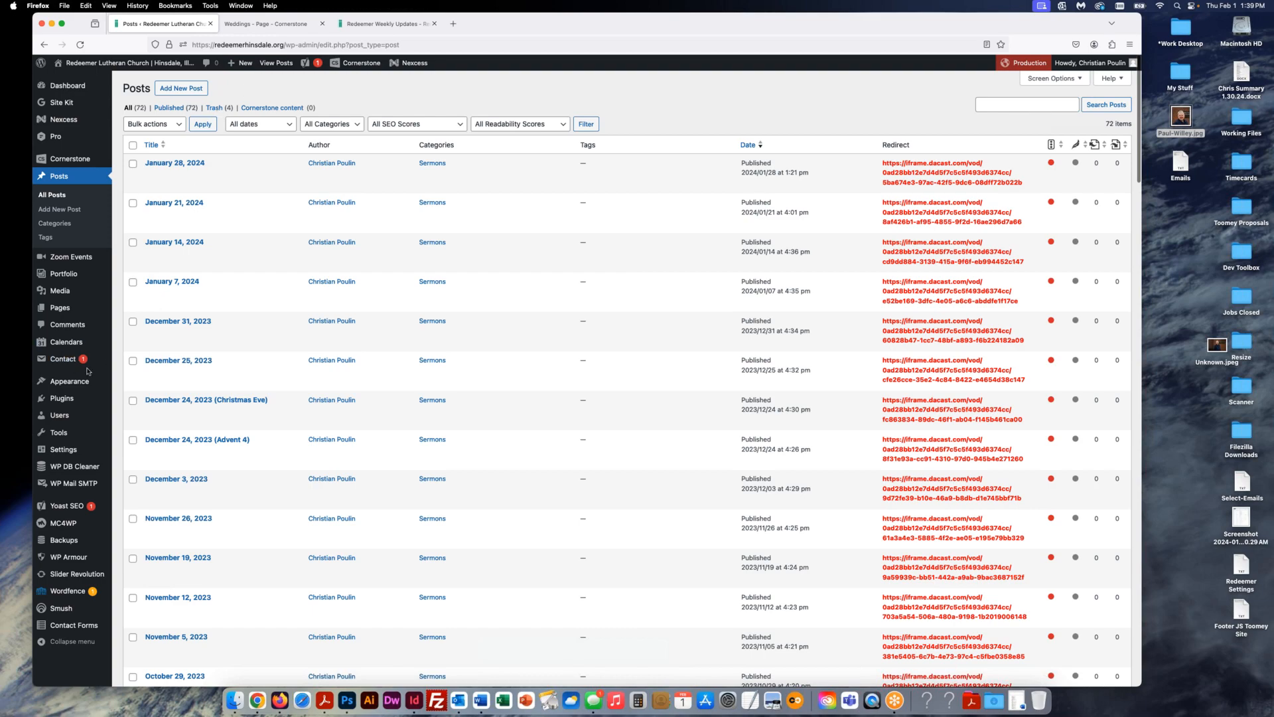
- Open Plugins and scroll through the 25 installed plugins, then back to the top
{"action": "mouse_move", "coordinate": [73, 292]}
{"action": "left_click", "coordinate": [62, 398]}
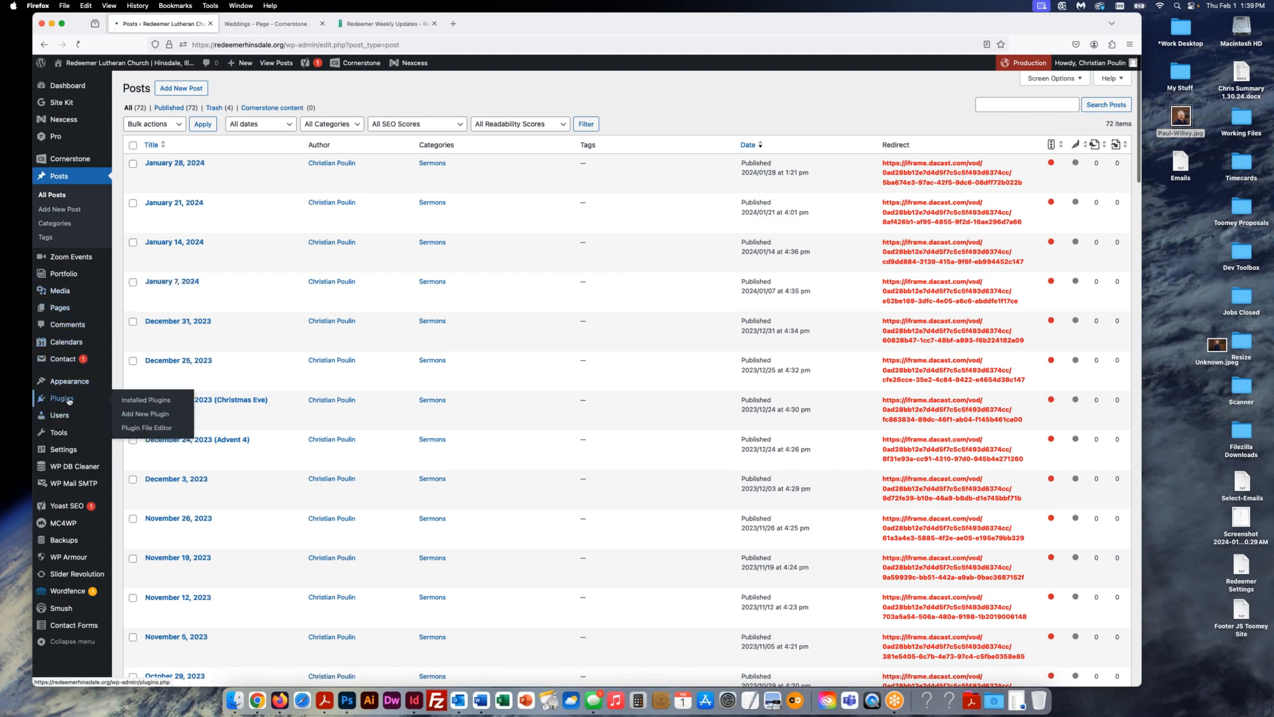
{"action": "scroll", "coordinate": [522, 339], "scroll_direction": "down", "scroll_amount": 10}
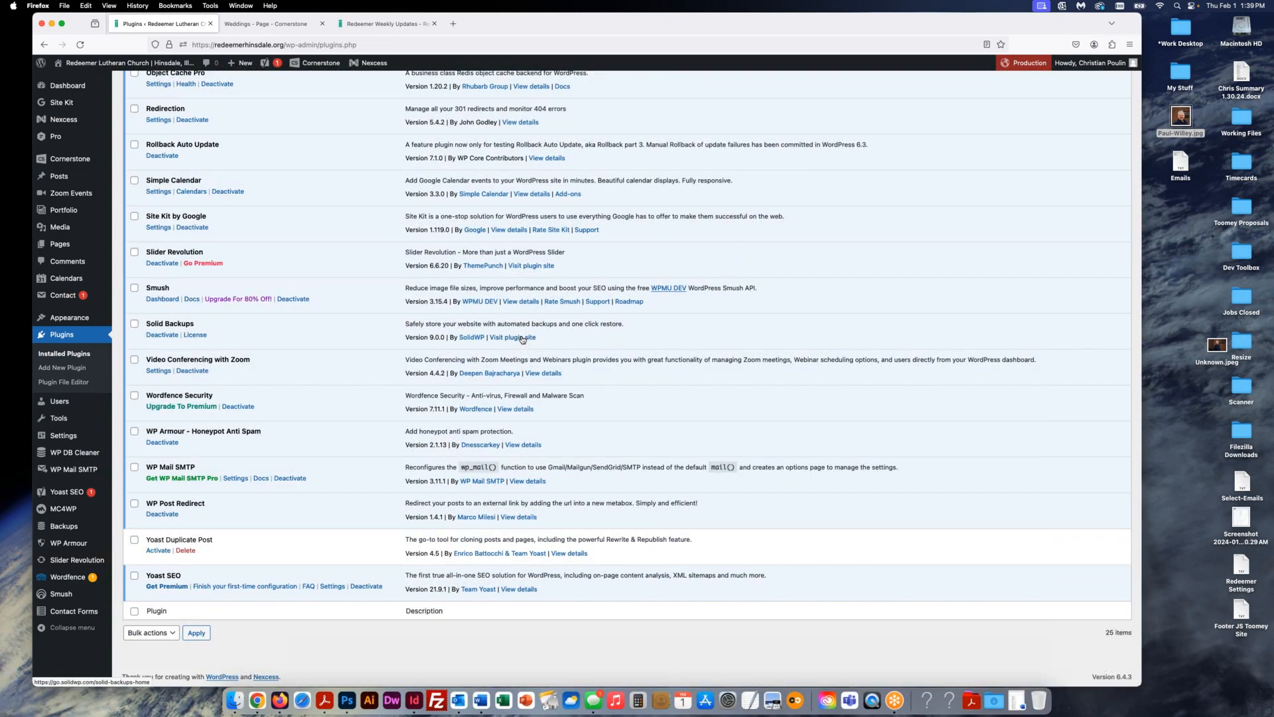
{"action": "scroll", "coordinate": [523, 339], "scroll_direction": "up", "scroll_amount": 7}
{"action": "scroll", "coordinate": [522, 339], "scroll_direction": "up", "scroll_amount": 3}
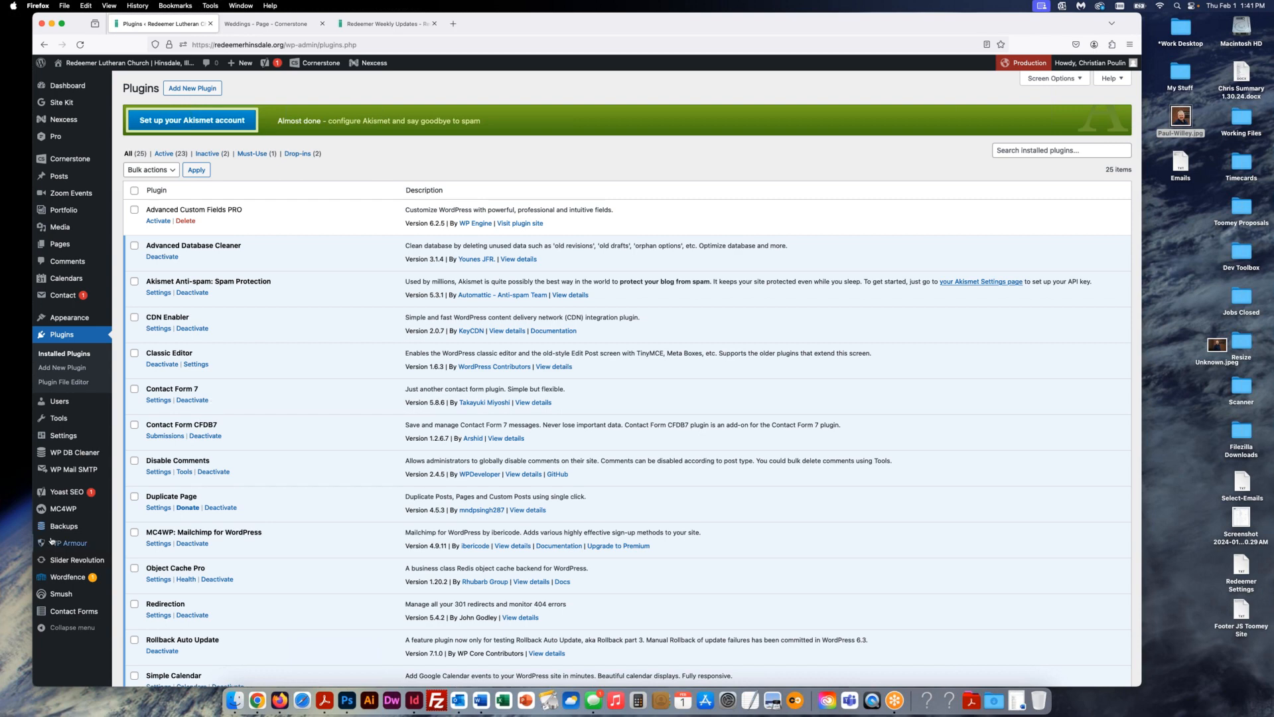
- Widen the browser window to review the 25-plugin list, including inactive Advanced Custom Fields PRO
{"action": "mouse_move", "coordinate": [59, 528]}
{"action": "left_click_drag", "start_coordinate": [1147, 233], "coordinate": [1216, 233]}
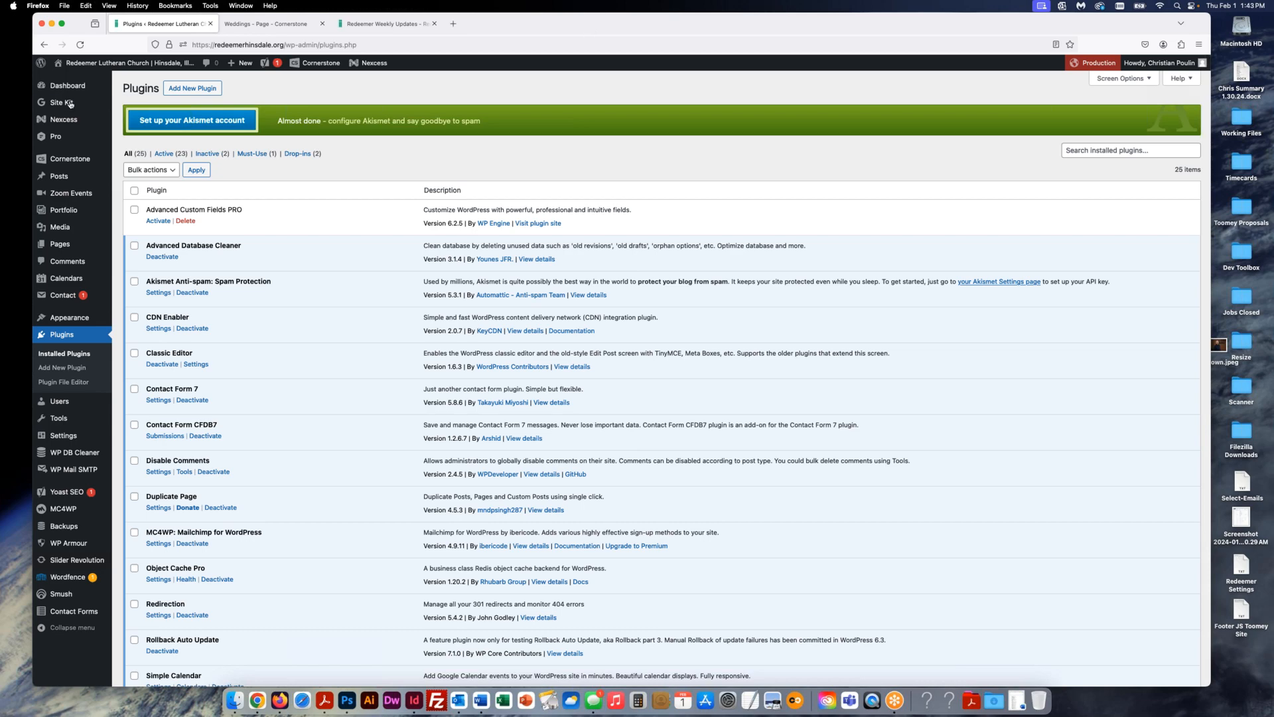
{"action": "mouse_move", "coordinate": [48, 106]}
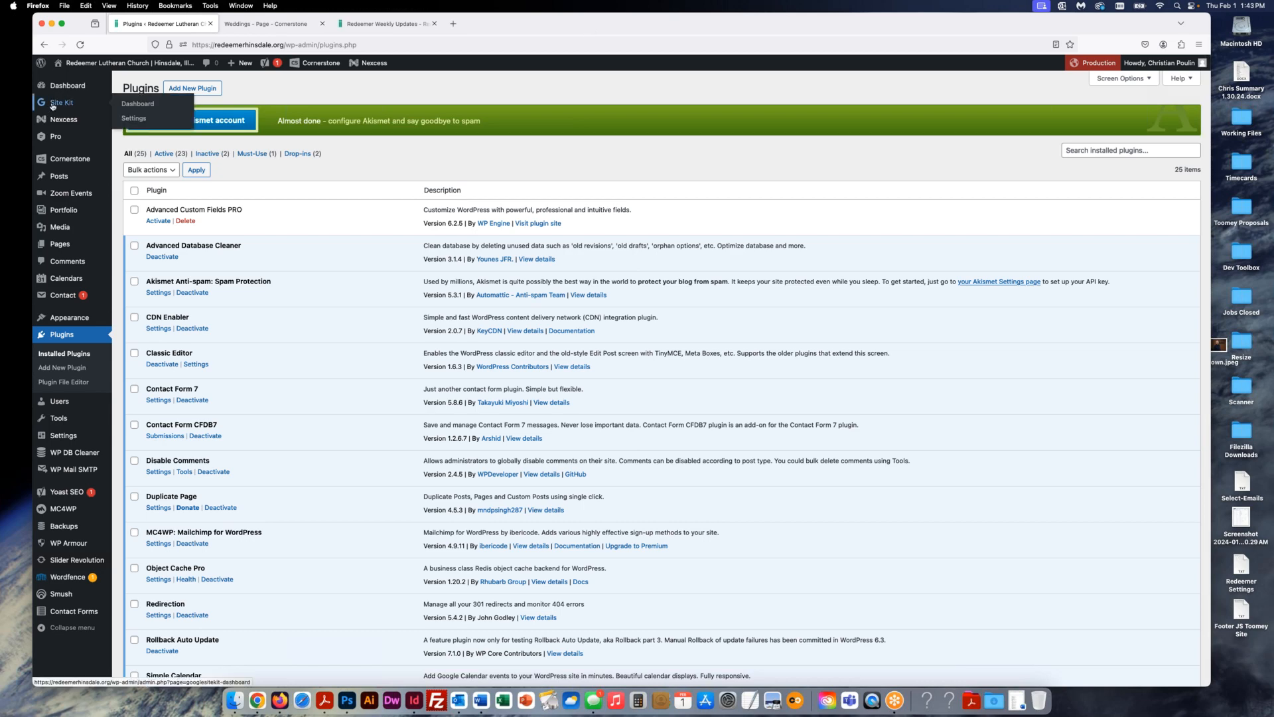
{"action": "left_click", "coordinate": [52, 105]}
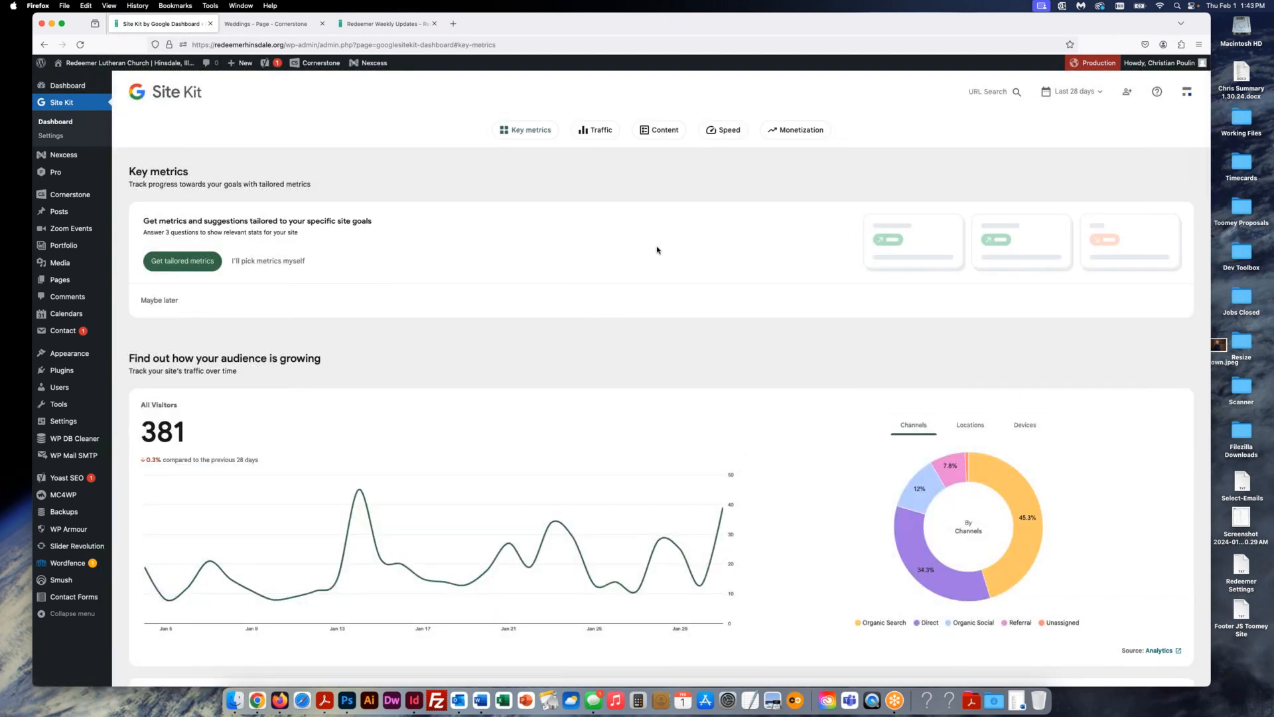
{"action": "scroll", "coordinate": [657, 250], "scroll_direction": "down", "scroll_amount": 1}
{"action": "scroll", "coordinate": [658, 251], "scroll_direction": "up", "scroll_amount": 1}
{"action": "scroll", "coordinate": [627, 294], "scroll_direction": "down", "scroll_amount": 5}
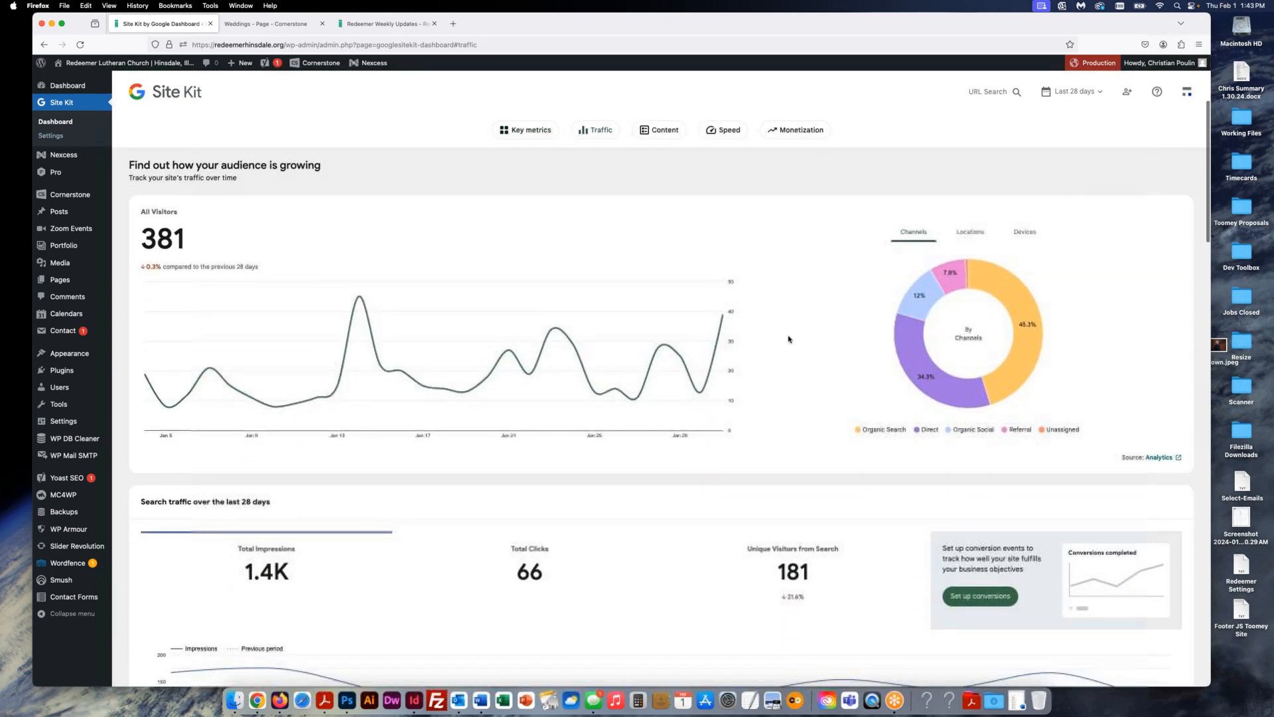
{"action": "scroll", "coordinate": [788, 340], "scroll_direction": "down", "scroll_amount": 5}
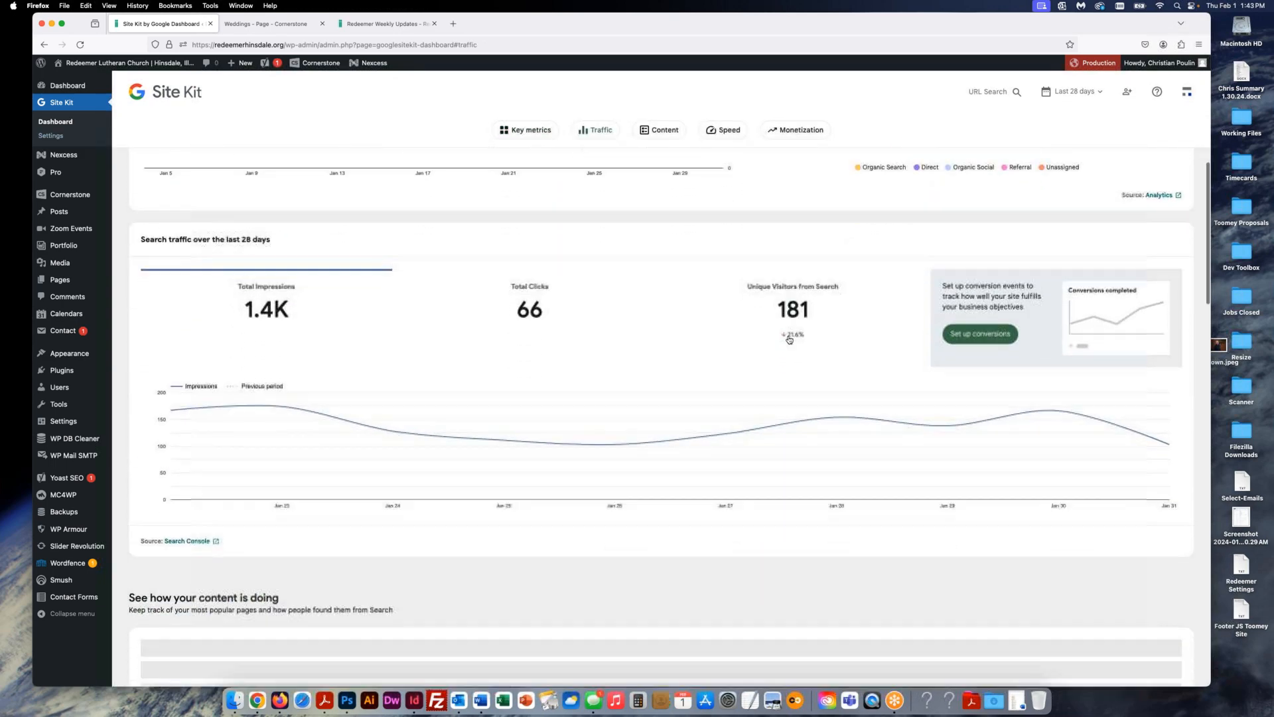
{"action": "scroll", "coordinate": [788, 339], "scroll_direction": "down", "scroll_amount": 1}
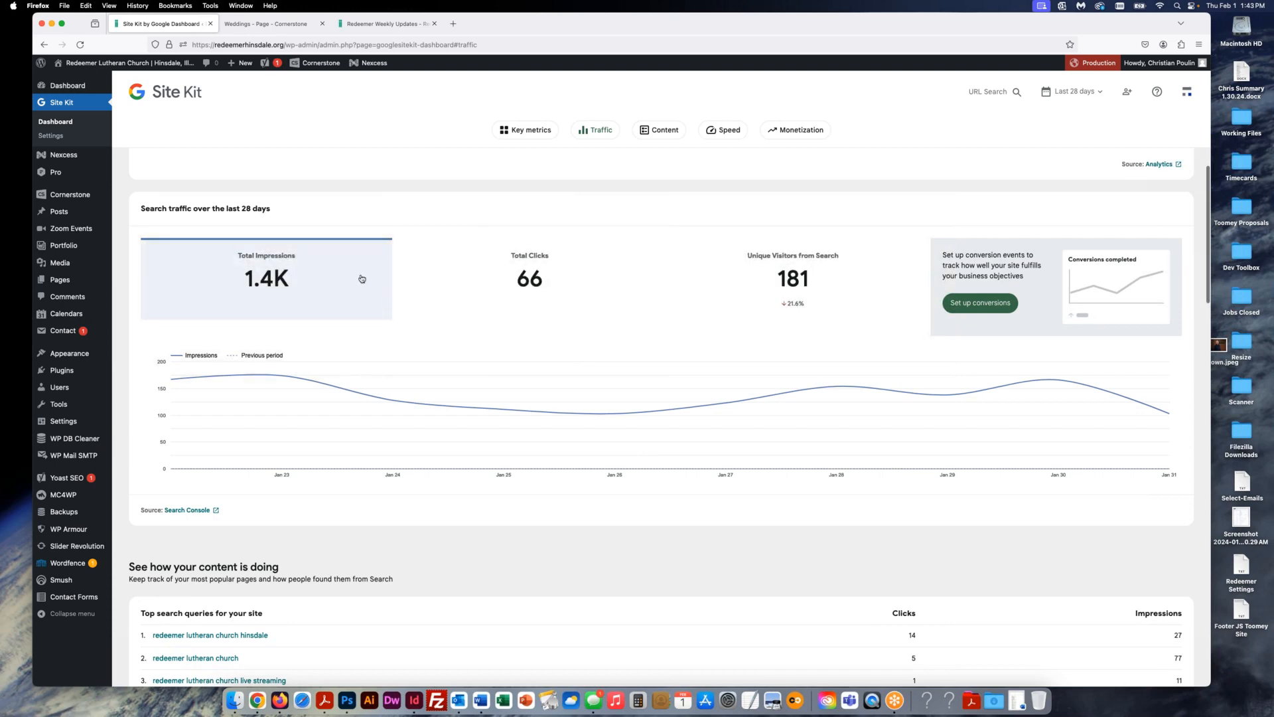
{"action": "scroll", "coordinate": [661, 326], "scroll_direction": "down", "scroll_amount": 4}
{"action": "scroll", "coordinate": [661, 326], "scroll_direction": "down", "scroll_amount": 12}
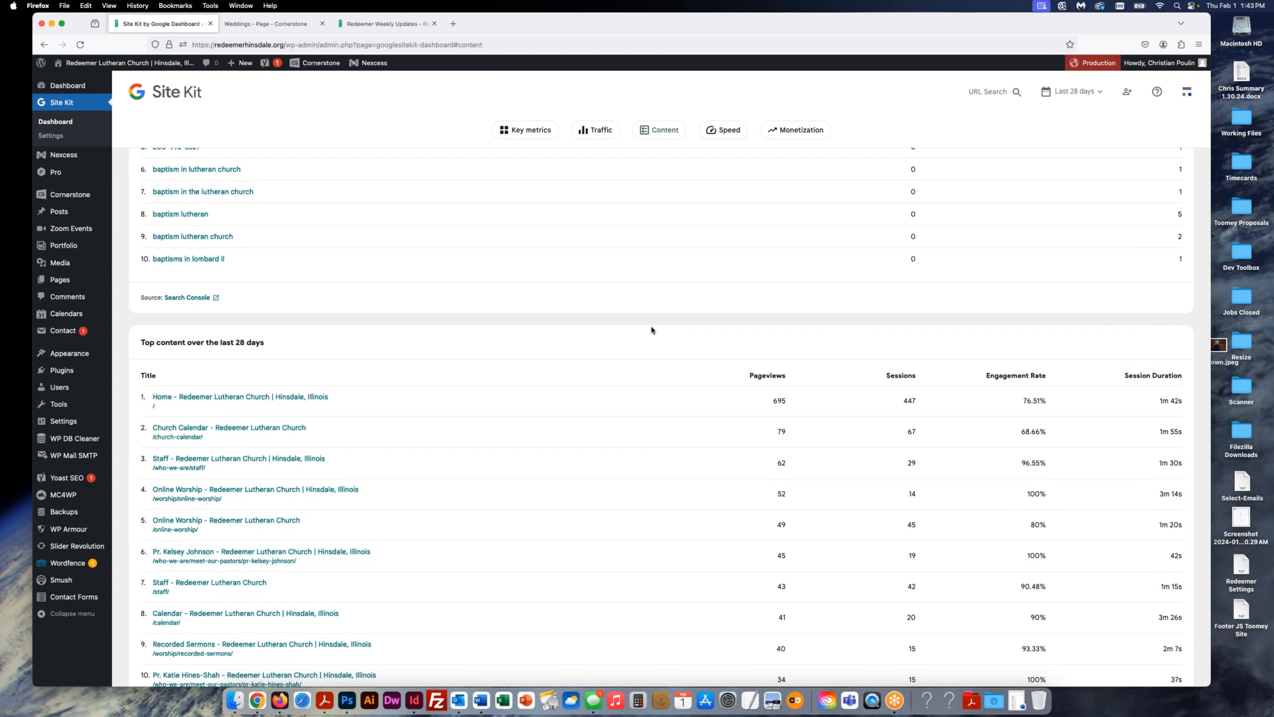
{"action": "scroll", "coordinate": [637, 331], "scroll_direction": "down", "scroll_amount": 3}
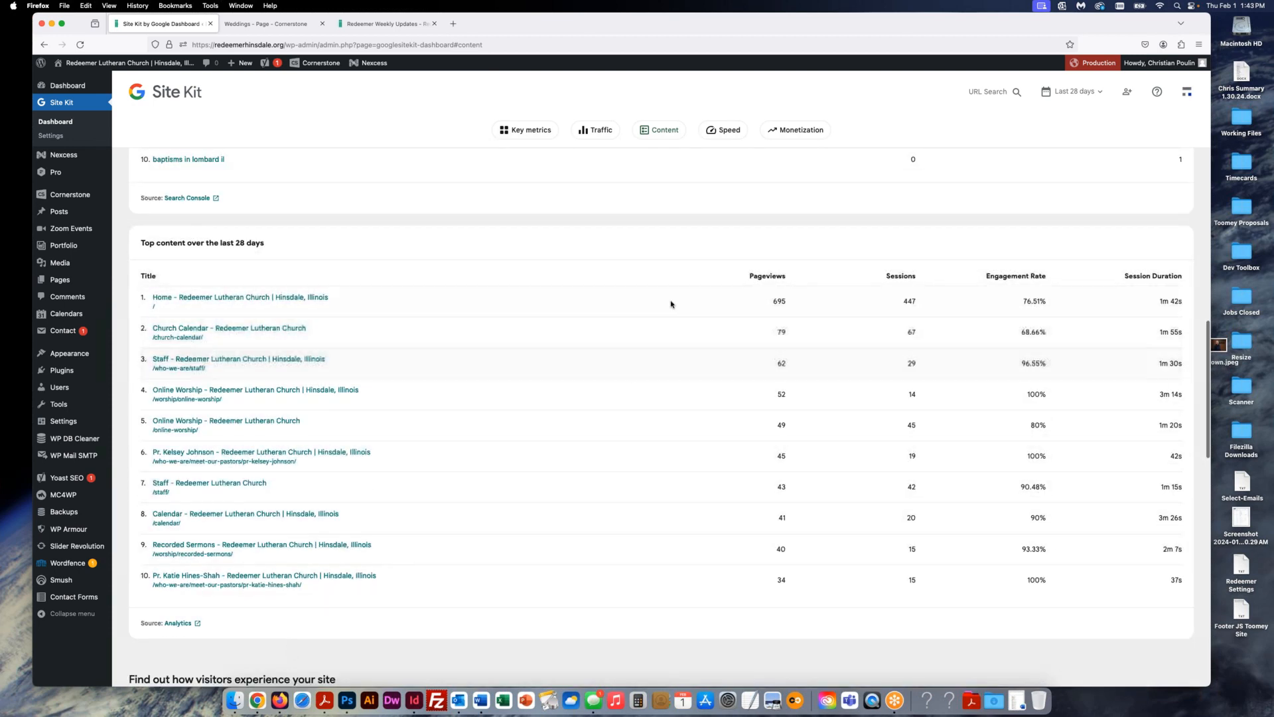
{"action": "scroll", "coordinate": [615, 277], "scroll_direction": "up", "scroll_amount": 3}
{"action": "scroll", "coordinate": [616, 276], "scroll_direction": "up", "scroll_amount": 15}
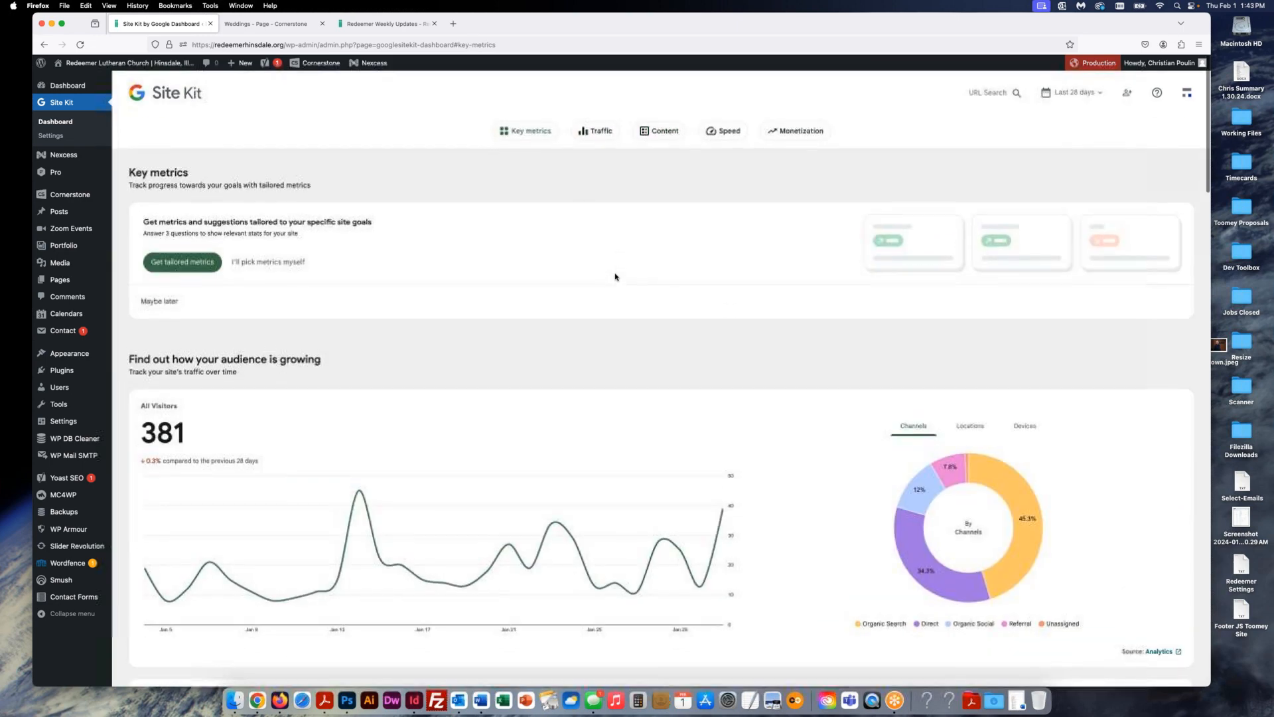
{"action": "scroll", "coordinate": [637, 302], "scroll_direction": "down", "scroll_amount": 10}
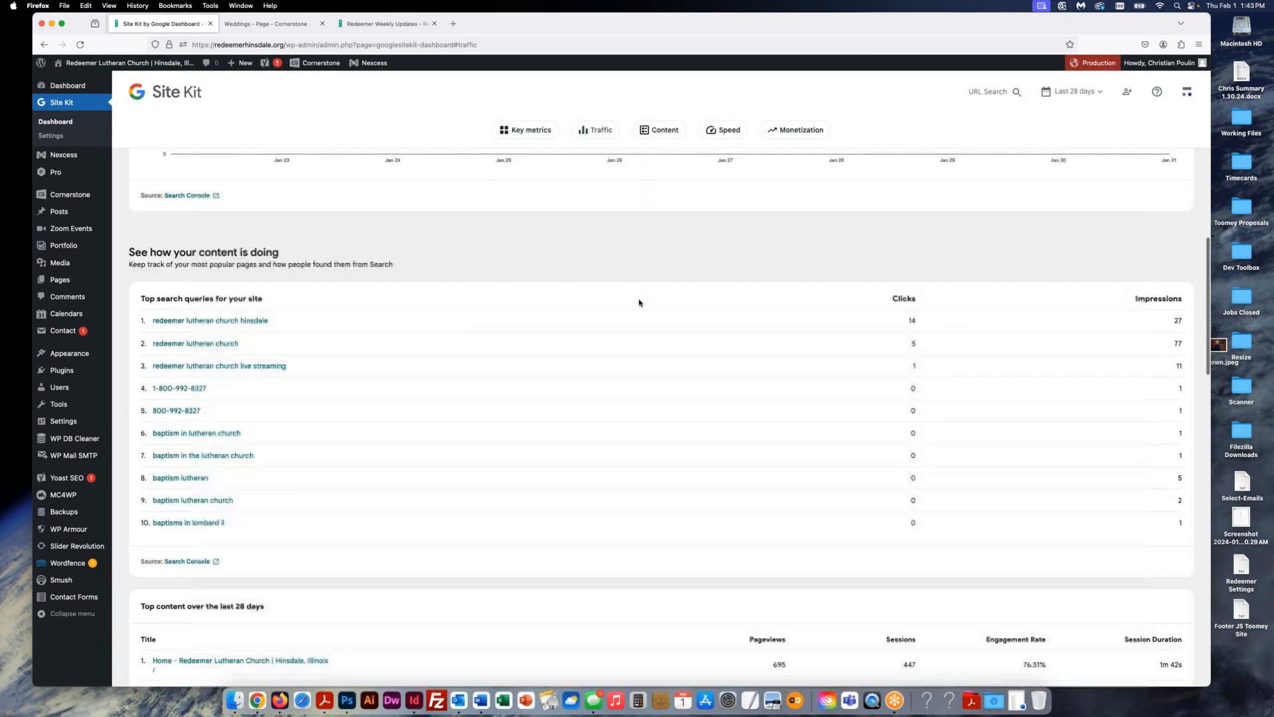
{"action": "scroll", "coordinate": [639, 303], "scroll_direction": "down", "scroll_amount": 8}
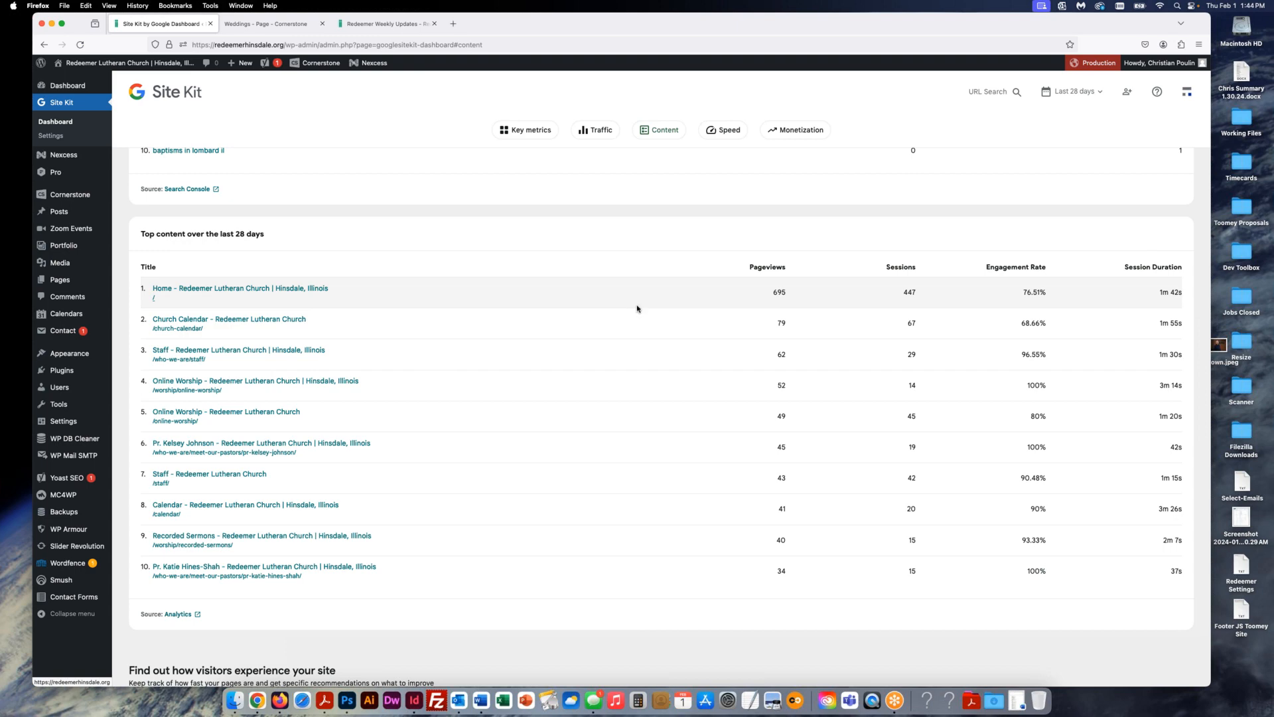
{"action": "scroll", "coordinate": [637, 308], "scroll_direction": "up", "scroll_amount": 20}
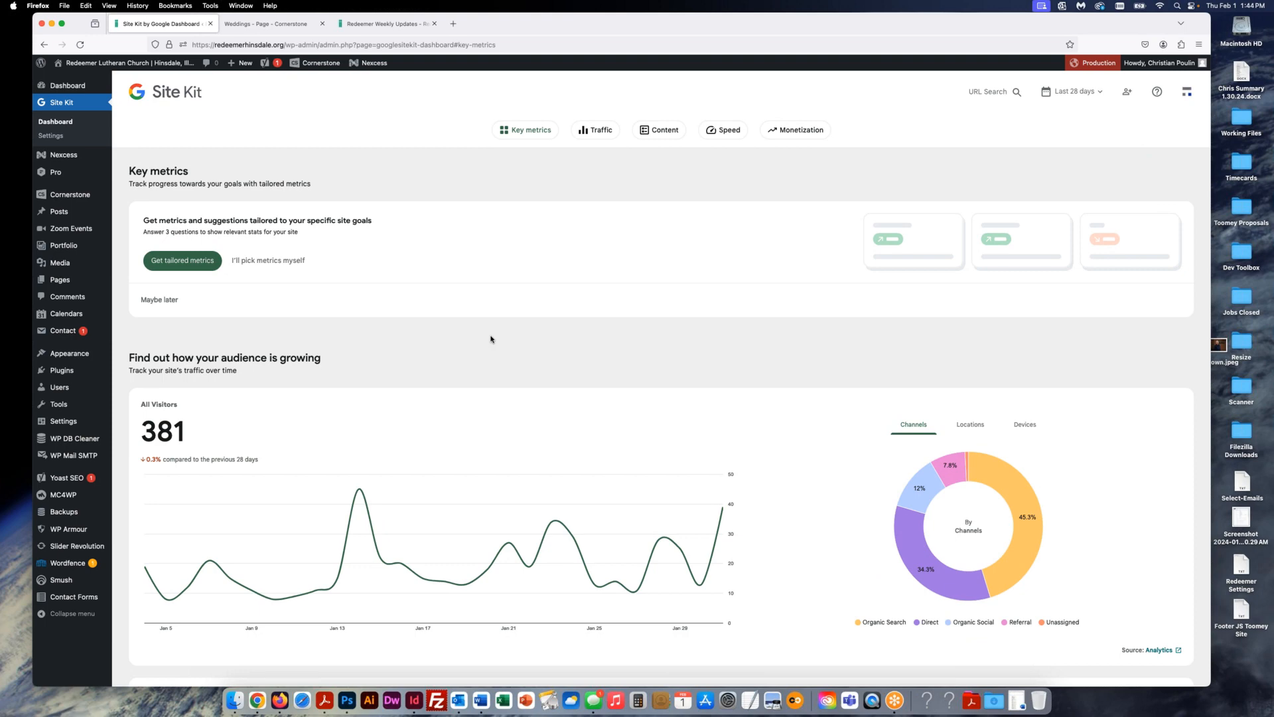
- Open Zoom Events > All Events, which lists no meetings or webinars
{"action": "left_click", "coordinate": [69, 230]}
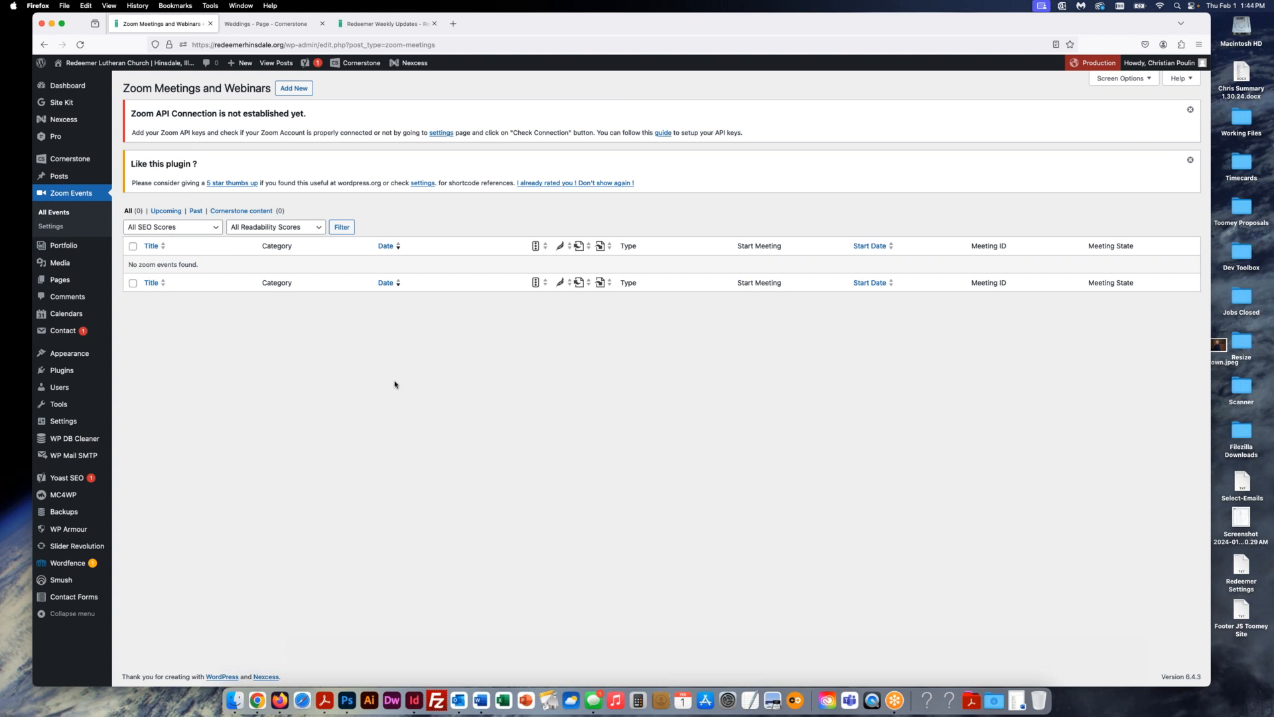
{"action": "mouse_move", "coordinate": [75, 318]}
- Go from the Weekly Updates page to the church homepage and scroll down to the calendar
{"action": "left_click", "coordinate": [370, 24]}
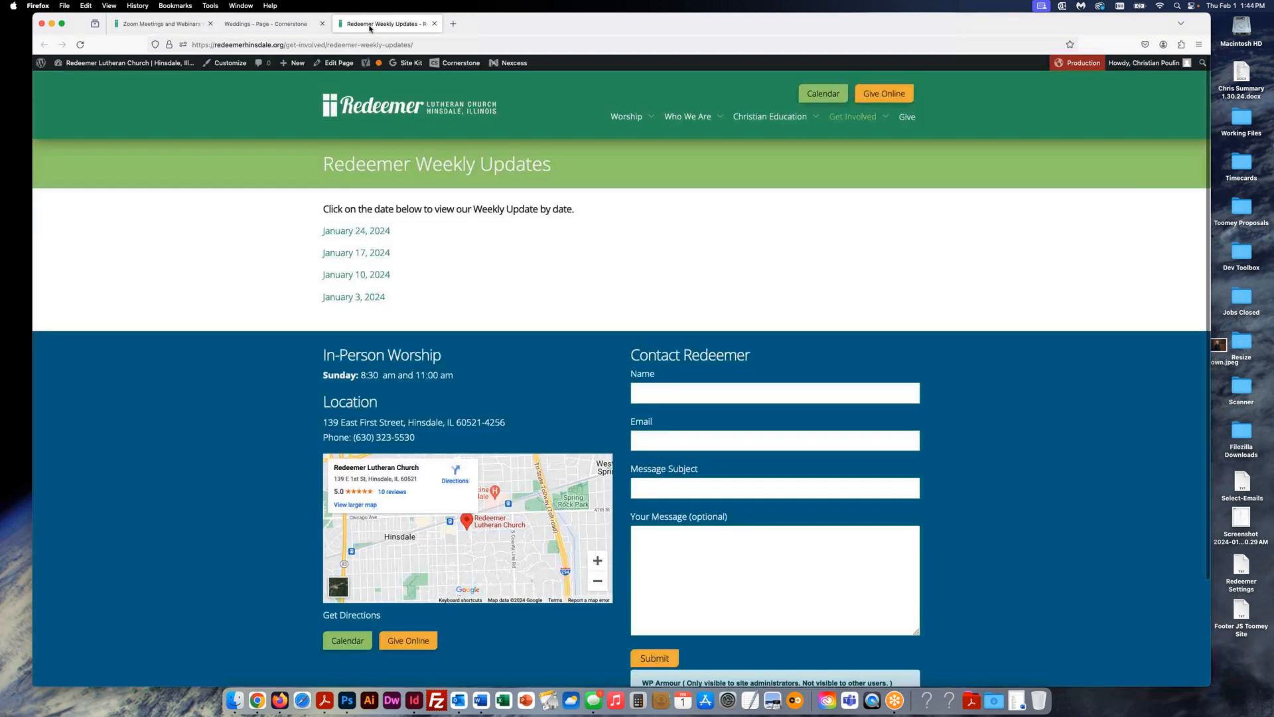
{"action": "left_click", "coordinate": [382, 108]}
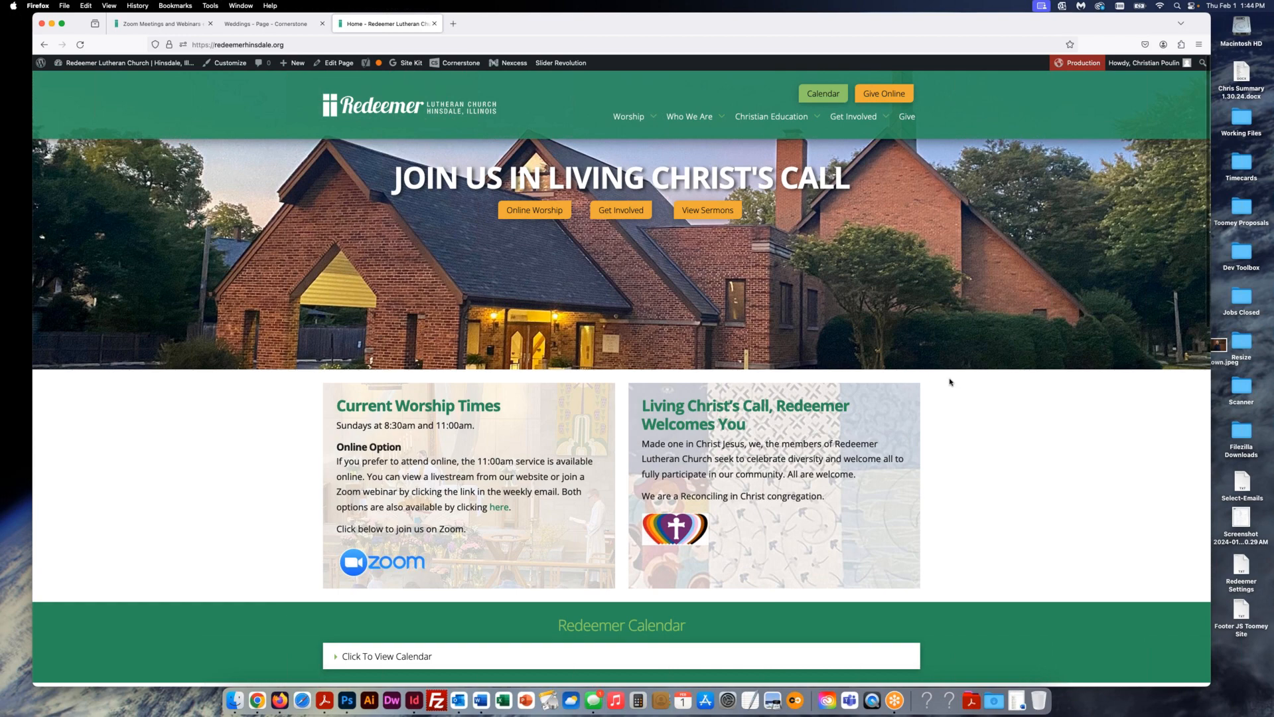
{"action": "scroll", "coordinate": [950, 383], "scroll_direction": "down", "scroll_amount": 1}
{"action": "scroll", "coordinate": [951, 383], "scroll_direction": "down", "scroll_amount": 4}
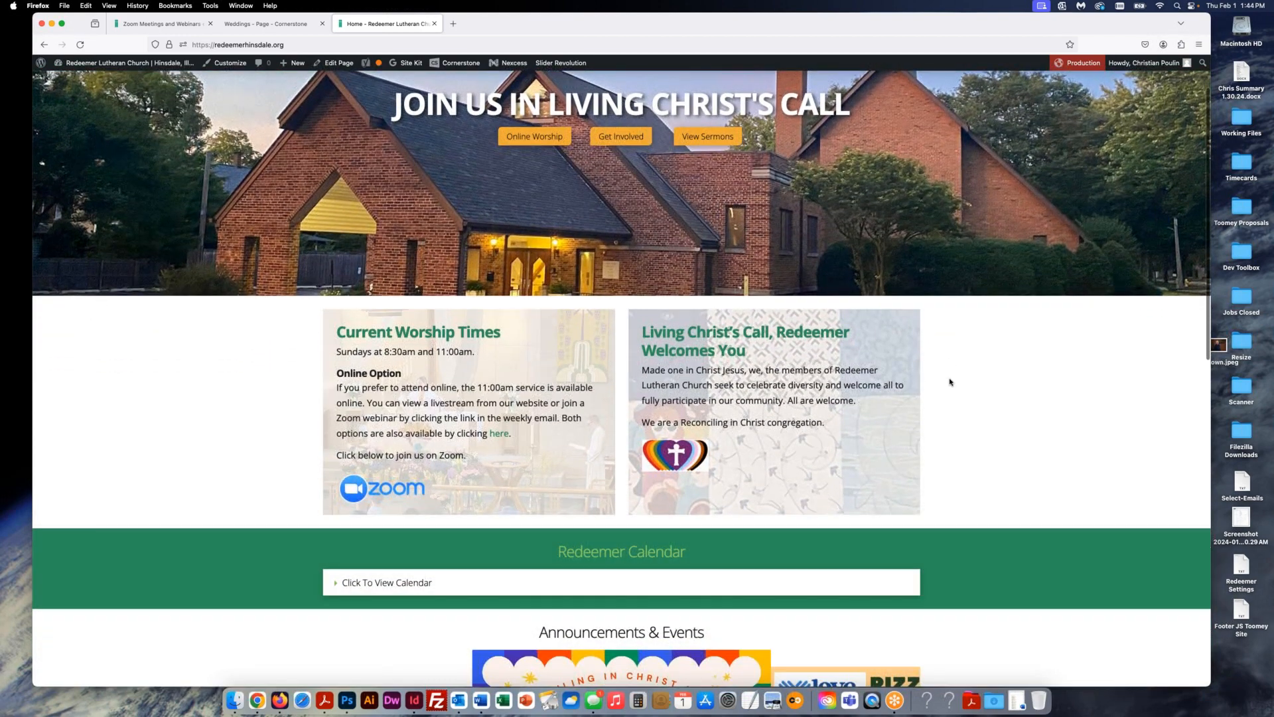
{"action": "scroll", "coordinate": [950, 383], "scroll_direction": "down", "scroll_amount": 6}
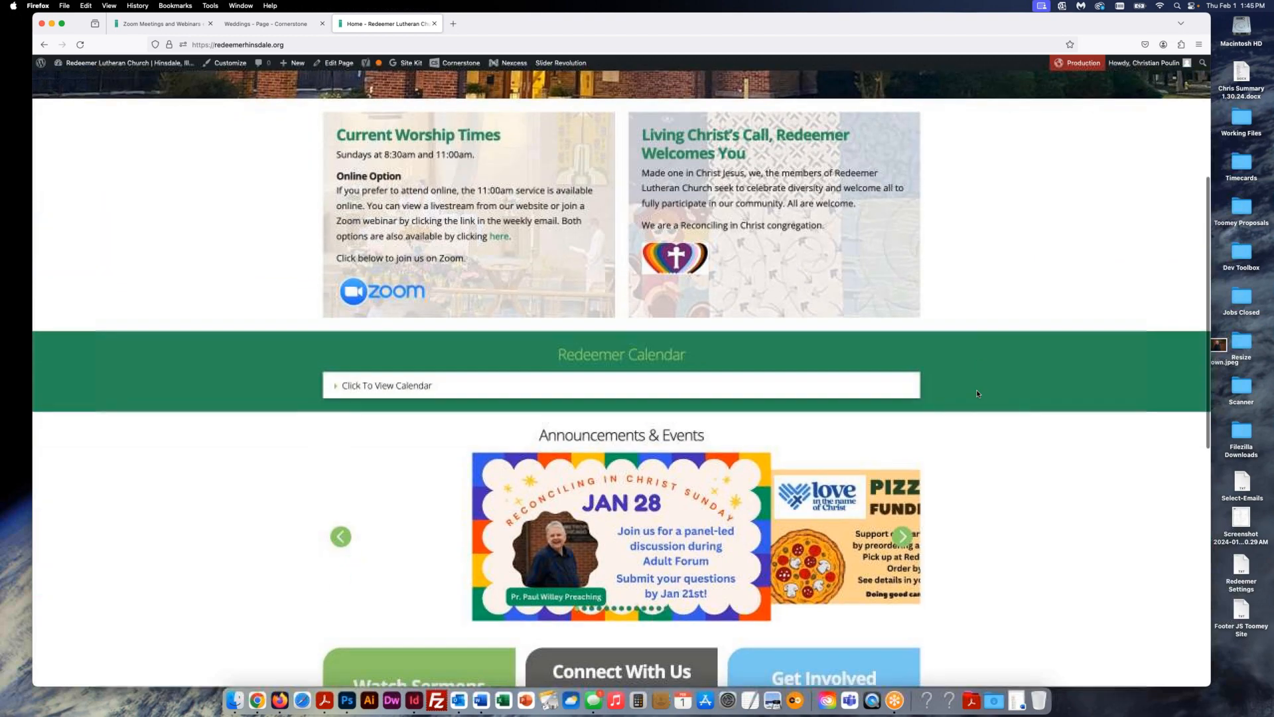
{"action": "scroll", "coordinate": [977, 394], "scroll_direction": "down", "scroll_amount": 3}
- Expand the Redeemer Calendar and review February 2024 events, like the February 1 Staff meeting
{"action": "left_click", "coordinate": [540, 298]}
{"action": "scroll", "coordinate": [540, 302], "scroll_direction": "down", "scroll_amount": 3}
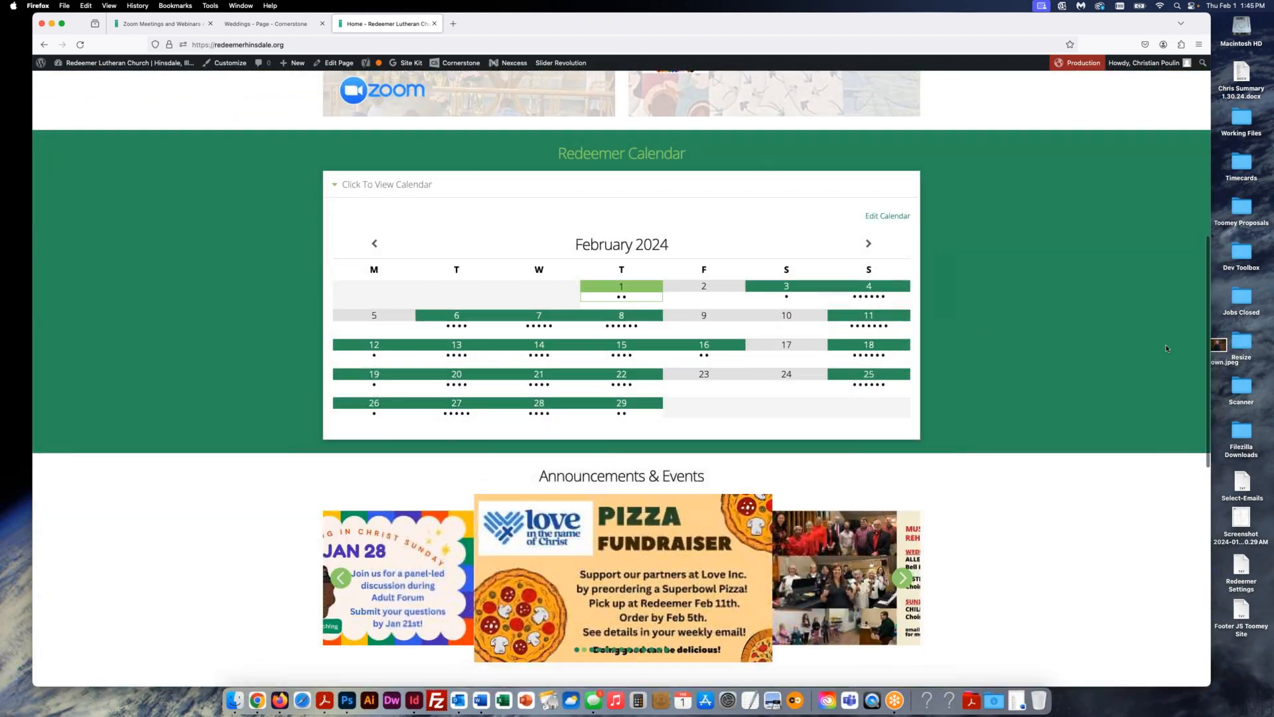
{"action": "left_click_drag", "start_coordinate": [1210, 356], "coordinate": [1169, 359]}
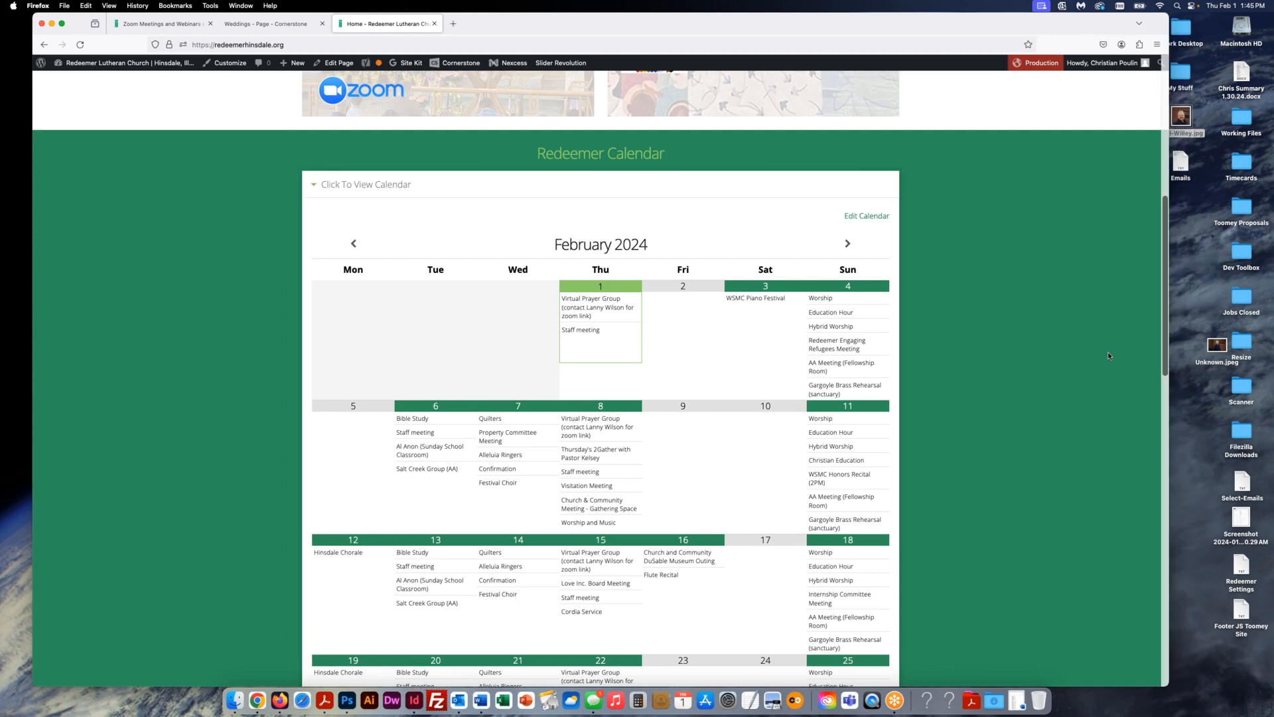
{"action": "scroll", "coordinate": [986, 364], "scroll_direction": "down", "scroll_amount": 2}
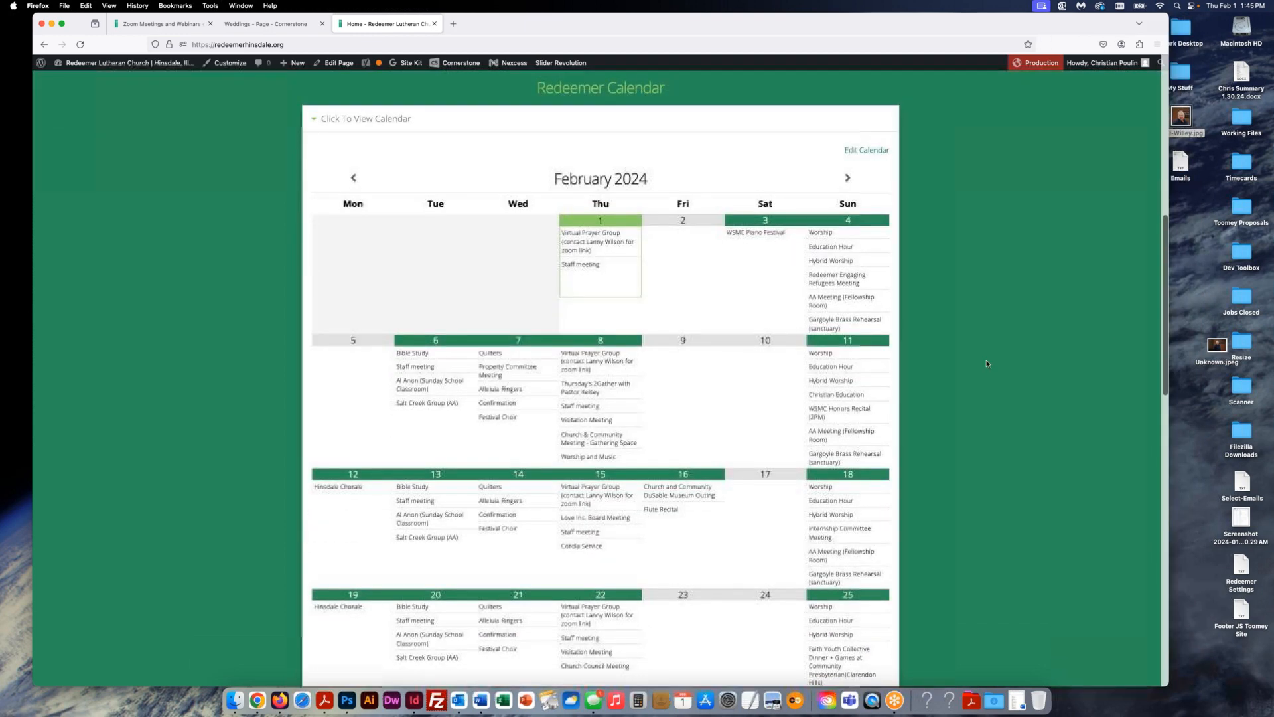
{"action": "scroll", "coordinate": [986, 364], "scroll_direction": "down", "scroll_amount": 2}
{"action": "scroll", "coordinate": [729, 297], "scroll_direction": "up", "scroll_amount": 4}
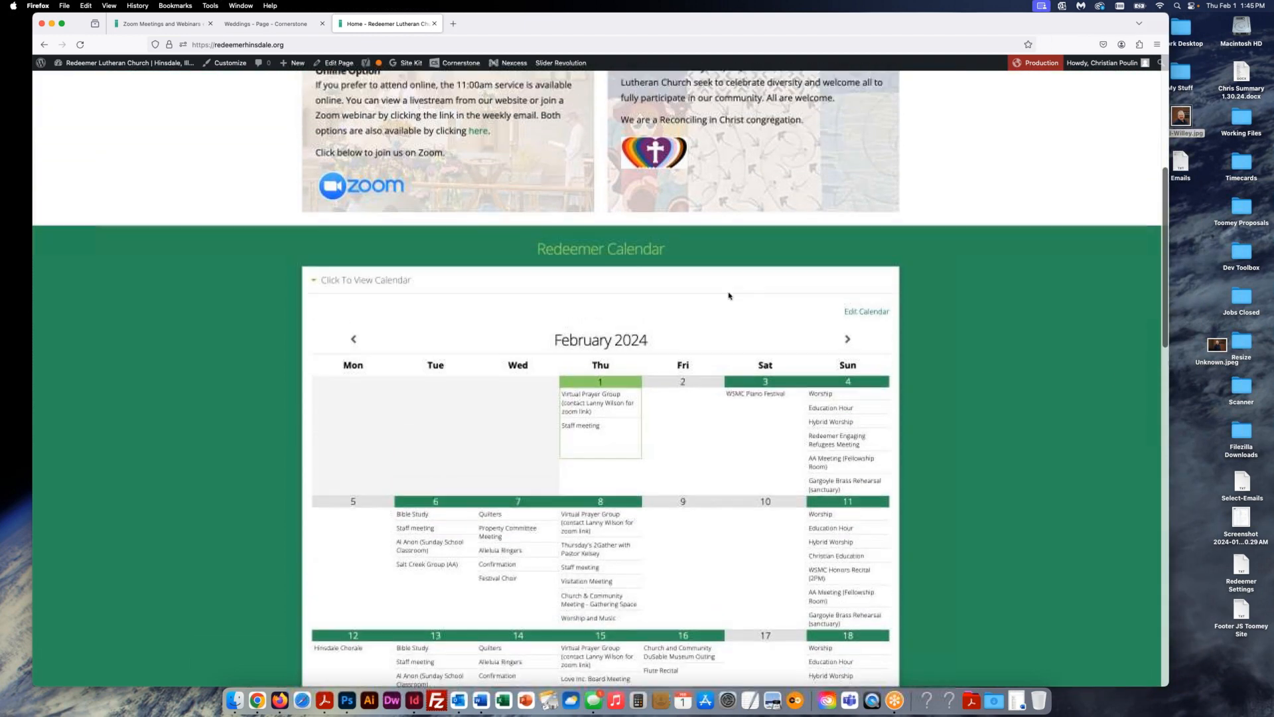
{"action": "left_click", "coordinate": [315, 290]}
{"action": "left_click", "coordinate": [315, 289]}
{"action": "scroll", "coordinate": [1003, 390], "scroll_direction": "down", "scroll_amount": 5}
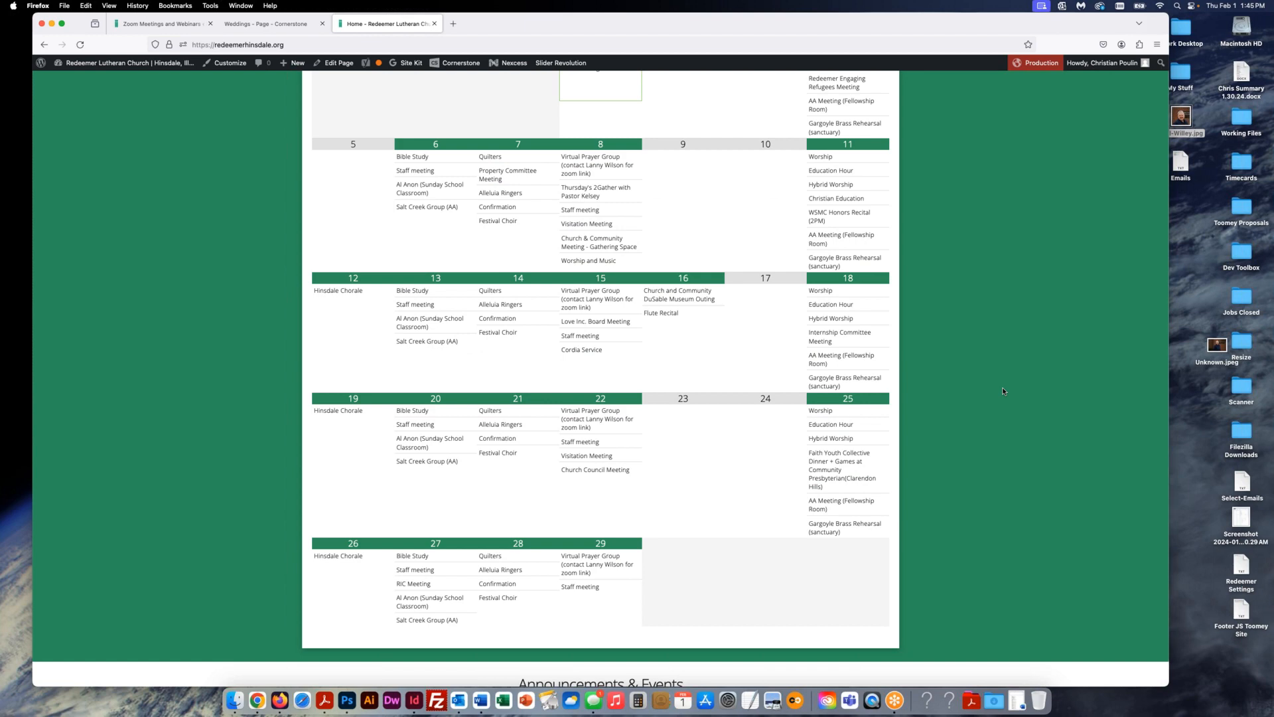
{"action": "scroll", "coordinate": [1003, 391], "scroll_direction": "up", "scroll_amount": 3}
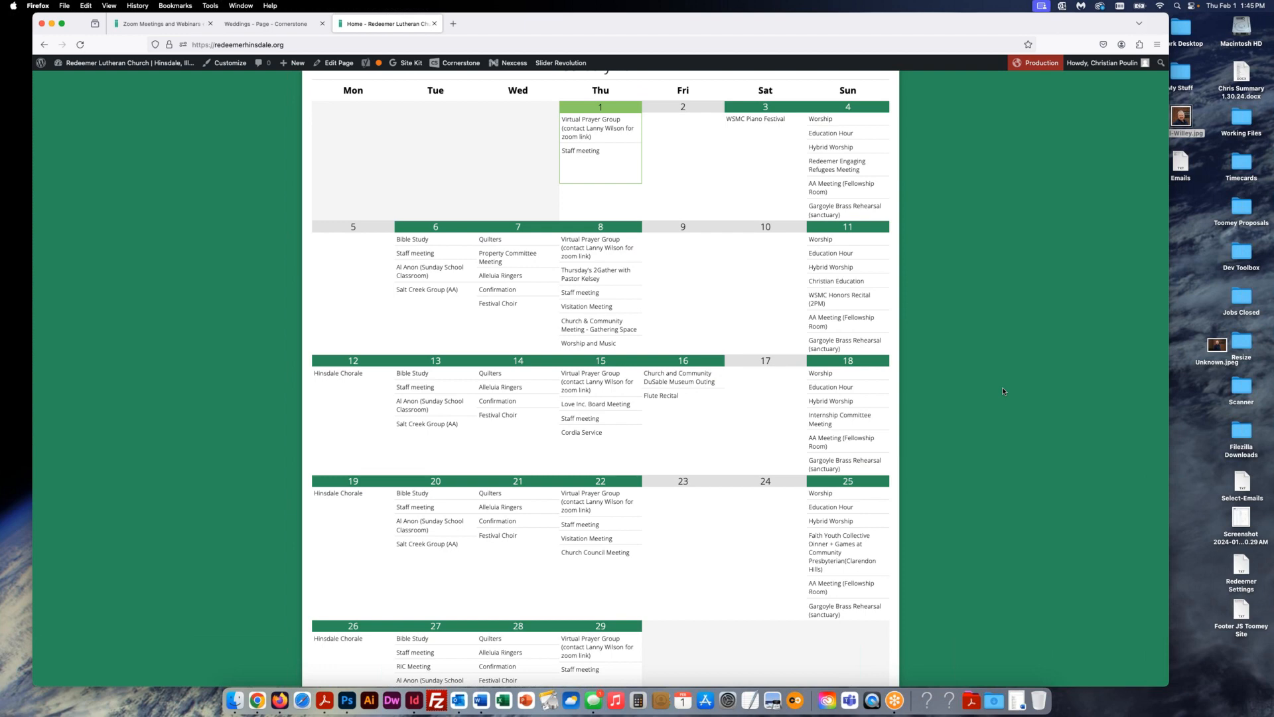
{"action": "scroll", "coordinate": [1003, 391], "scroll_direction": "up", "scroll_amount": 1}
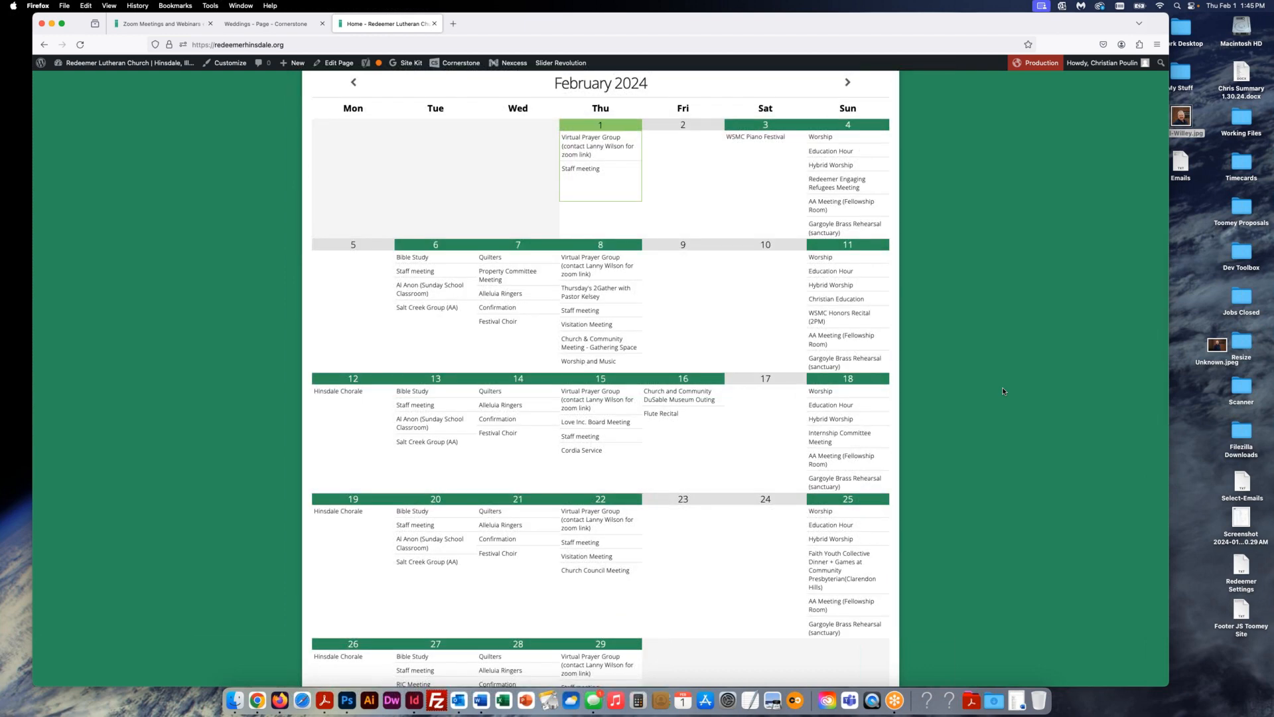
{"action": "scroll", "coordinate": [1002, 390], "scroll_direction": "up", "scroll_amount": 2}
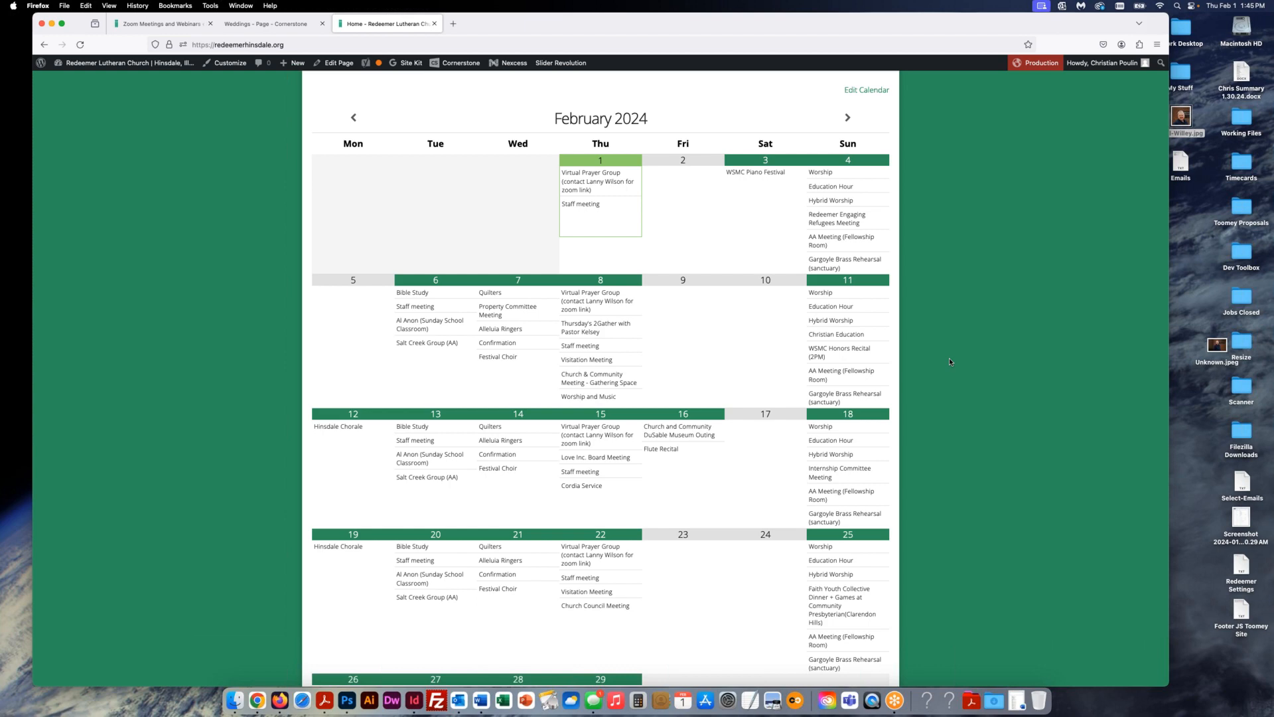
{"action": "mouse_move", "coordinate": [598, 178]}
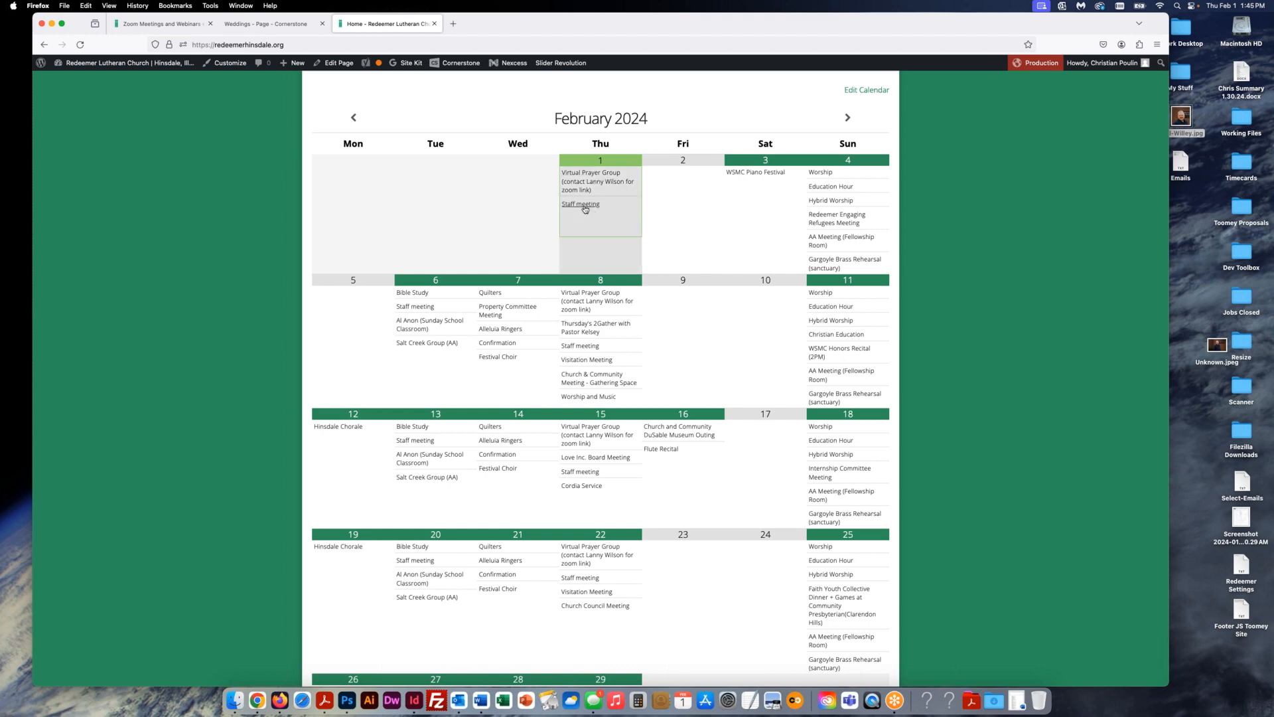
{"action": "mouse_move", "coordinate": [585, 210]}
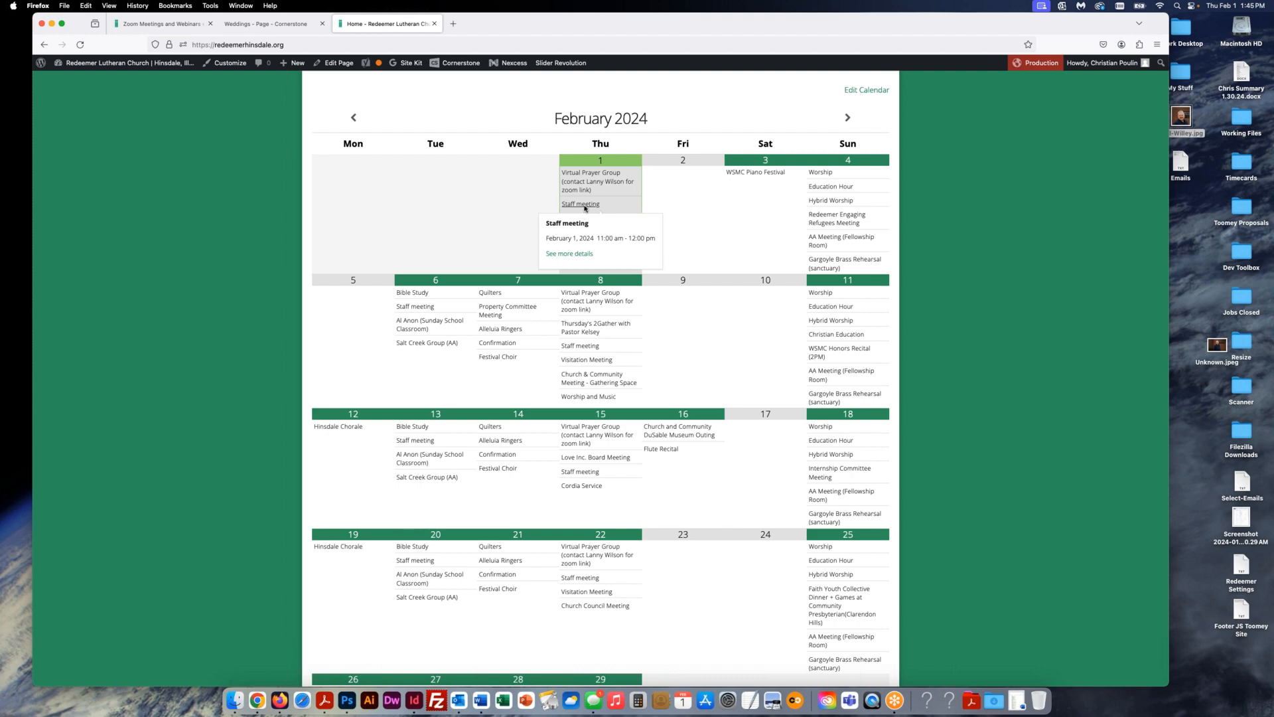
{"action": "left_click", "coordinate": [576, 255]}
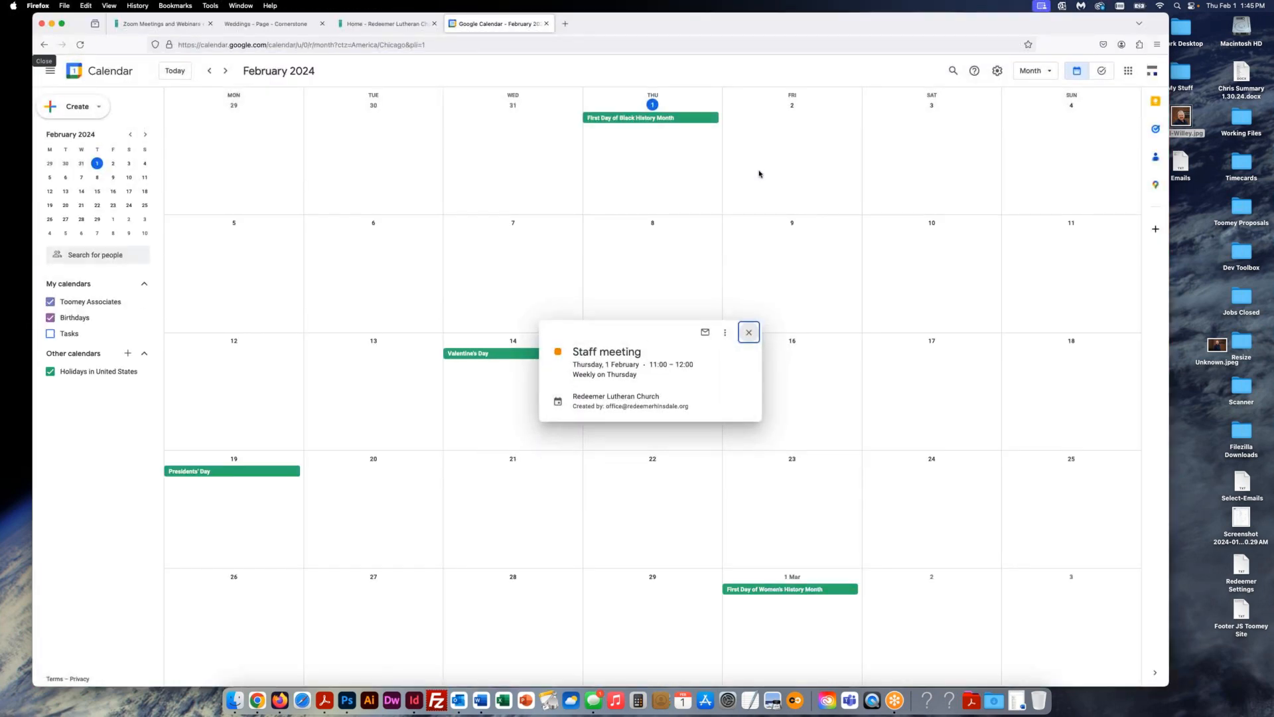
{"action": "left_click", "coordinate": [748, 332]}
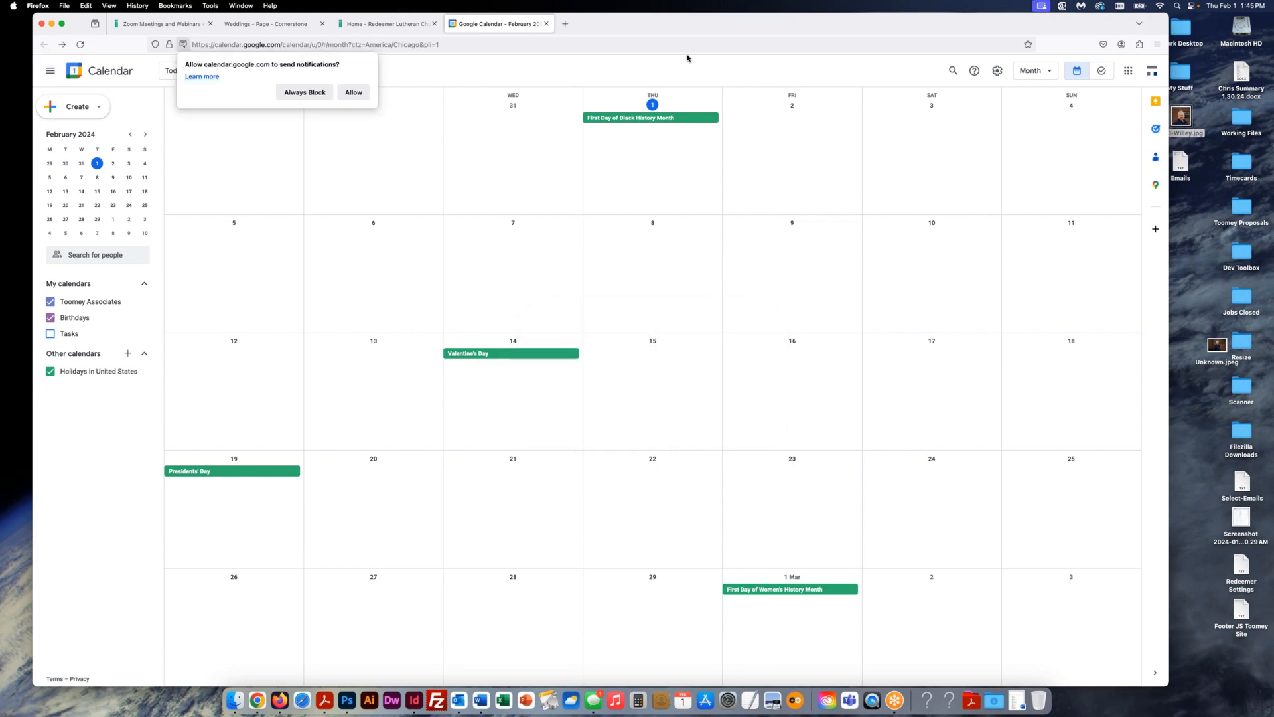
{"action": "left_click", "coordinate": [546, 24]}
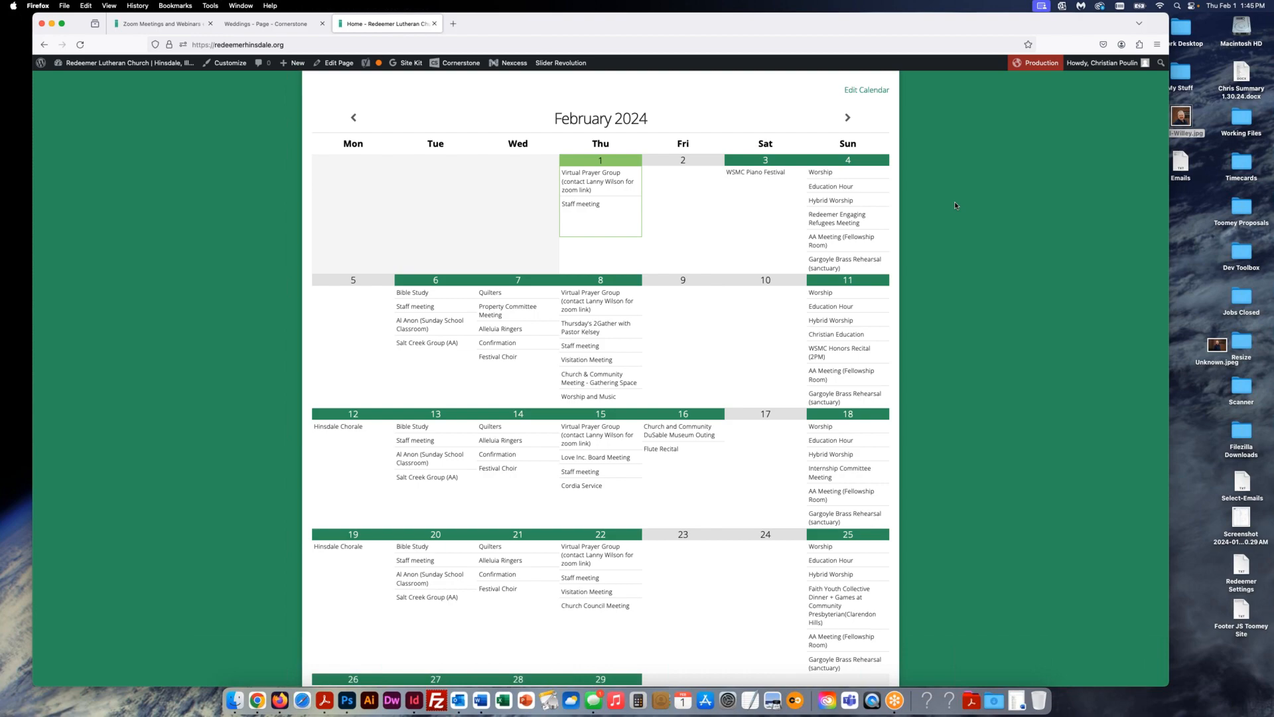
- Scroll back up to the top of the Redeemer church homepage
{"action": "scroll", "coordinate": [973, 209], "scroll_direction": "up", "scroll_amount": 10}
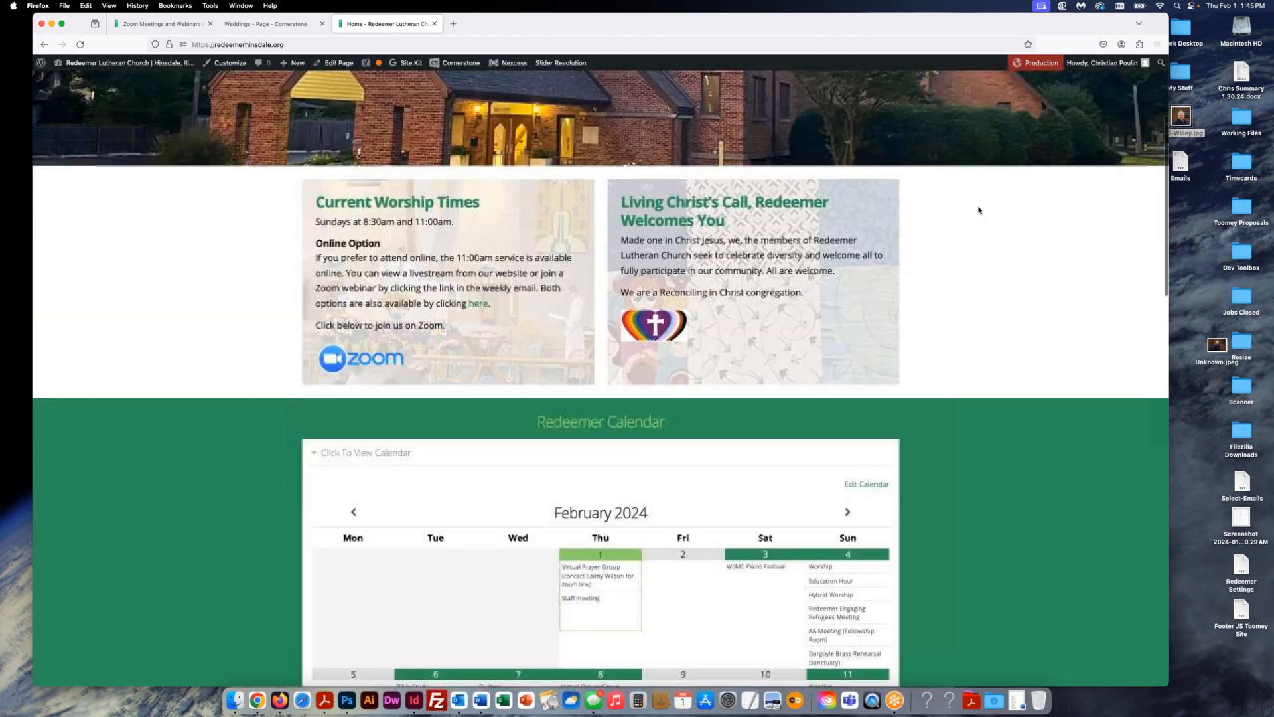
{"action": "scroll", "coordinate": [978, 210], "scroll_direction": "up", "scroll_amount": 3}
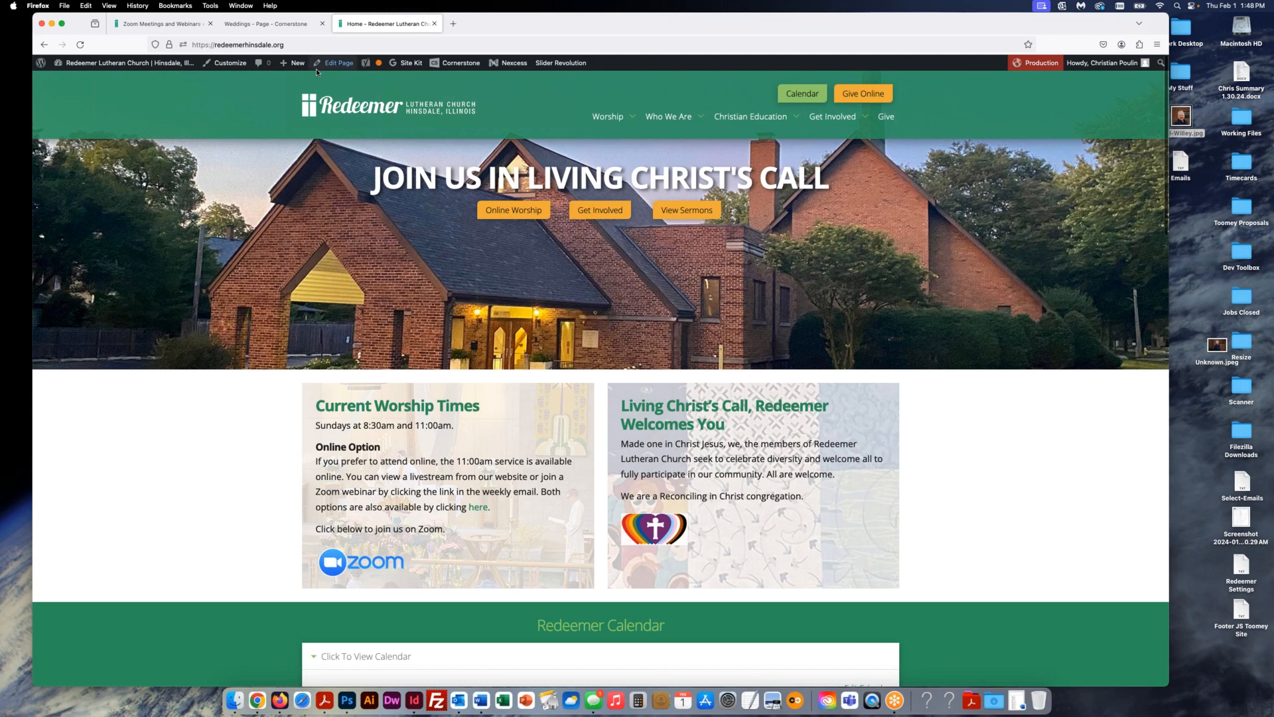
{"action": "left_click", "coordinate": [335, 44]}
{"action": "left_click", "coordinate": [335, 45]}
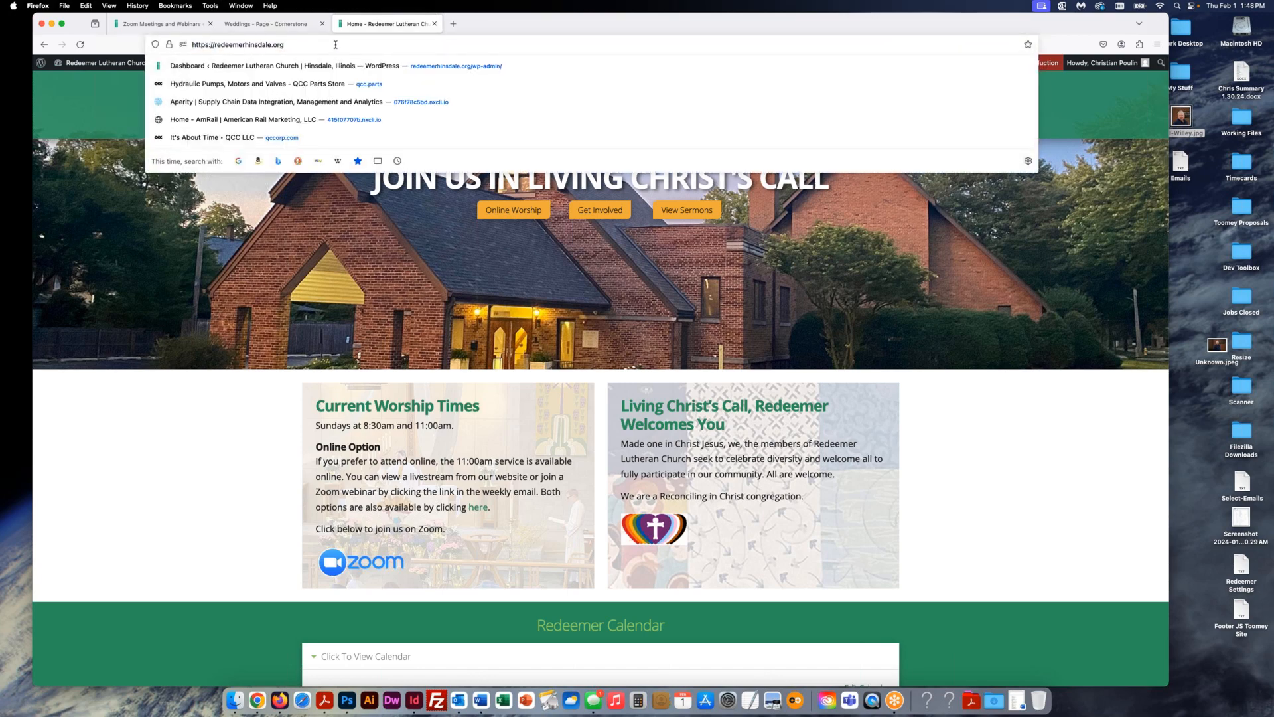
{"action": "type", "text": "/sitemap.xml"}
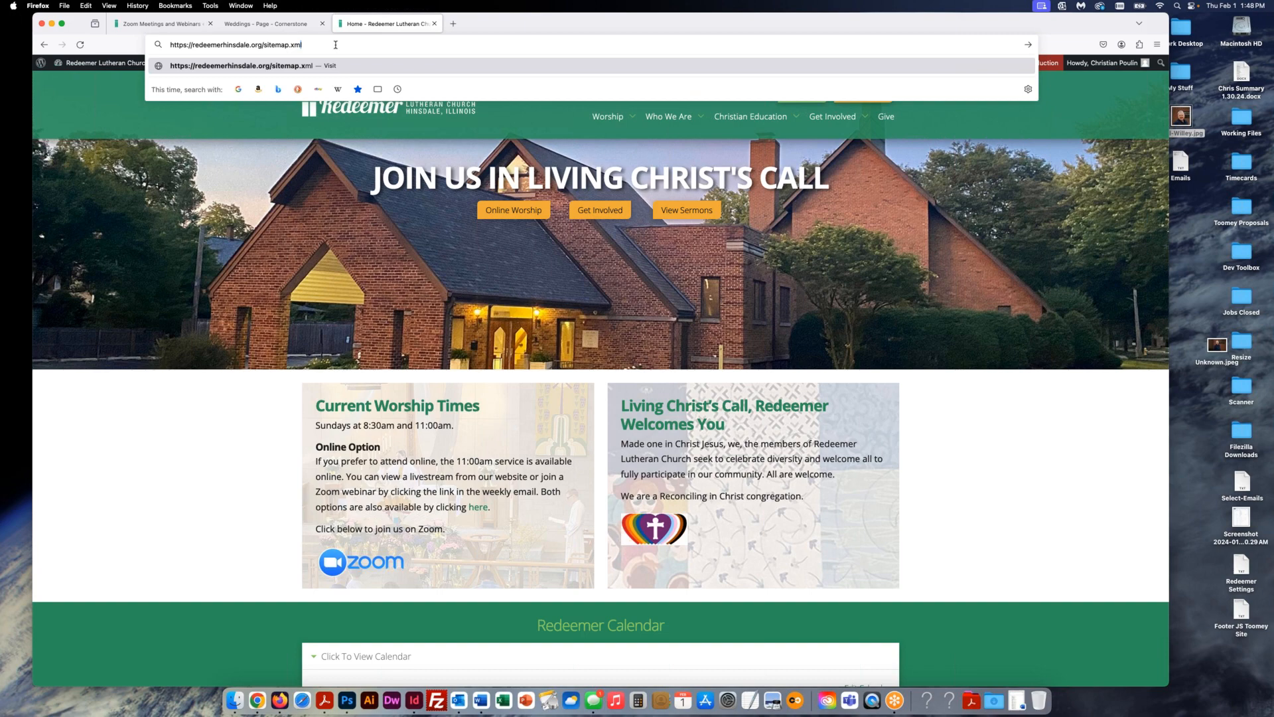
{"action": "key", "text": "Return"}
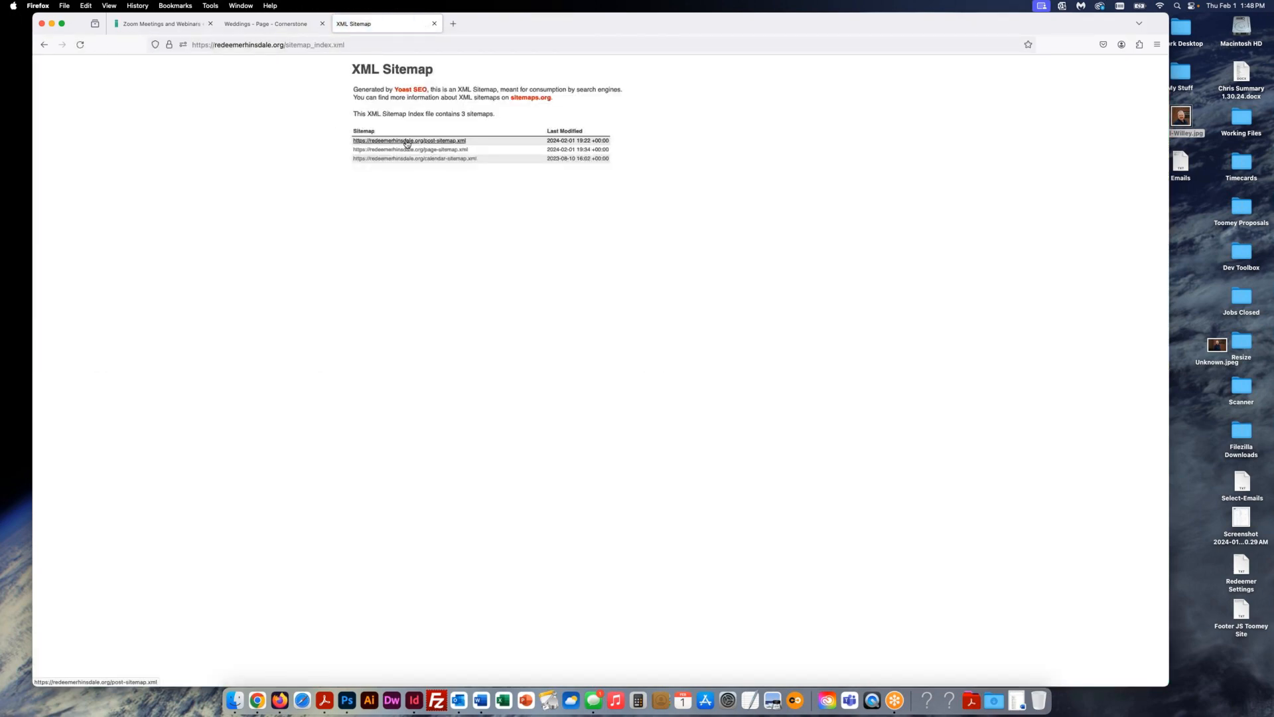
{"action": "left_click", "coordinate": [407, 142]}
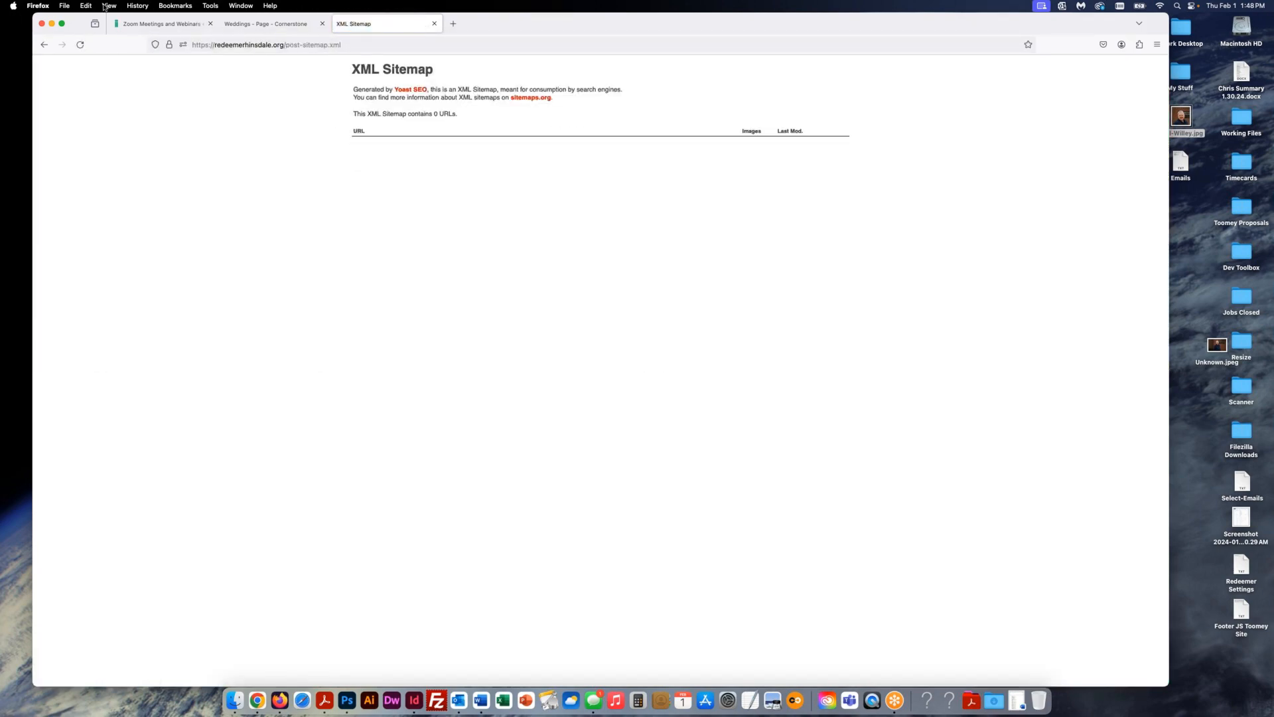
{"action": "left_click", "coordinate": [43, 44]}
{"action": "left_click", "coordinate": [414, 151]}
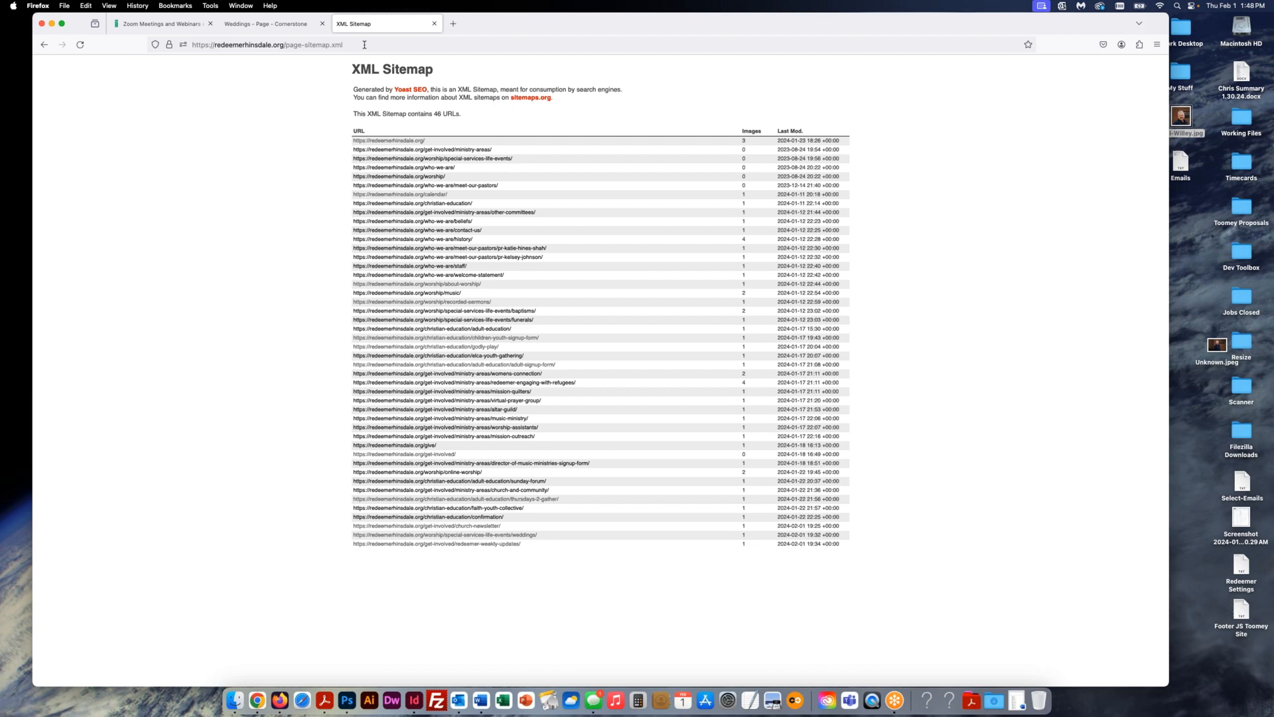
{"action": "left_click_drag", "start_coordinate": [364, 44], "coordinate": [286, 45]}
{"action": "key", "text": "BackSpace"}
{"action": "key", "text": "Return"}
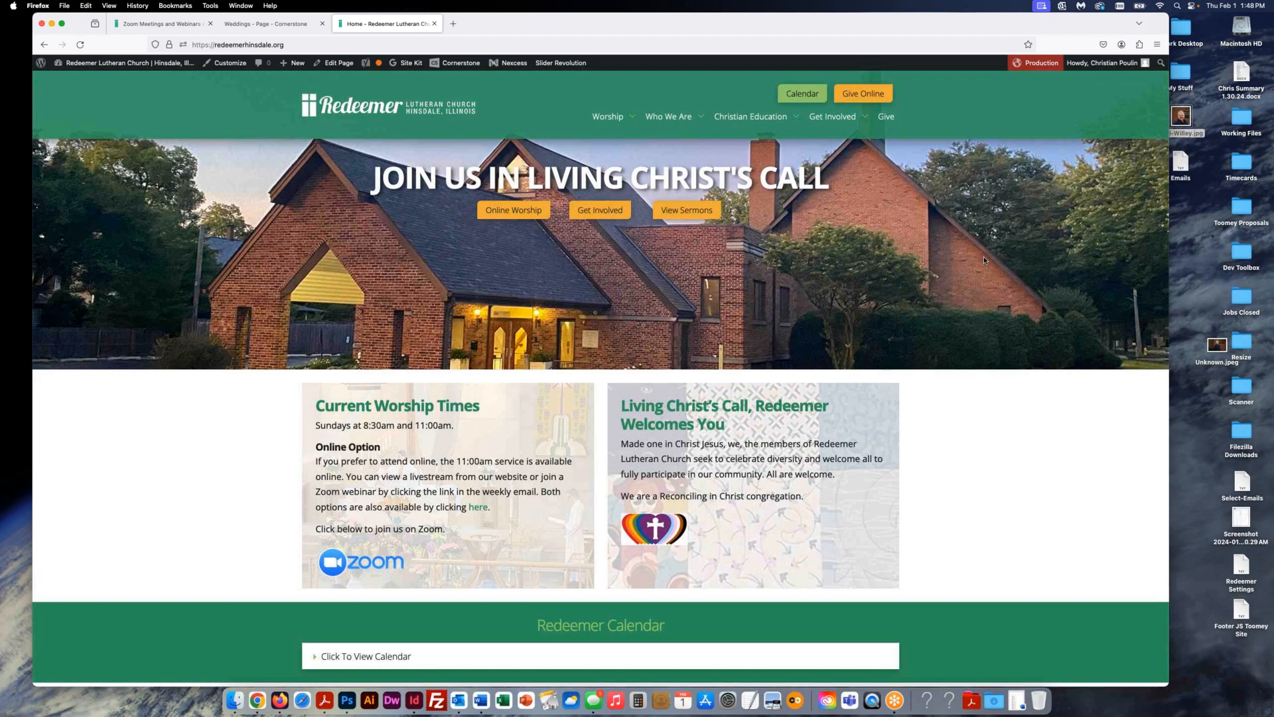
- Open the Who We Are > History page on the live site
{"action": "mouse_move", "coordinate": [679, 119]}
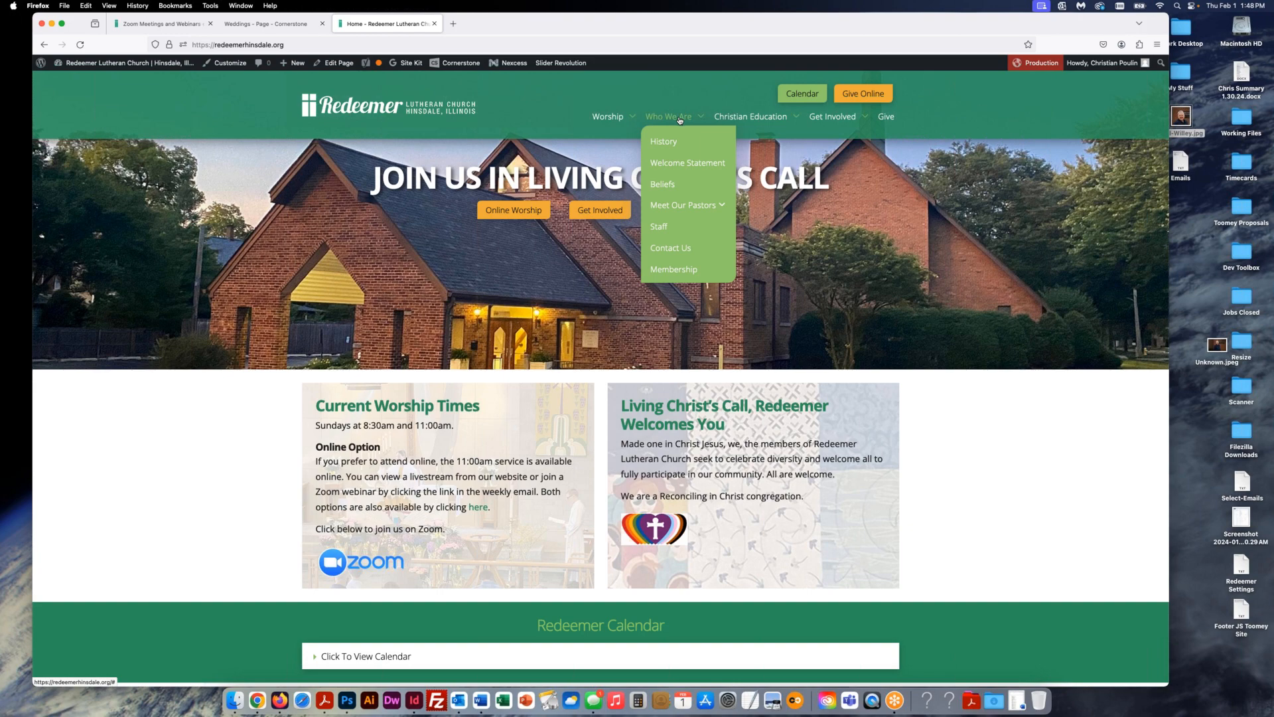
{"action": "left_click", "coordinate": [679, 145]}
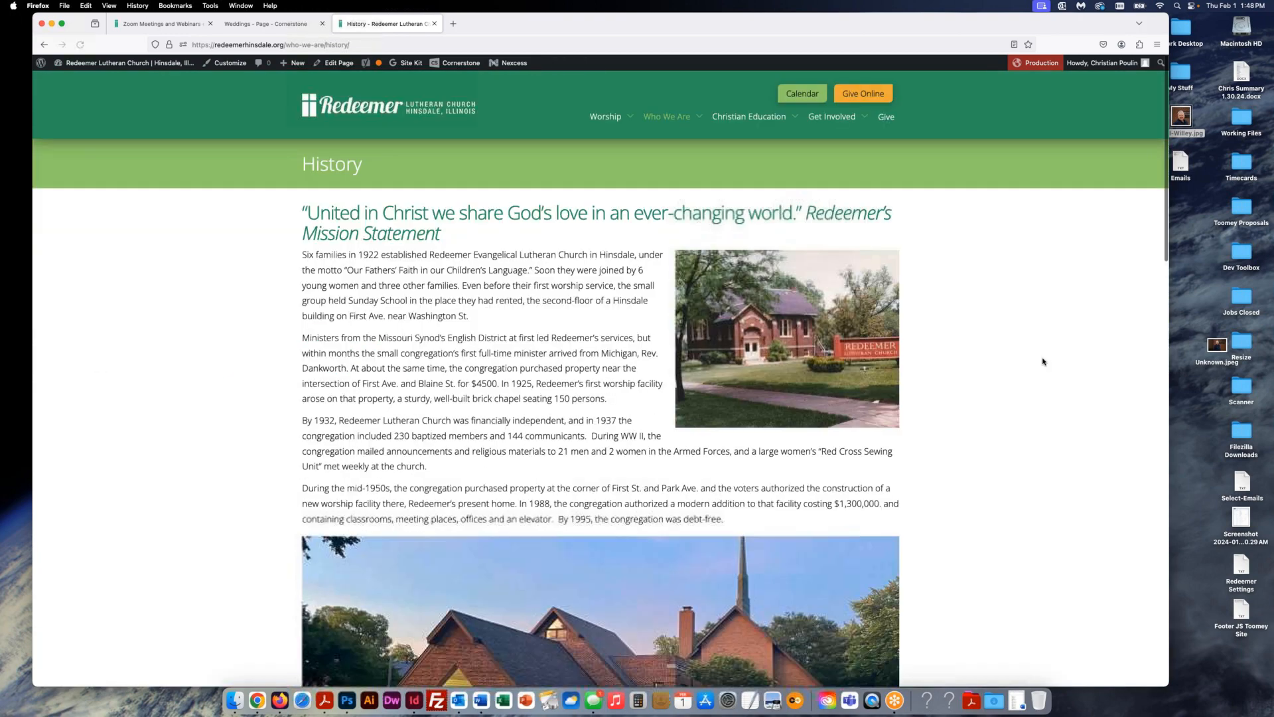
{"action": "scroll", "coordinate": [1046, 352], "scroll_direction": "down", "scroll_amount": 1}
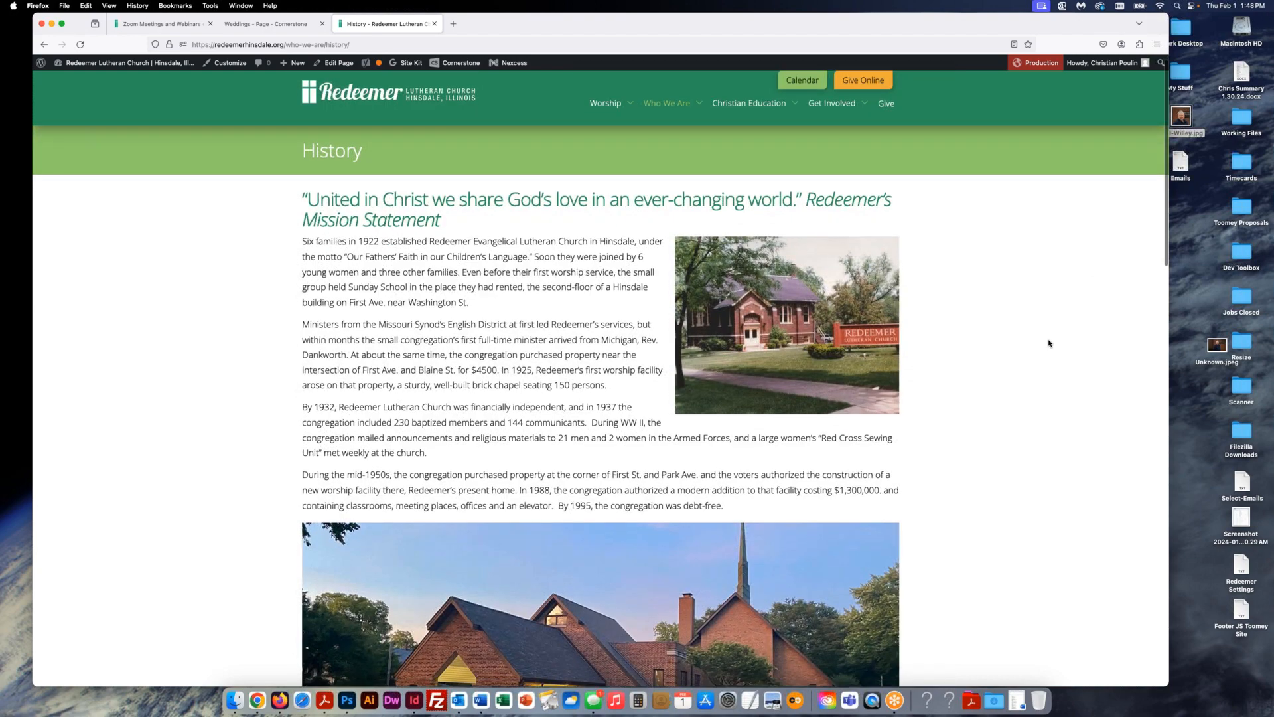
- Edit the History page and scroll to its Yoast SEO box with focus keyphrase 'history'
{"action": "mouse_move", "coordinate": [460, 62]}
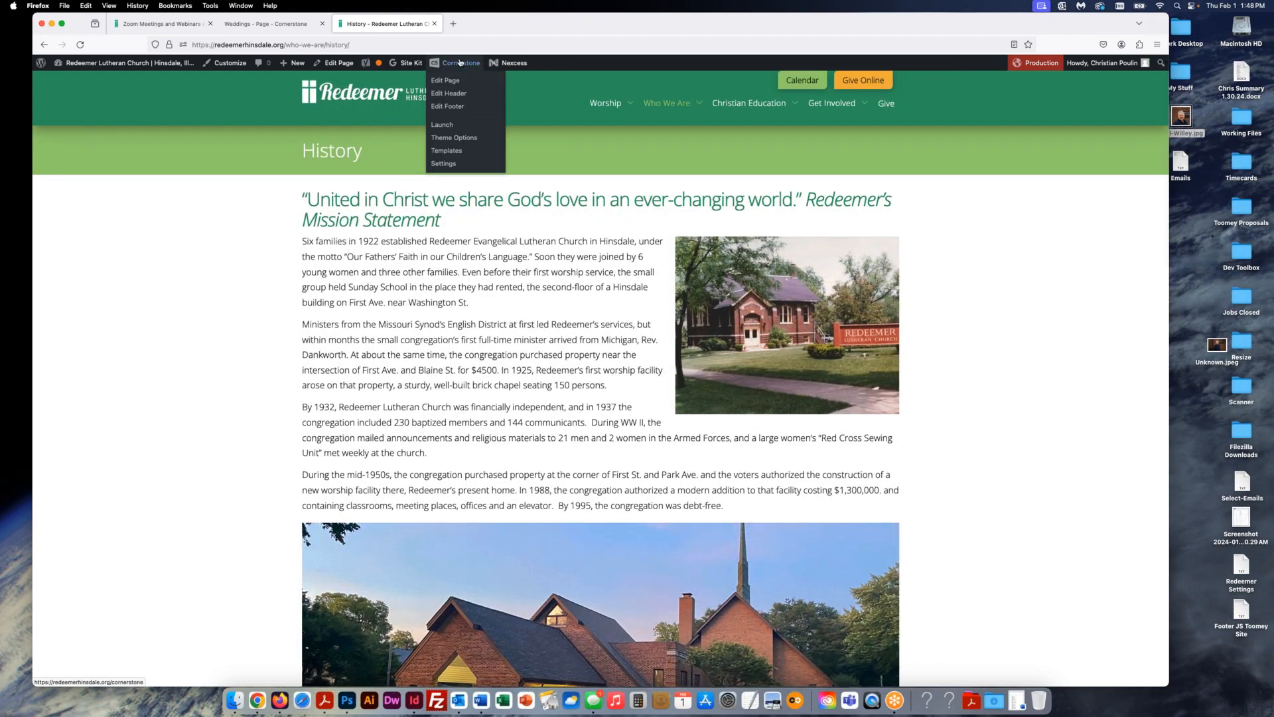
{"action": "left_click", "coordinate": [445, 80]}
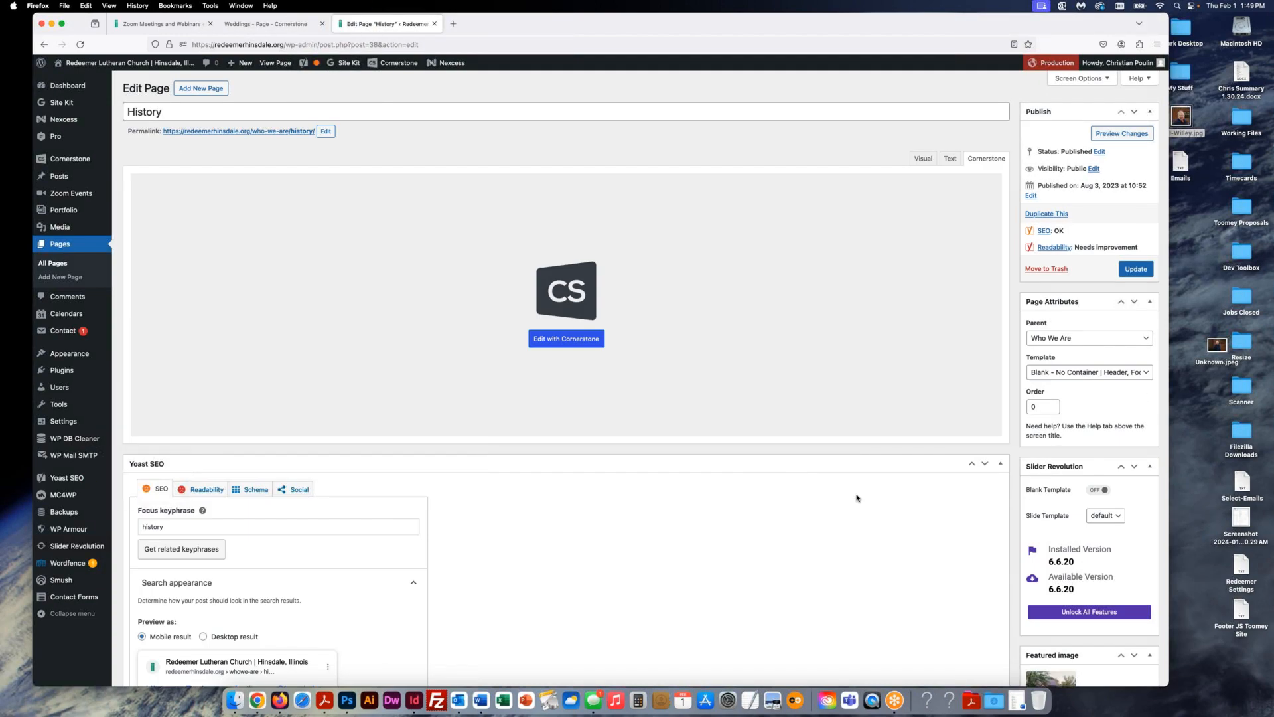
{"action": "scroll", "coordinate": [857, 498], "scroll_direction": "down", "scroll_amount": 10}
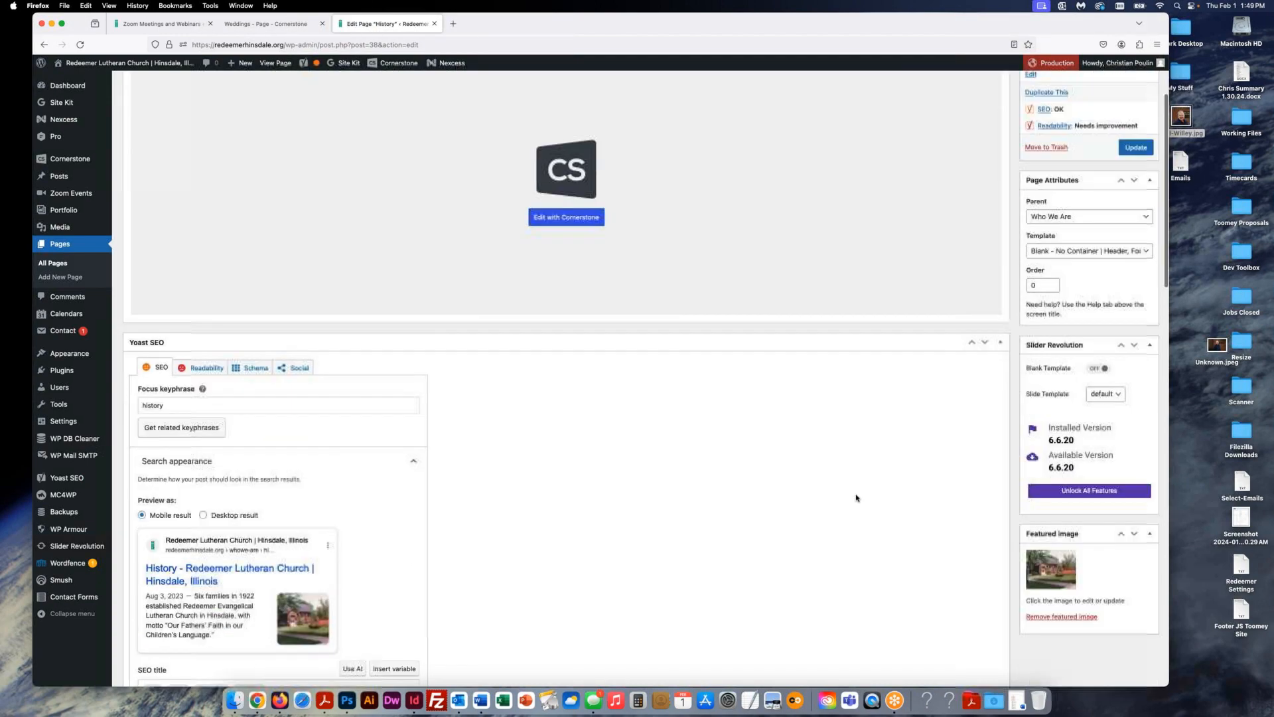
{"action": "scroll", "coordinate": [856, 498], "scroll_direction": "down", "scroll_amount": 2}
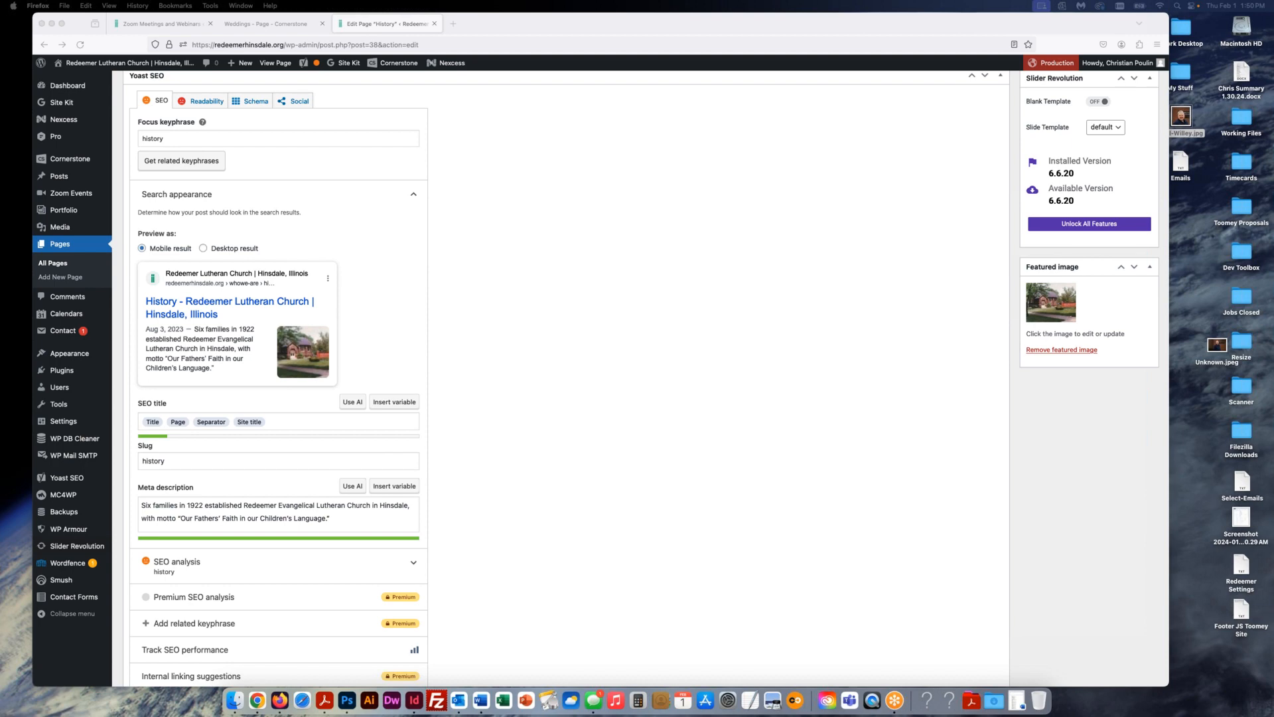
- View the live History page, then go to Worship > About Worship
{"action": "left_click", "coordinate": [269, 63]}
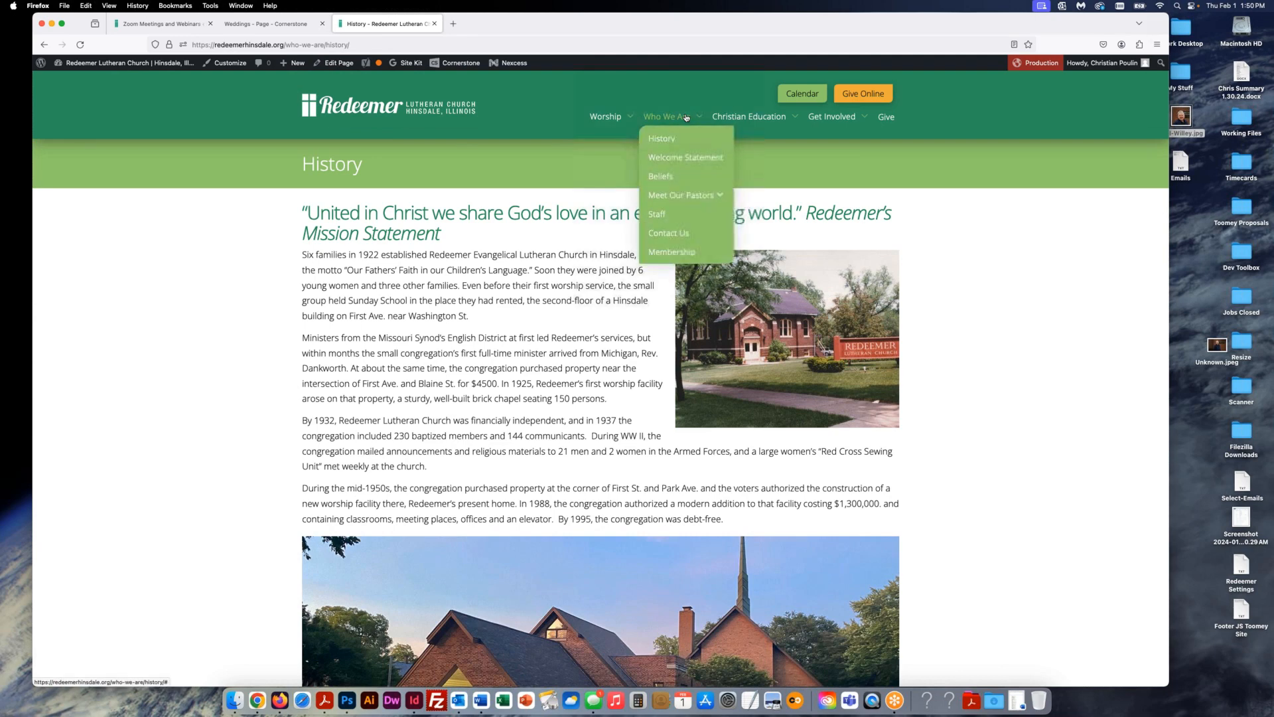
{"action": "mouse_move", "coordinate": [609, 118]}
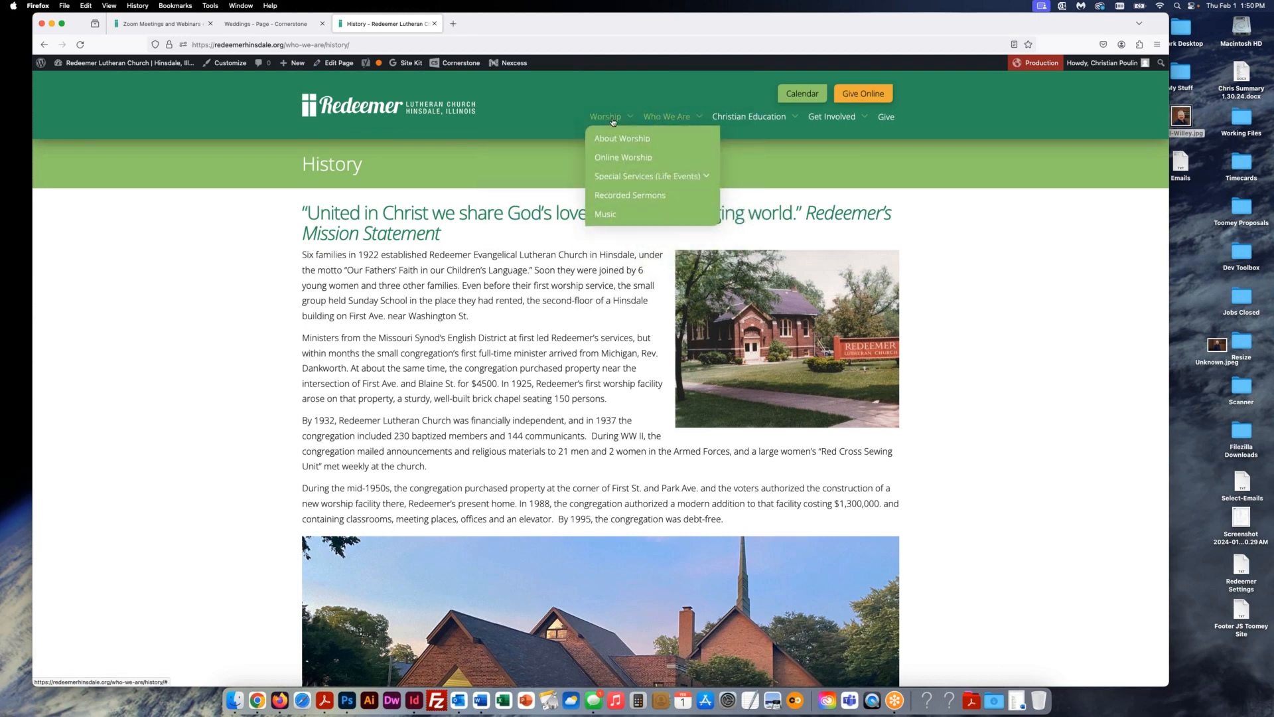
{"action": "left_click", "coordinate": [609, 141]}
- Edit About Worship and check its Yoast SEO: keyphrase 'about worship', slug about-worship
{"action": "left_click", "coordinate": [341, 66]}
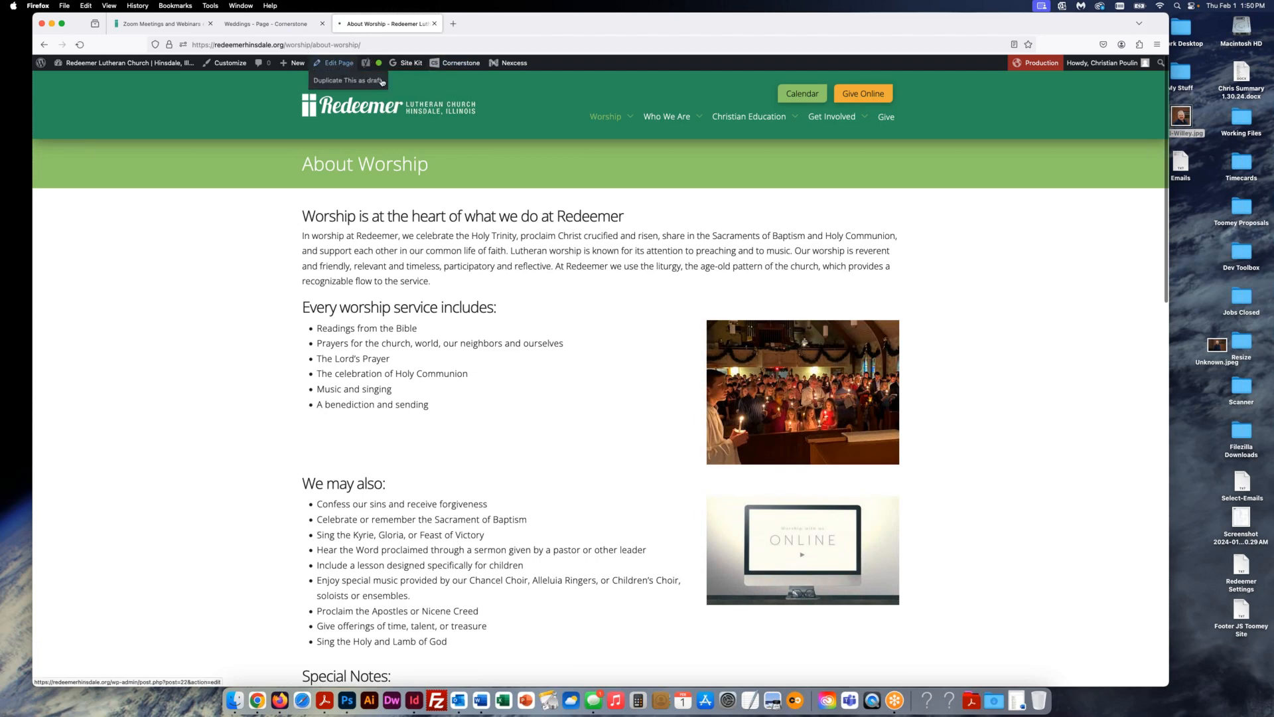
{"action": "scroll", "coordinate": [754, 539], "scroll_direction": "down", "scroll_amount": 3}
{"action": "scroll", "coordinate": [754, 539], "scroll_direction": "down", "scroll_amount": 4}
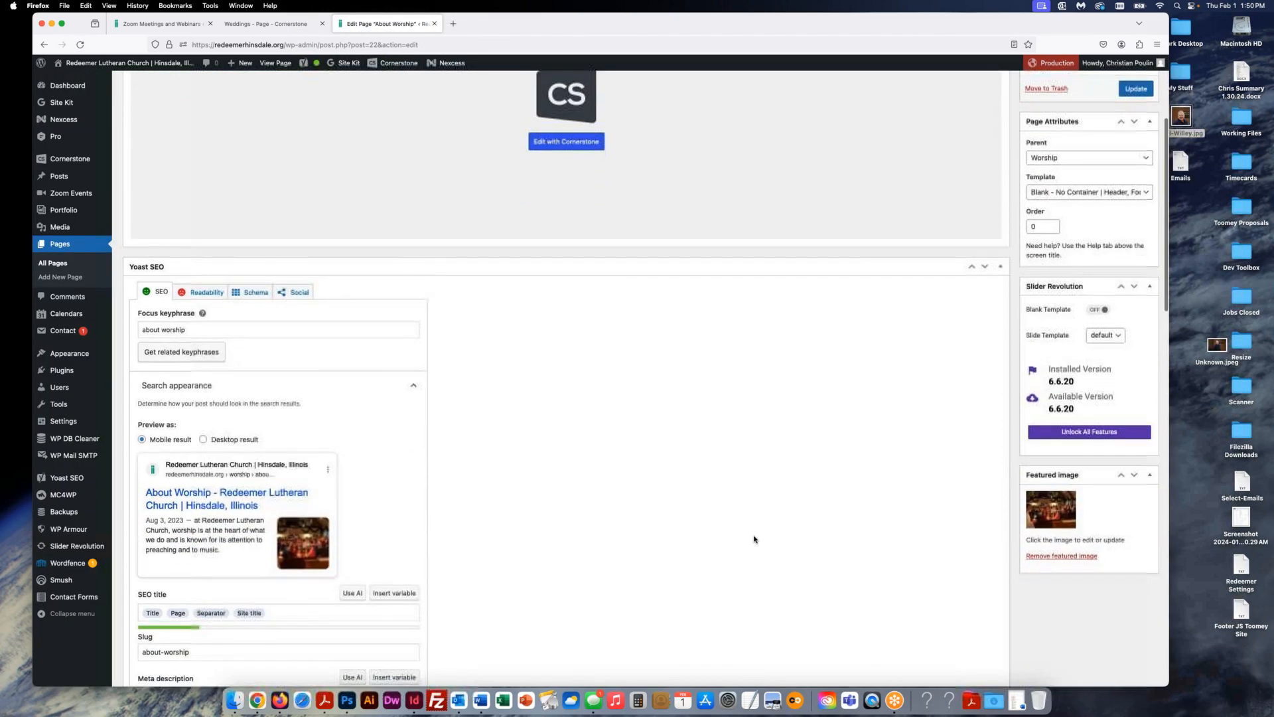
{"action": "scroll", "coordinate": [754, 539], "scroll_direction": "down", "scroll_amount": 1}
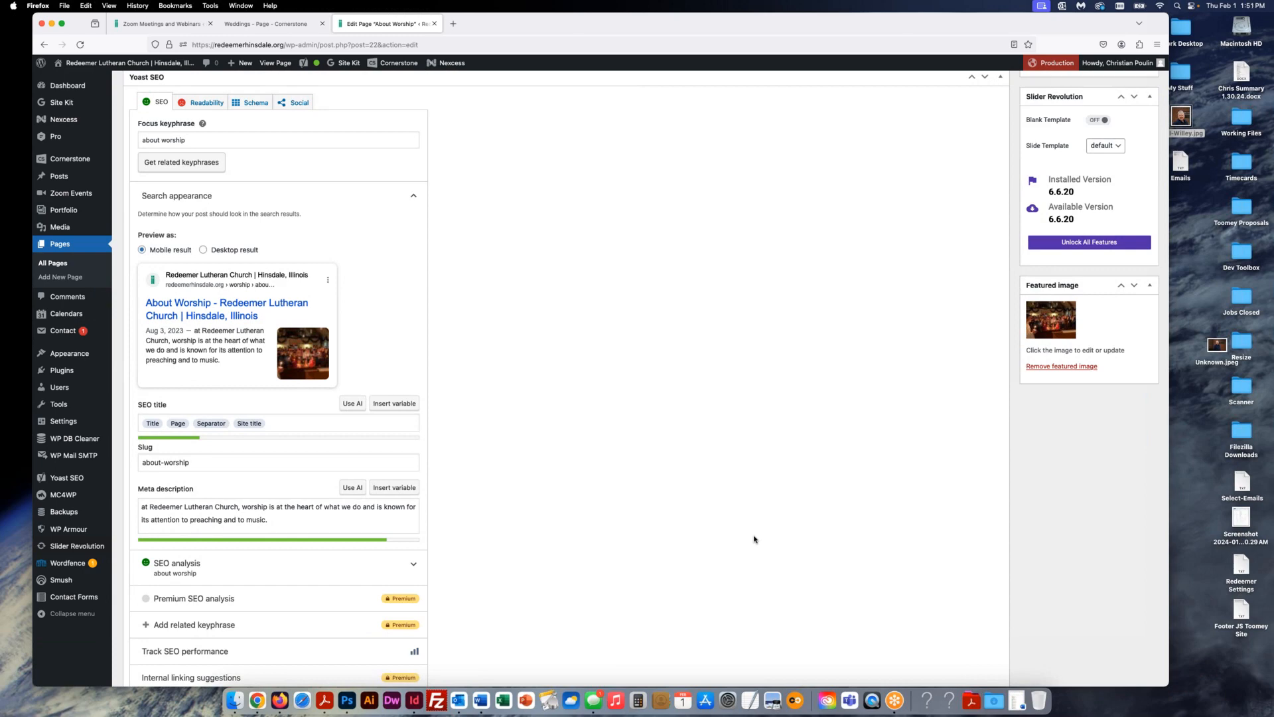
{"action": "left_click", "coordinate": [62, 245]}
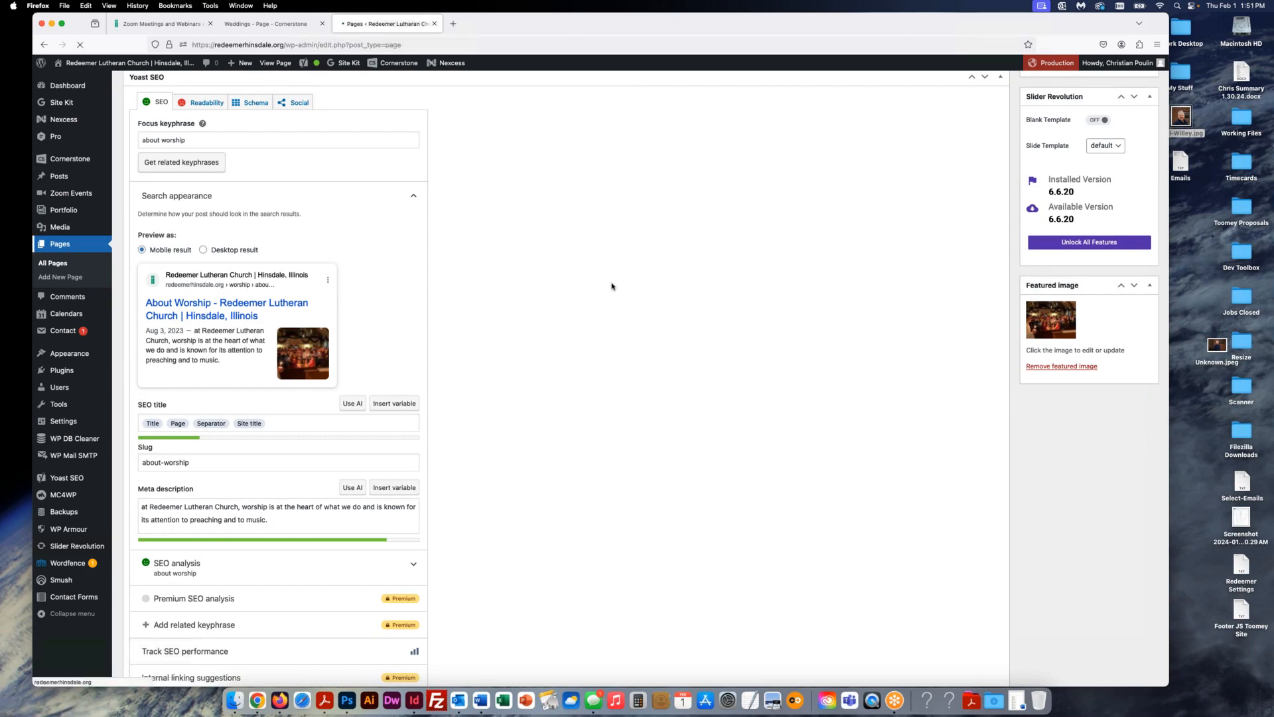
{"action": "scroll", "coordinate": [682, 372], "scroll_direction": "down", "scroll_amount": 1}
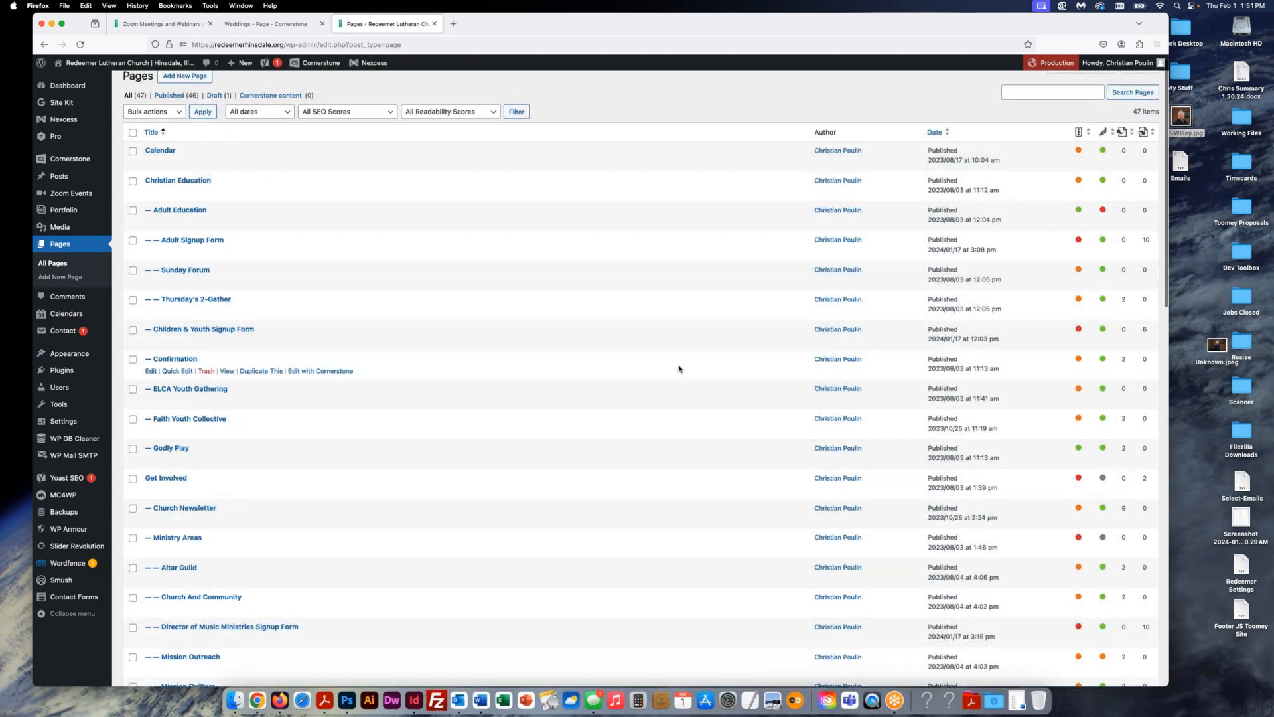
{"action": "scroll", "coordinate": [679, 369], "scroll_direction": "down", "scroll_amount": 3}
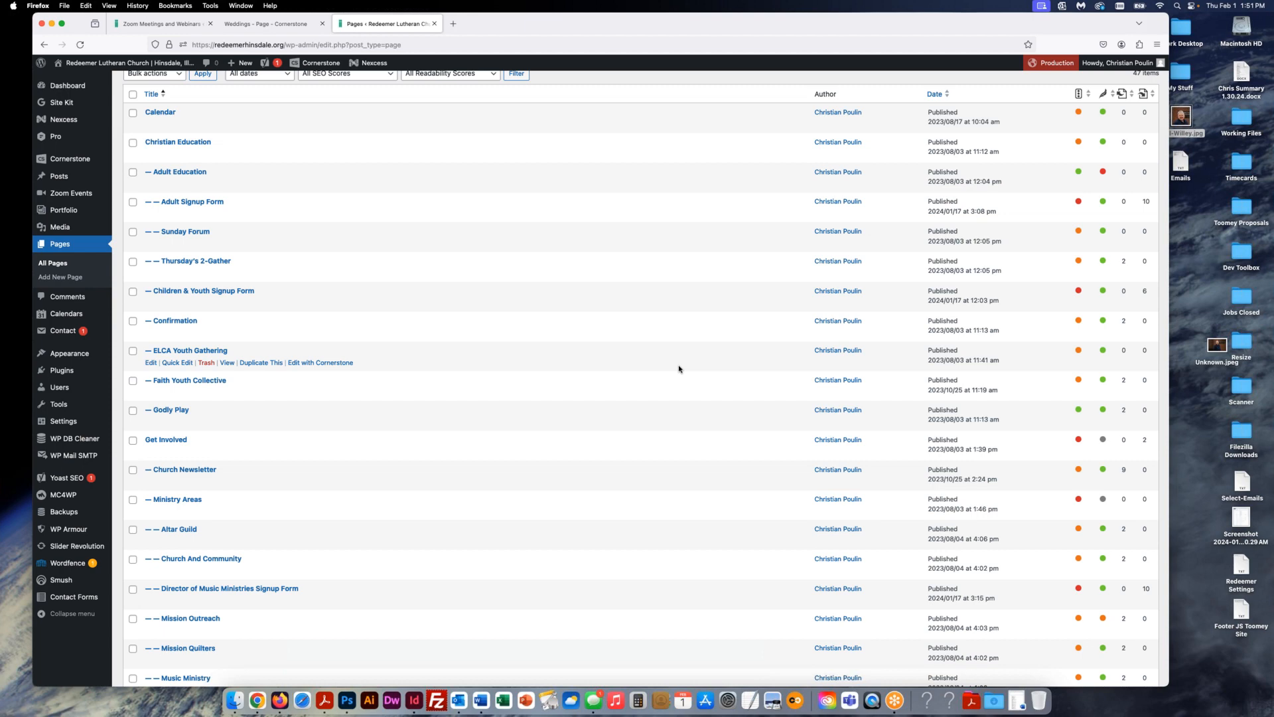
{"action": "scroll", "coordinate": [679, 370], "scroll_direction": "down", "scroll_amount": 1}
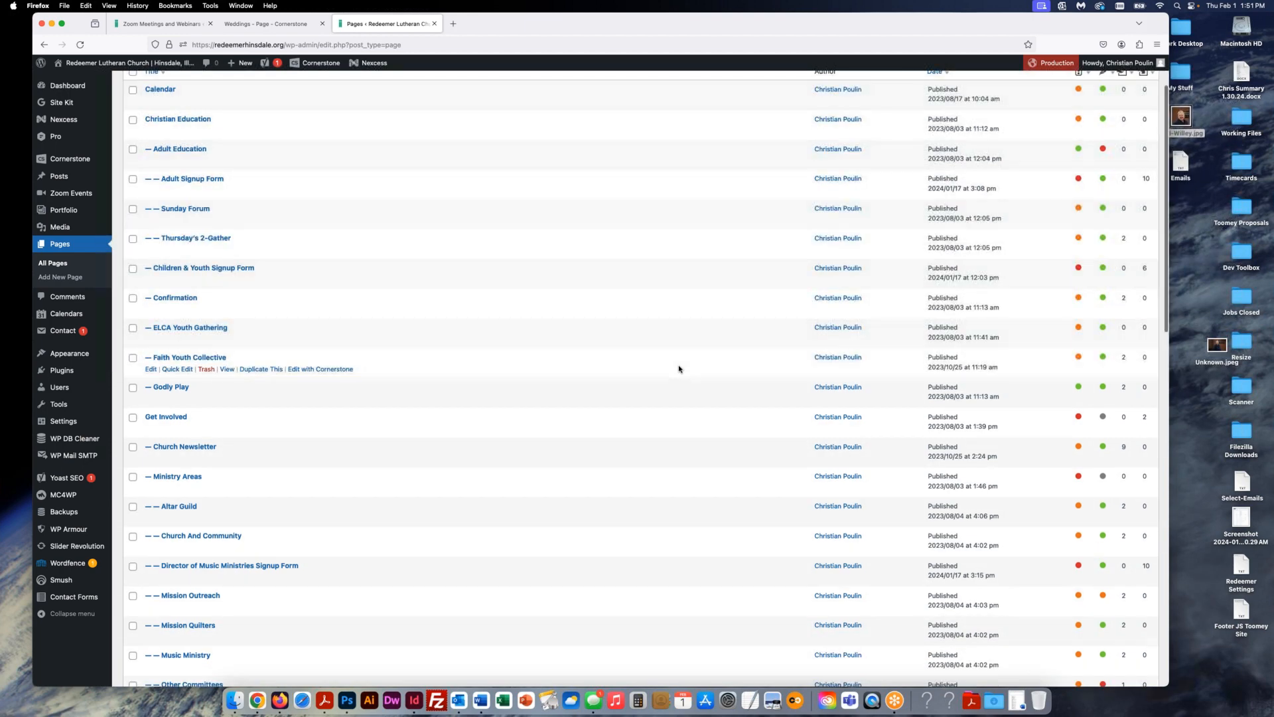